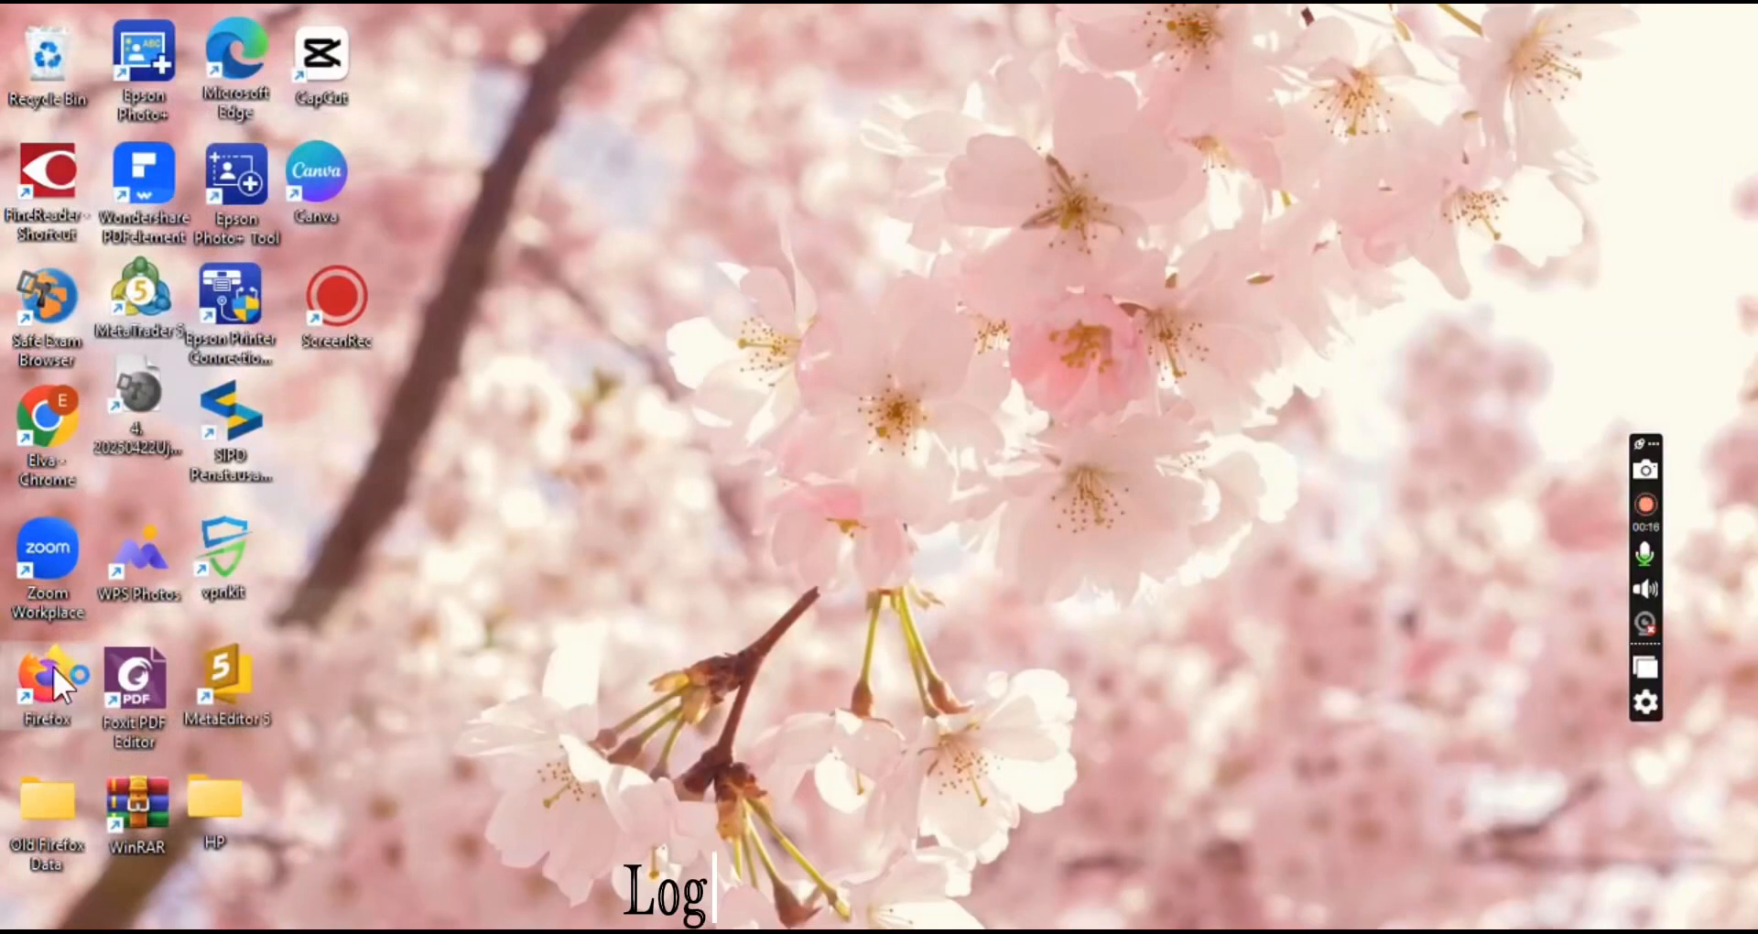
# Open Firefox, dismiss the default-browser prompt, and go to the SIPD site at sipd-ri.kemendagri.go.id
pyautogui.doubleClick(53, 666)
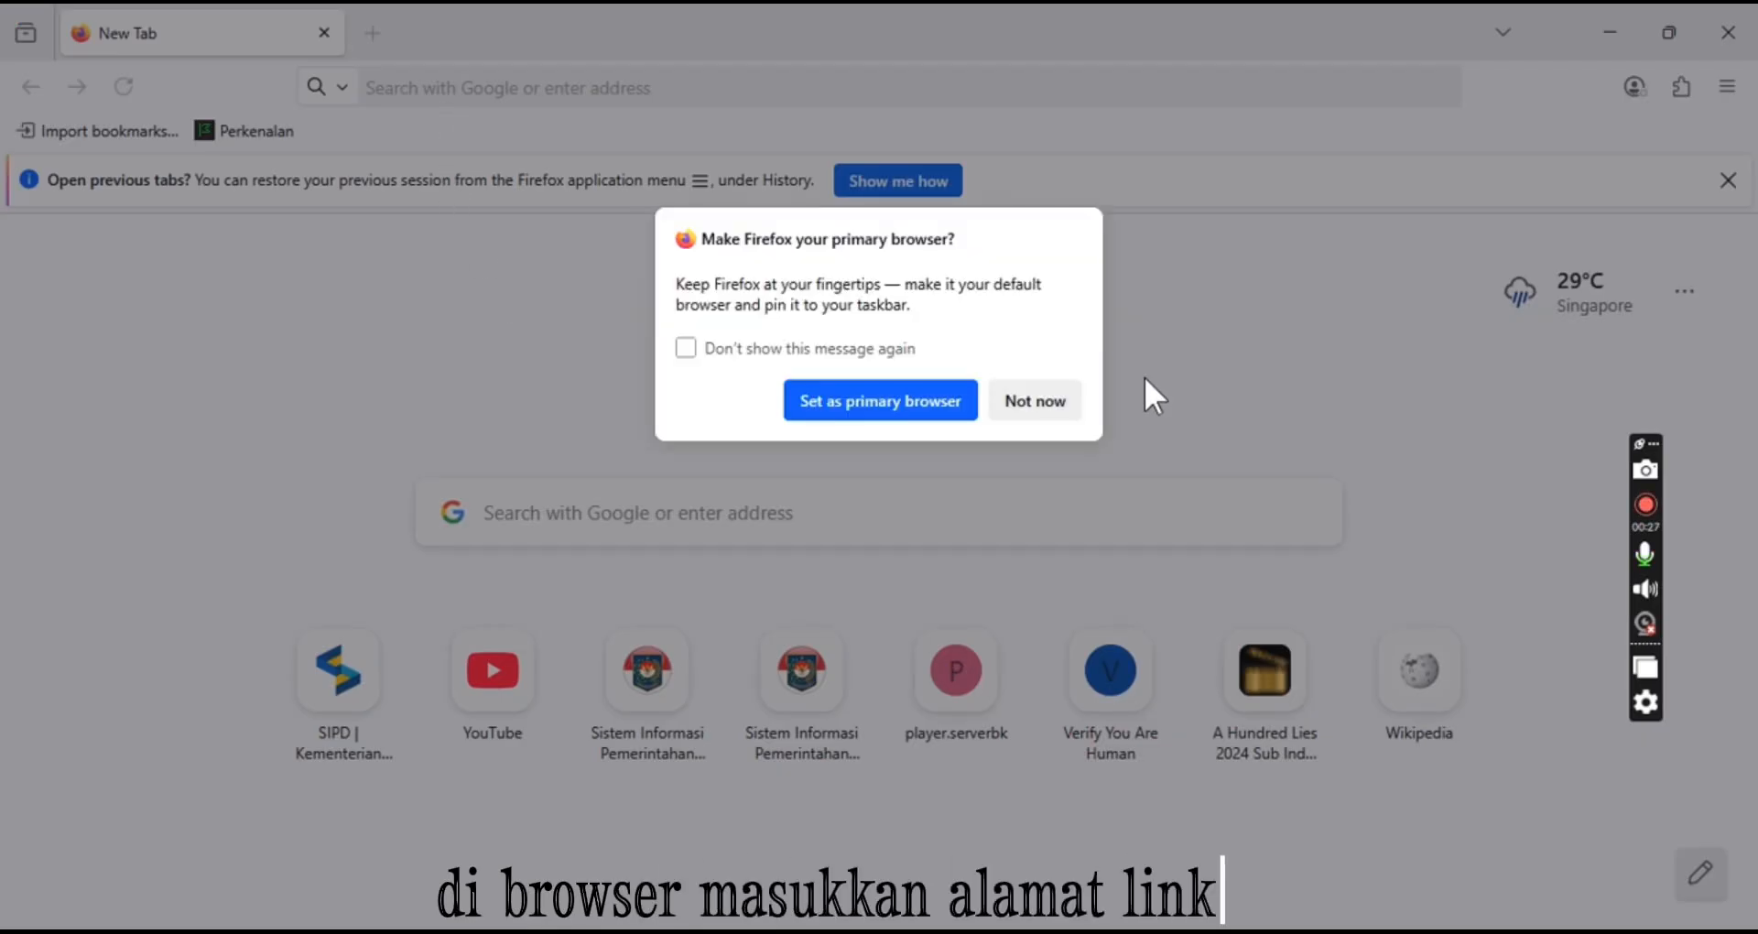
pyautogui.click(1052, 403)
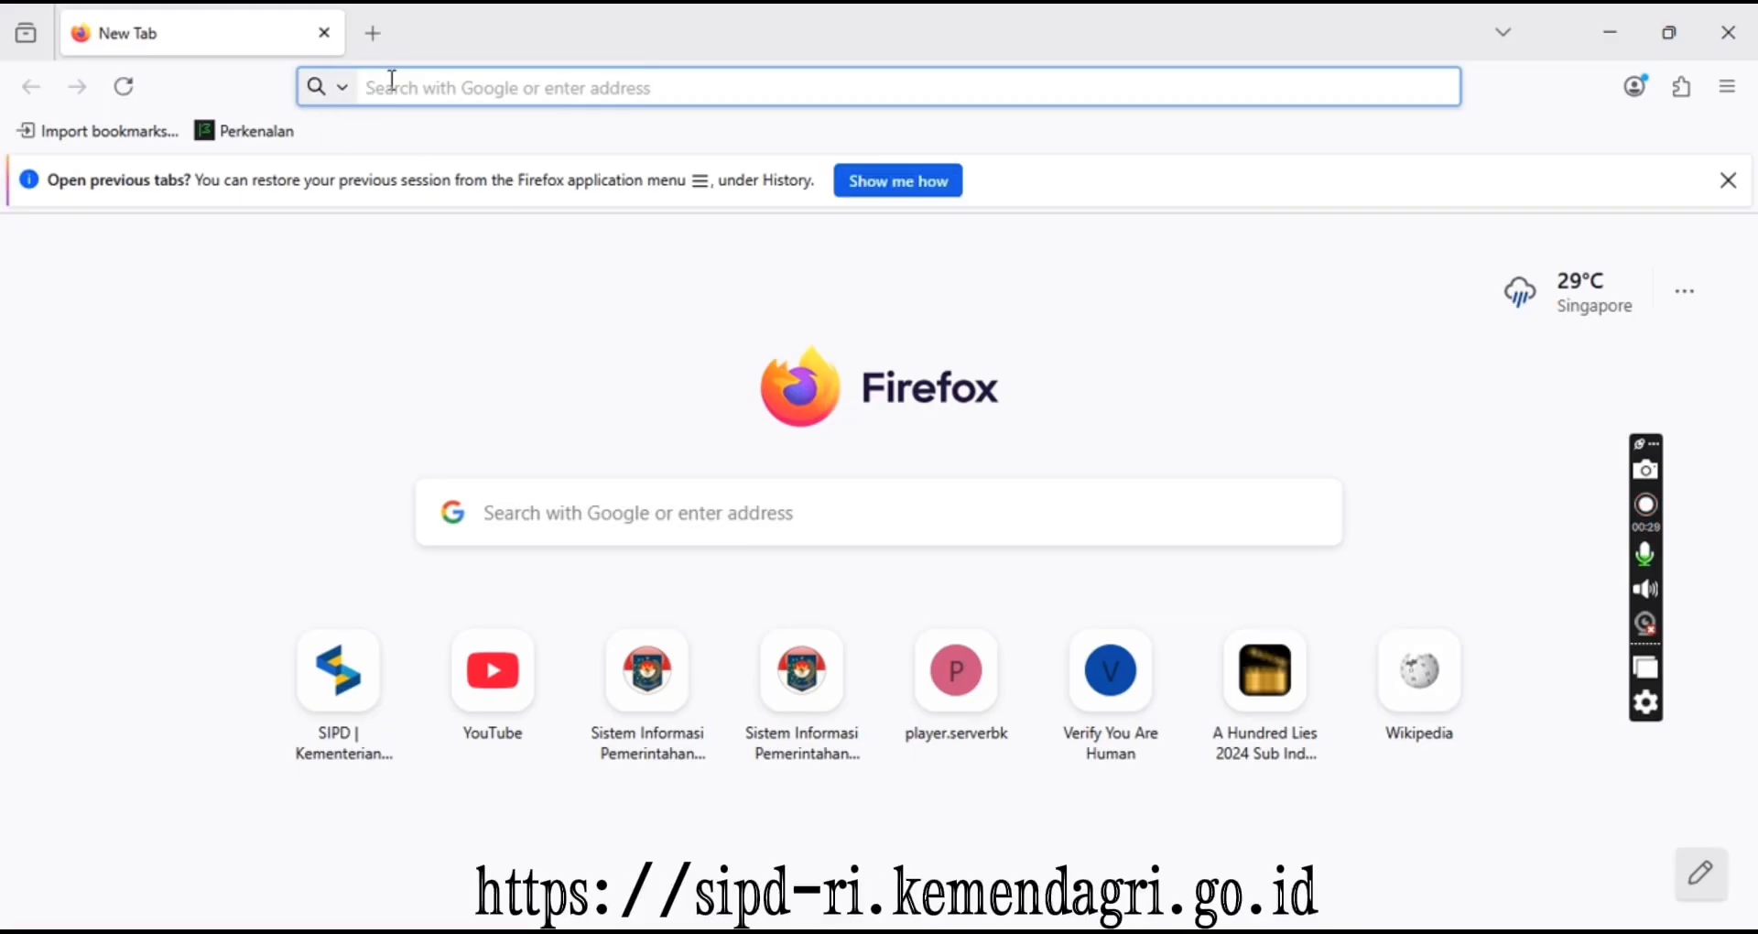
pyautogui.click(391, 85)
pyautogui.write('sipd-ri.kemendagri.go.id/')
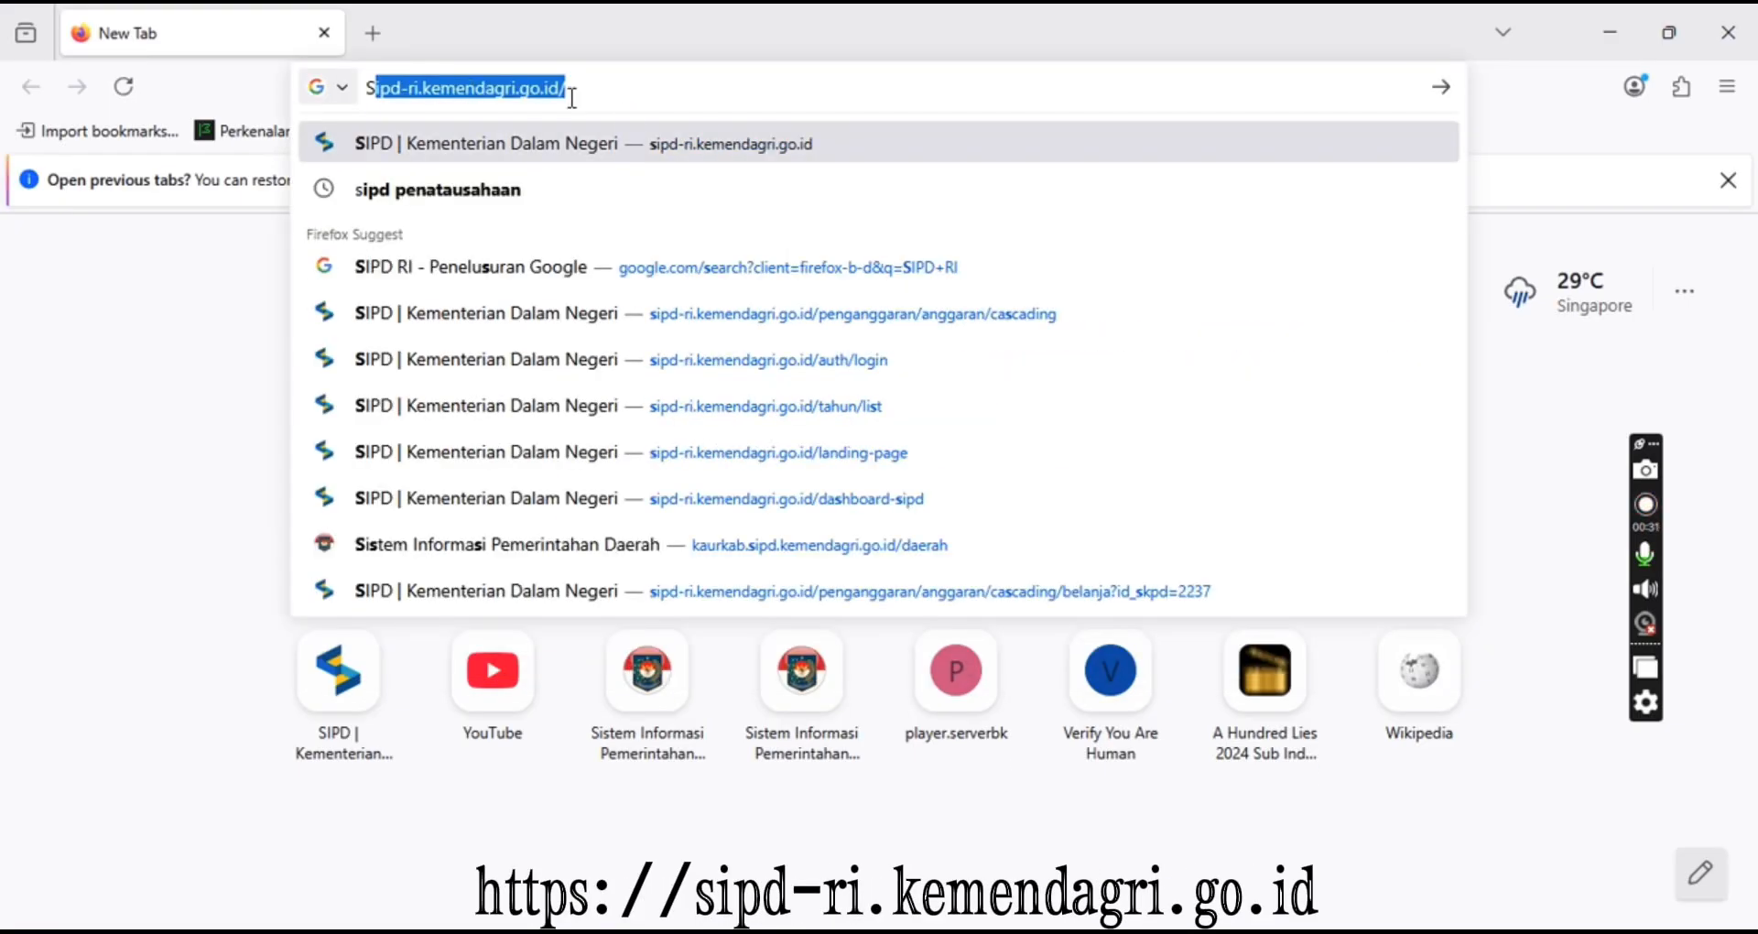
pyautogui.click(663, 145)
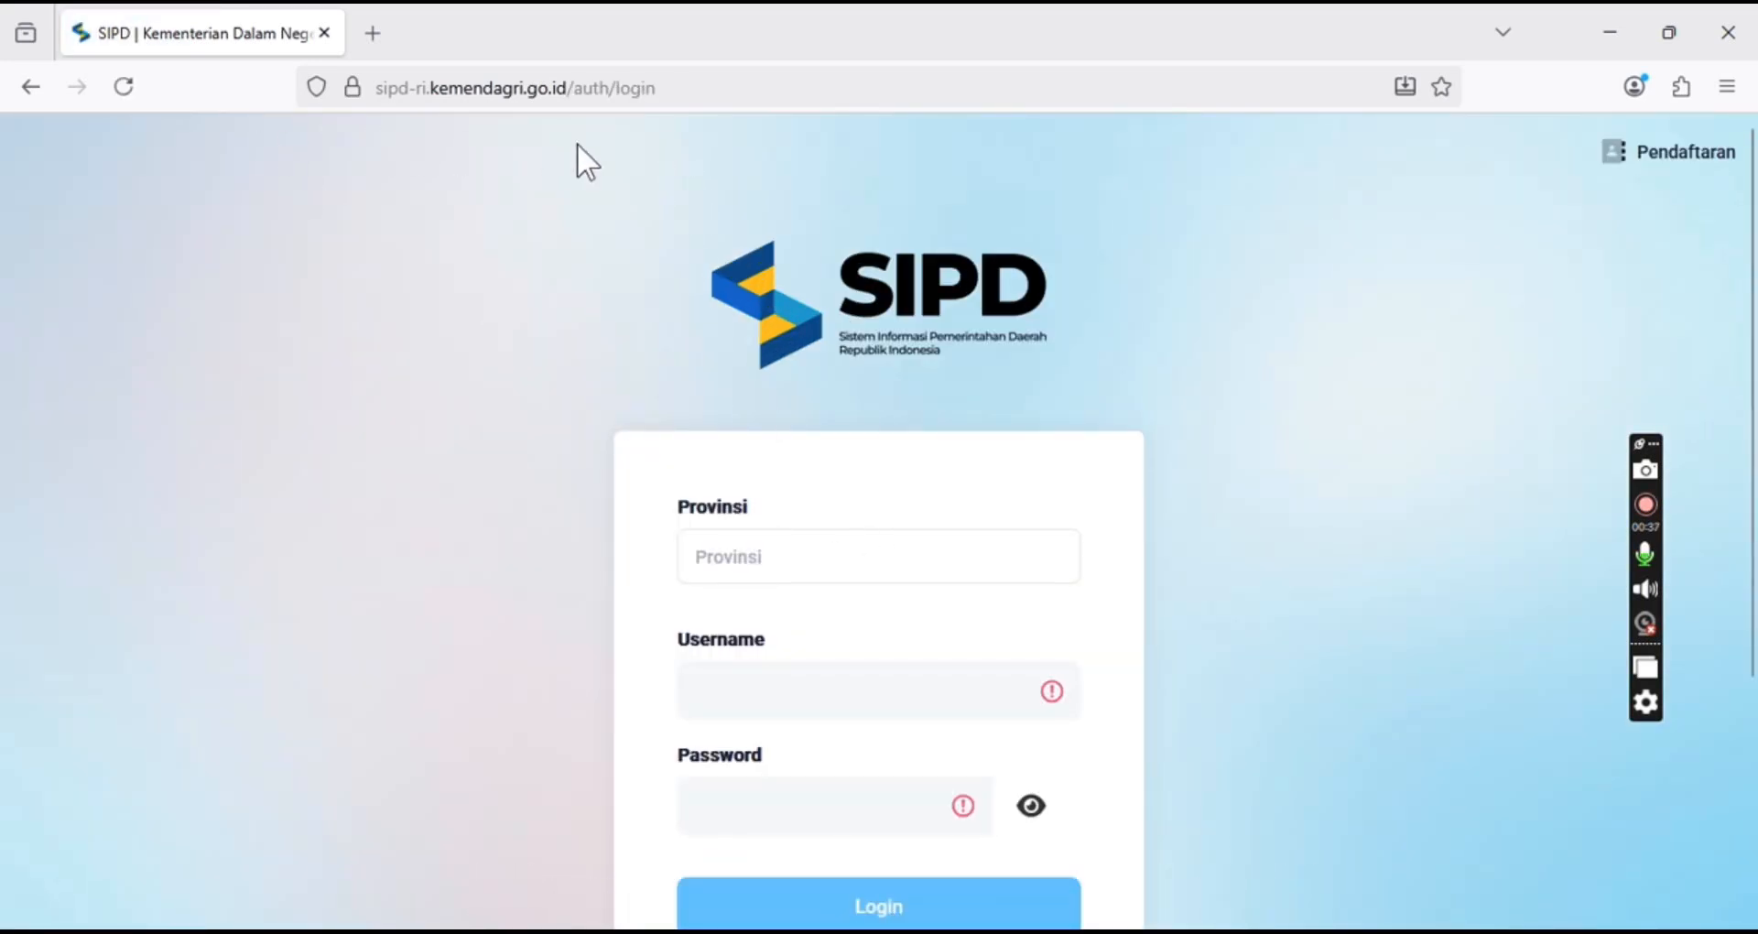
# Choose Provinsi Bengkulu as the province and Kab. Kaur as the regency on the login form
pyautogui.click(743, 550)
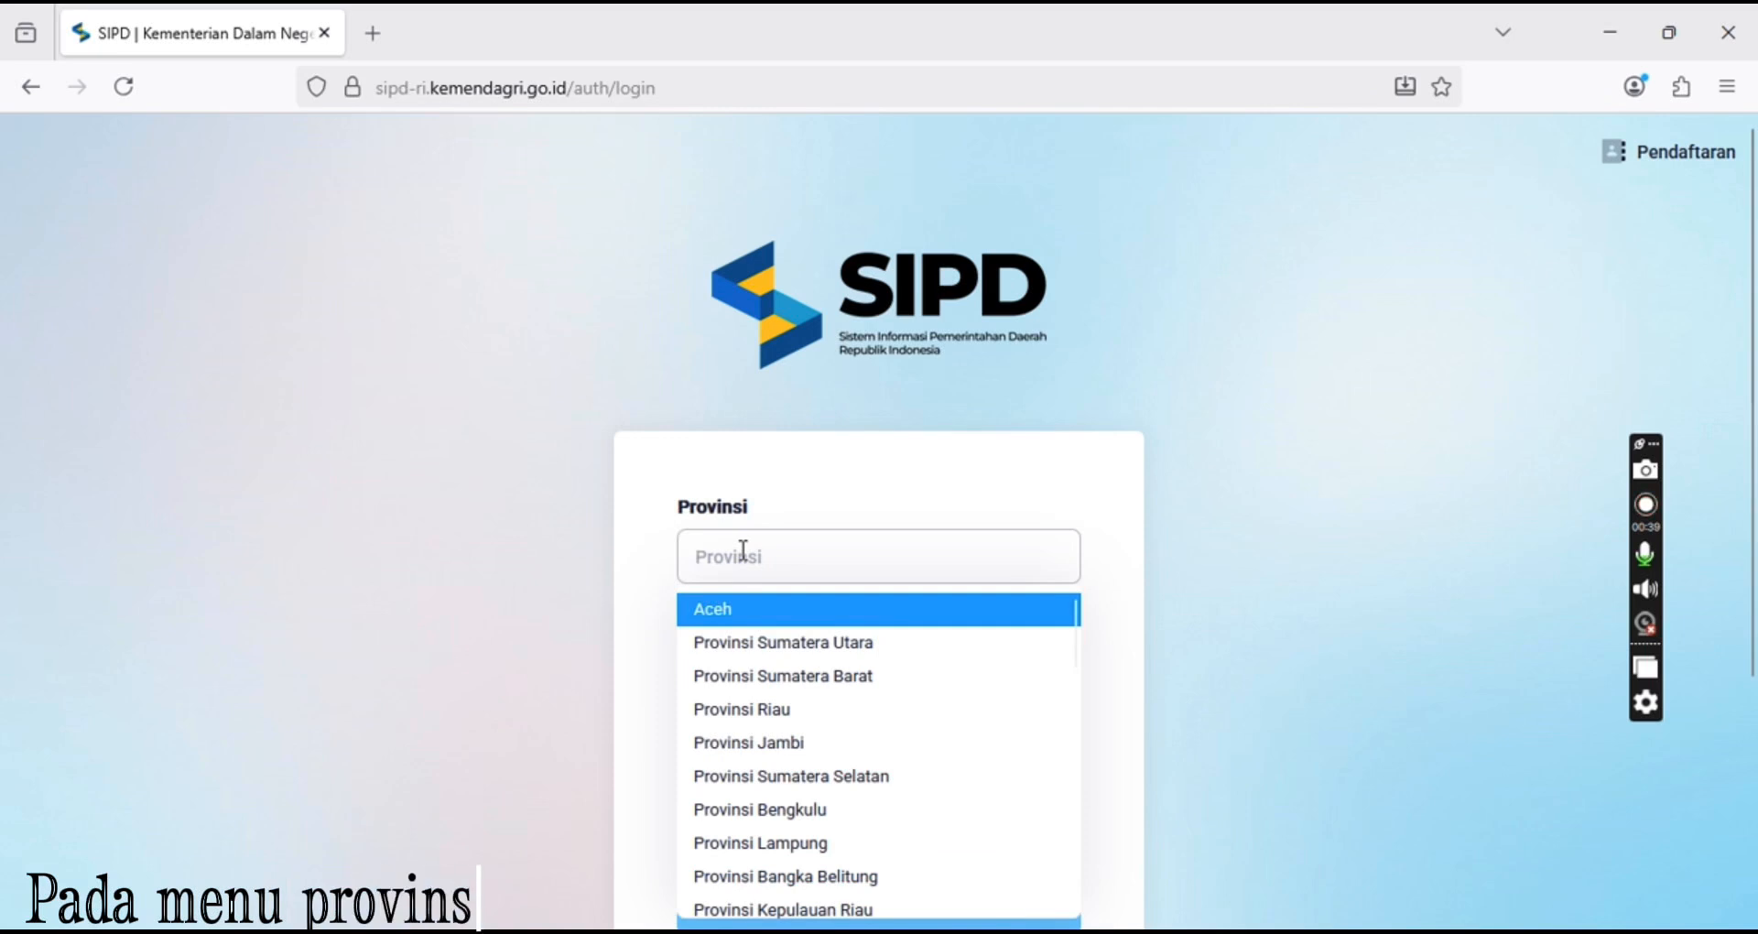
pyautogui.click(878, 820)
pyautogui.click(790, 690)
pyautogui.click(808, 455)
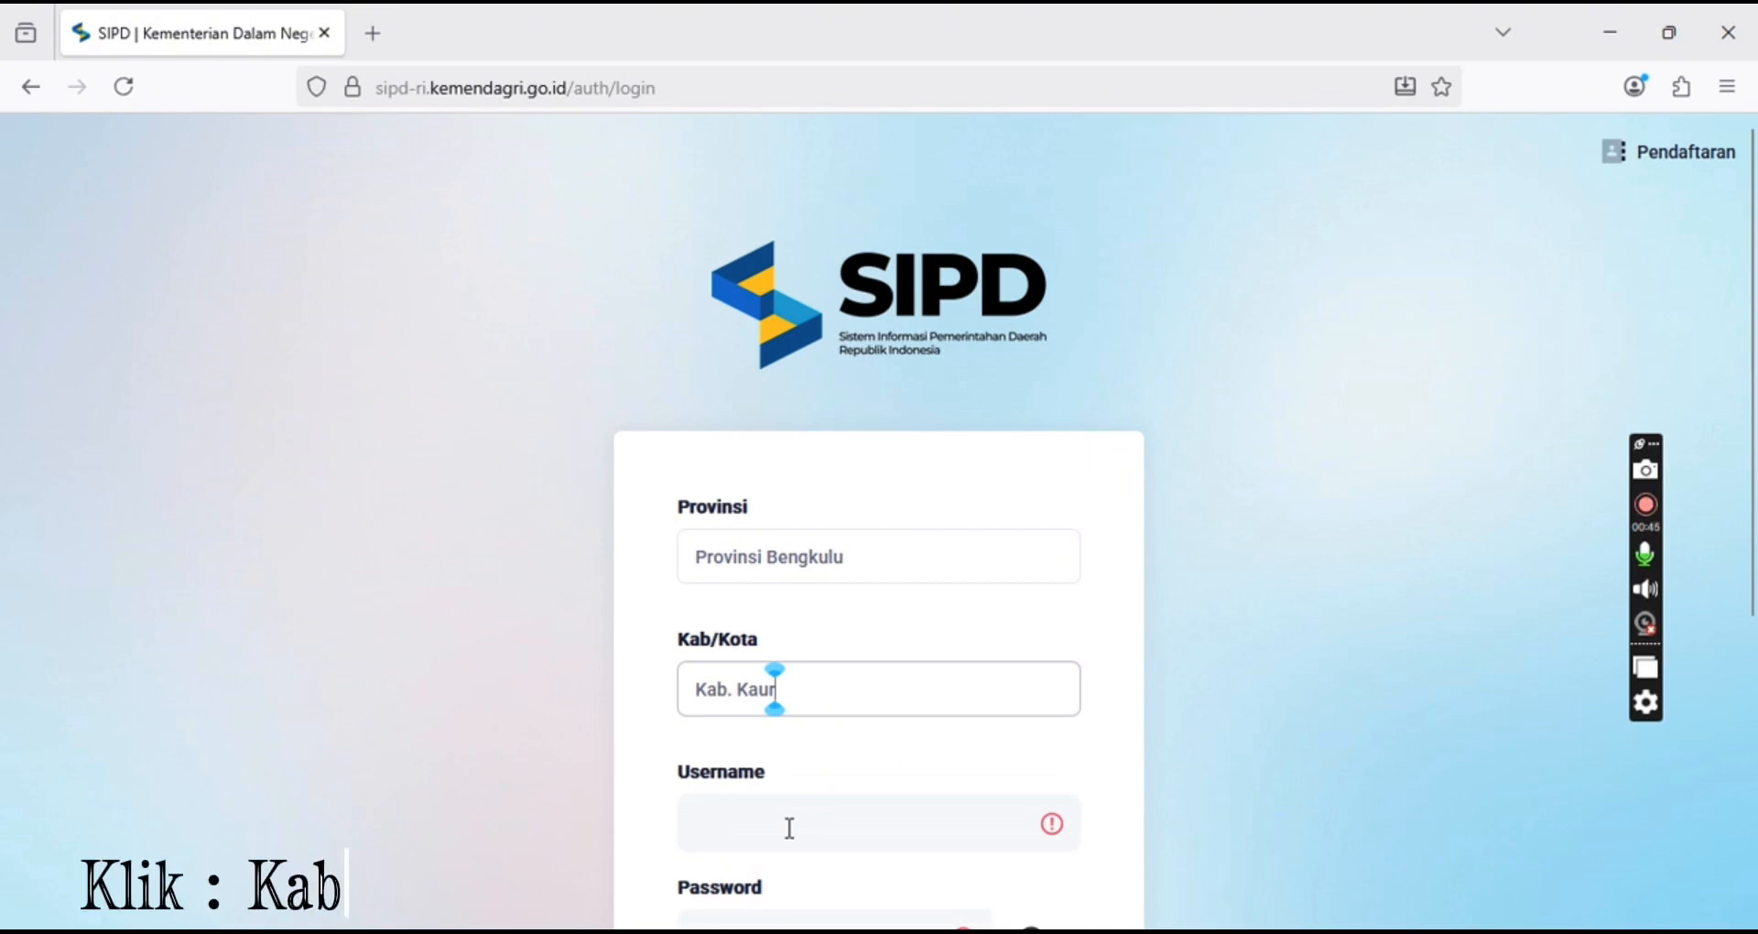
# Fill in the saved username and account password, then submit the login
pyautogui.click(789, 827)
pyautogui.scroll(-3, 1207, 827)
pyautogui.click(817, 676)
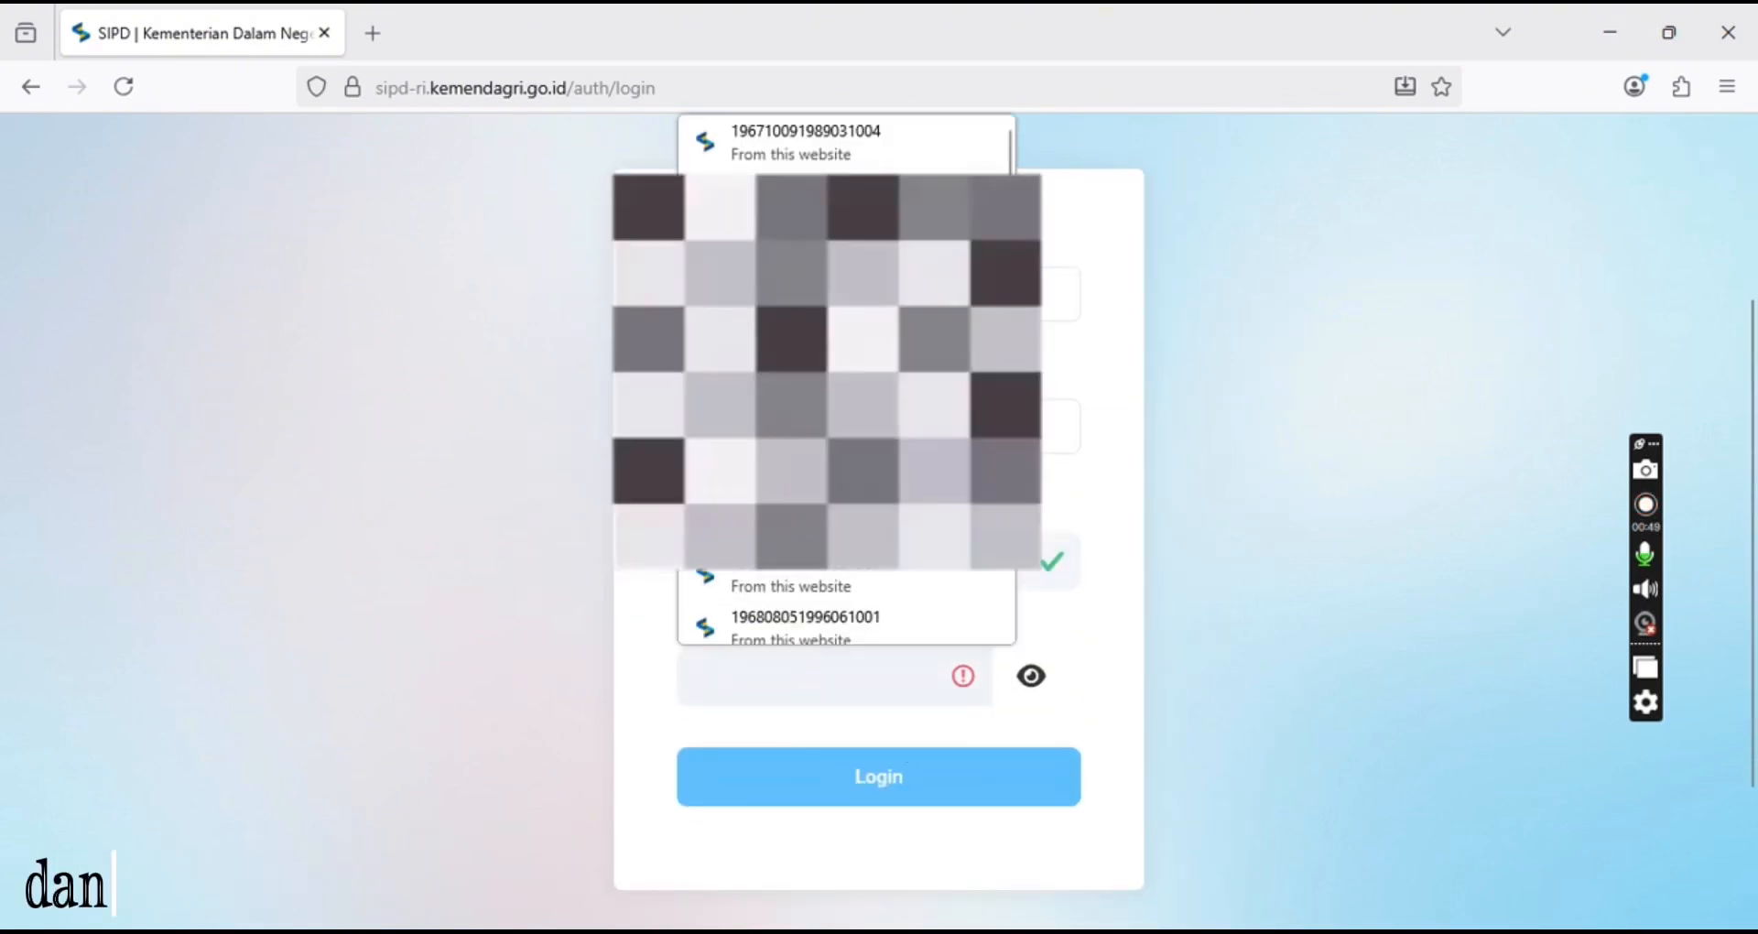
pyautogui.click(910, 621)
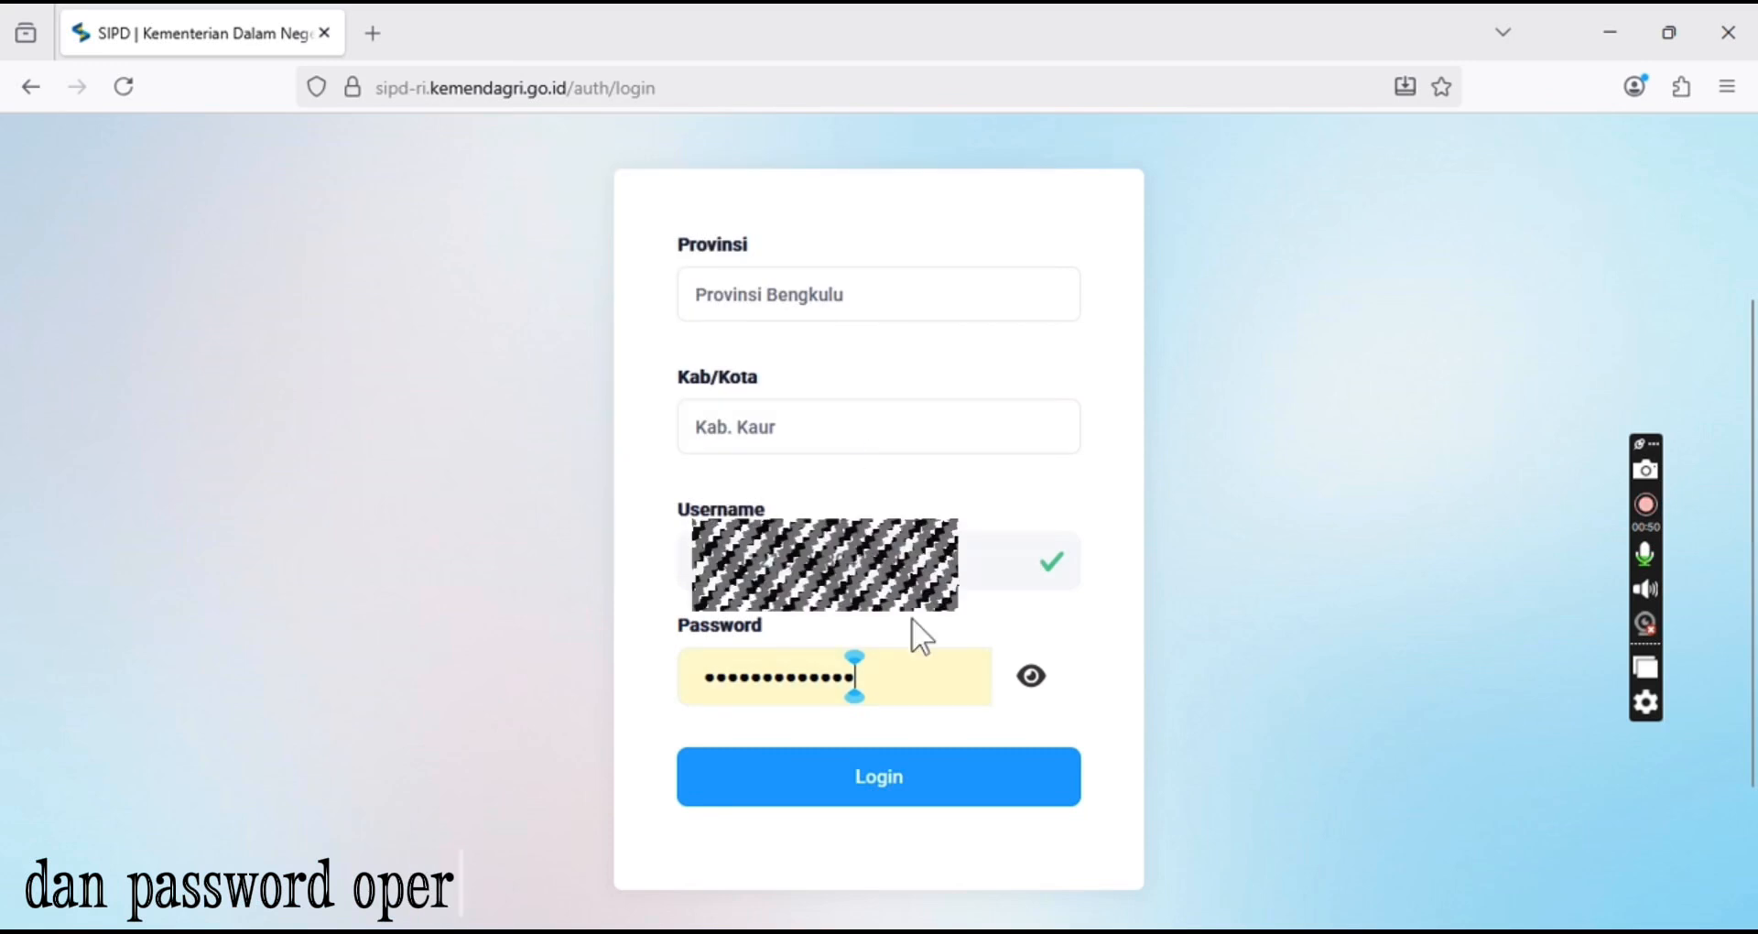
pyautogui.click(916, 778)
# Enter the captcha code shown in the robot check and submit it
pyautogui.click(798, 401)
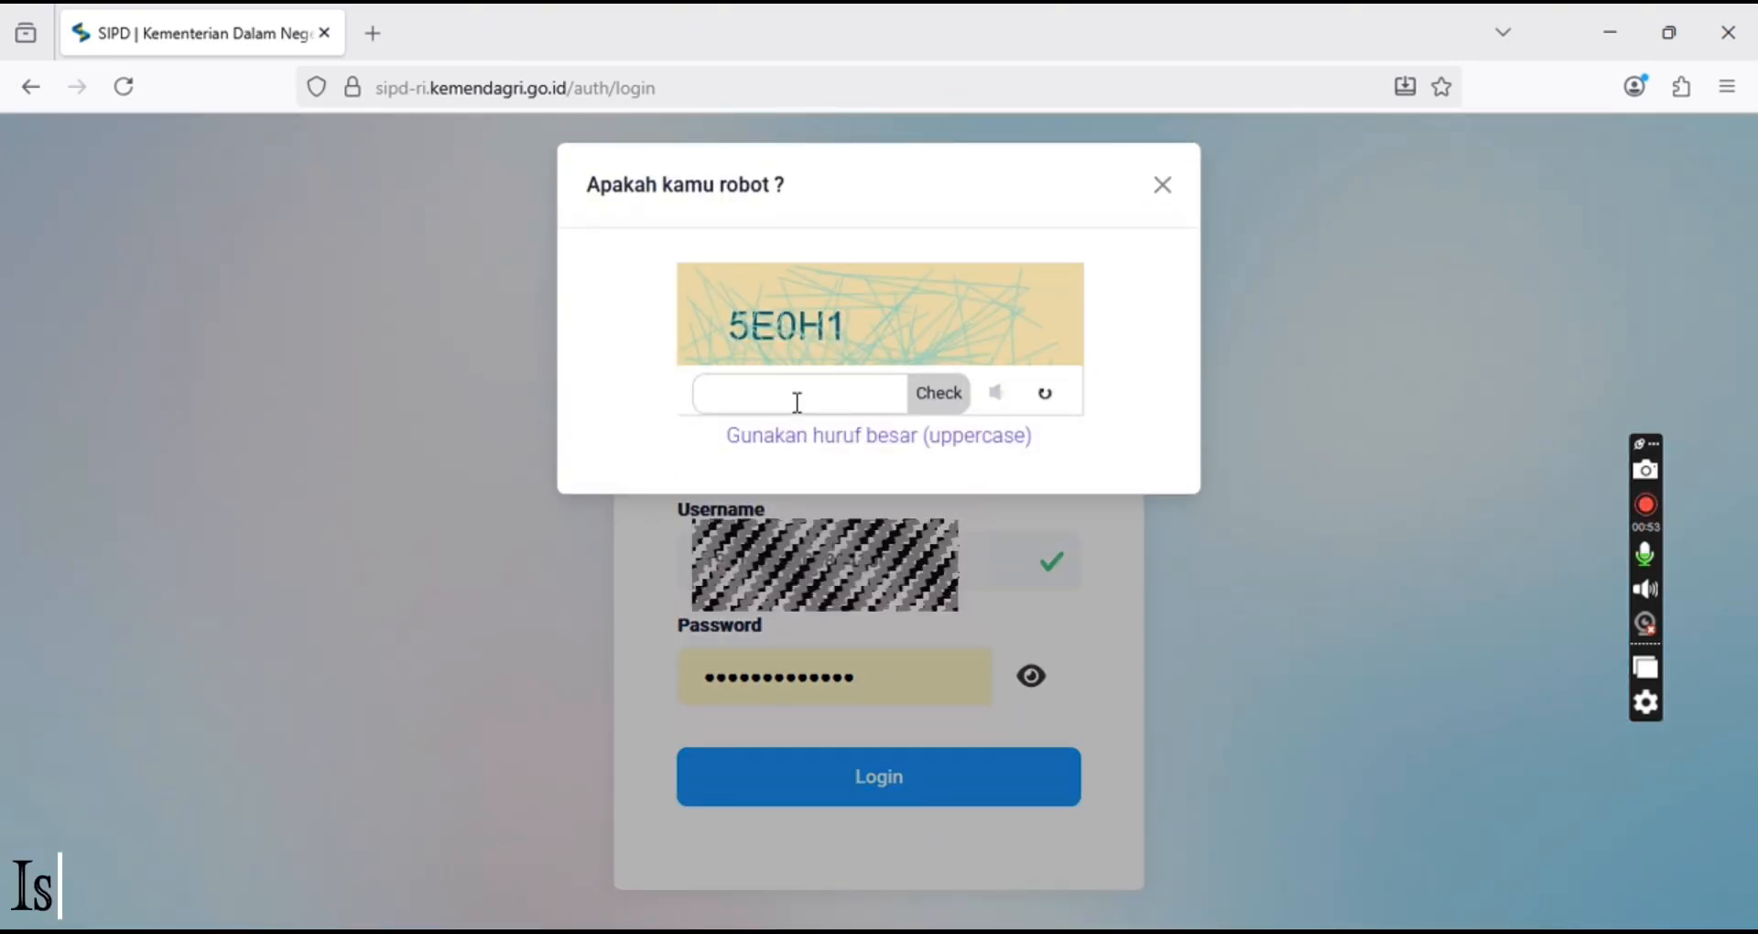
pyautogui.write('5E')
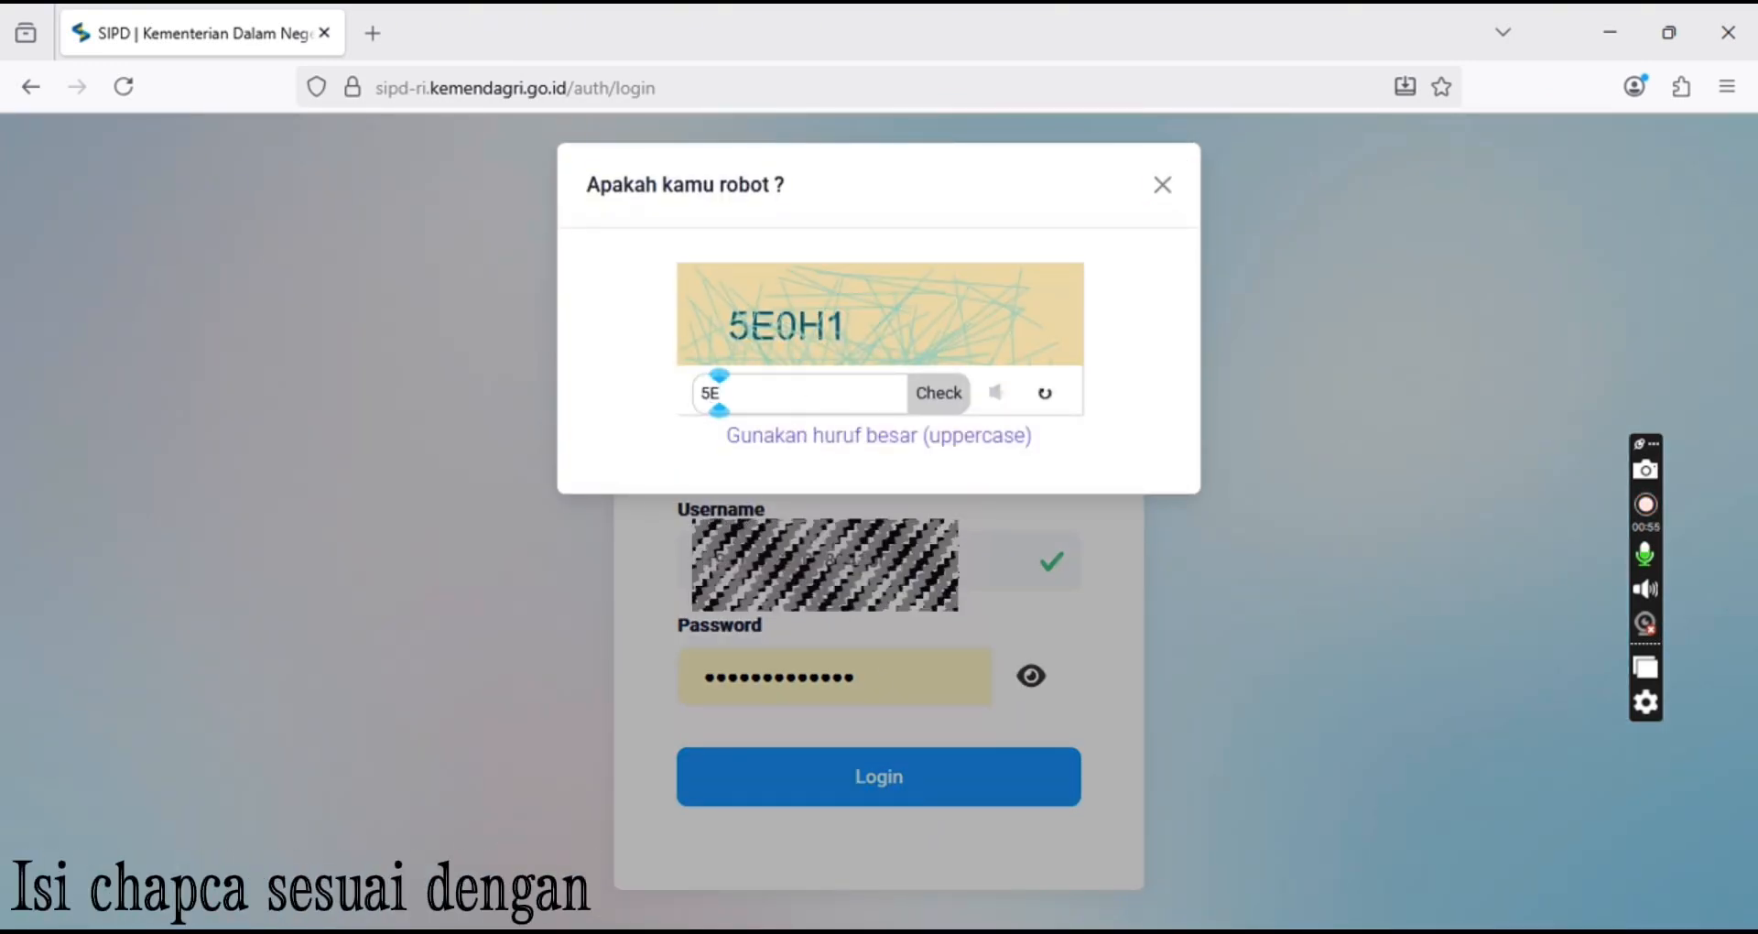
pyautogui.write('0H1')
pyautogui.click(926, 393)
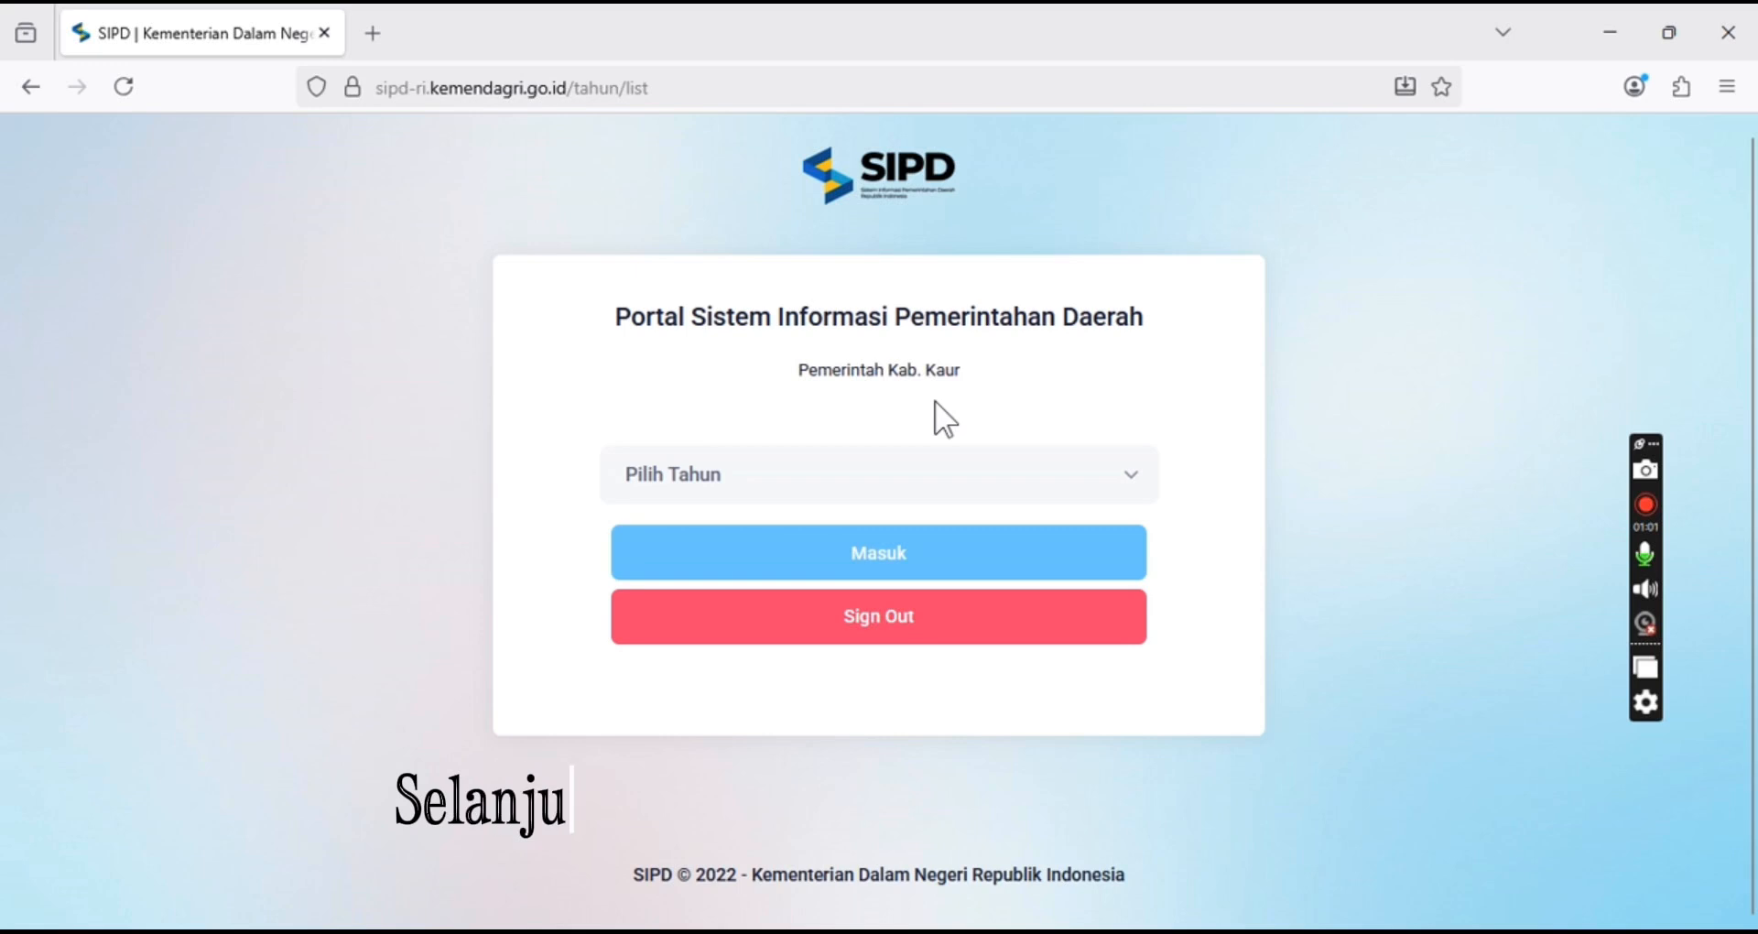
# Select budget year 2025 and enter the portal
pyautogui.click(960, 476)
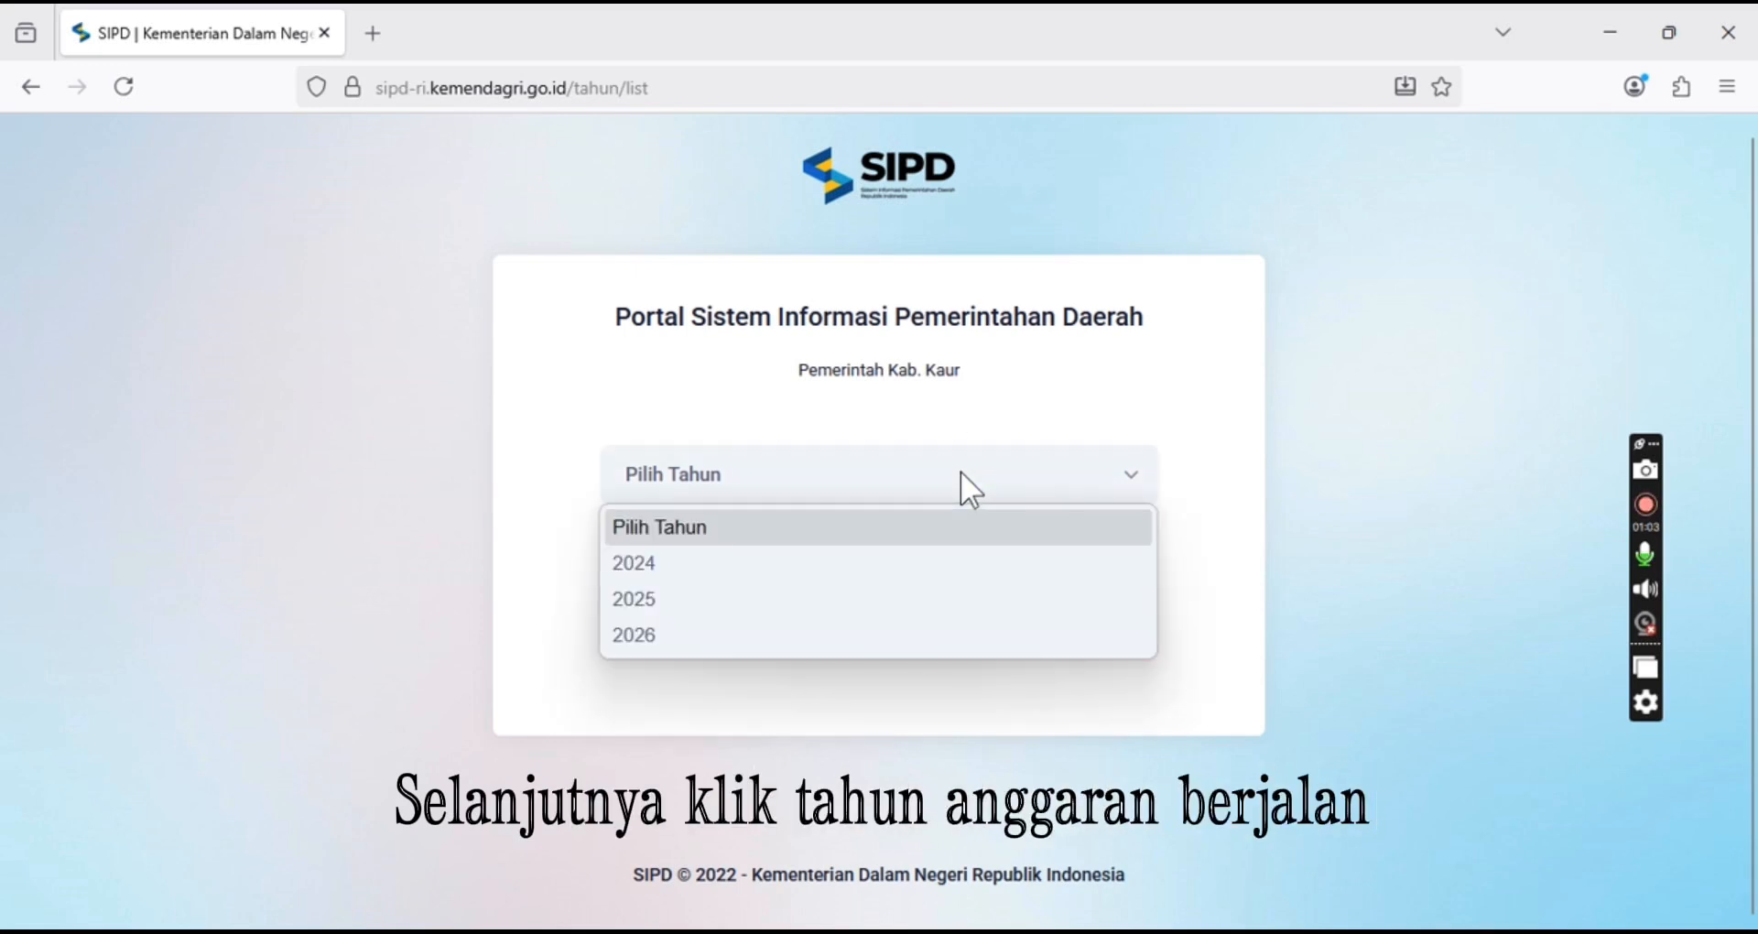
pyautogui.click(923, 599)
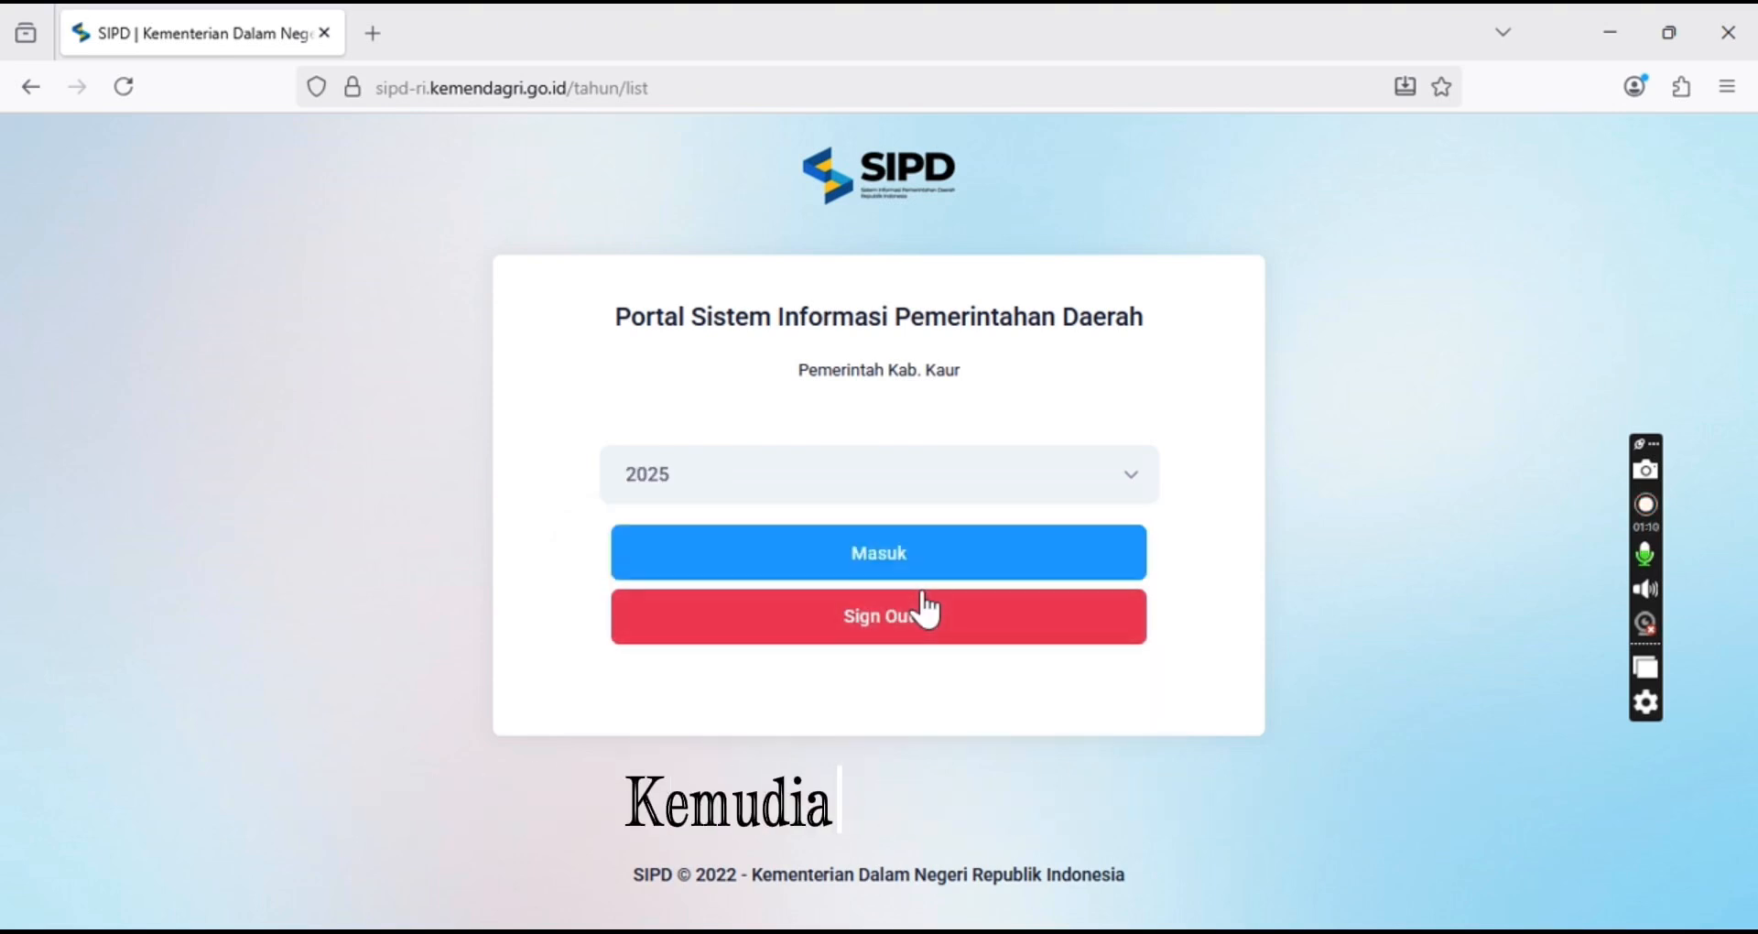
pyautogui.click(961, 554)
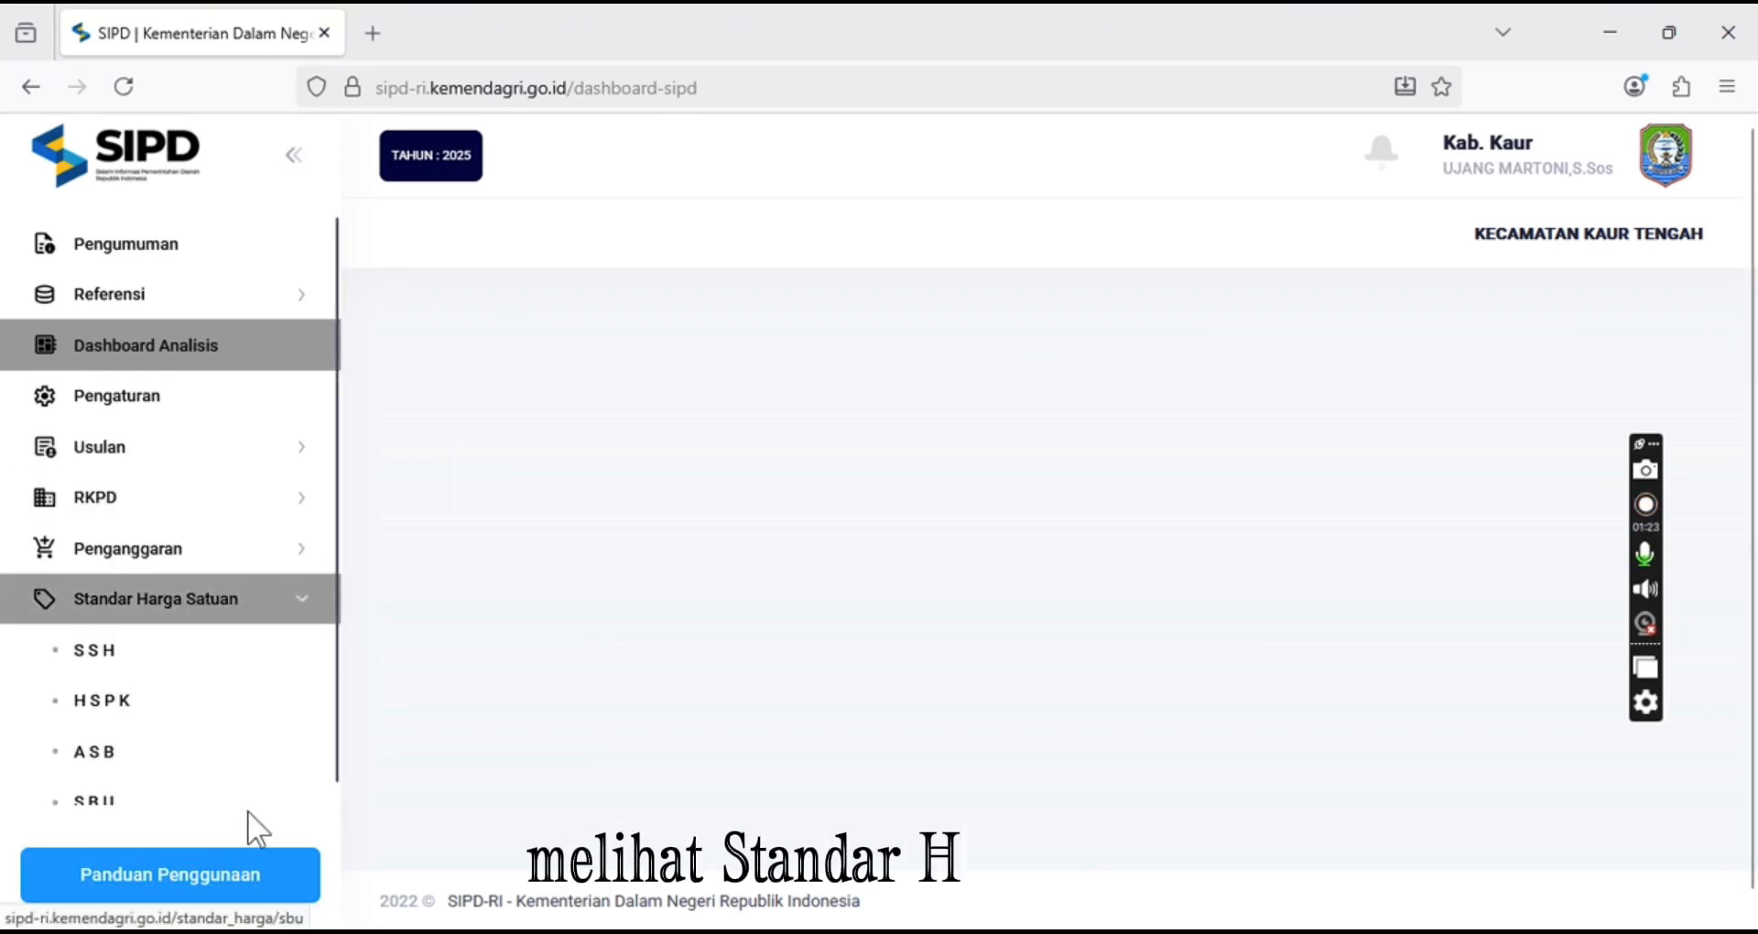
# Open the SSH list under Standar Harga Satuan and search it for PULPEN
pyautogui.scroll(-1, 325, 796)
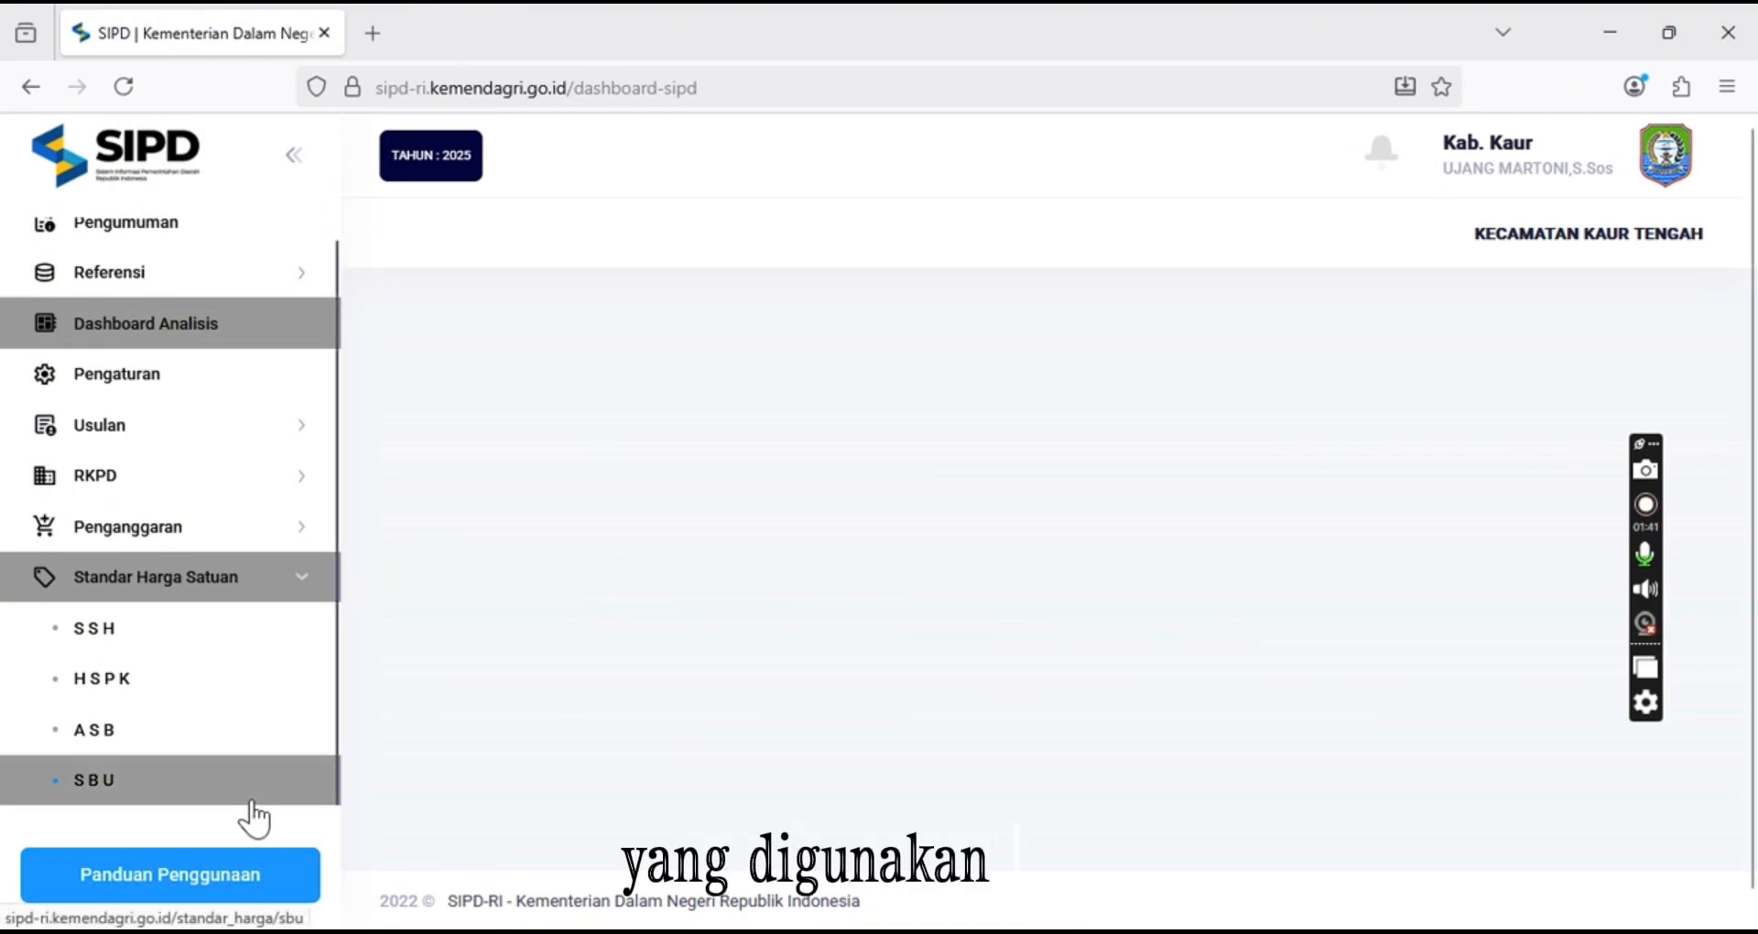
pyautogui.click(191, 643)
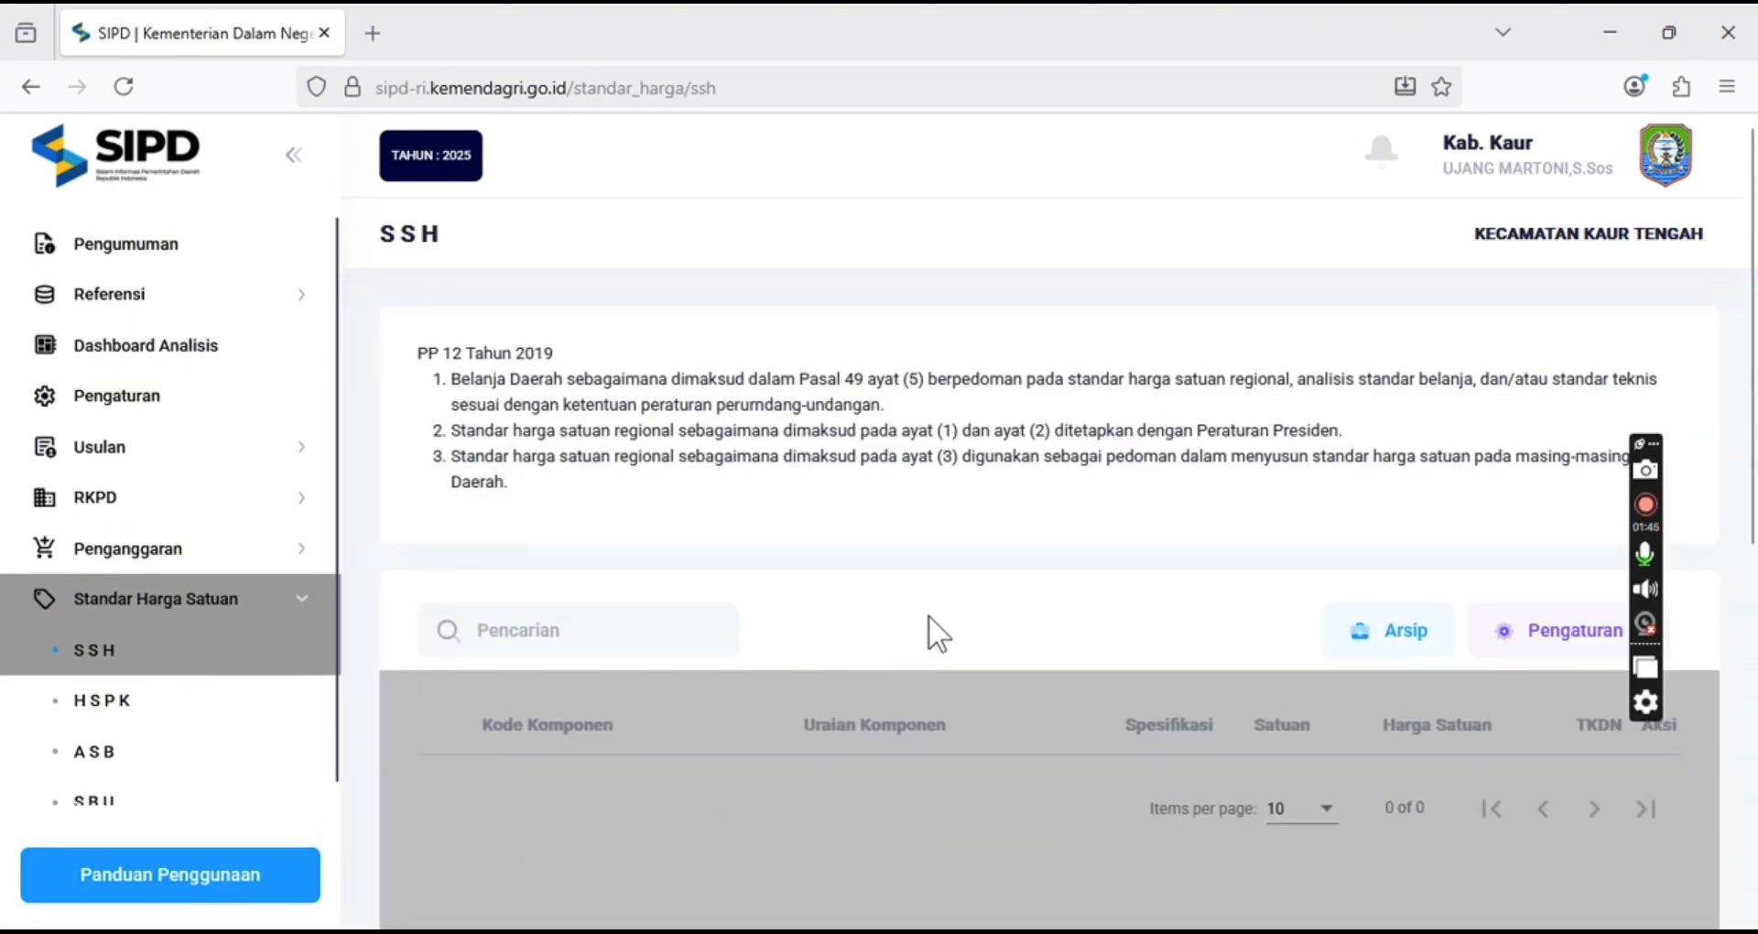
pyautogui.click(647, 644)
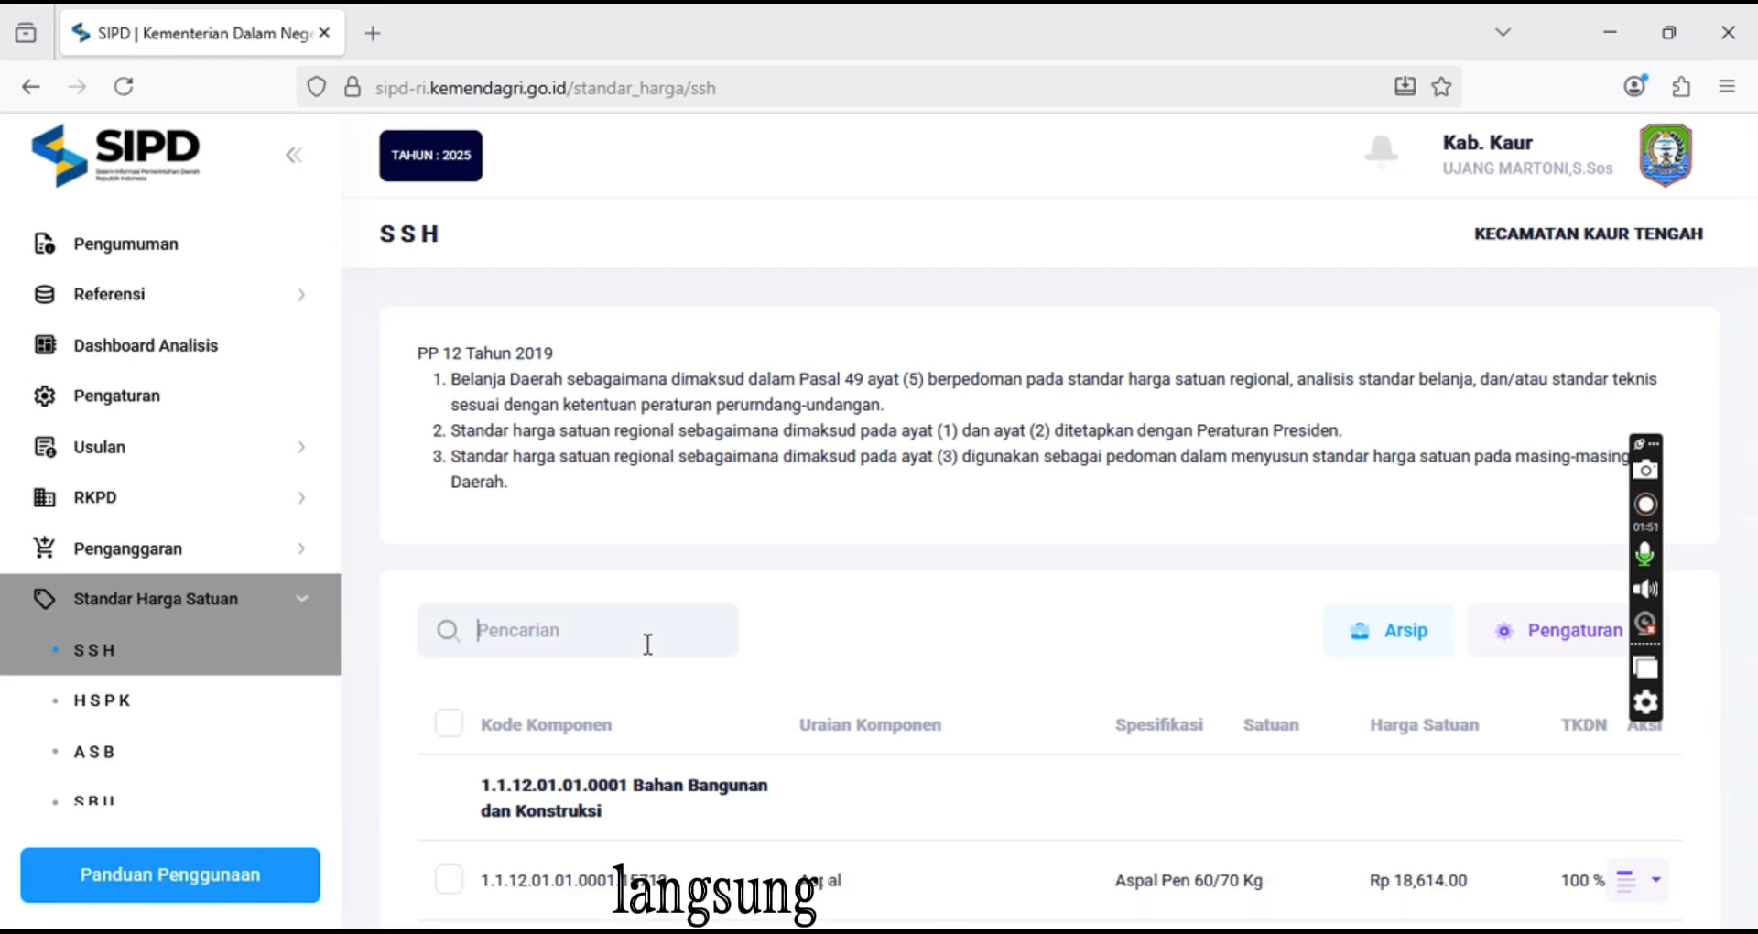
pyautogui.write('PEN')
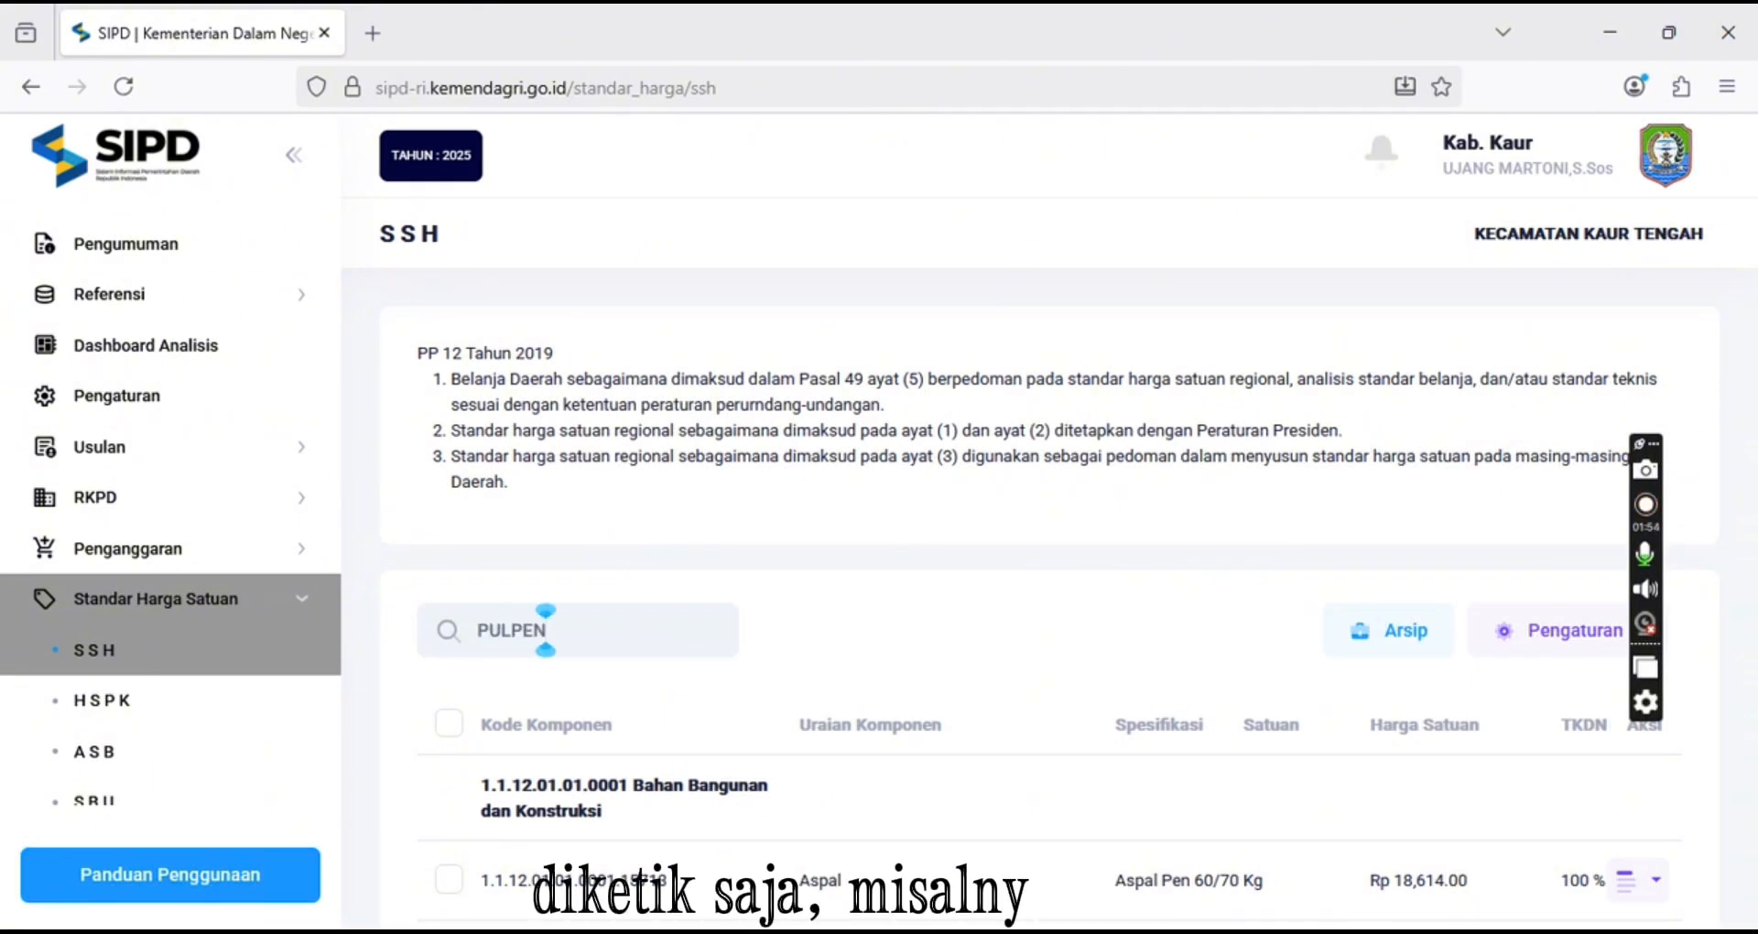
pyautogui.press('Return')
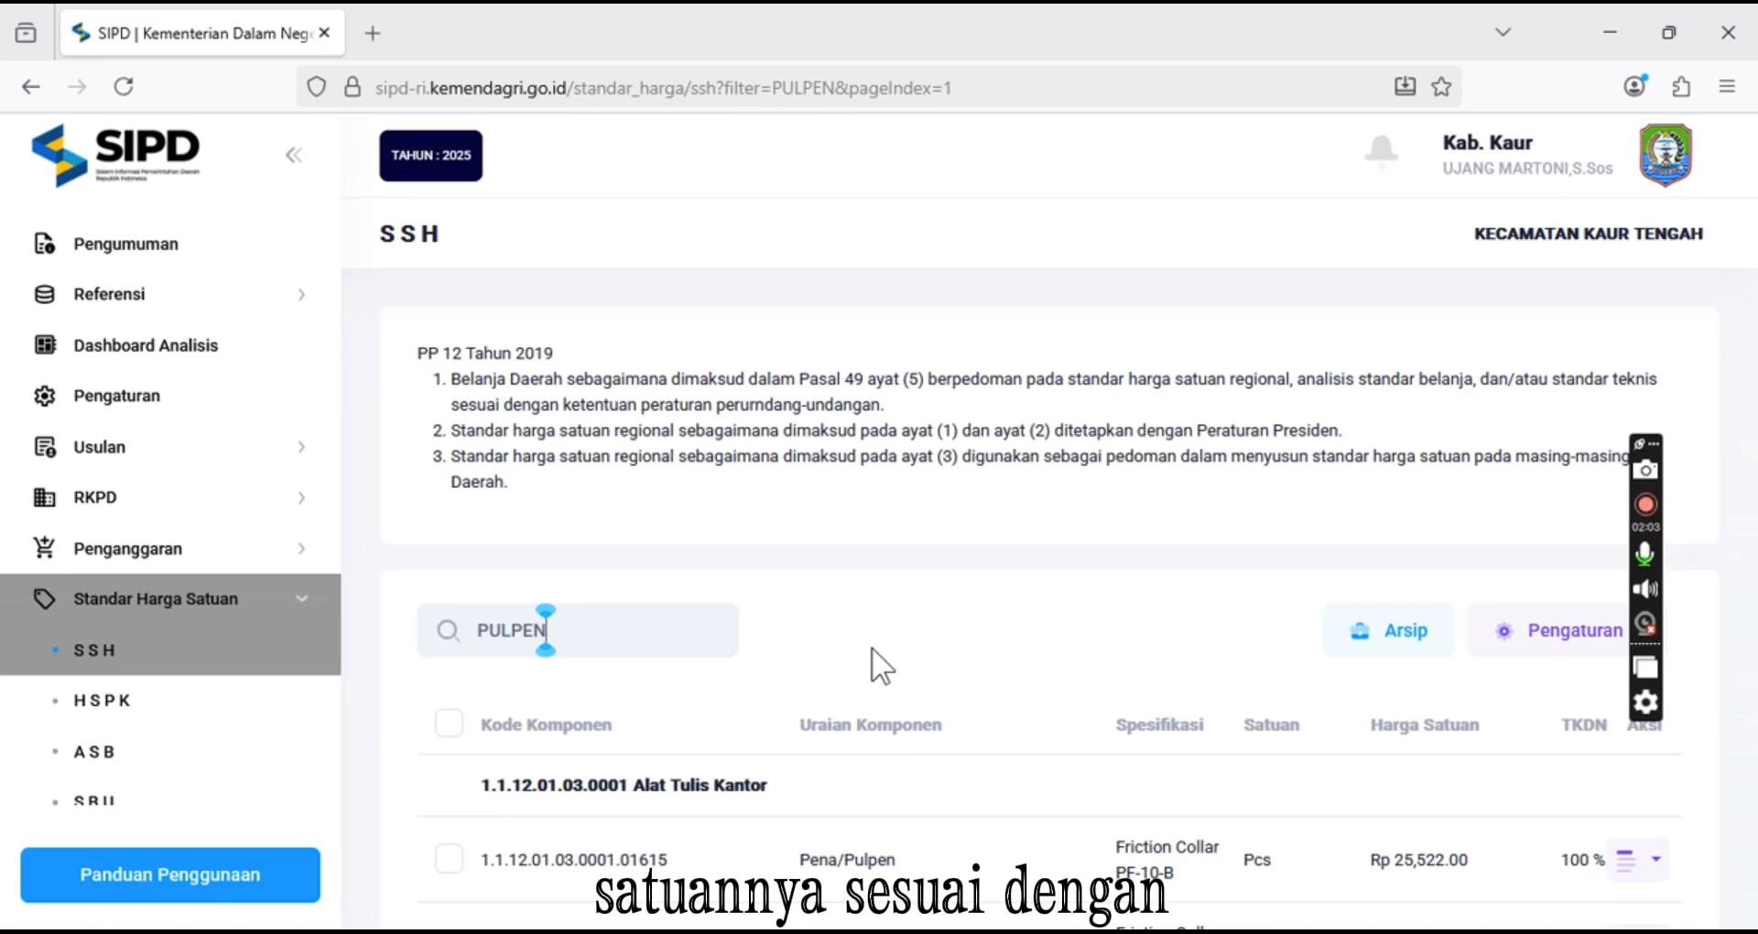
# Browse the pen price results across the first two pages
pyautogui.scroll(-4, 871, 647)
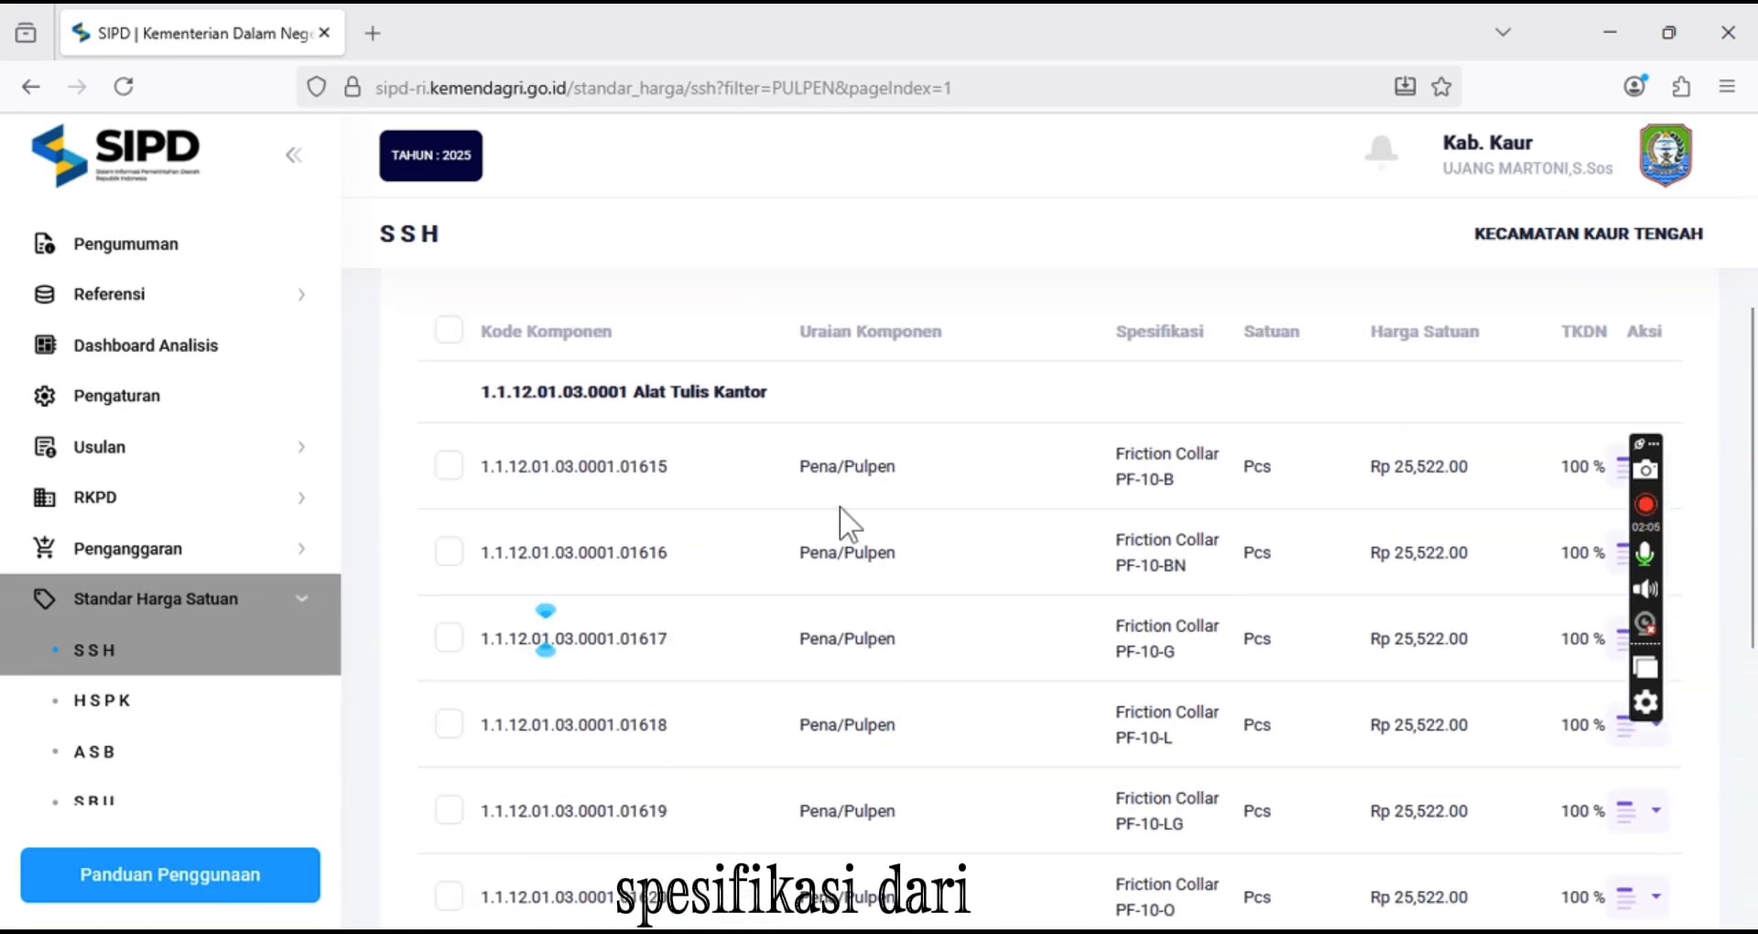
pyautogui.scroll(-6, 1080, 805)
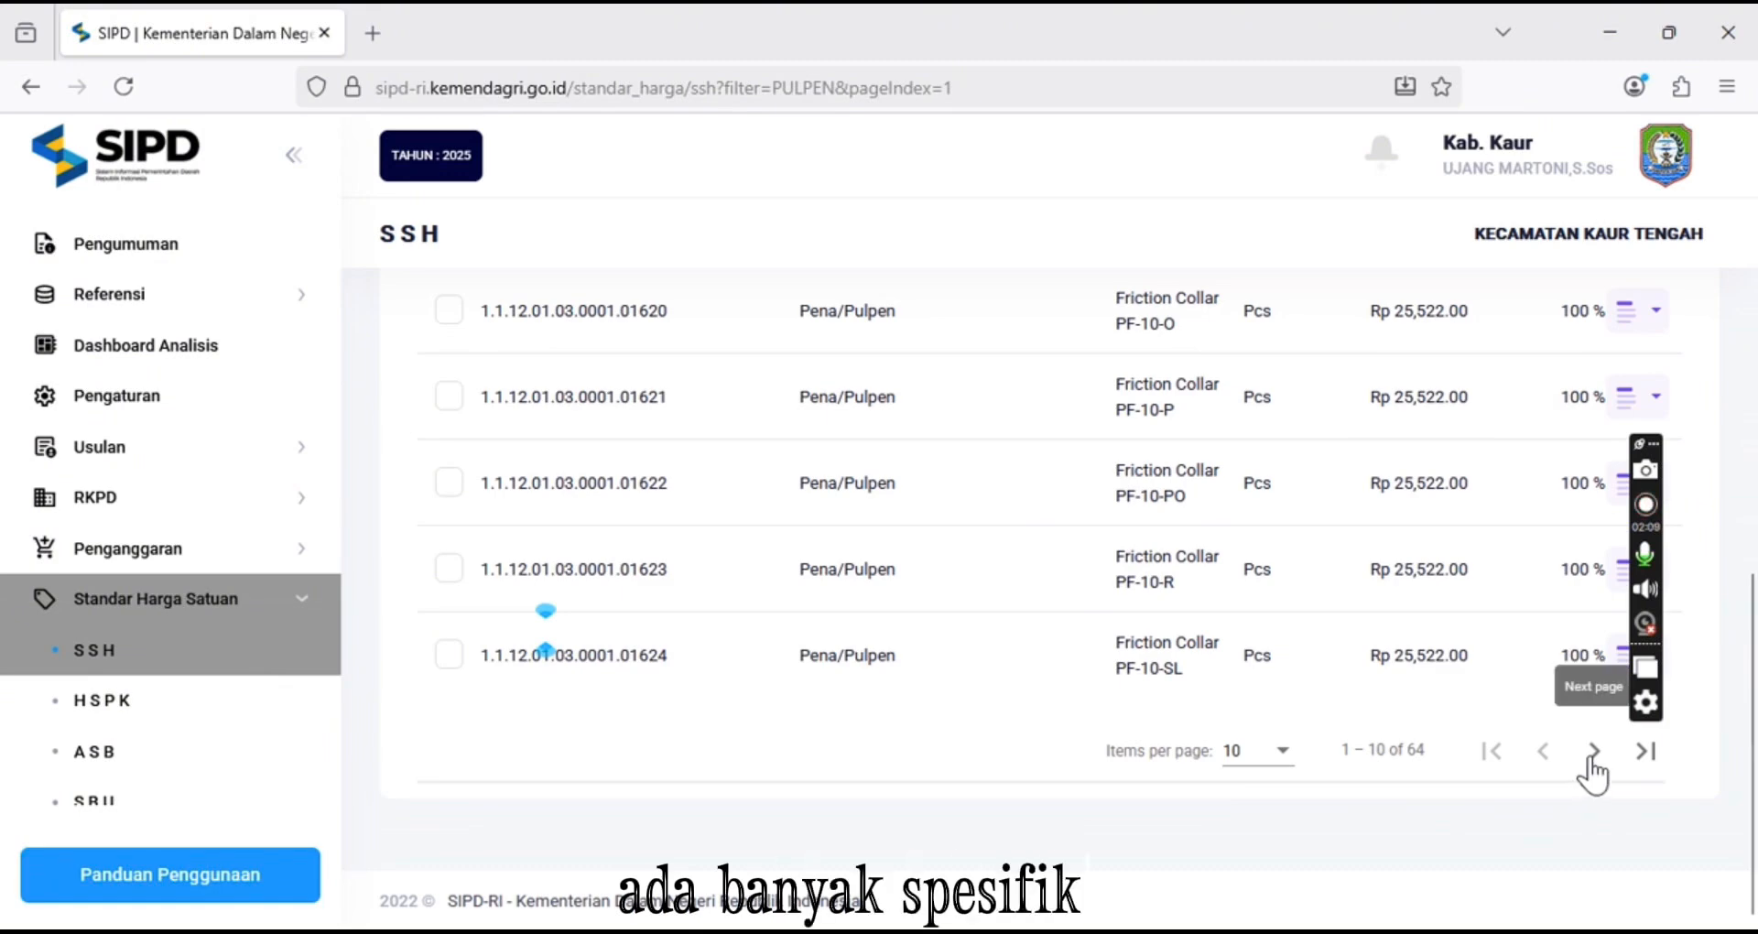
pyautogui.click(1591, 755)
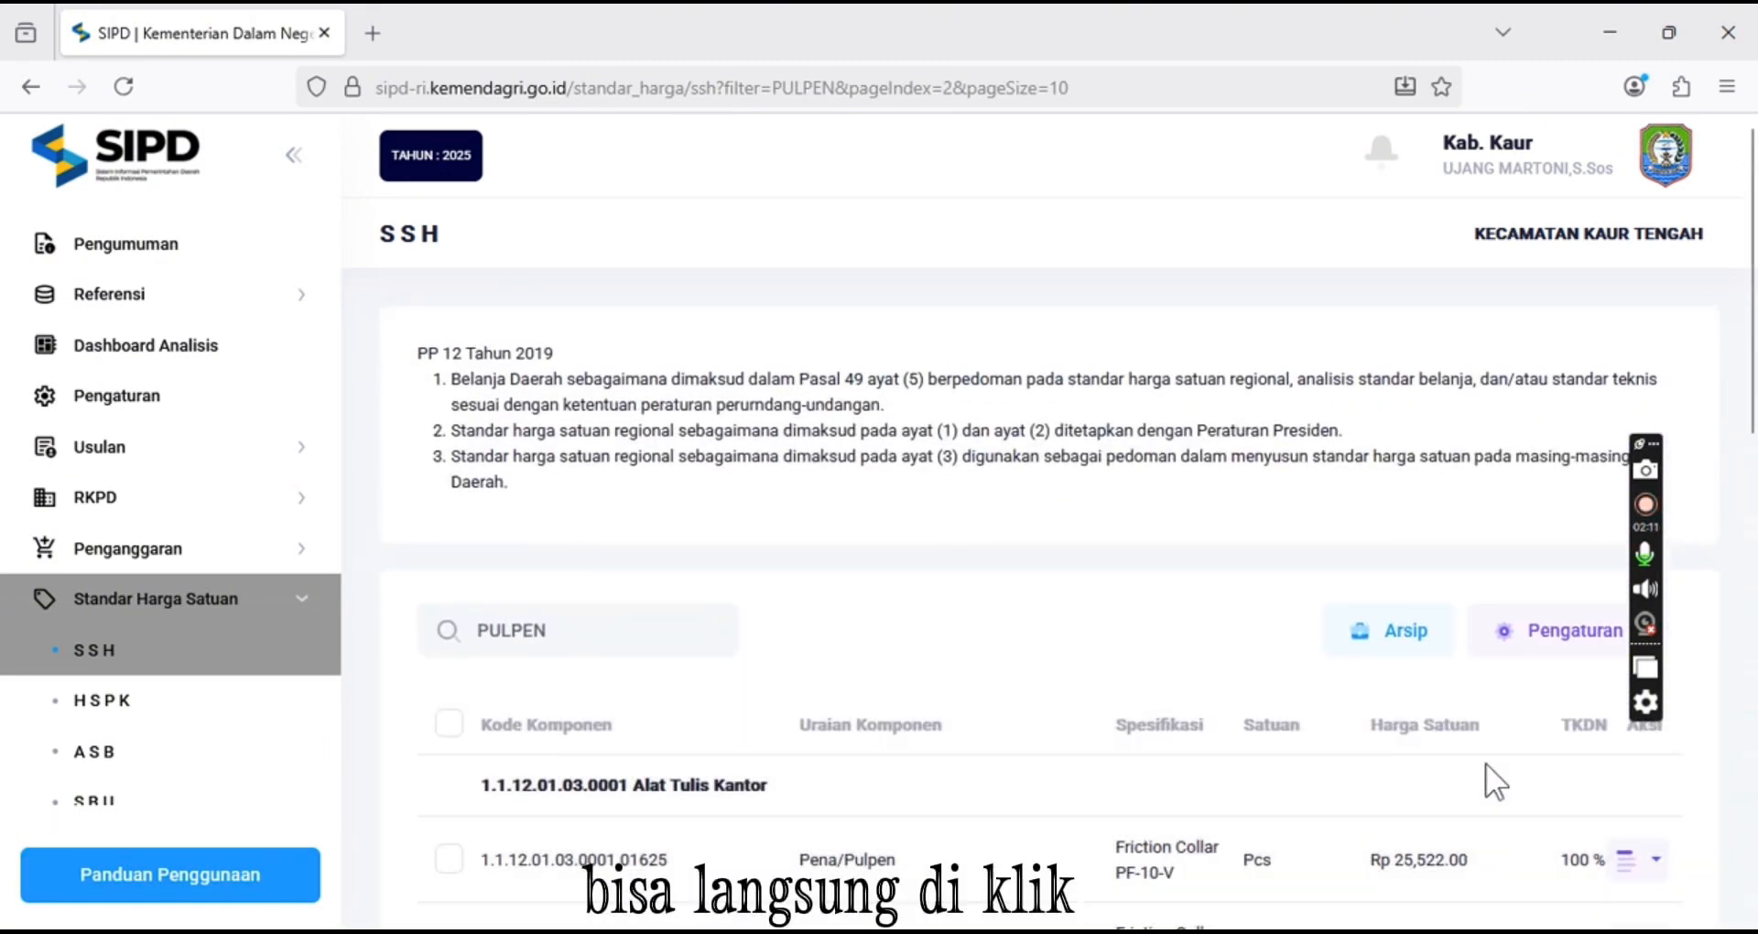
pyautogui.scroll(-2, 1485, 765)
pyautogui.scroll(-10, 1485, 766)
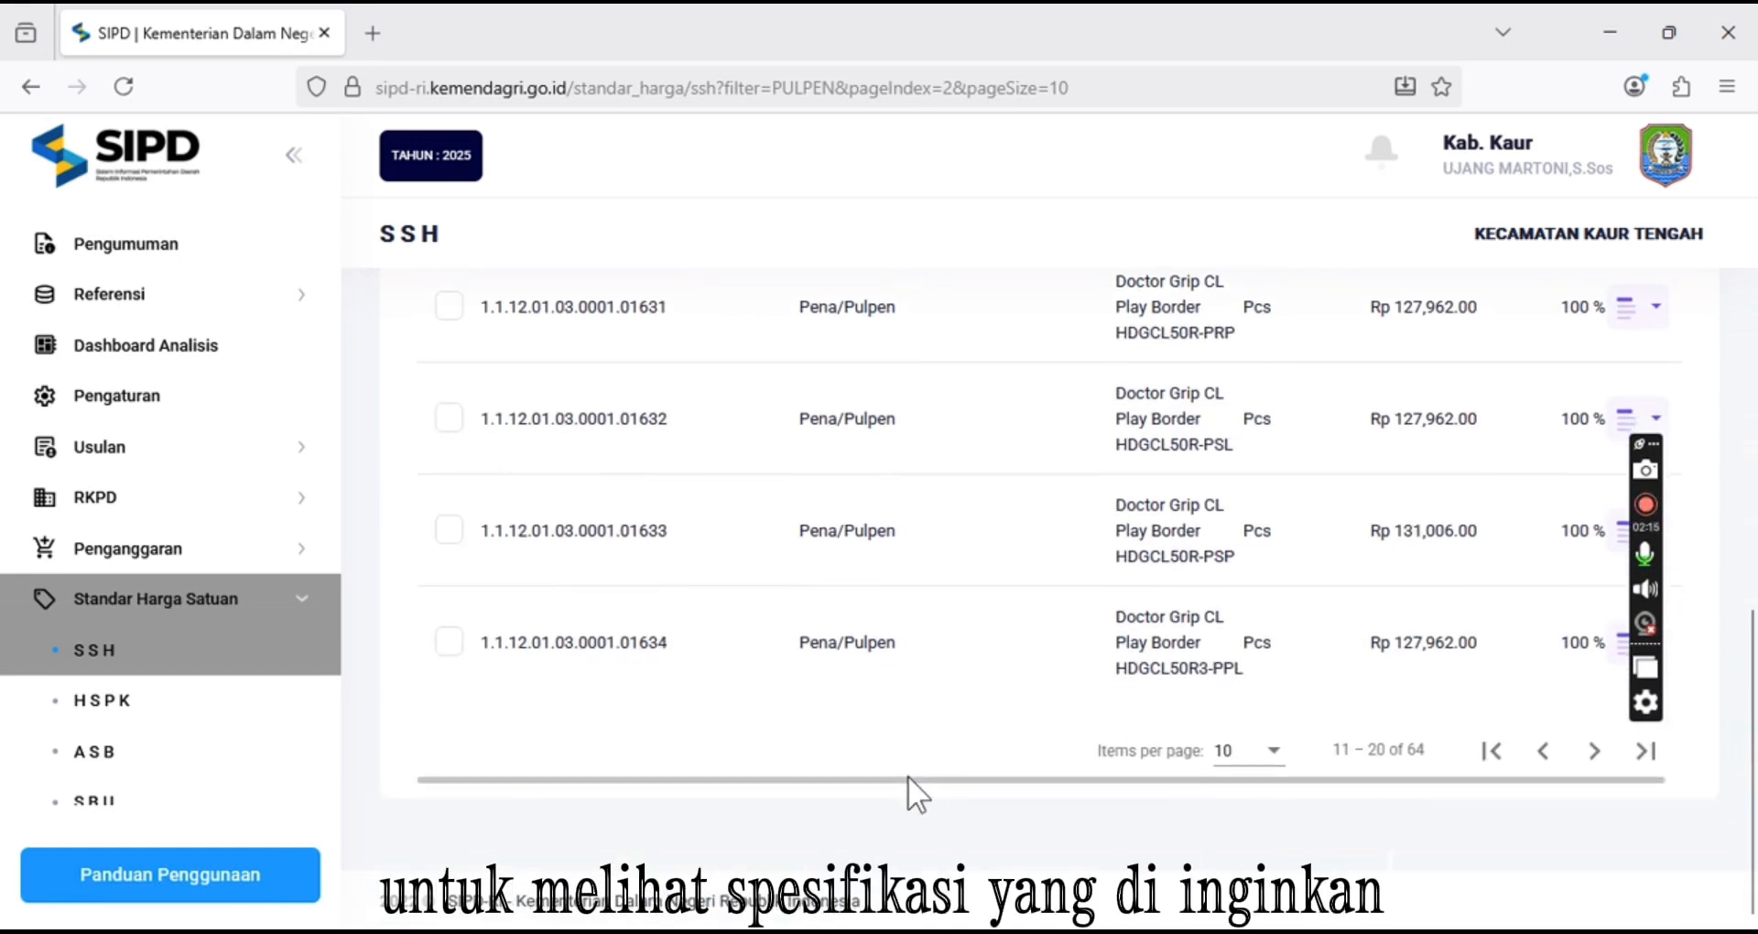
pyautogui.scroll(10, 908, 777)
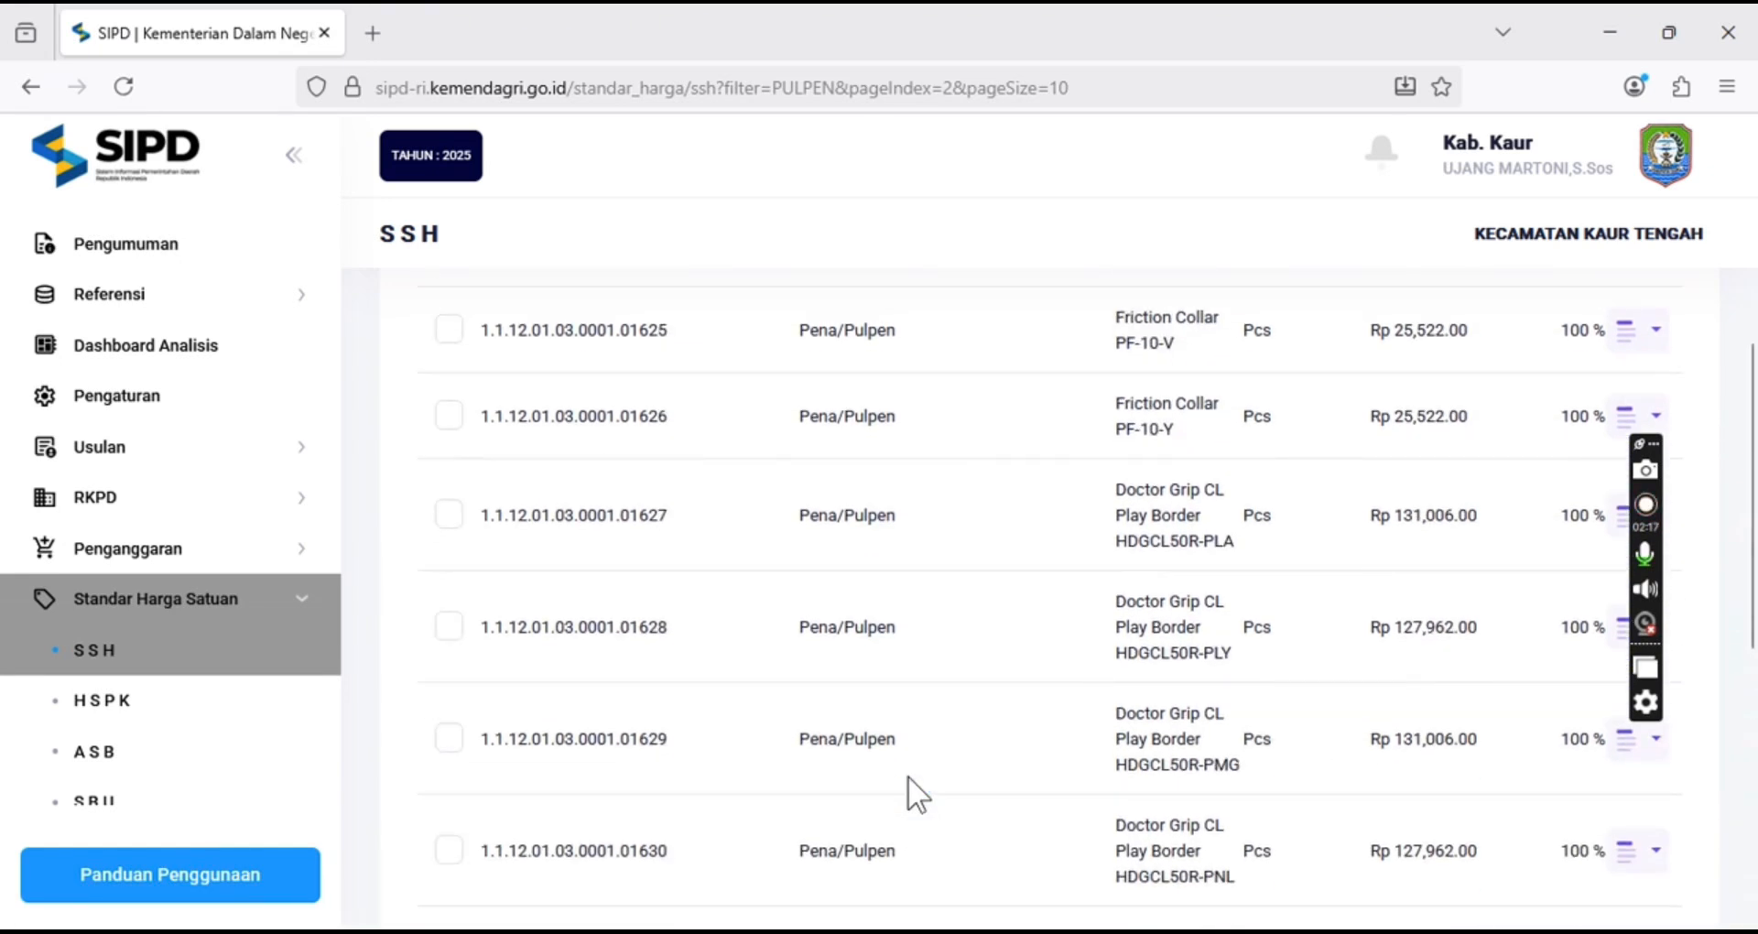
# Replace the search with FOTO KOPI and scroll through the photocopy price results
pyautogui.click(564, 496)
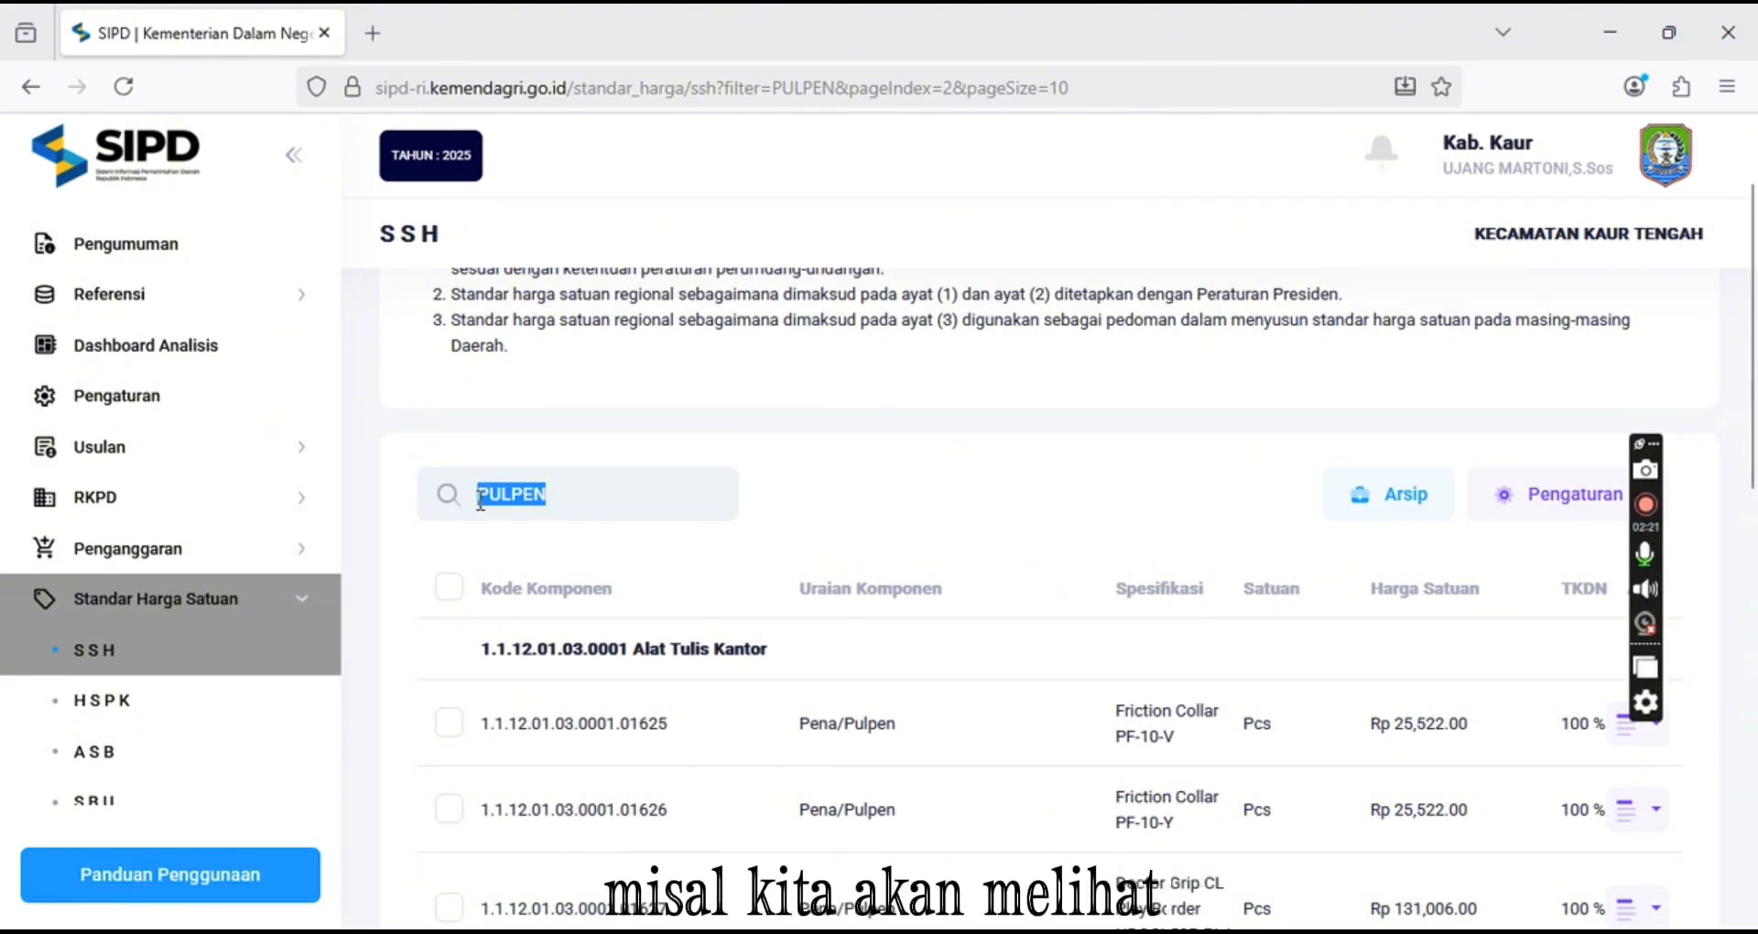
pyautogui.write('FOTO KOPI')
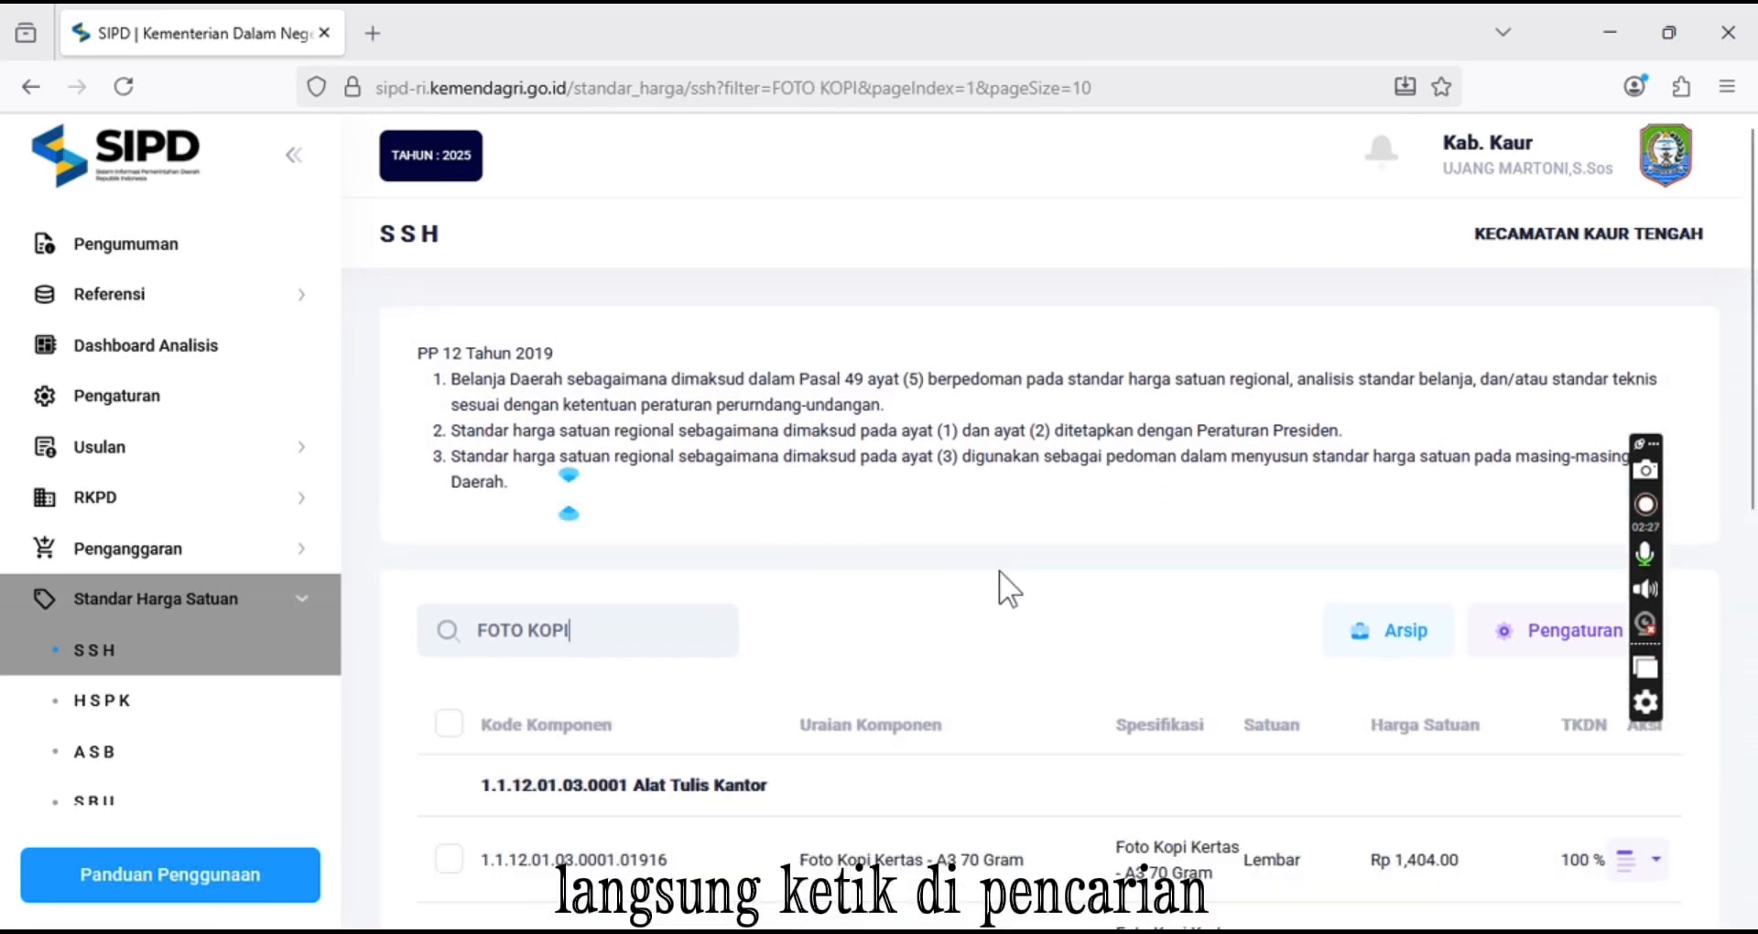
pyautogui.scroll(-4, 1007, 591)
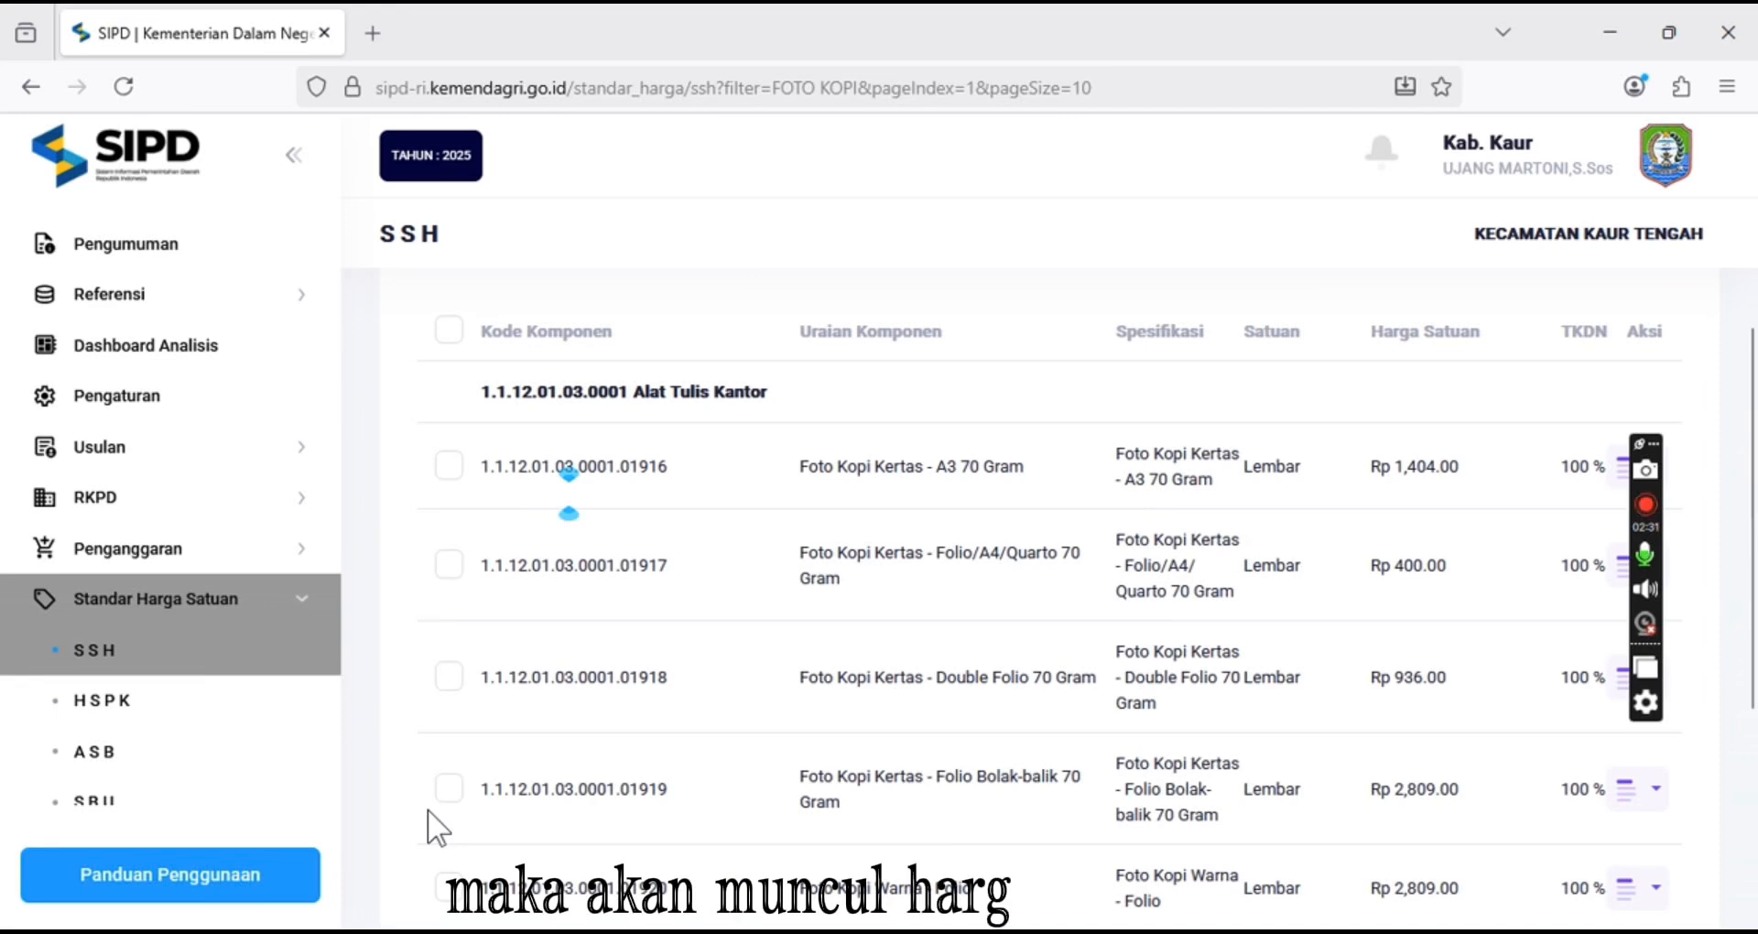
pyautogui.scroll(-4, 438, 826)
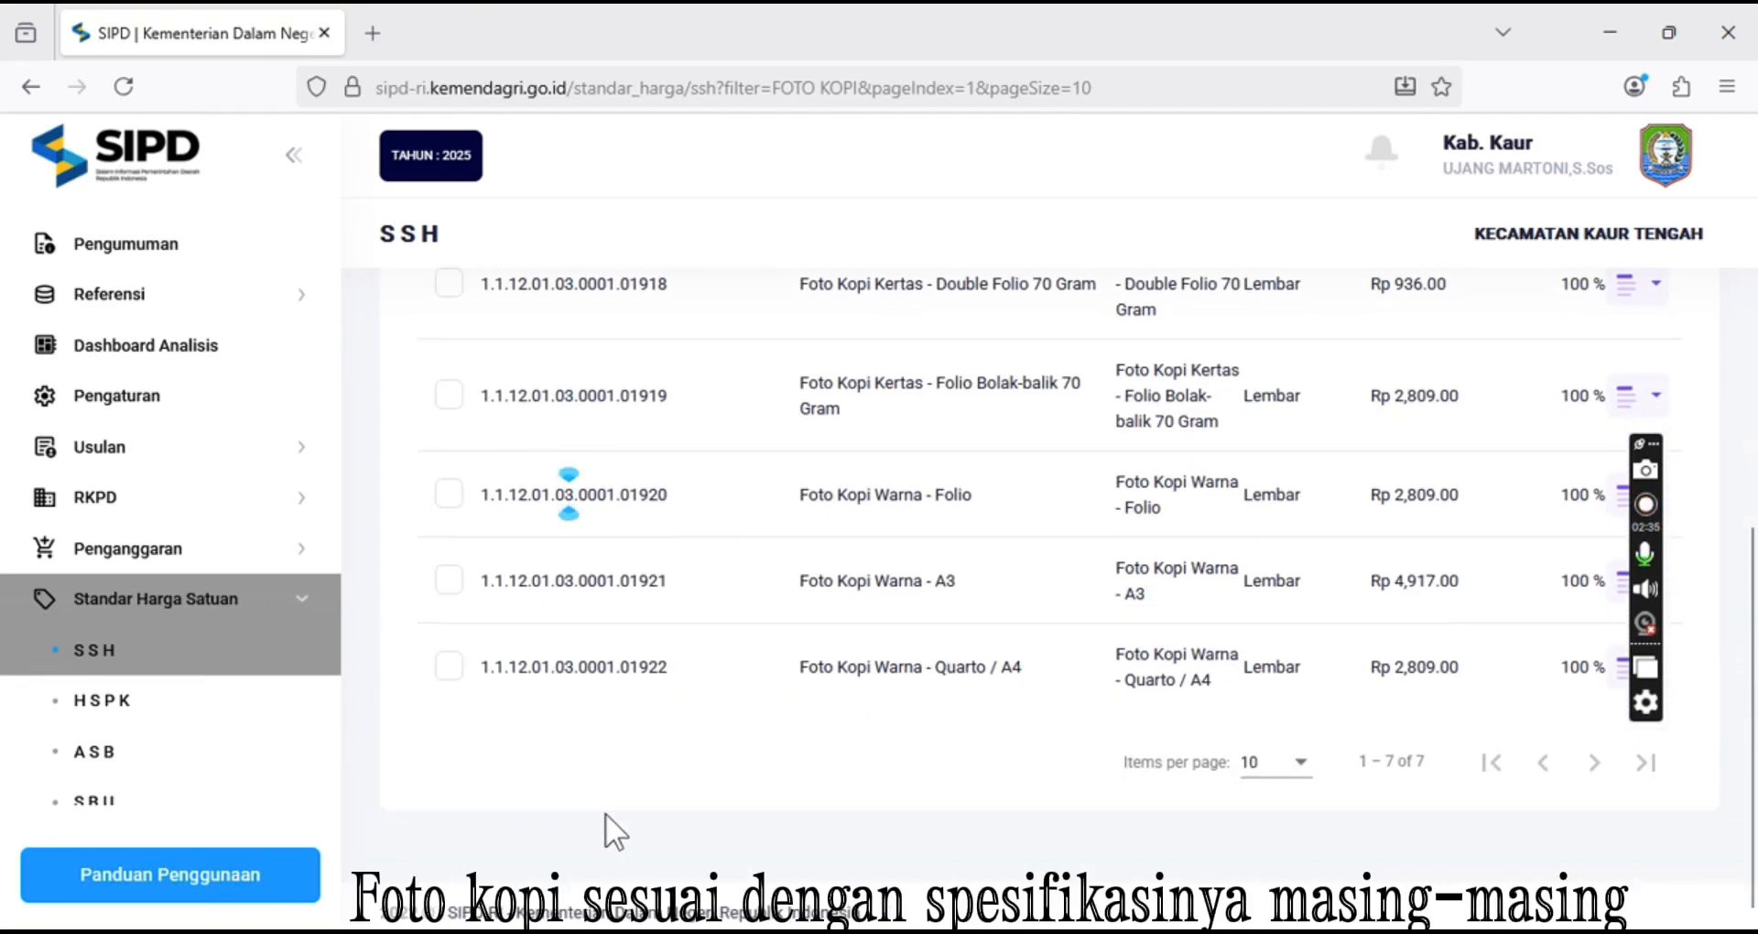
pyautogui.scroll(6, 606, 813)
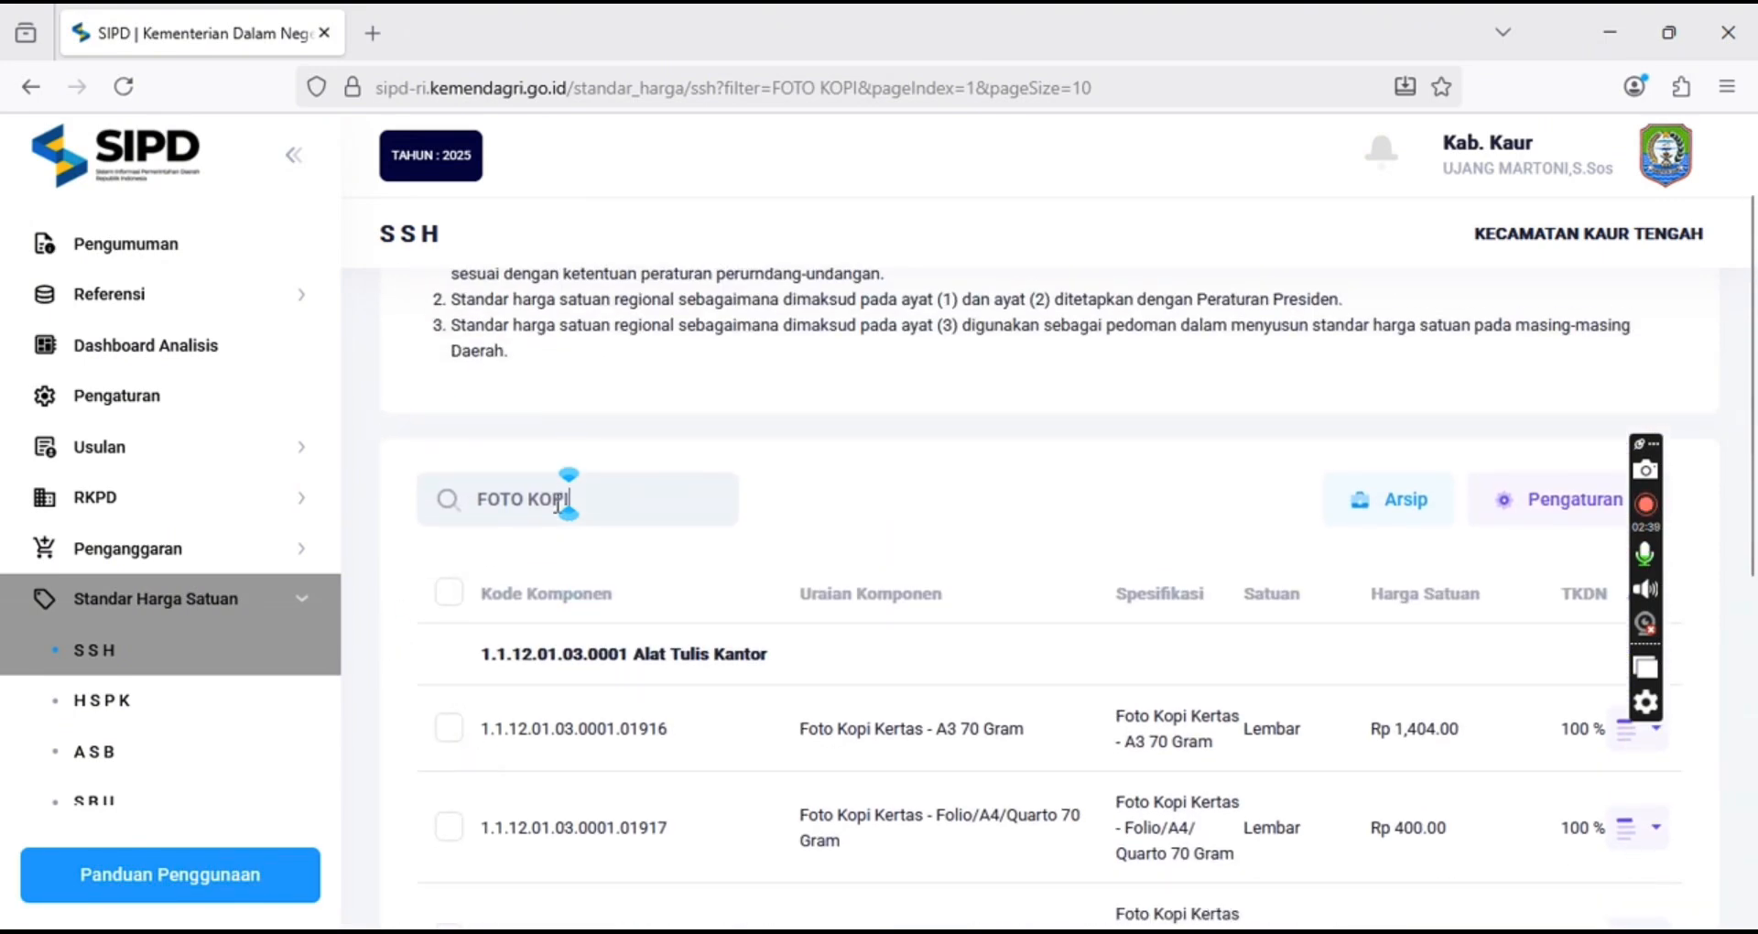
# Clear the search text and reopen the full SSH list
pyautogui.moveTo(571, 499); pyautogui.dragTo(447, 499)
pyautogui.press('BackSpace')
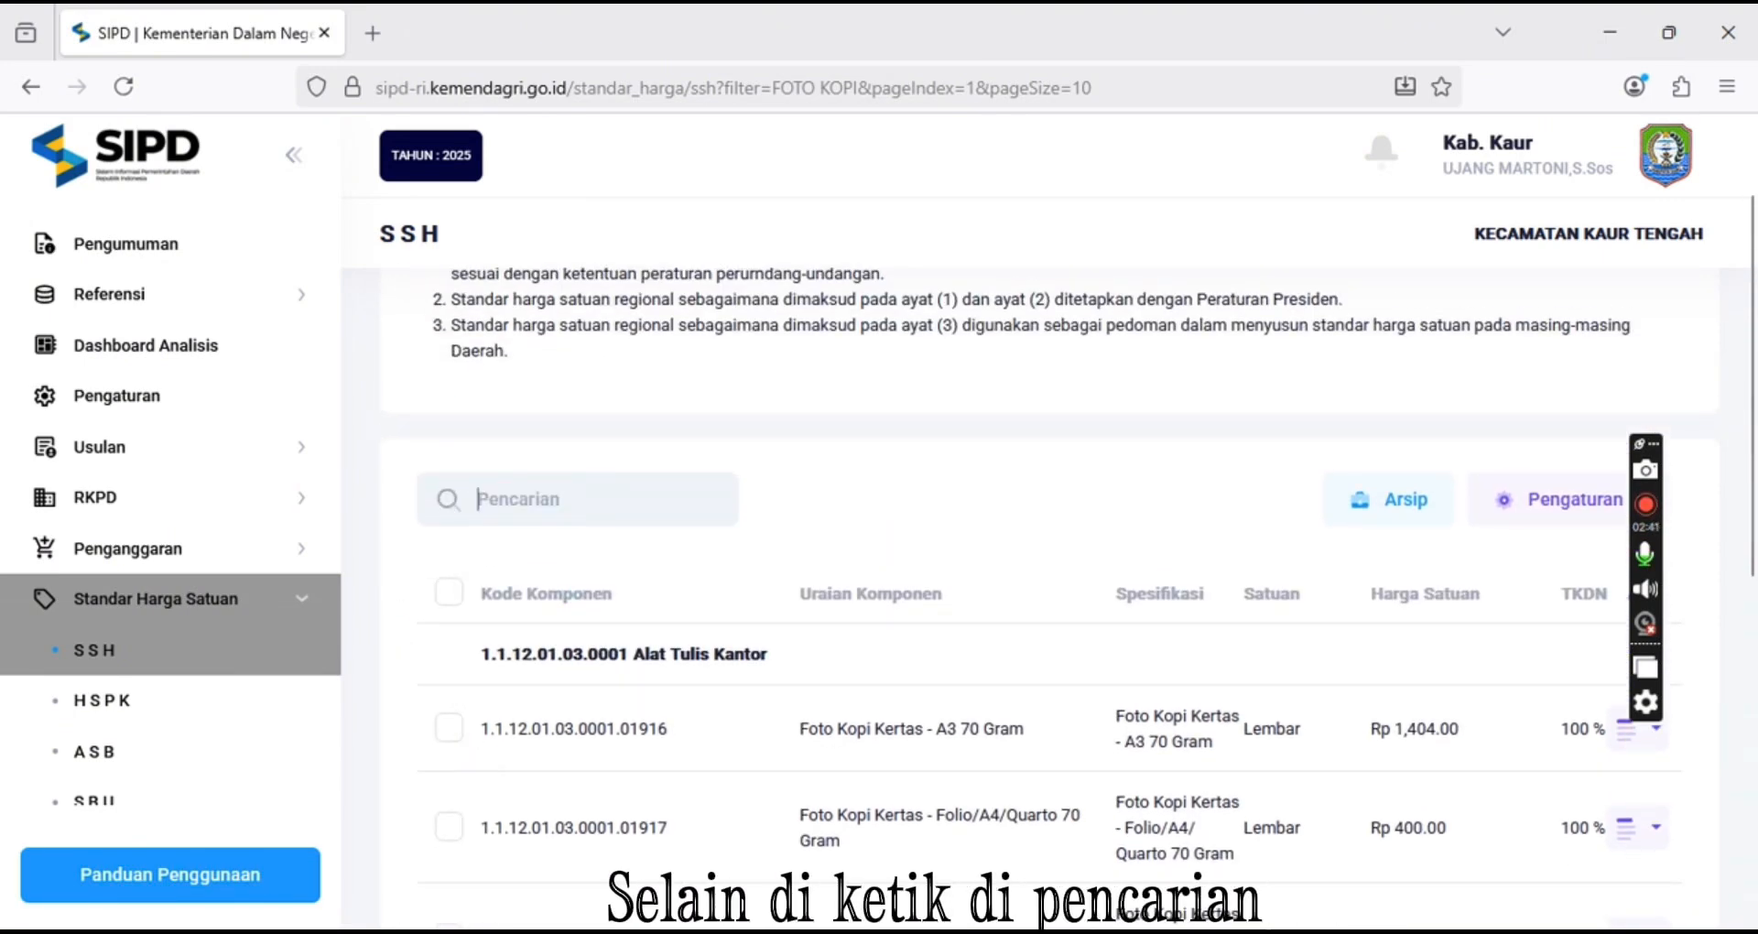
pyautogui.click(176, 653)
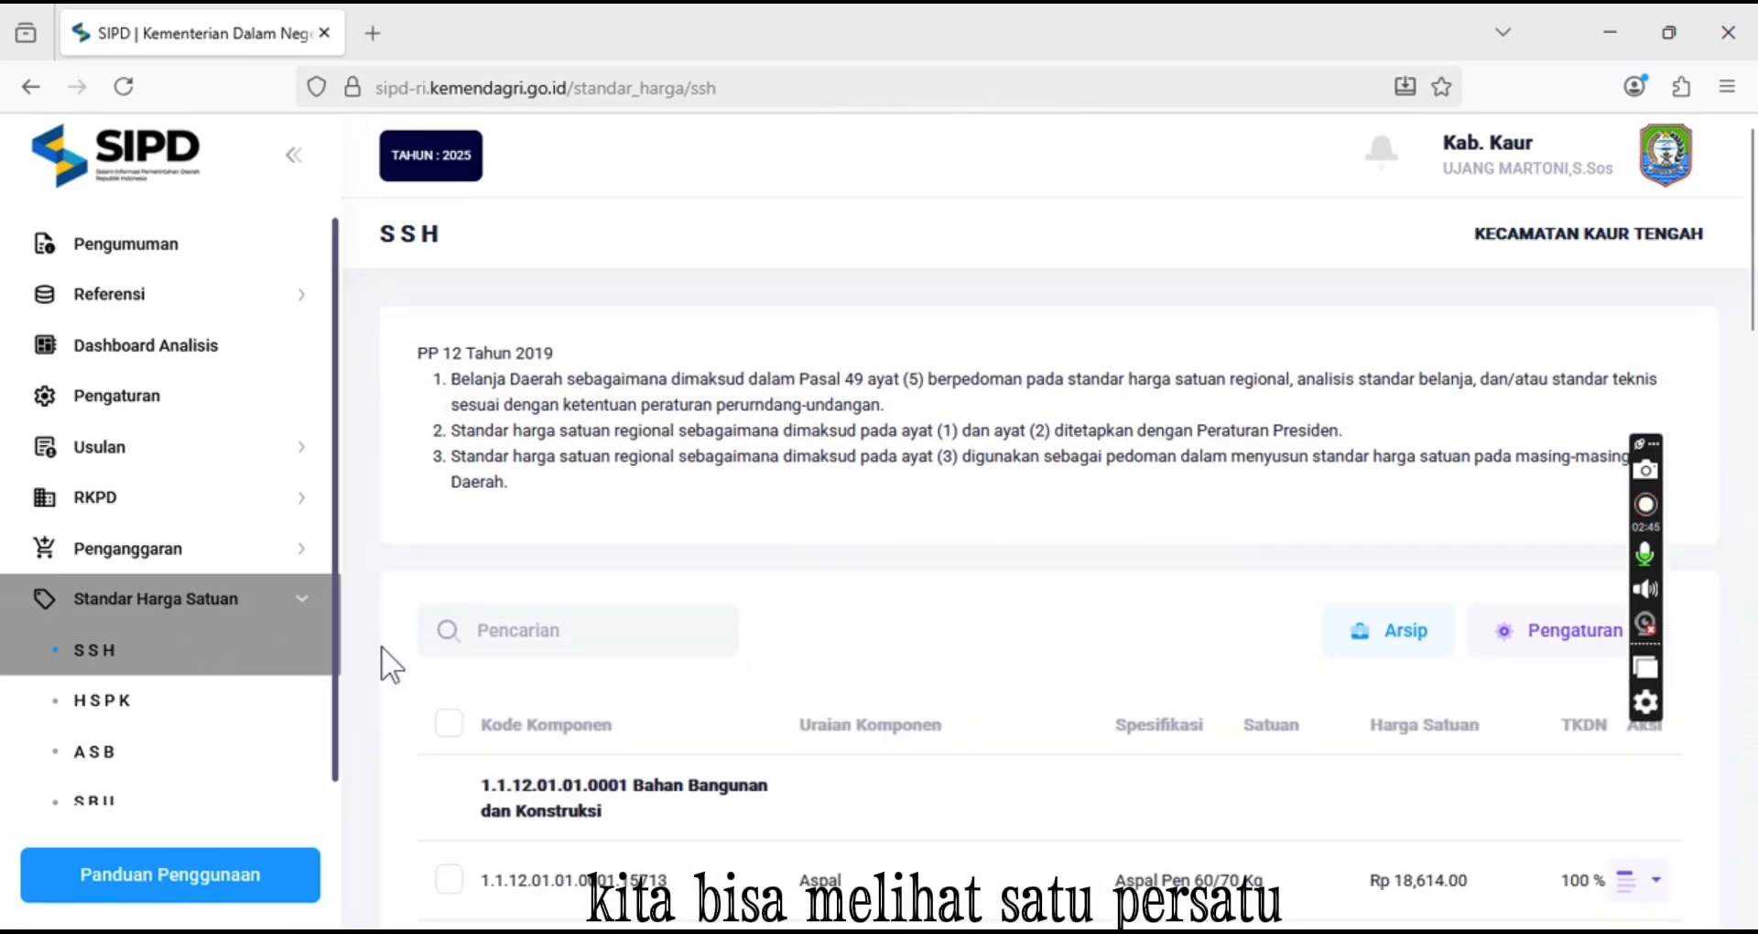
# Browse the unfiltered SSH list, moving on to its second page
pyautogui.scroll(-10, 408, 678)
pyautogui.scroll(-10, 1169, 838)
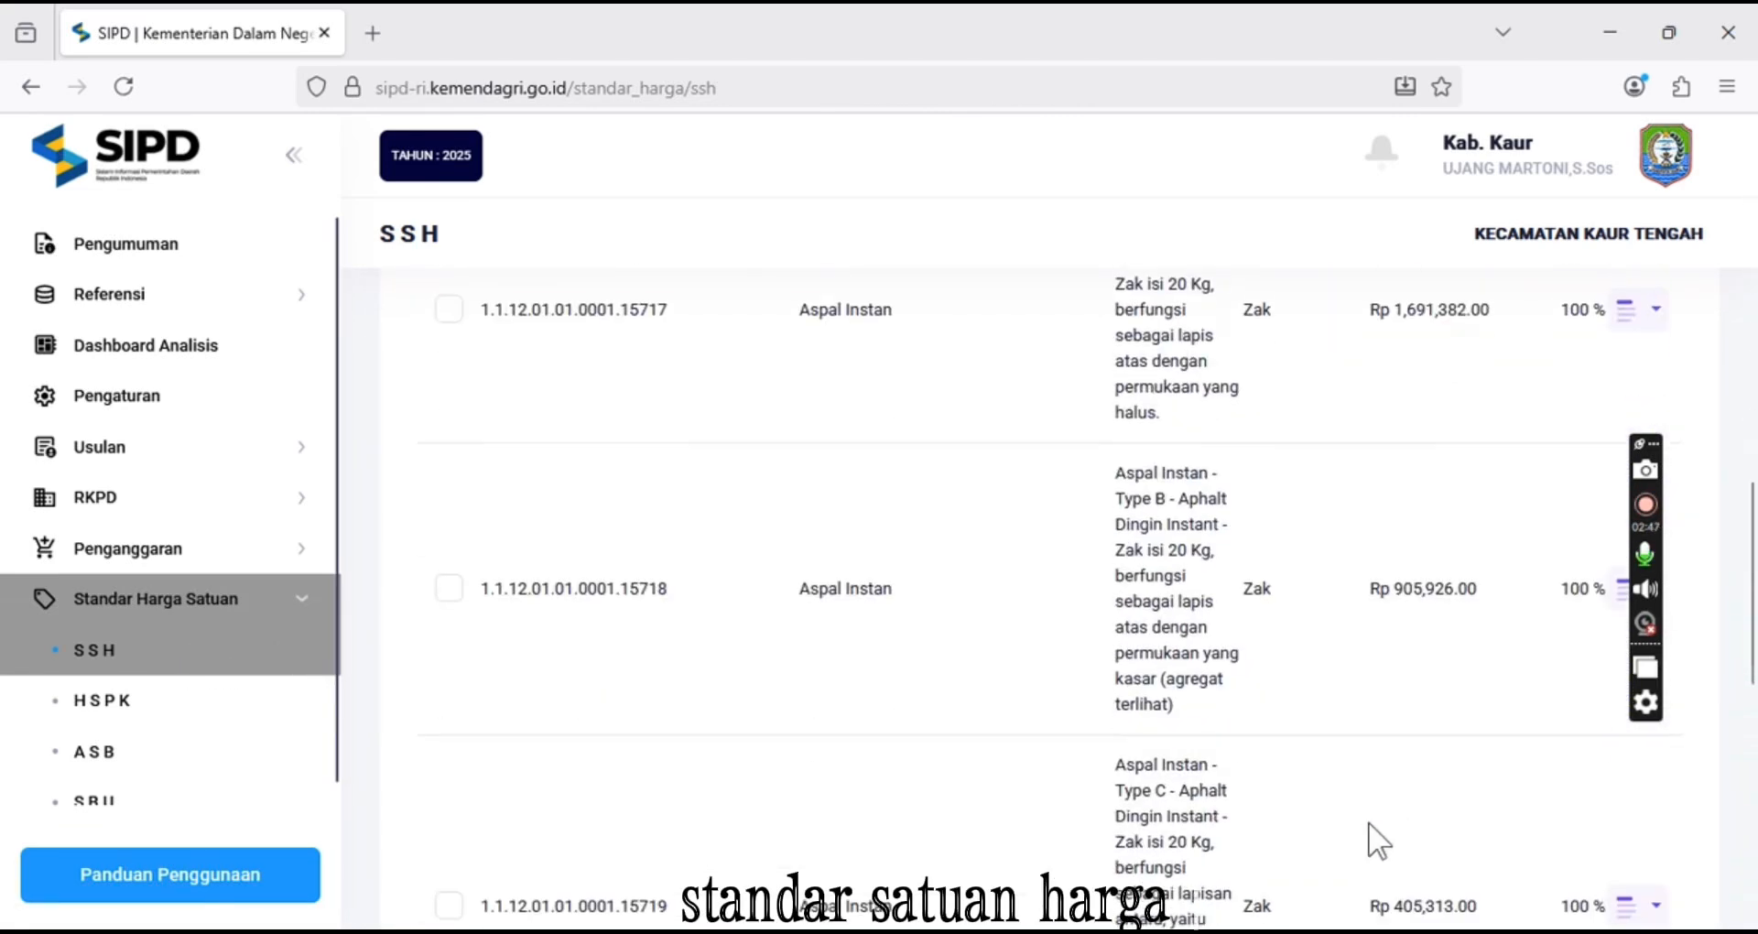
pyautogui.scroll(-3, 1514, 814)
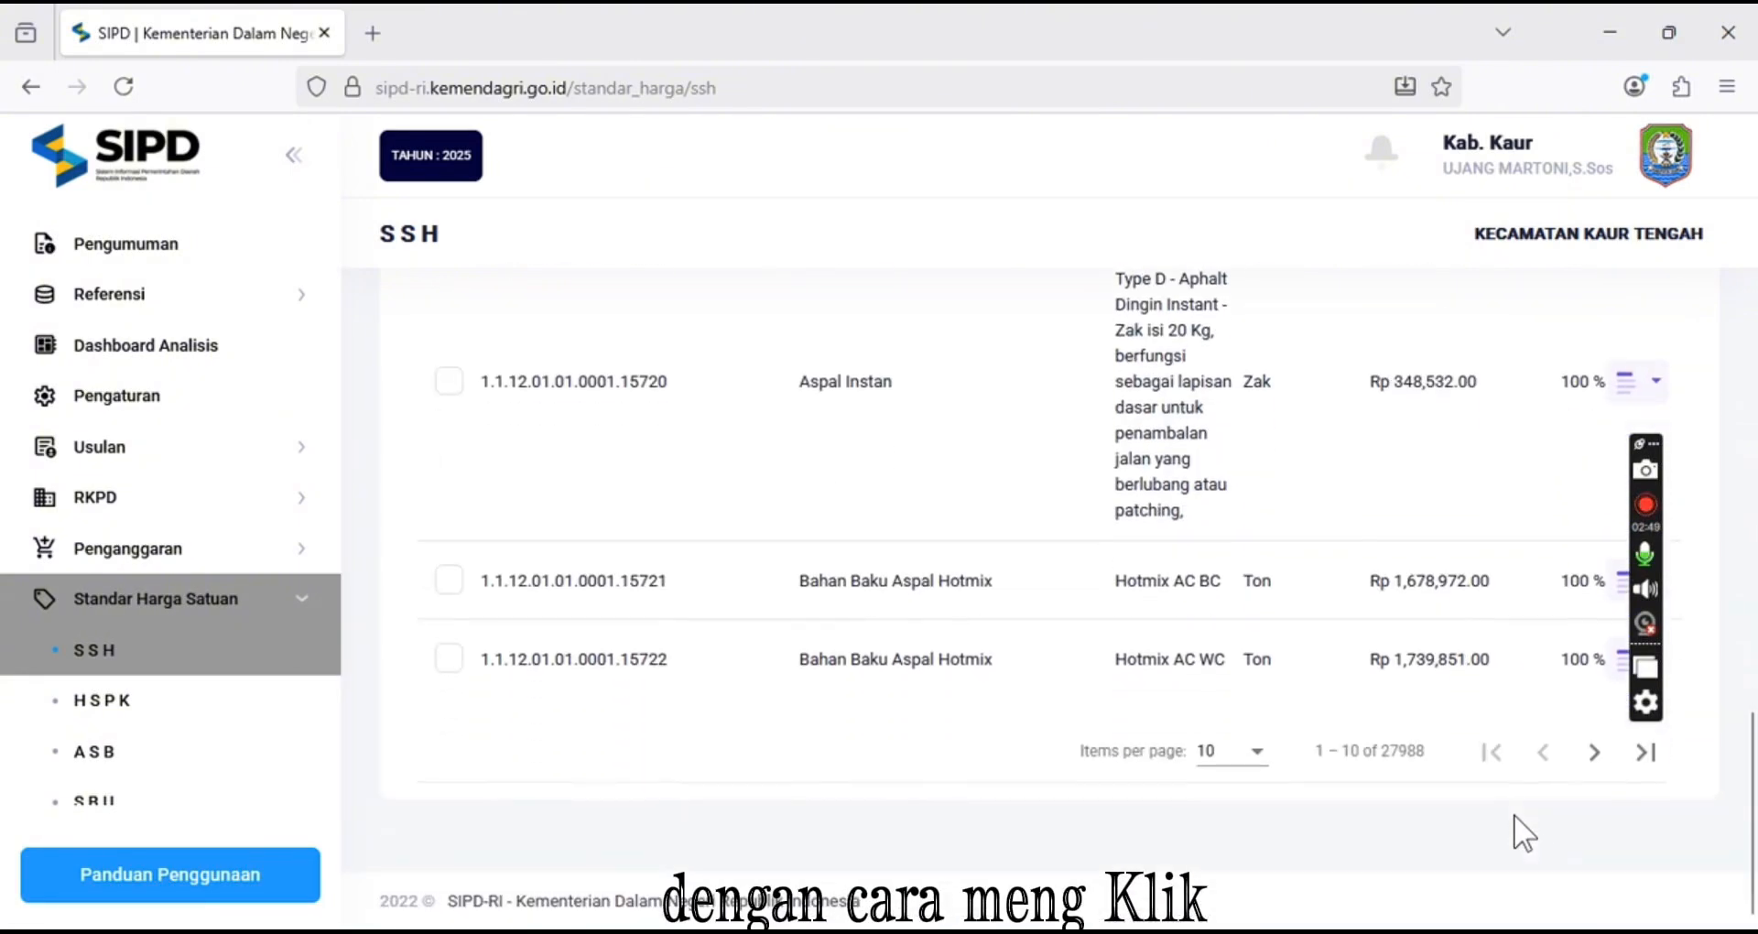
pyautogui.click(1593, 756)
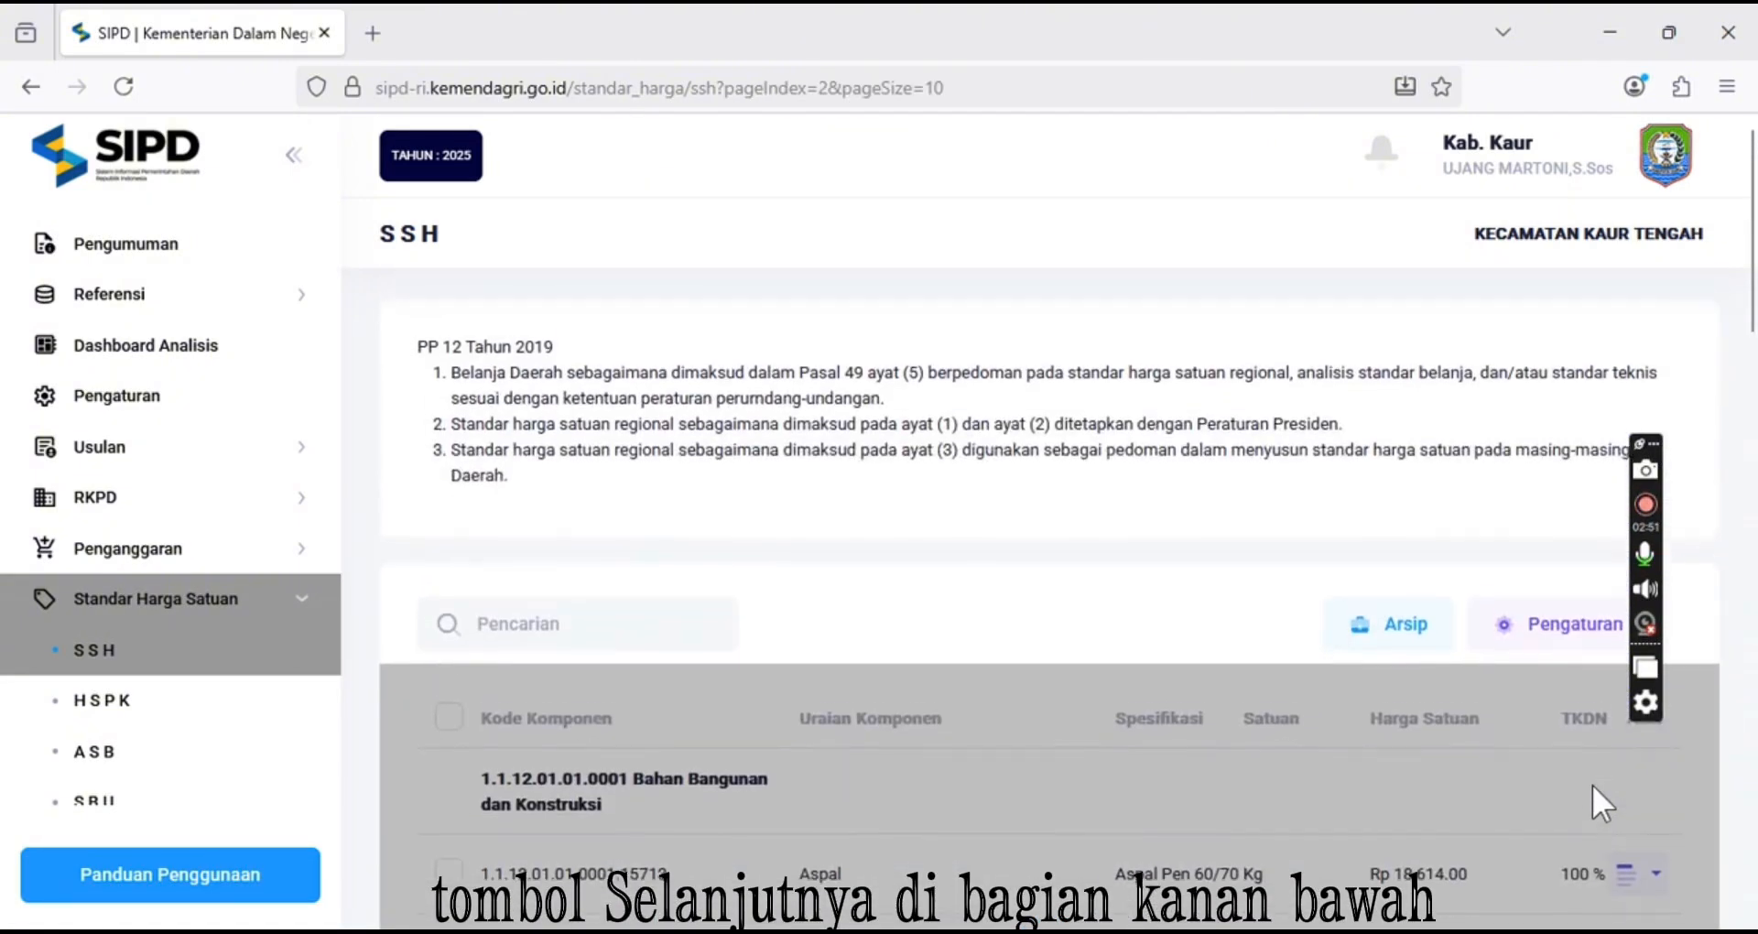
pyautogui.scroll(-2, 1592, 783)
pyautogui.scroll(-8, 1593, 796)
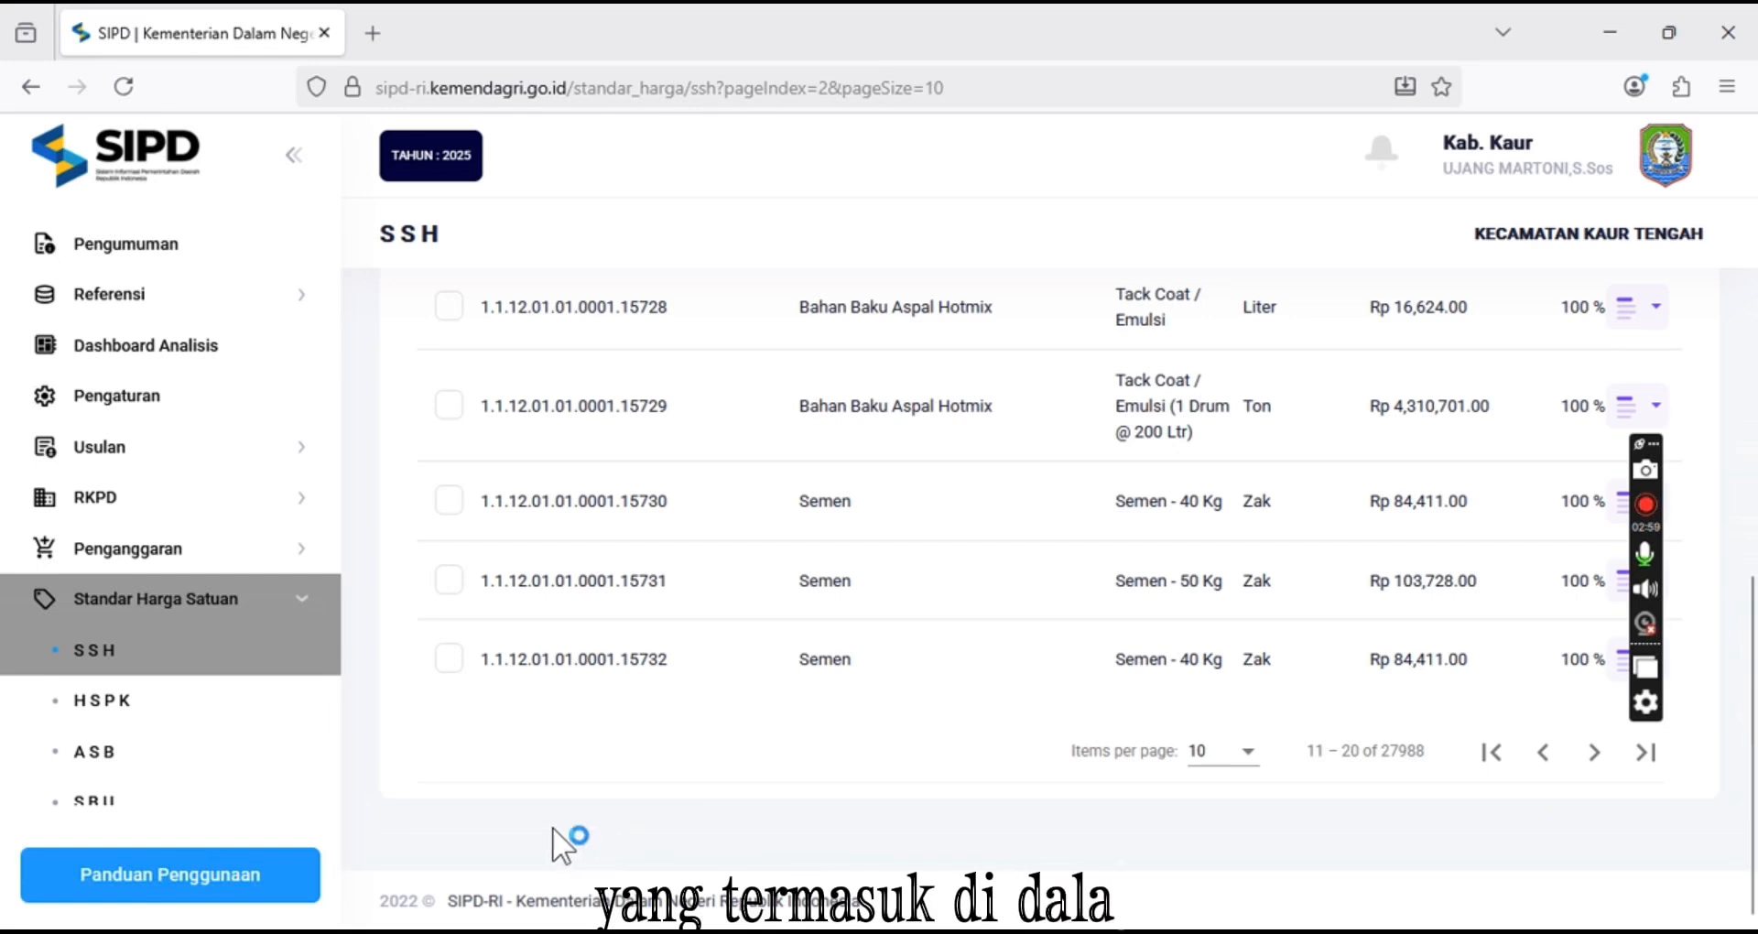
# Open the SBU standard cost list from the Standar Harga Satuan section
pyautogui.scroll(10, 514, 829)
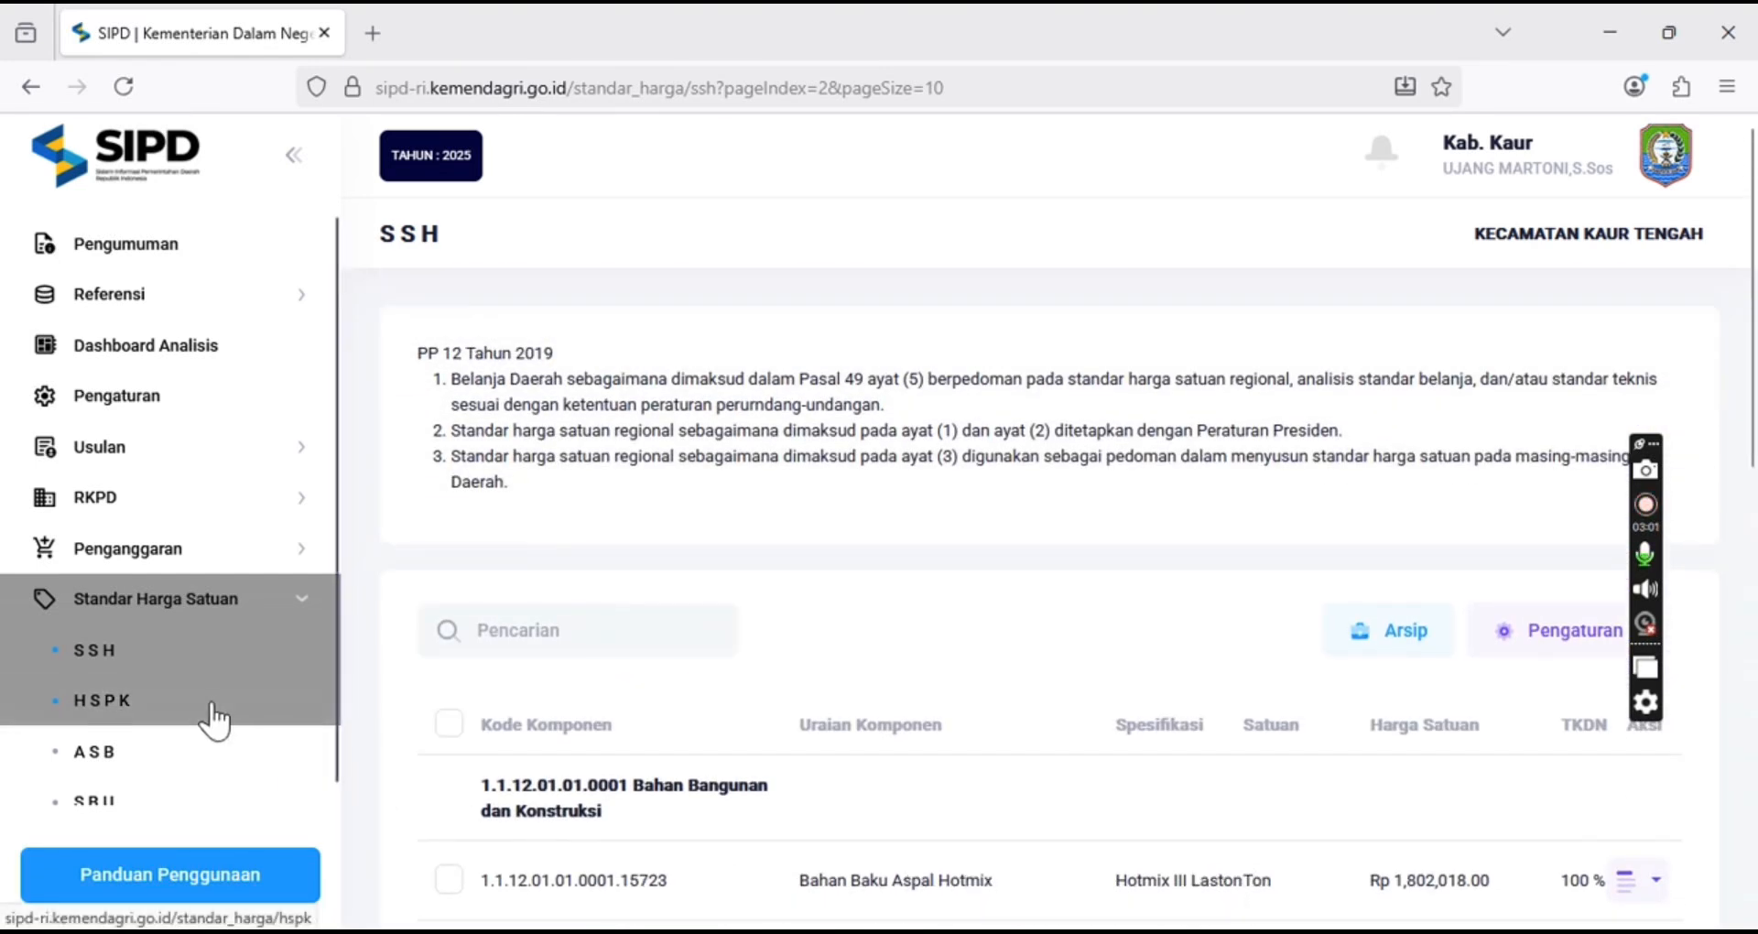
pyautogui.scroll(-2, 212, 723)
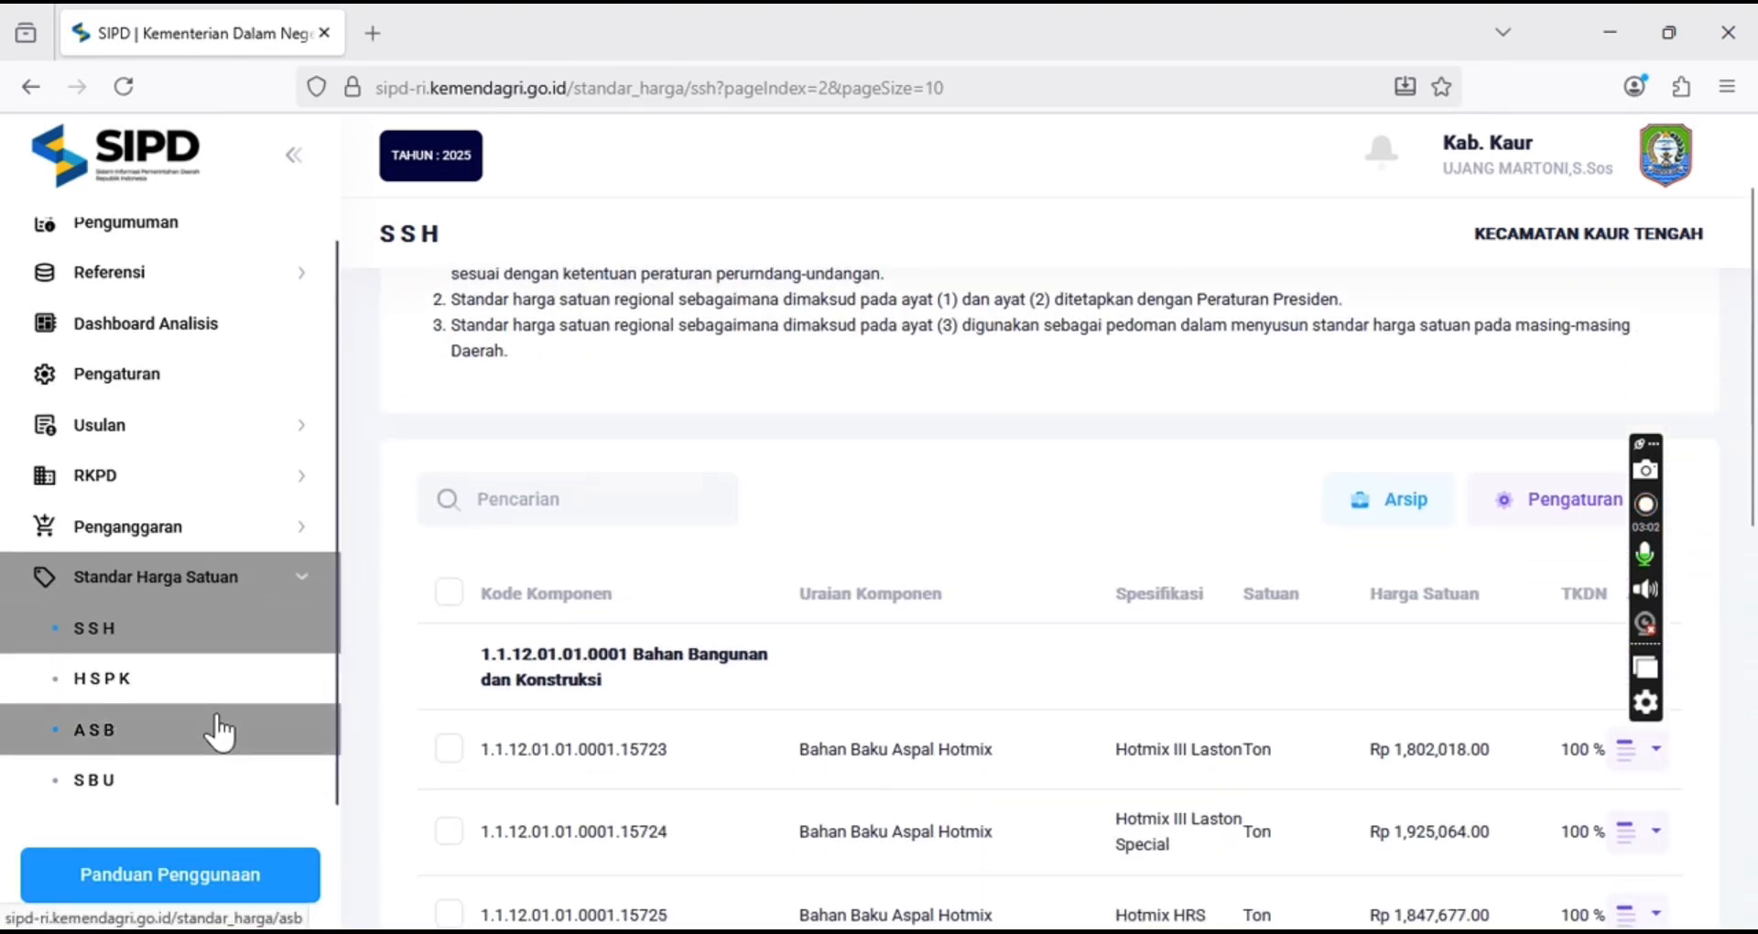
pyautogui.click(149, 789)
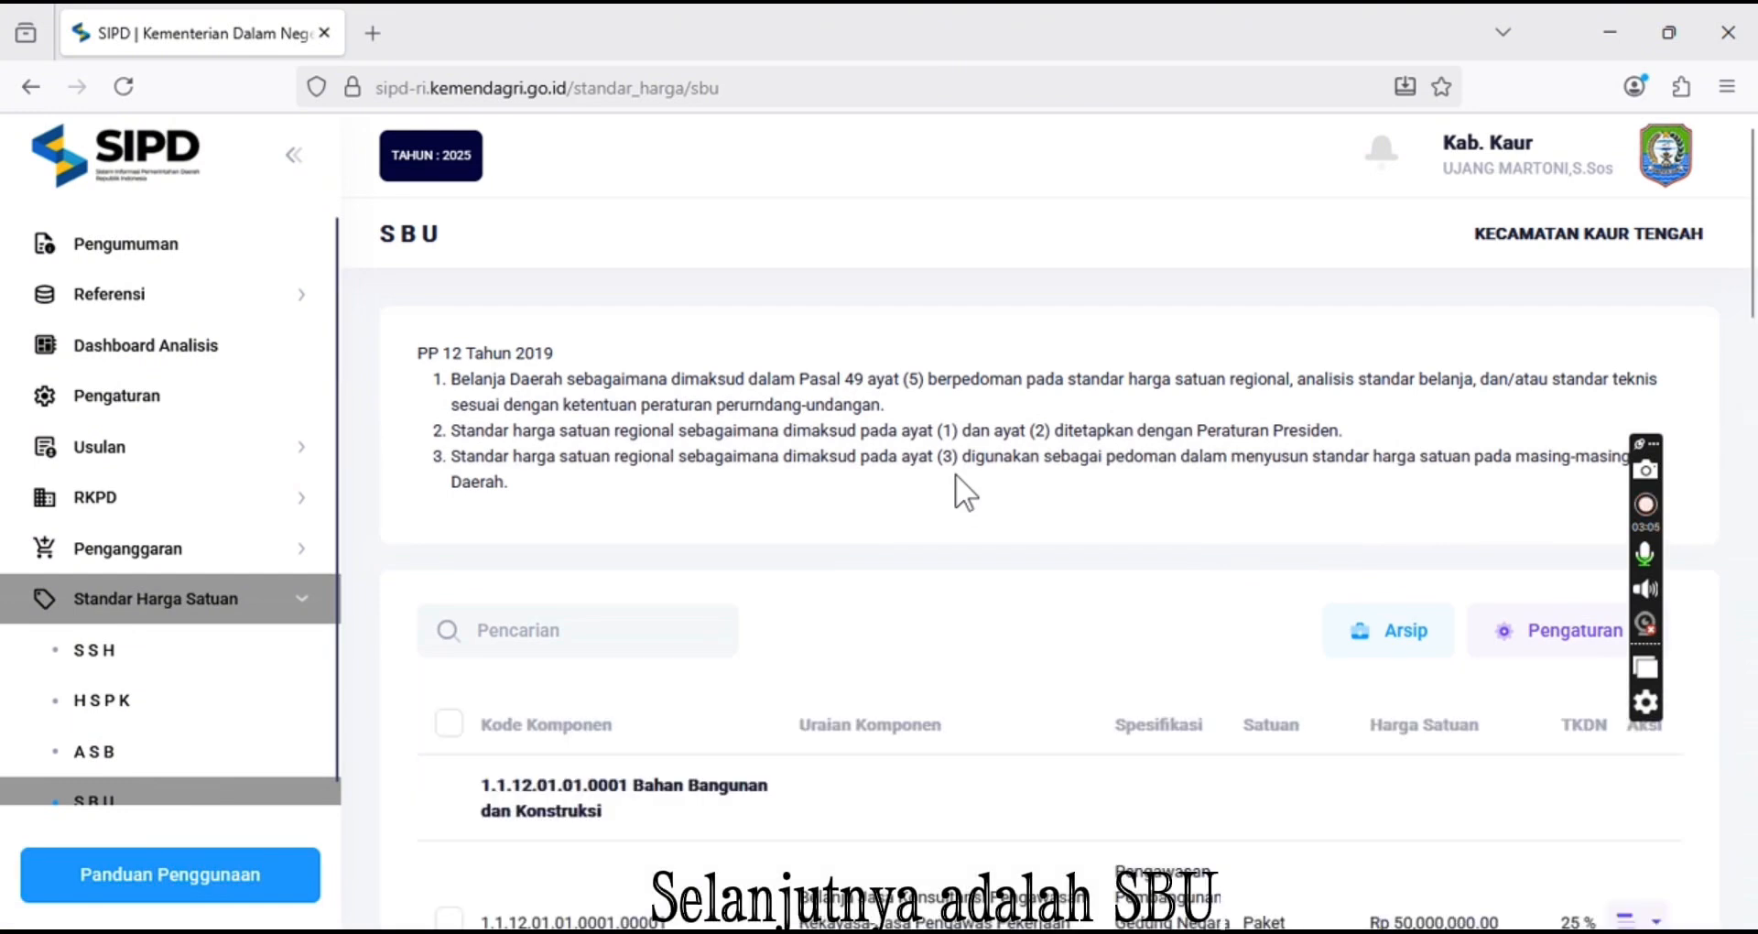
# Browse the SBU list, moving on to its second page
pyautogui.click(611, 635)
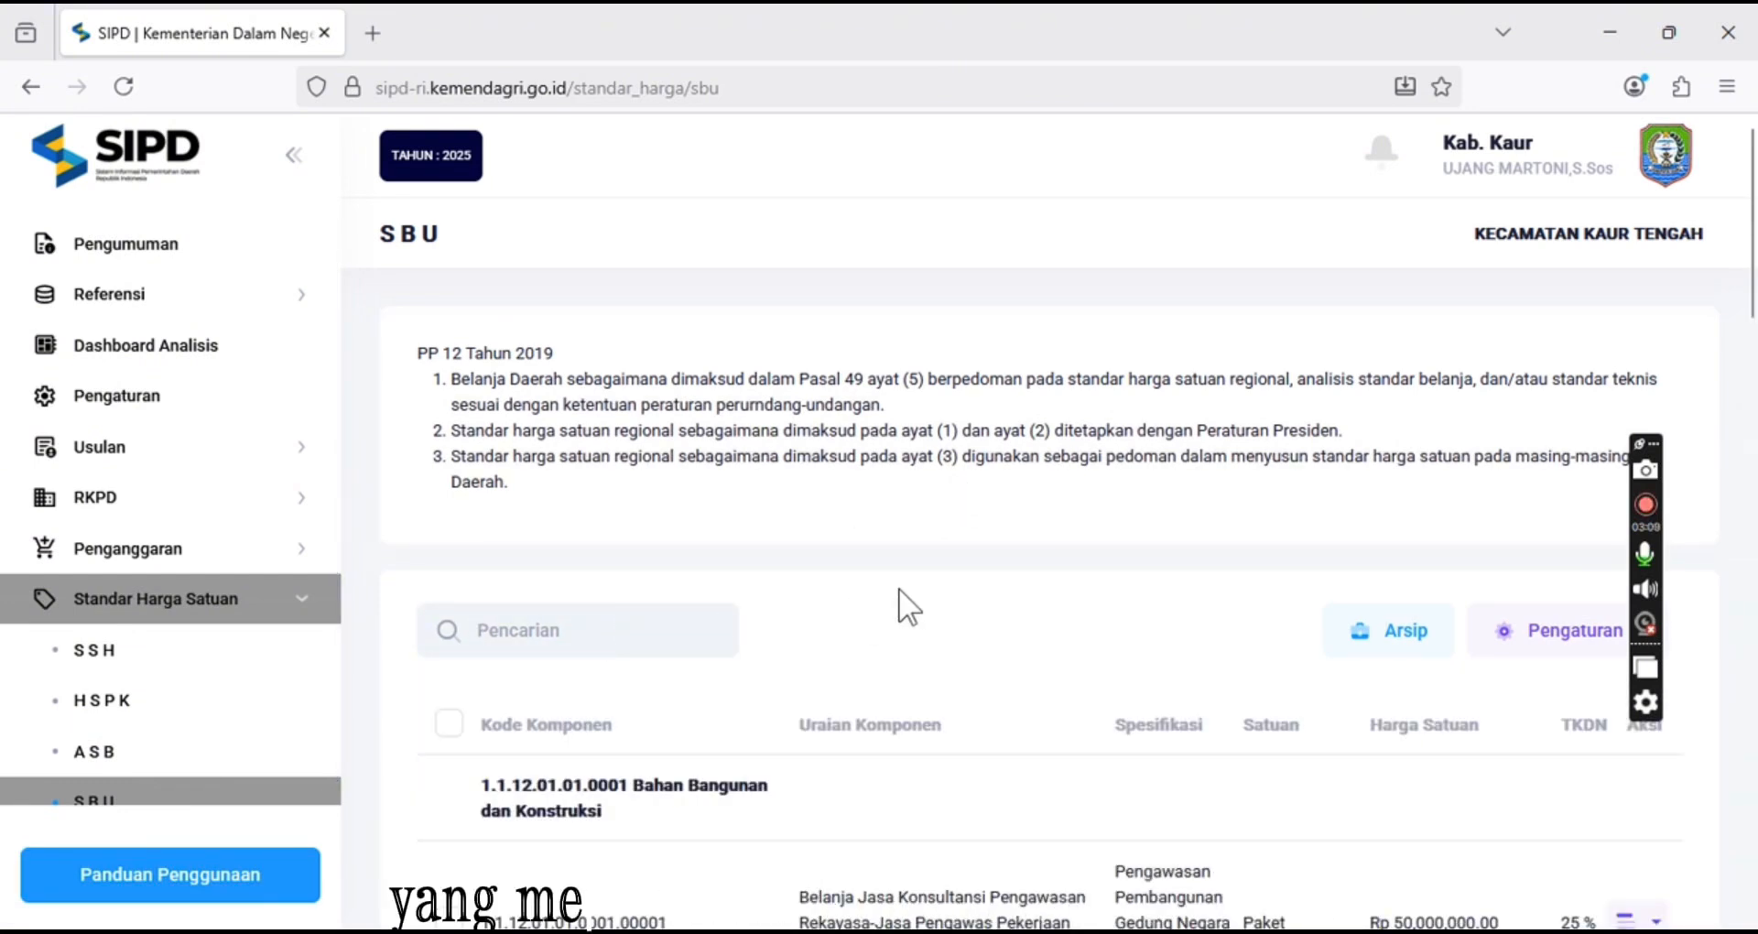
pyautogui.scroll(-5, 904, 591)
pyautogui.scroll(-7, 904, 588)
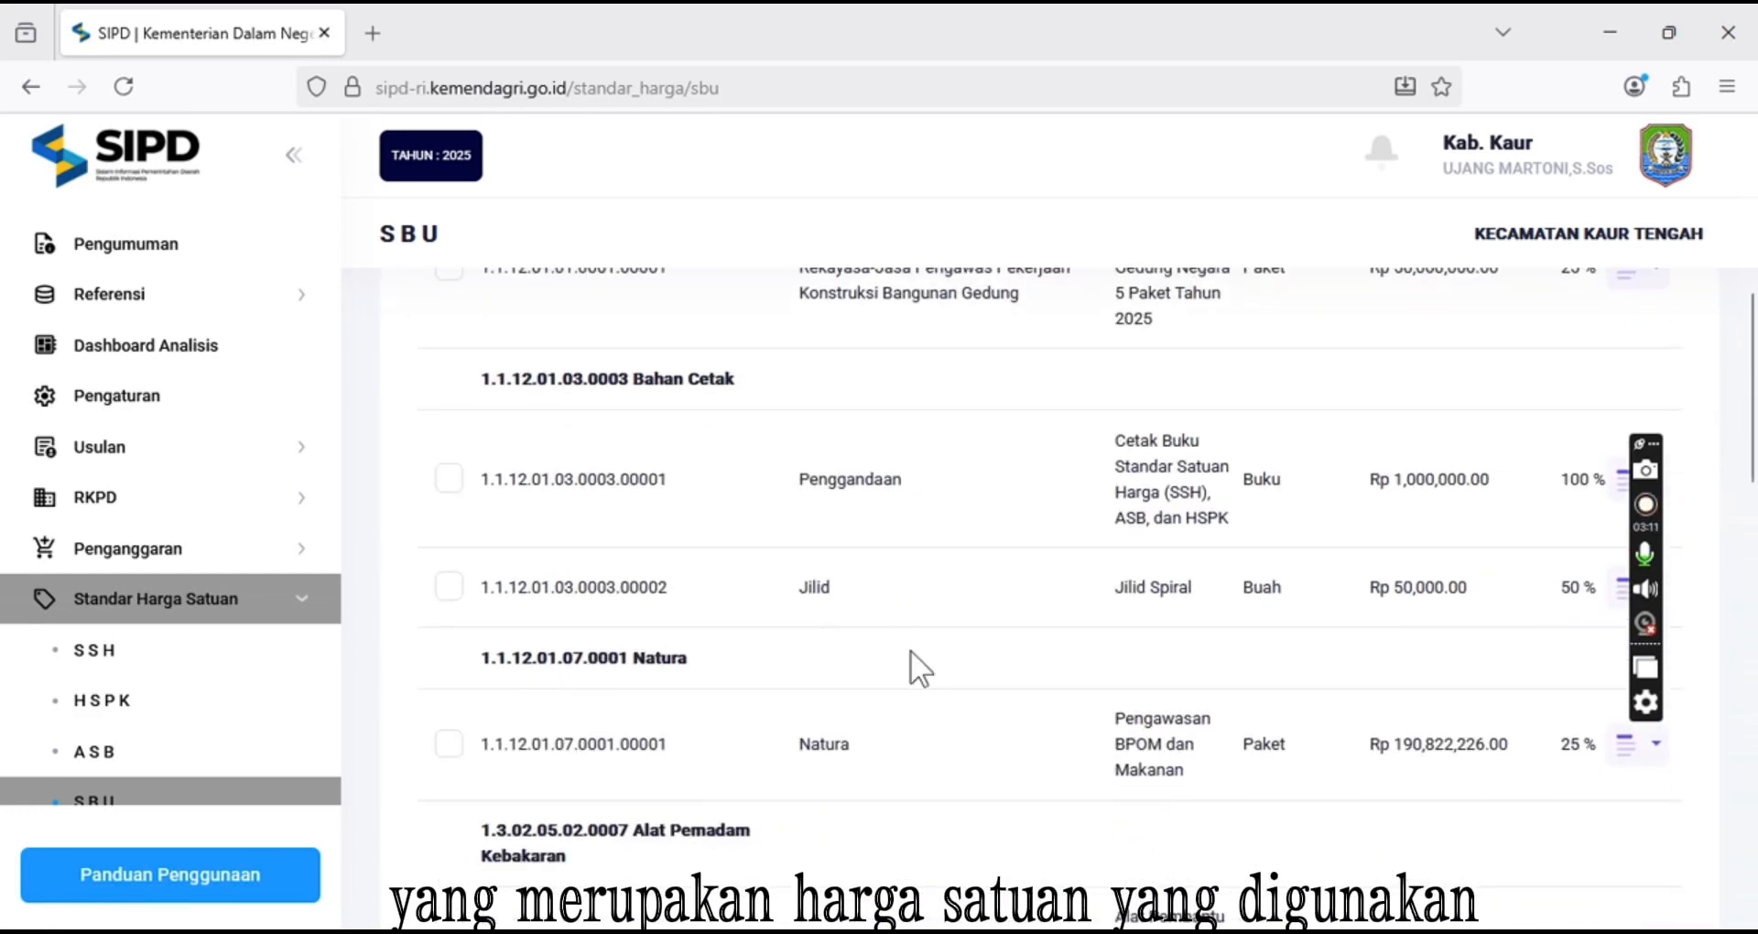
pyautogui.scroll(-12, 1318, 819)
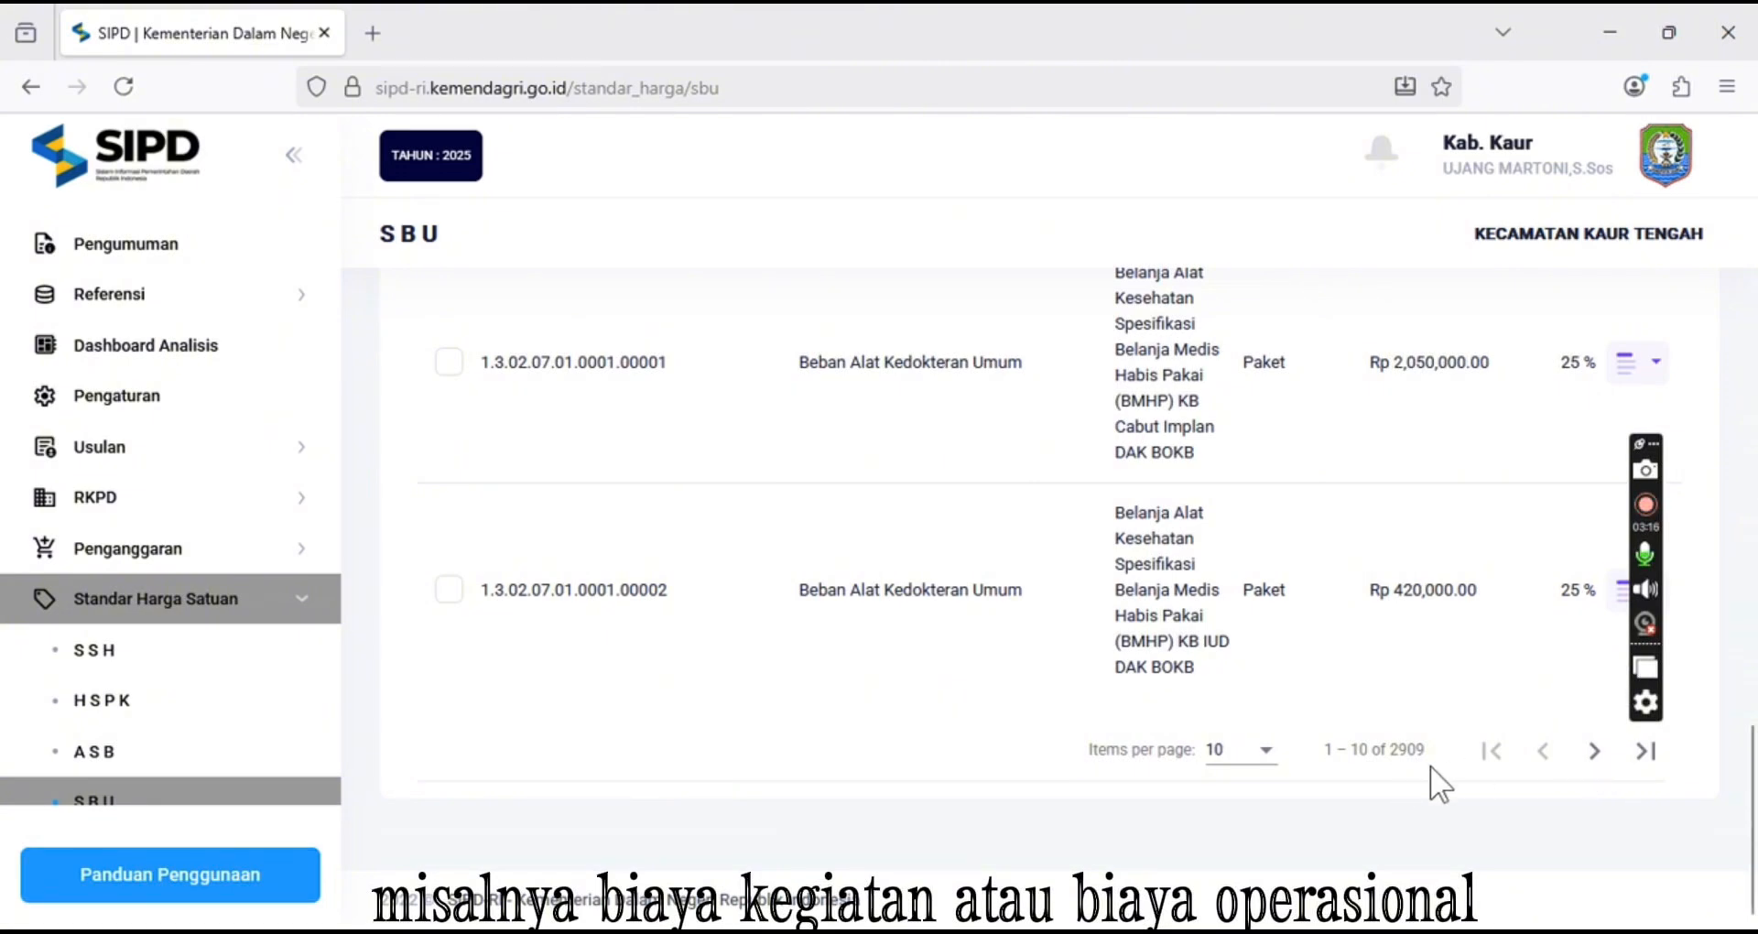
pyautogui.click(1591, 758)
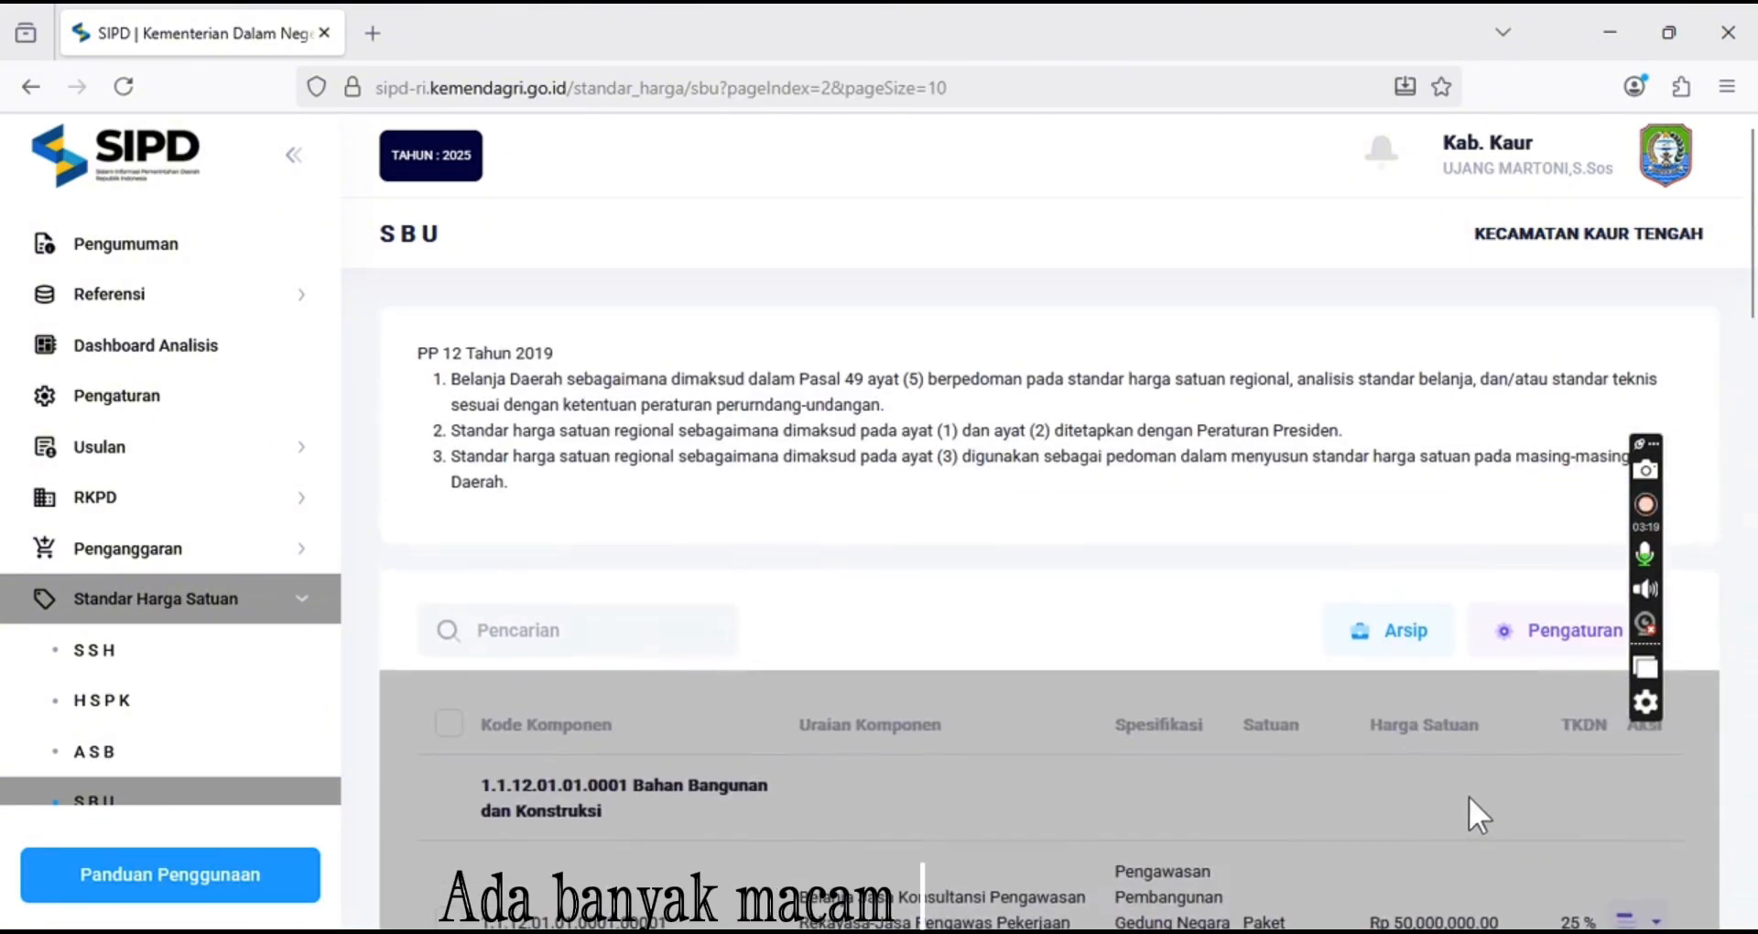
pyautogui.scroll(-10, 1410, 796)
pyautogui.scroll(-10, 1411, 787)
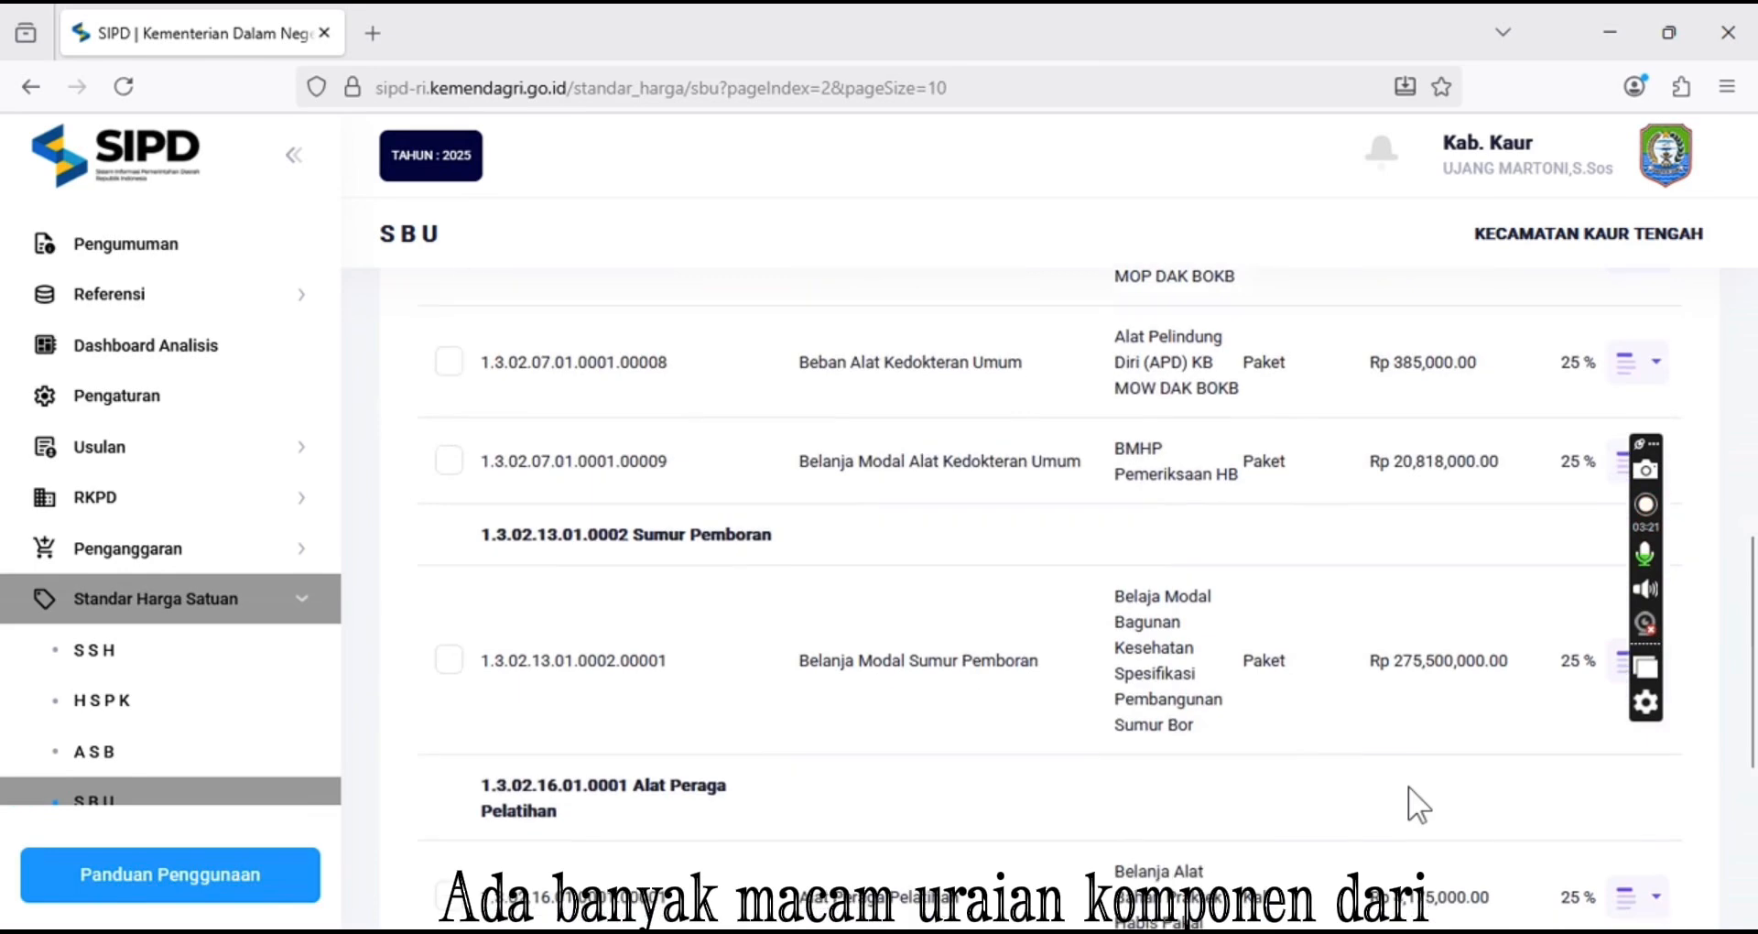
pyautogui.scroll(20, 1408, 785)
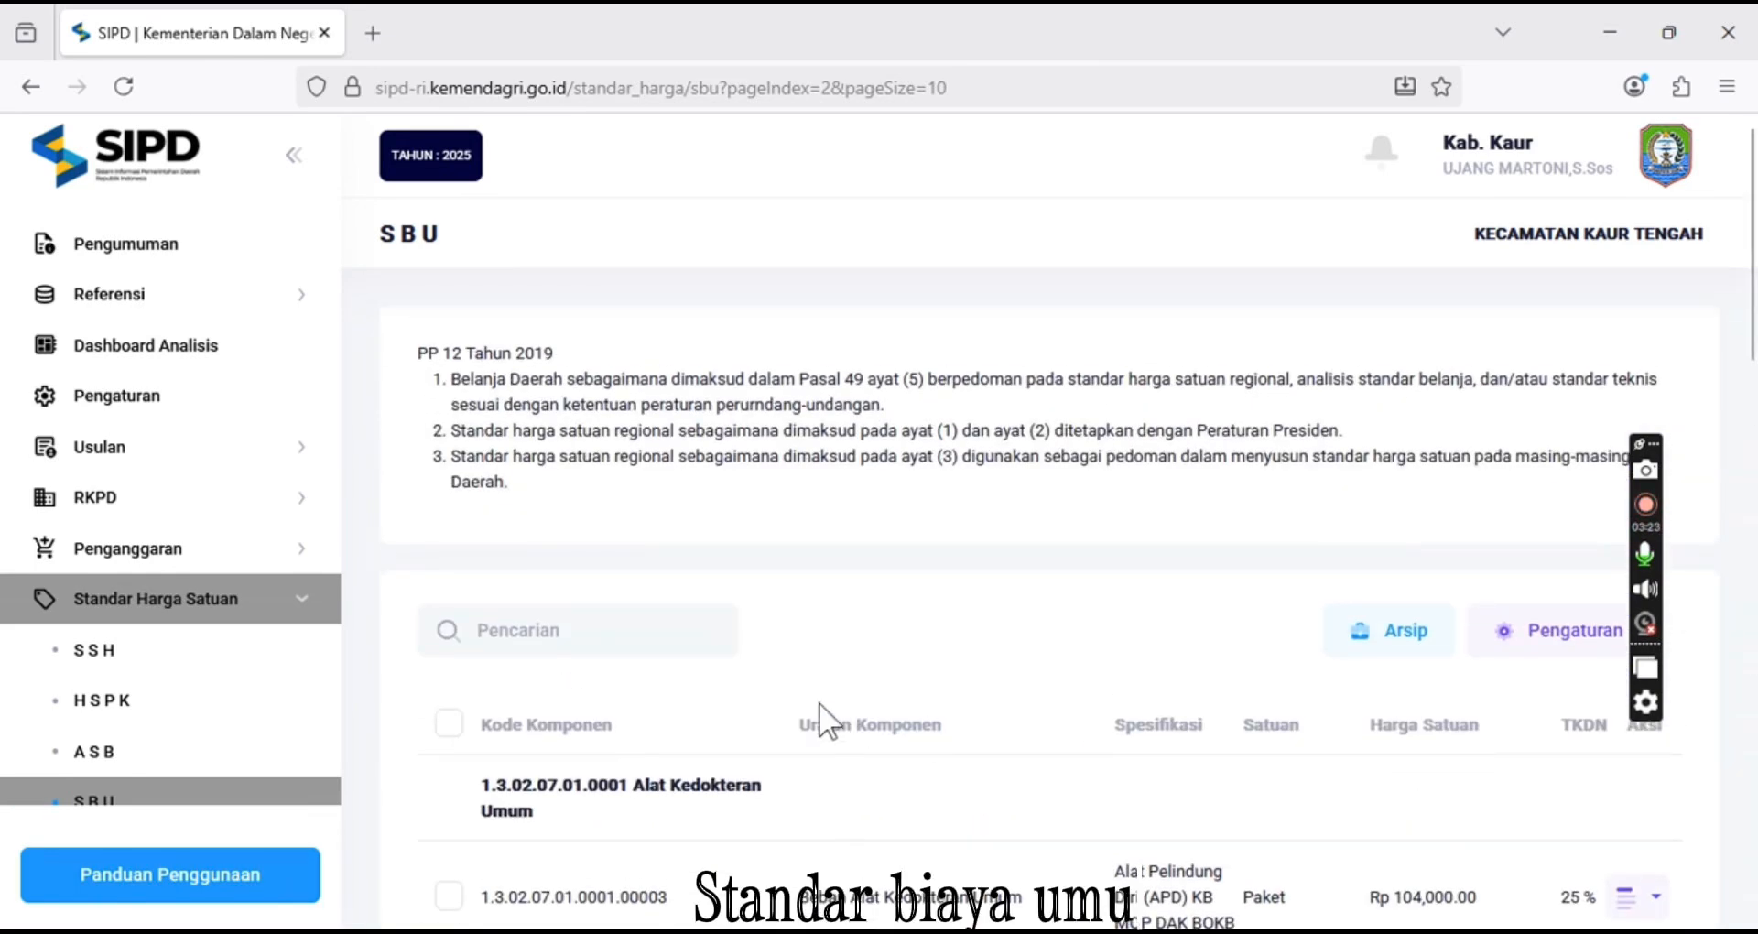
# Search the SBU list for BELANJA MAKAN MINUM
pyautogui.click(578, 629)
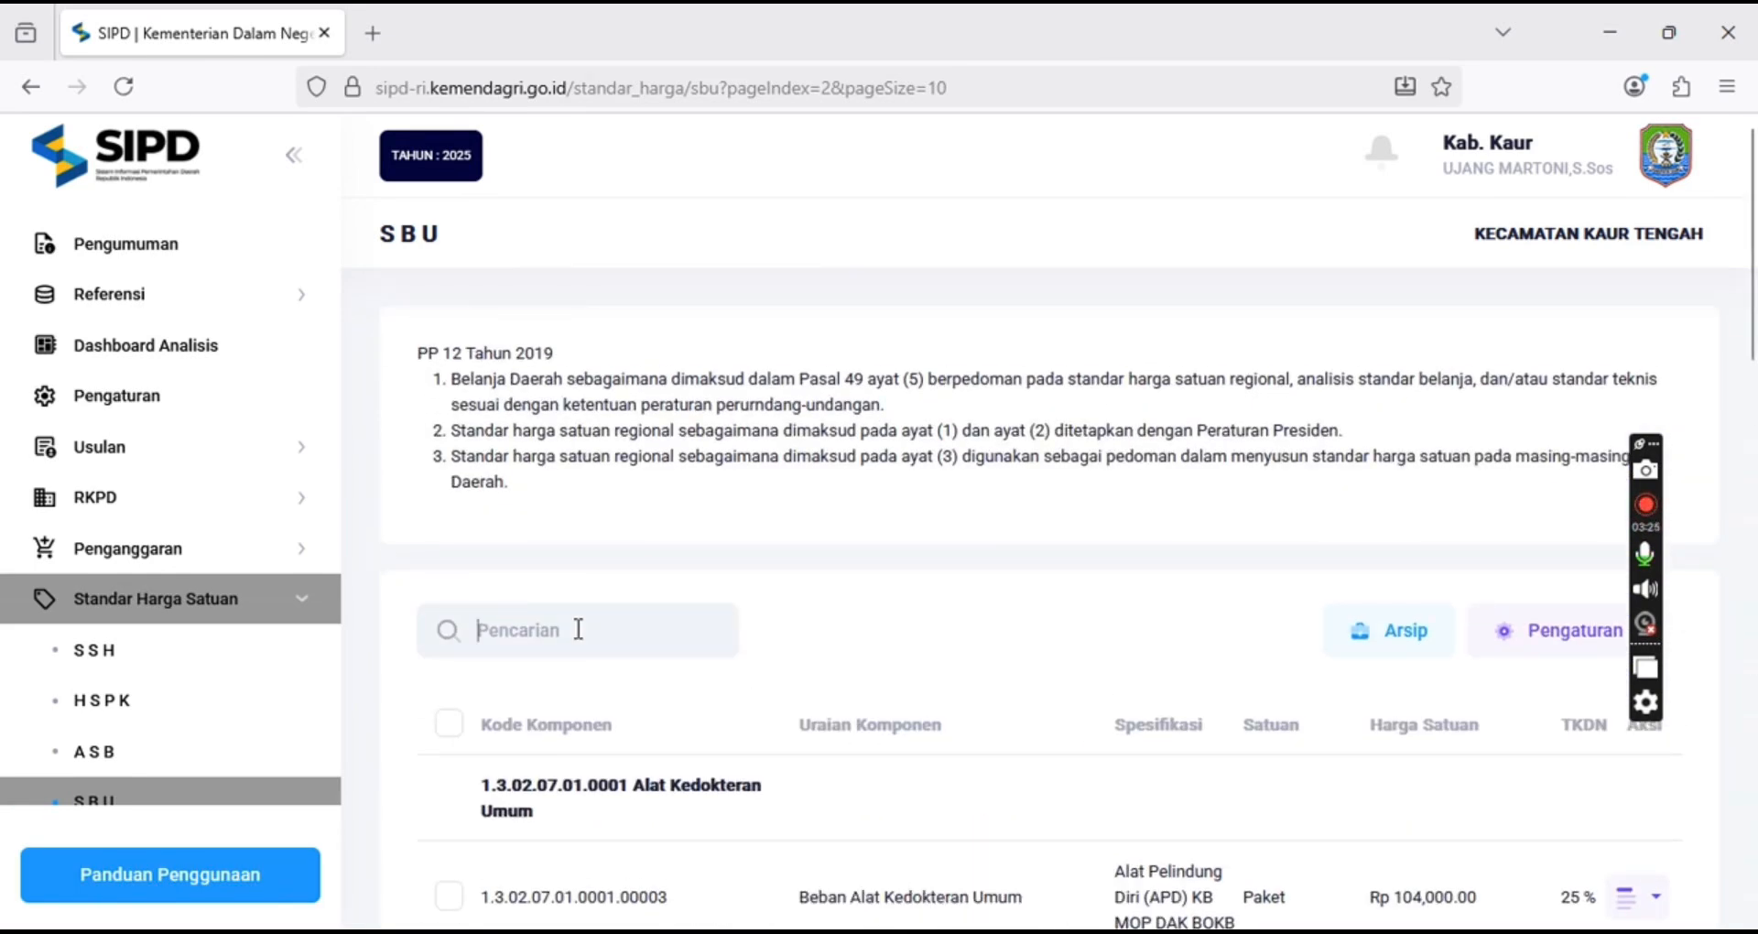
pyautogui.write('BELANJA')
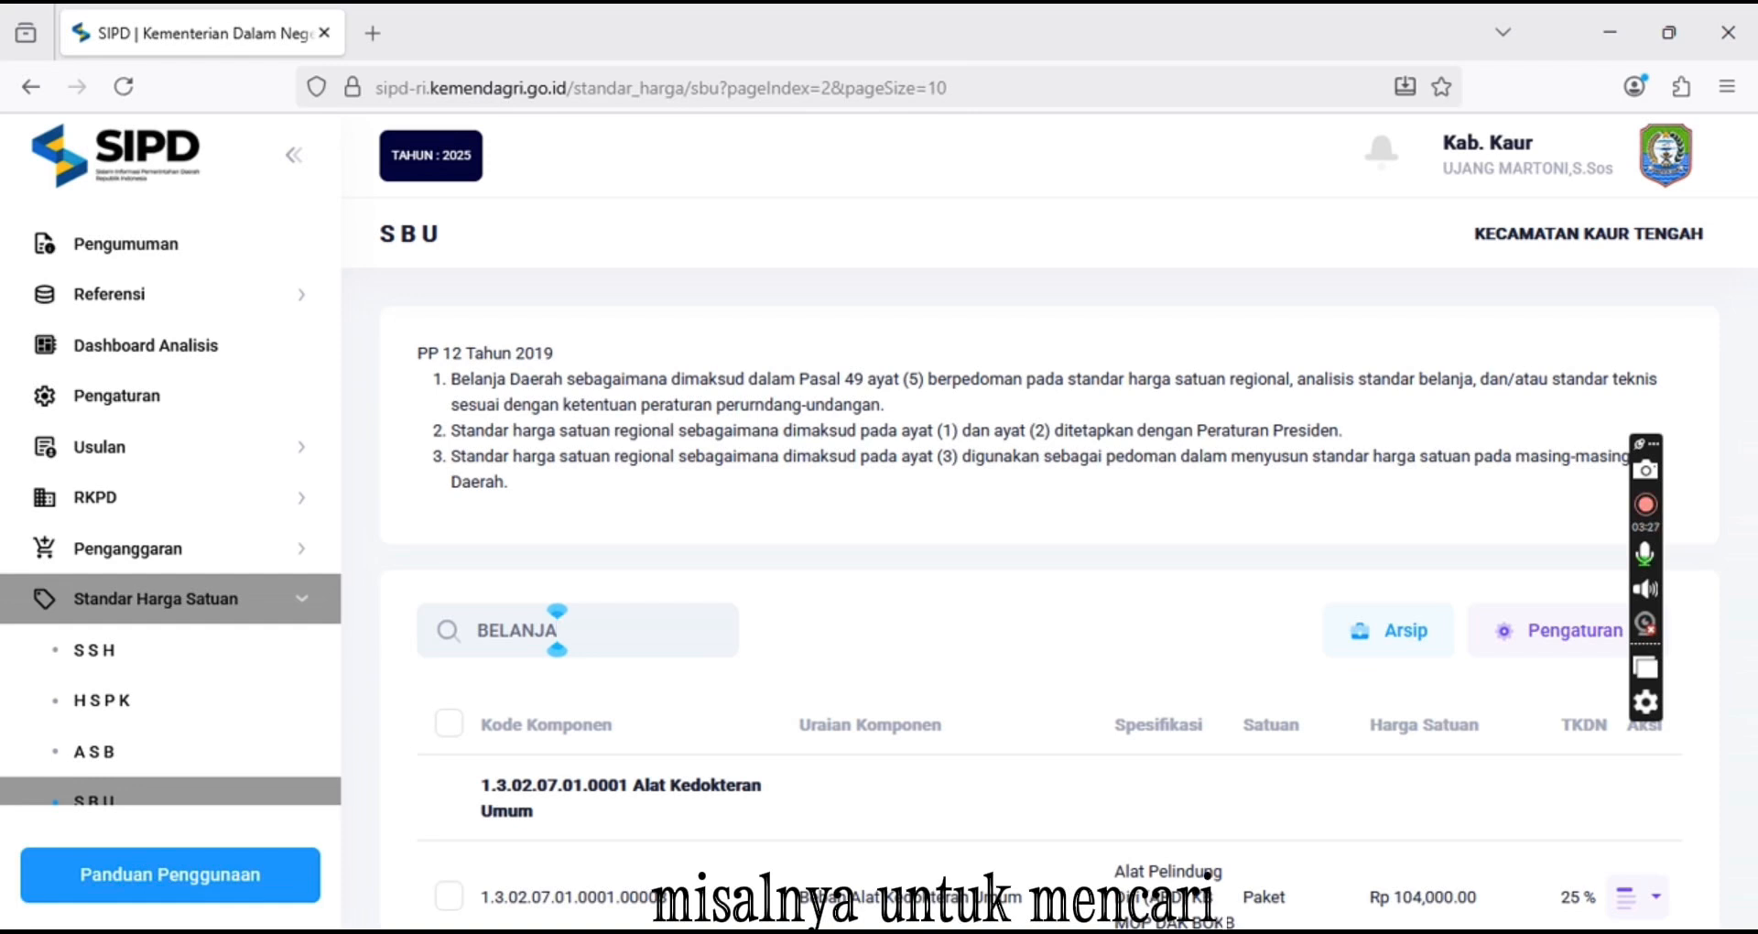
pyautogui.write(' MAKAN M')
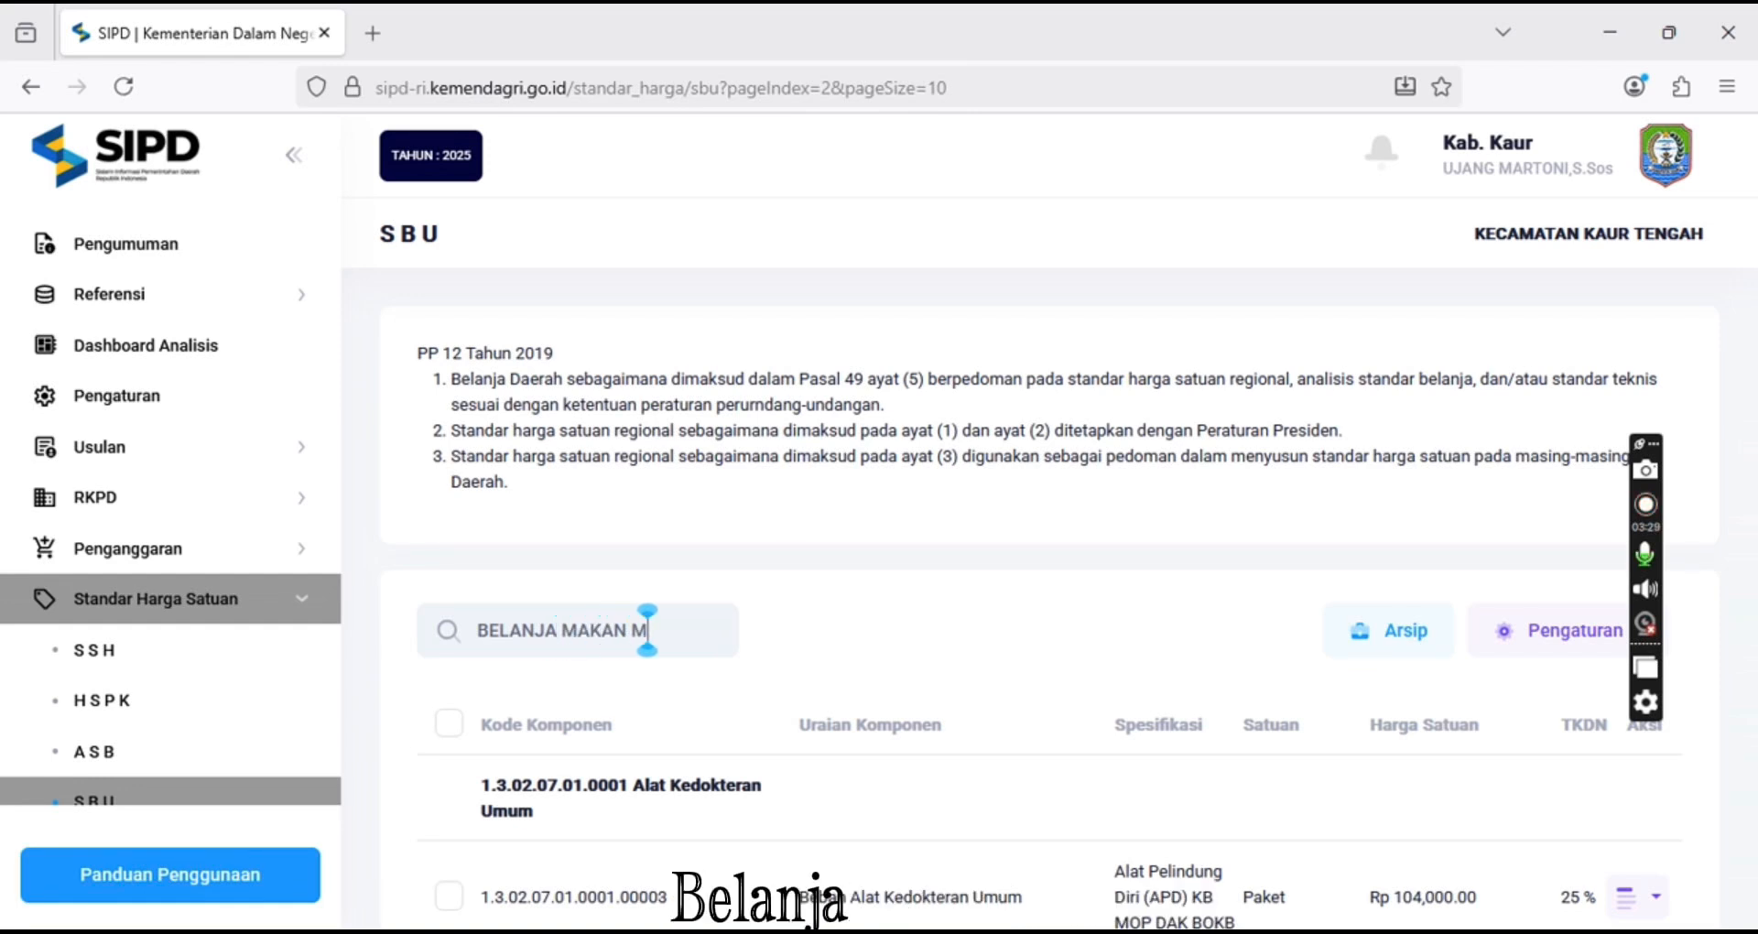
pyautogui.write('INUM')
pyautogui.press('Return')
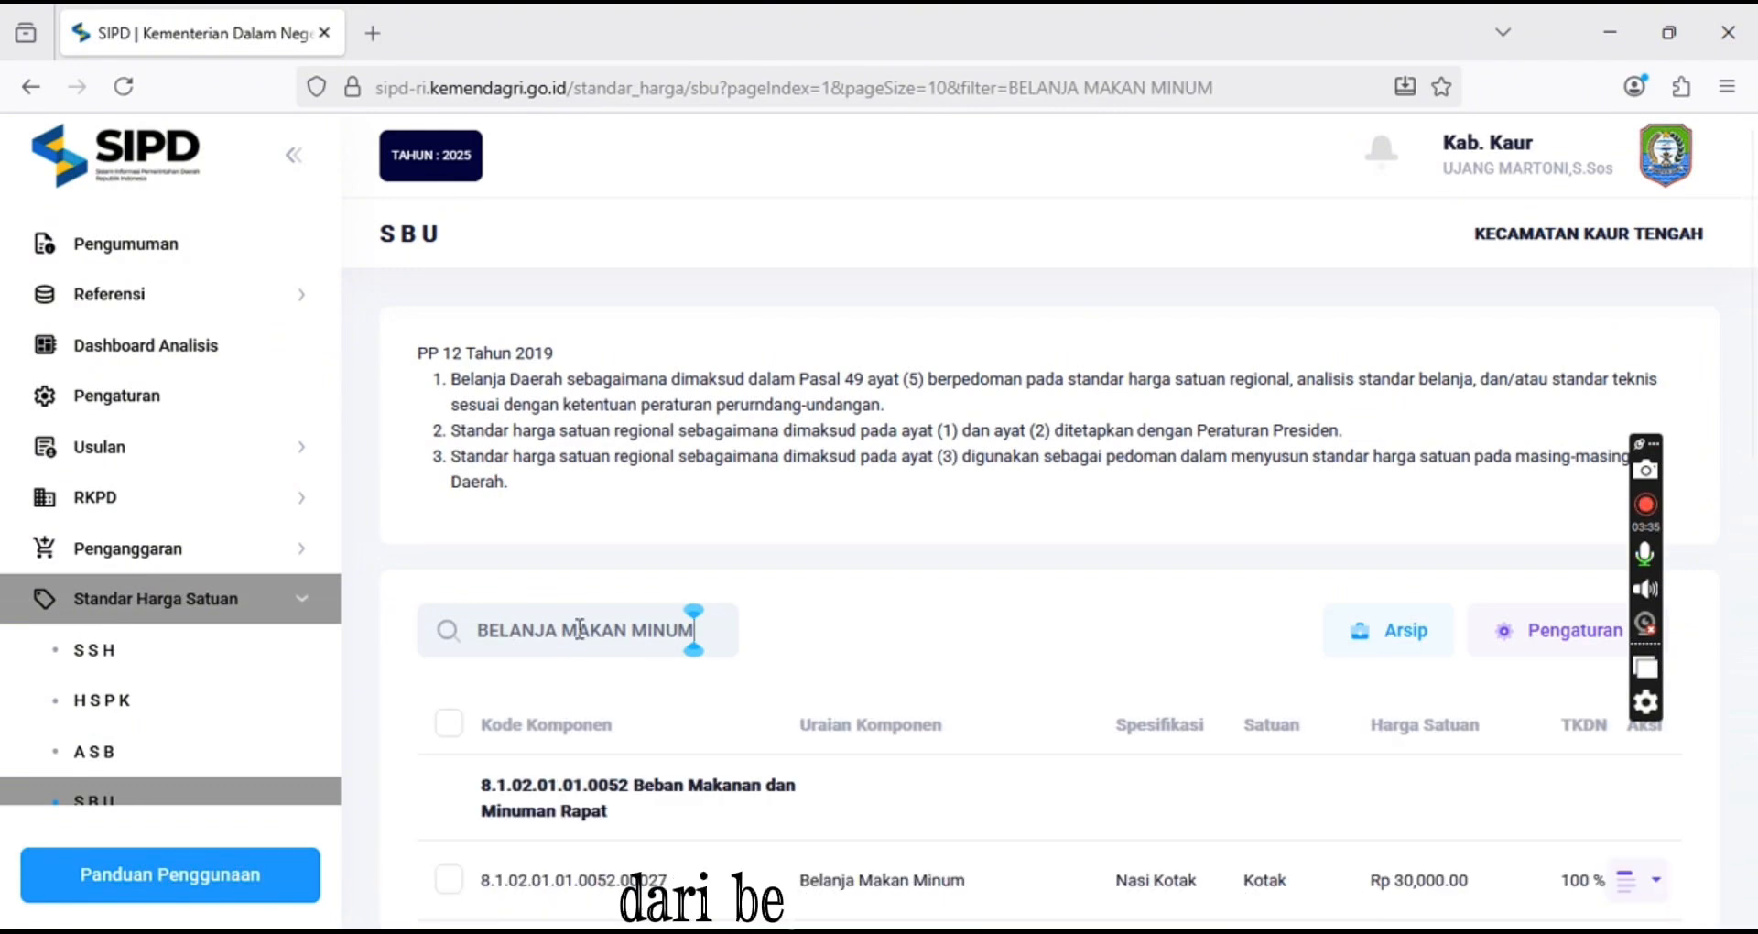
# Scroll through the food and drink price results for meetings and guest receptions
pyautogui.scroll(-5, 610, 630)
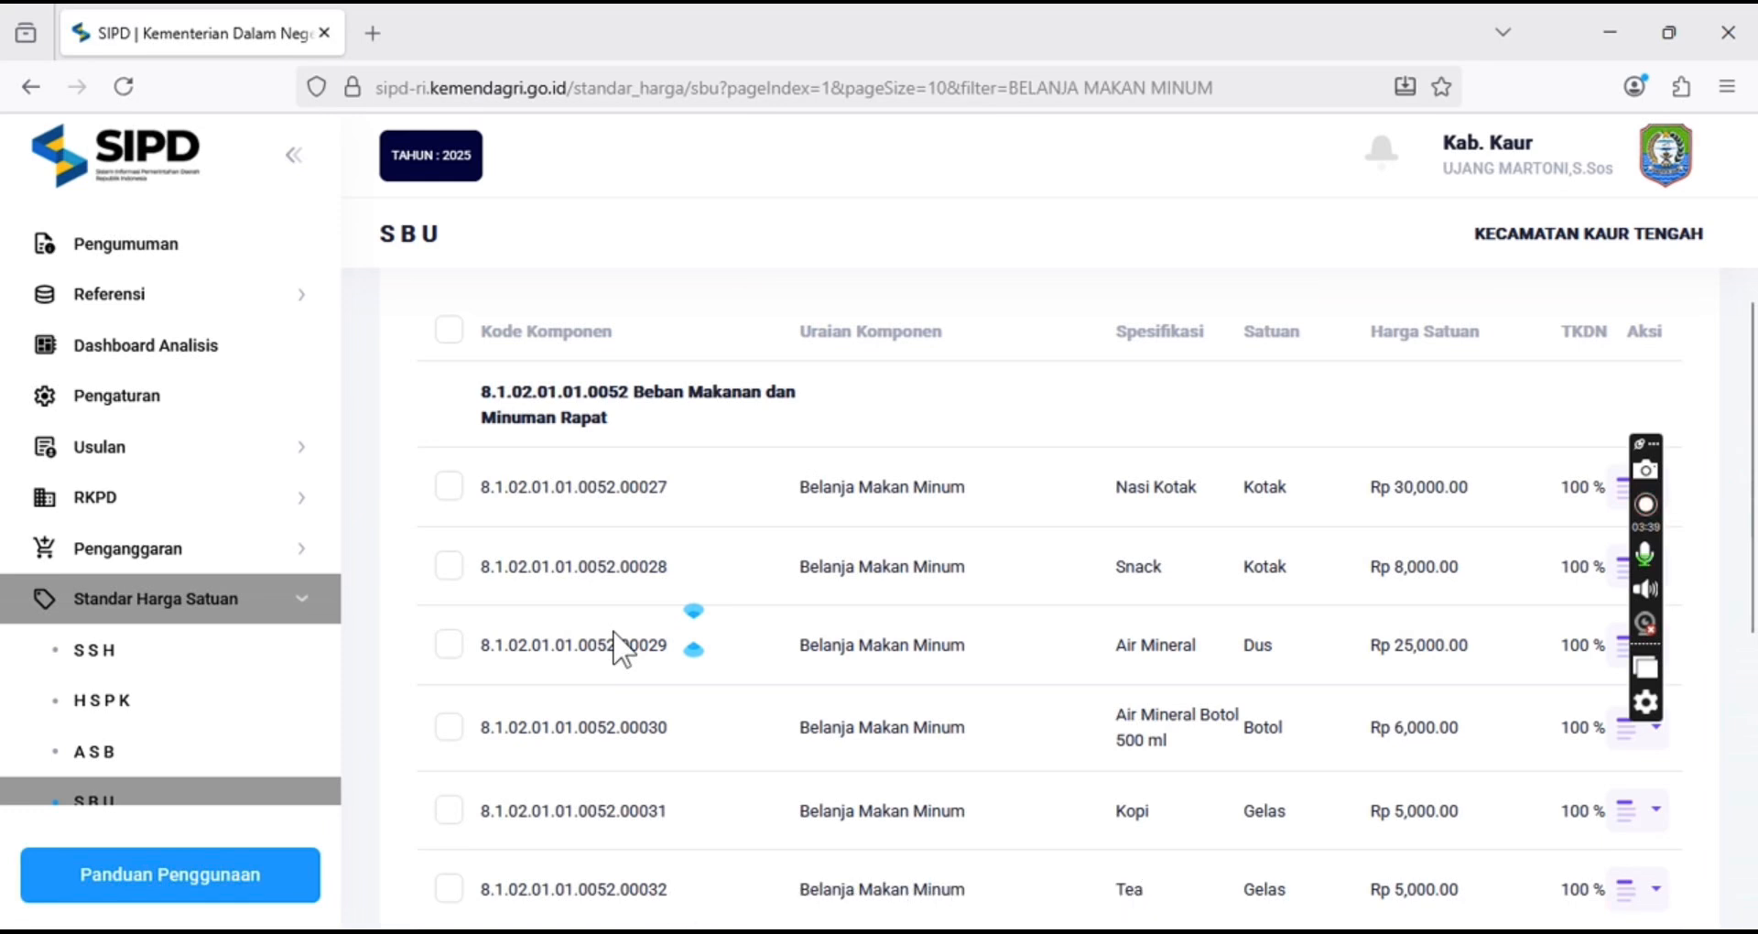
pyautogui.scroll(-2, 616, 648)
pyautogui.scroll(-2, 616, 640)
pyautogui.scroll(2, 616, 632)
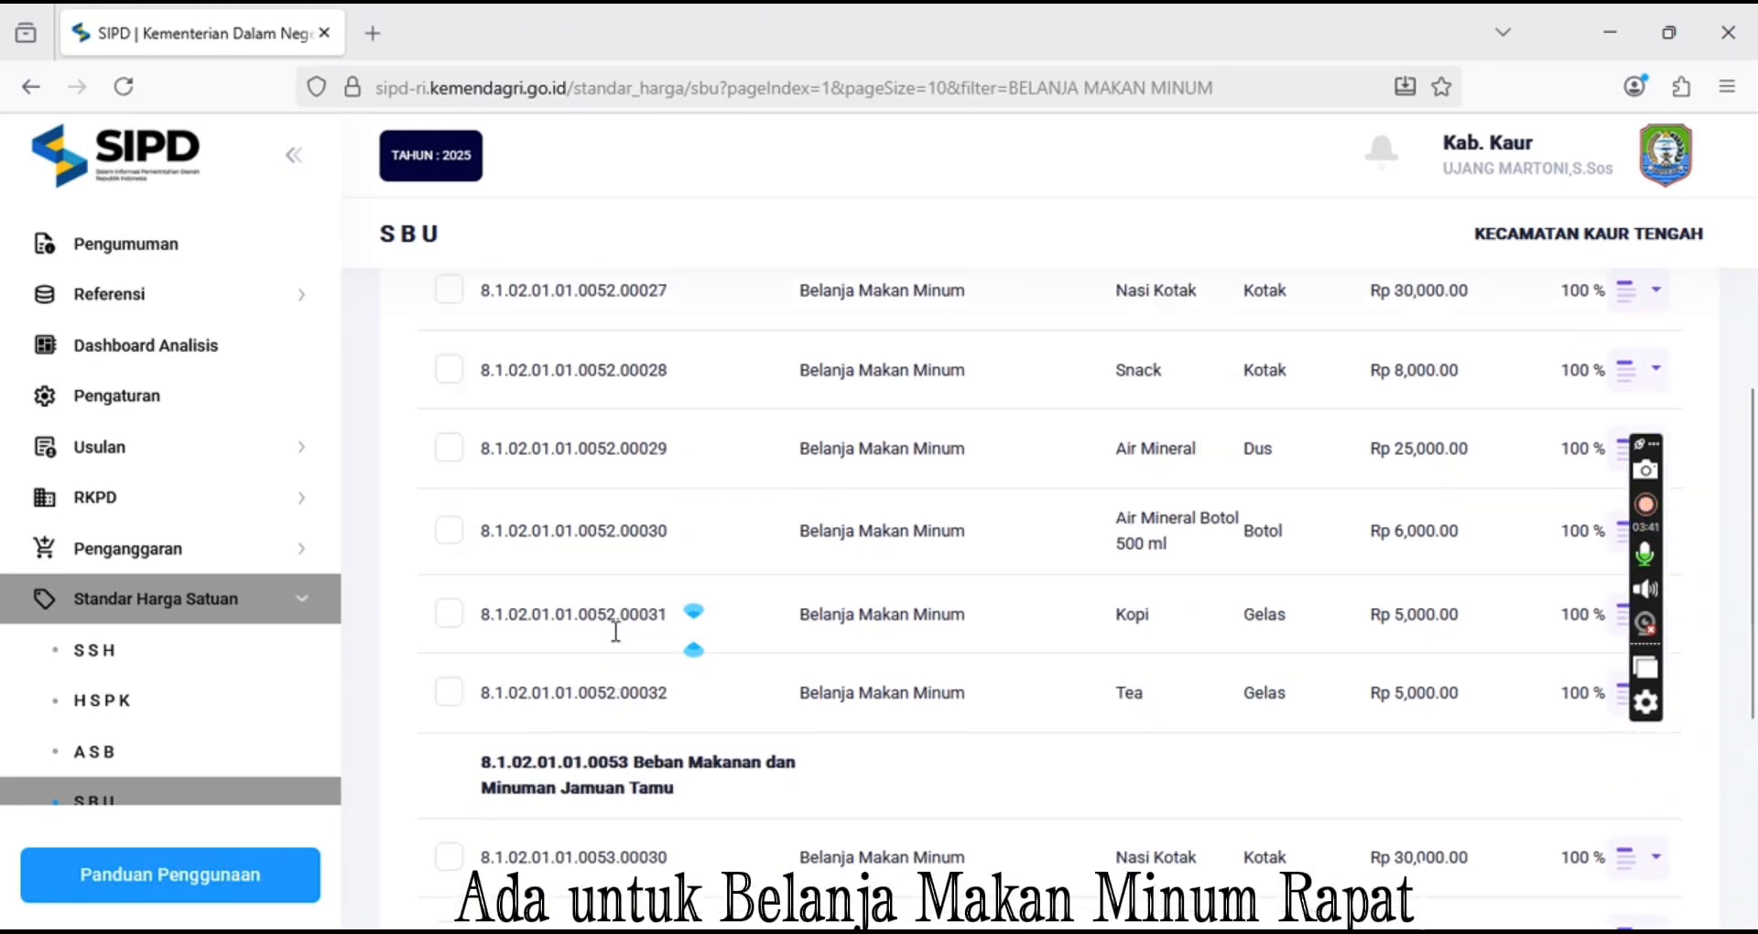
pyautogui.scroll(-6, 616, 646)
pyautogui.scroll(-2, 622, 650)
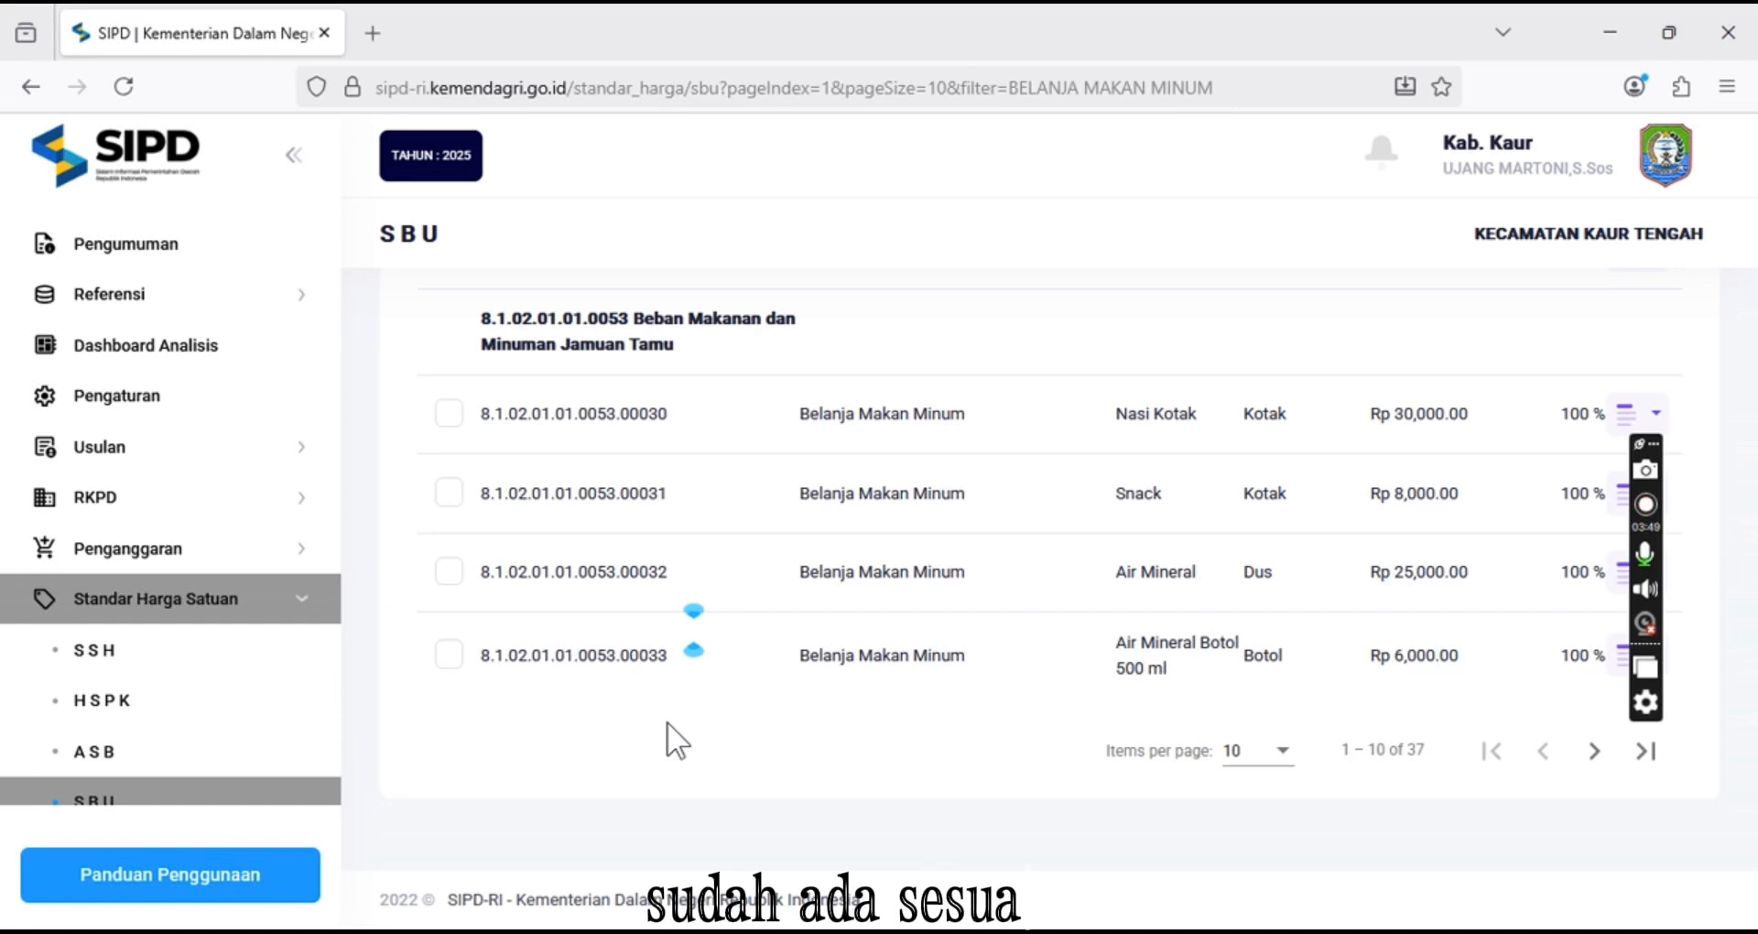
pyautogui.scroll(6, 666, 722)
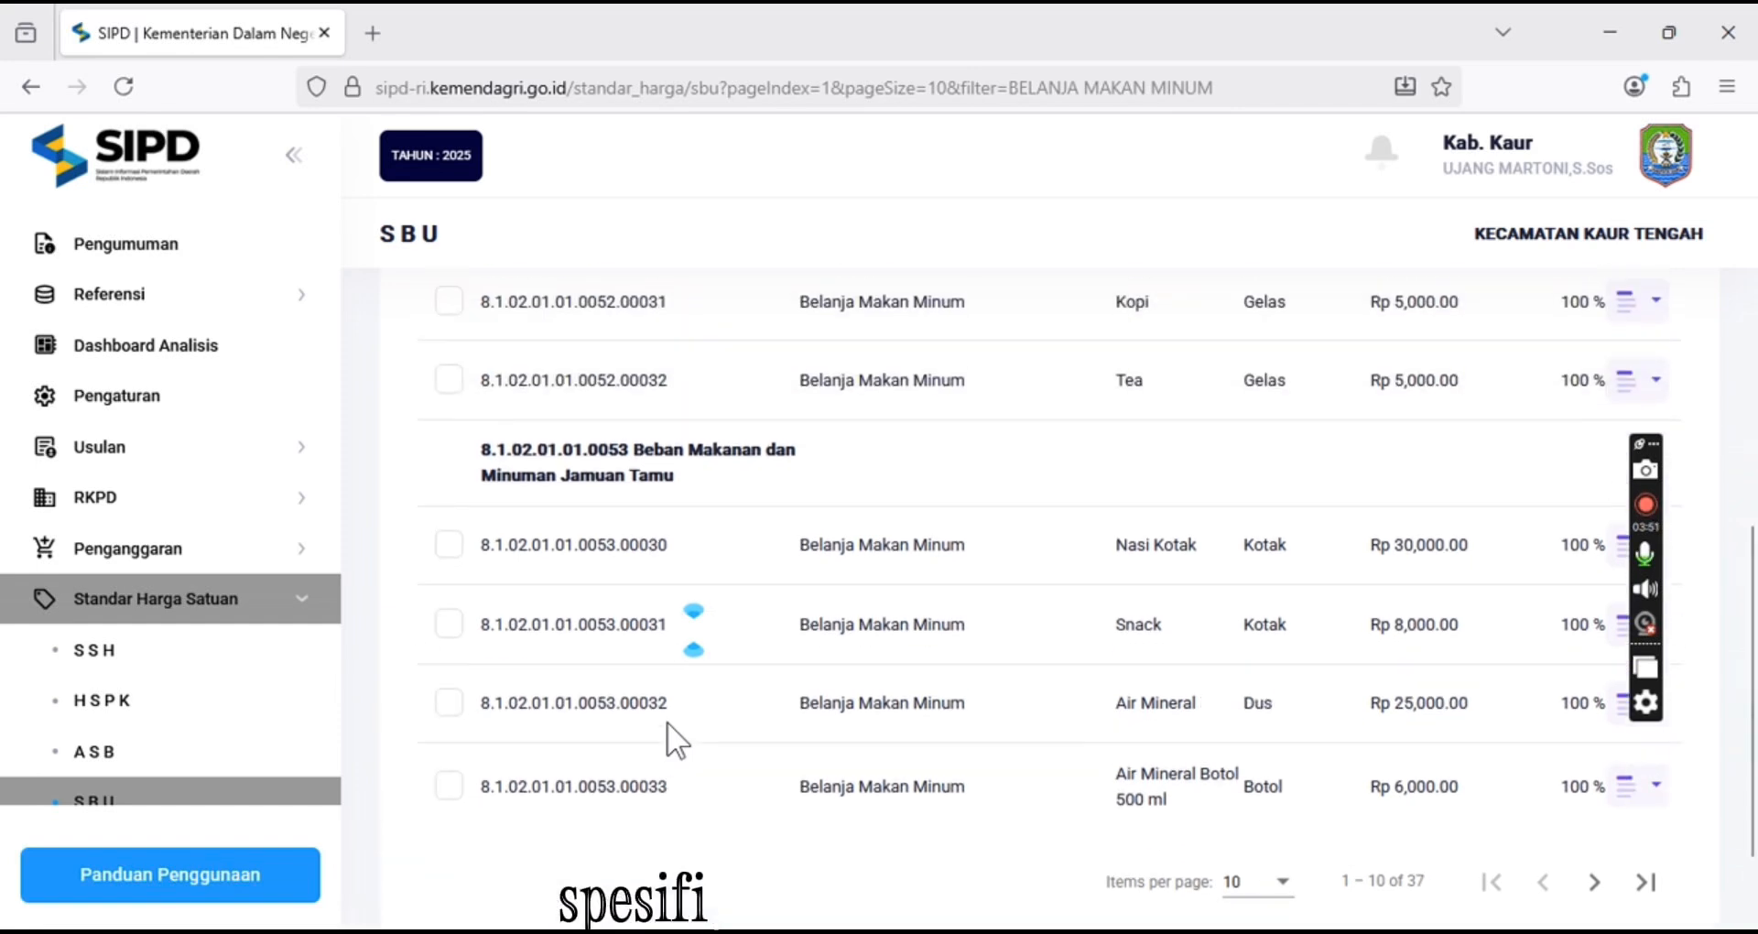
pyautogui.scroll(4, 667, 721)
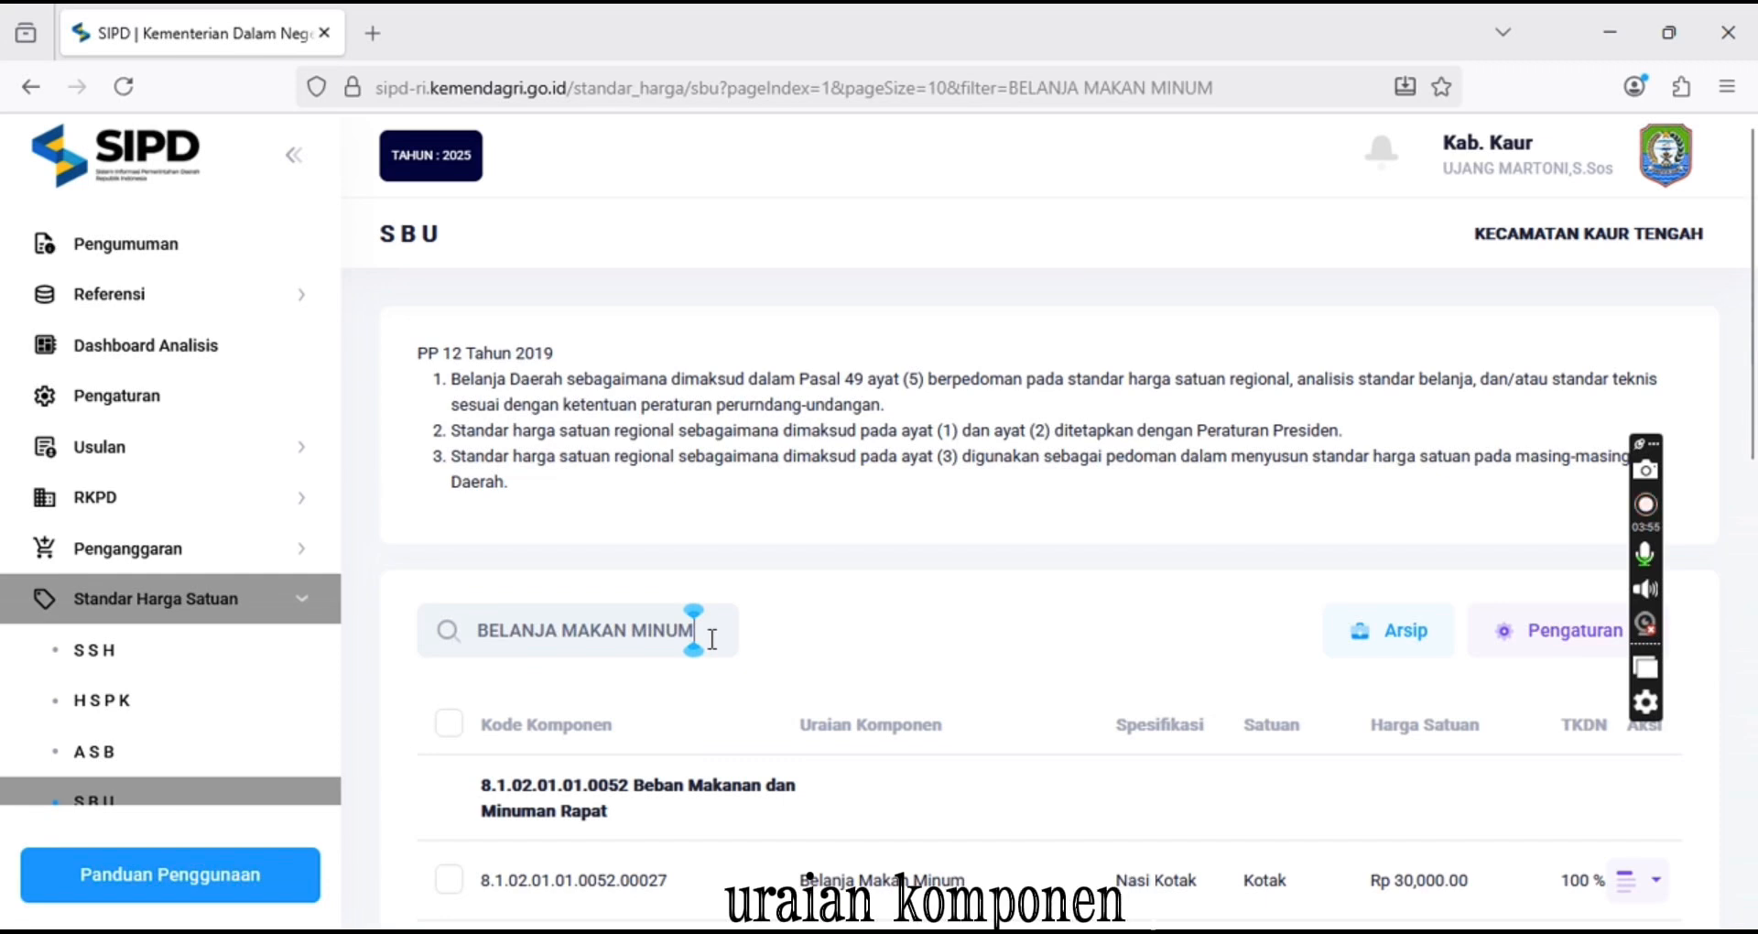
# Replace the search with PERJALANAN DINAS DALAM KOTA and scroll through the in-town travel cost results
pyautogui.moveTo(713, 639); pyautogui.dragTo(467, 635)
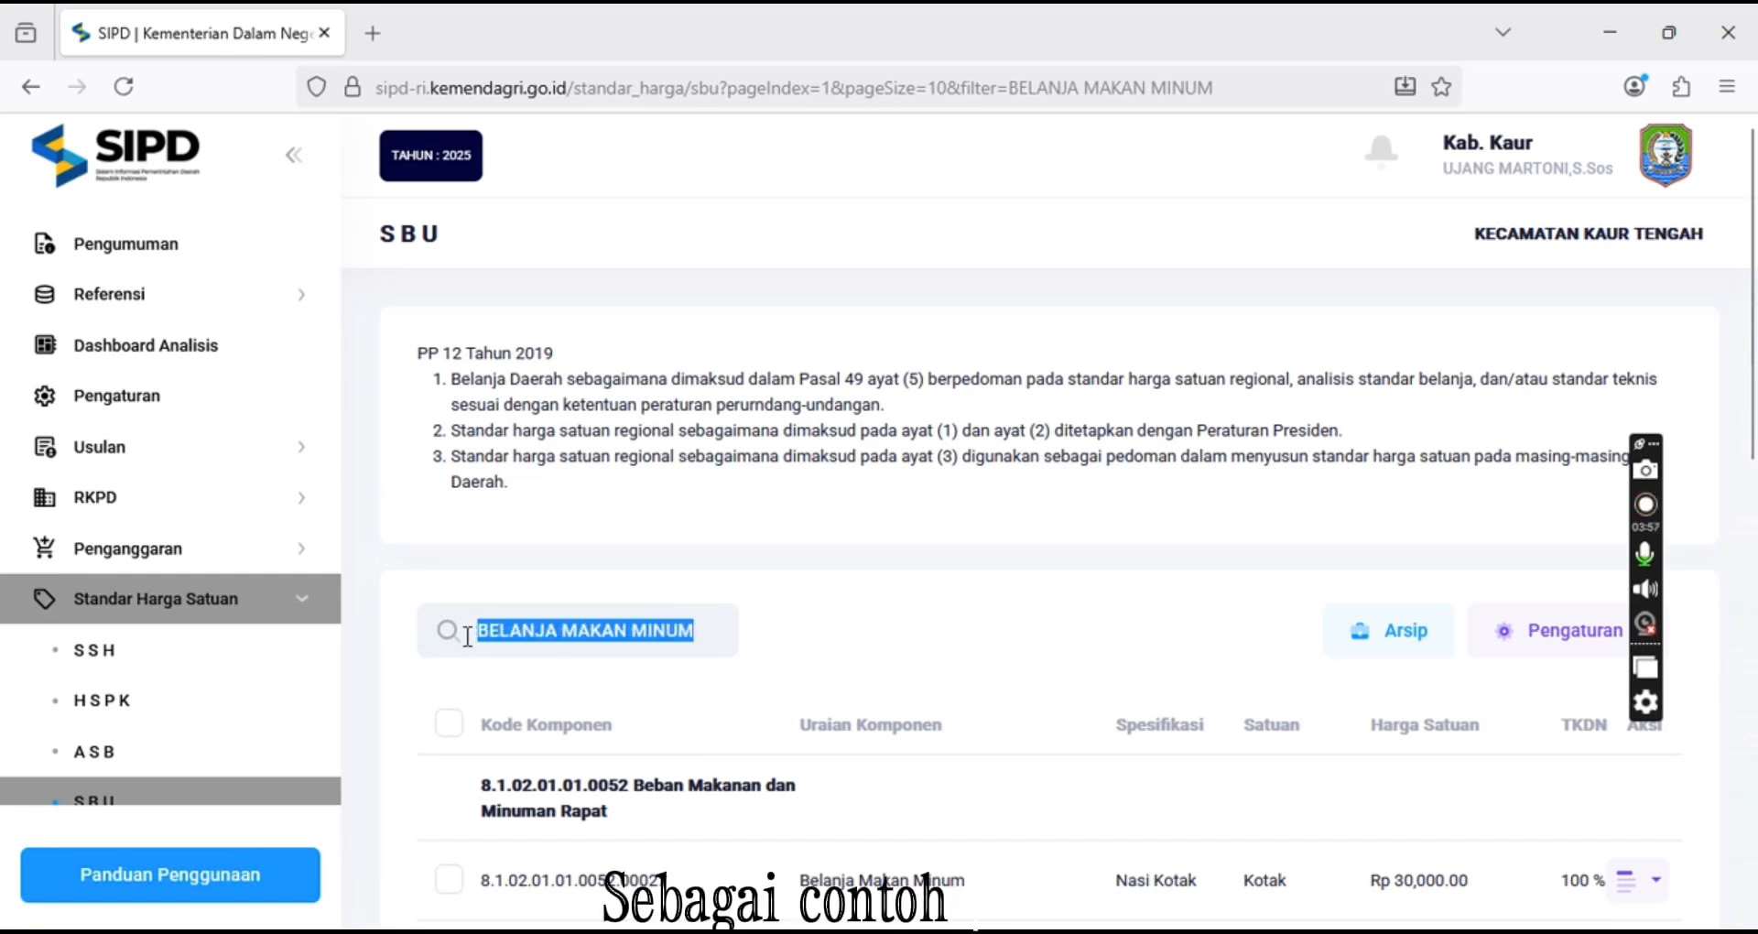
pyautogui.write('PERJ')
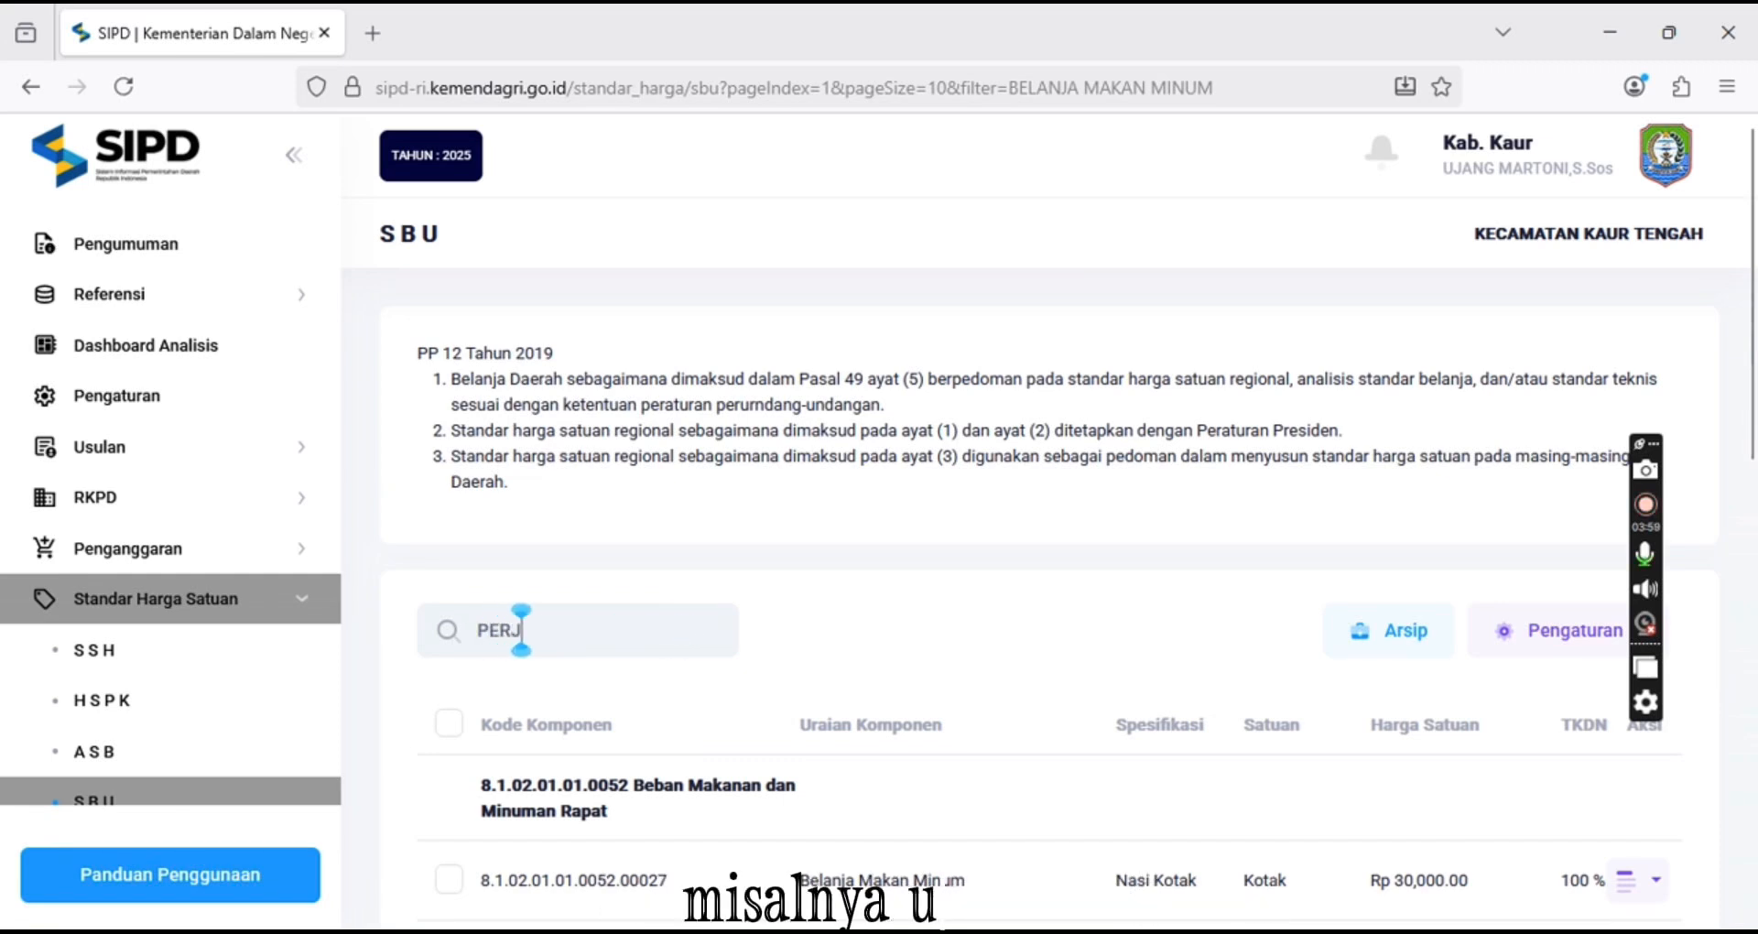
pyautogui.write('ALANAN DIN')
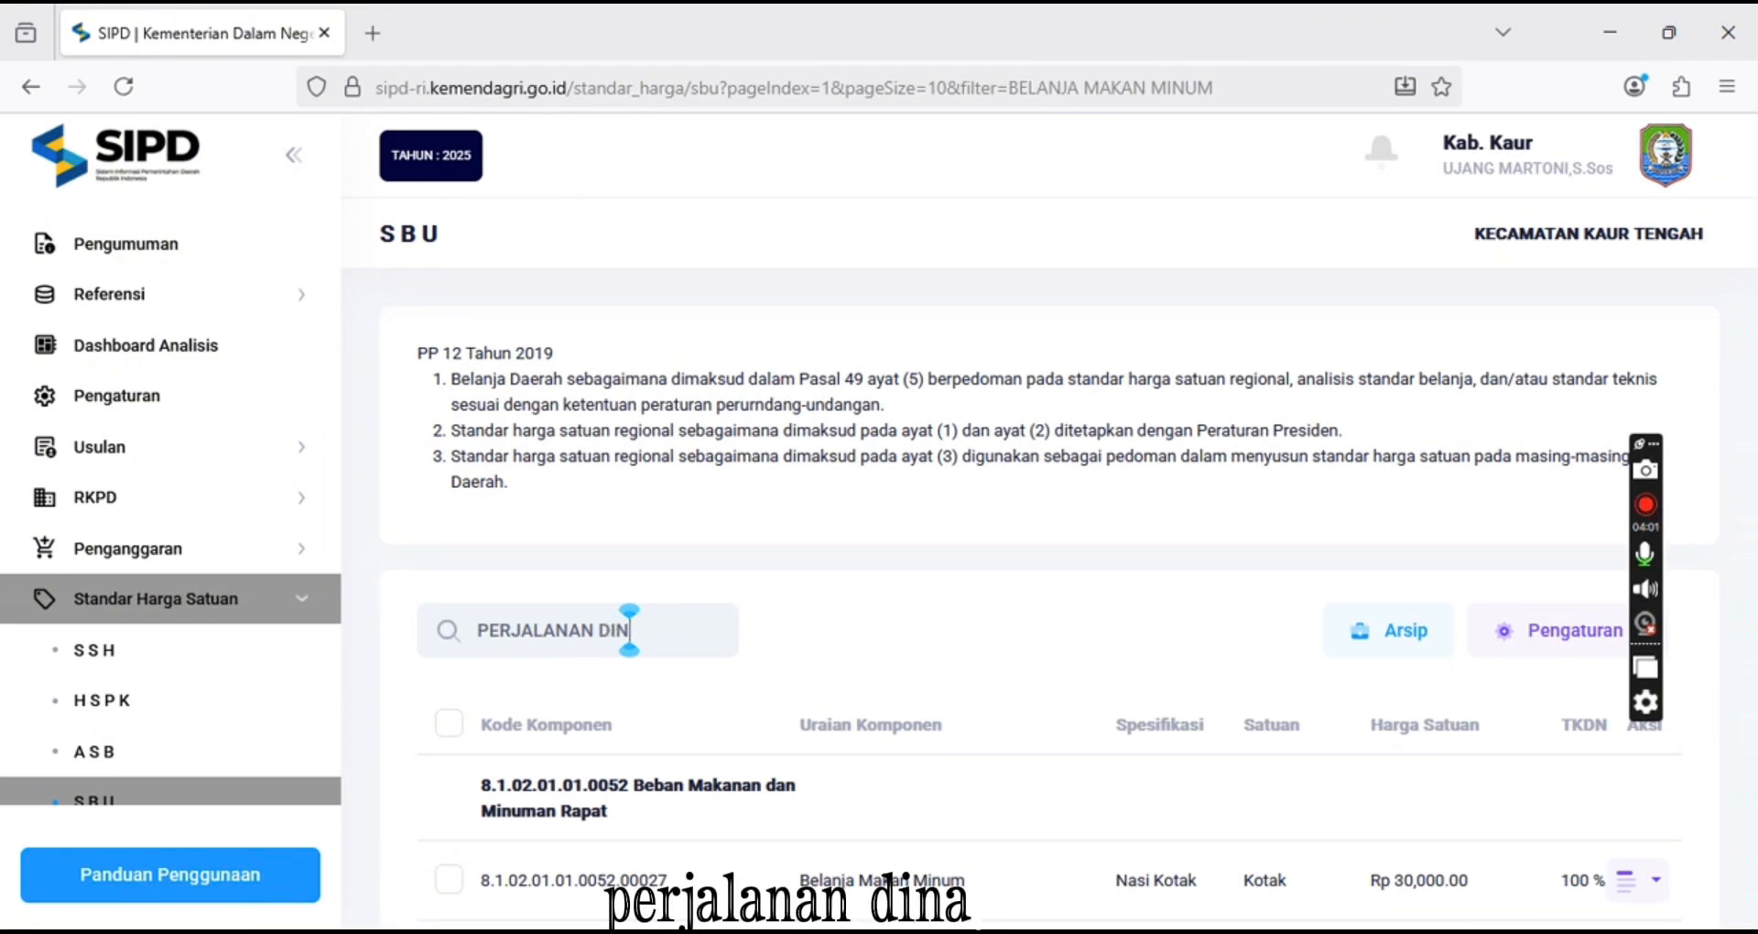
pyautogui.write('AS DALAM KOTA')
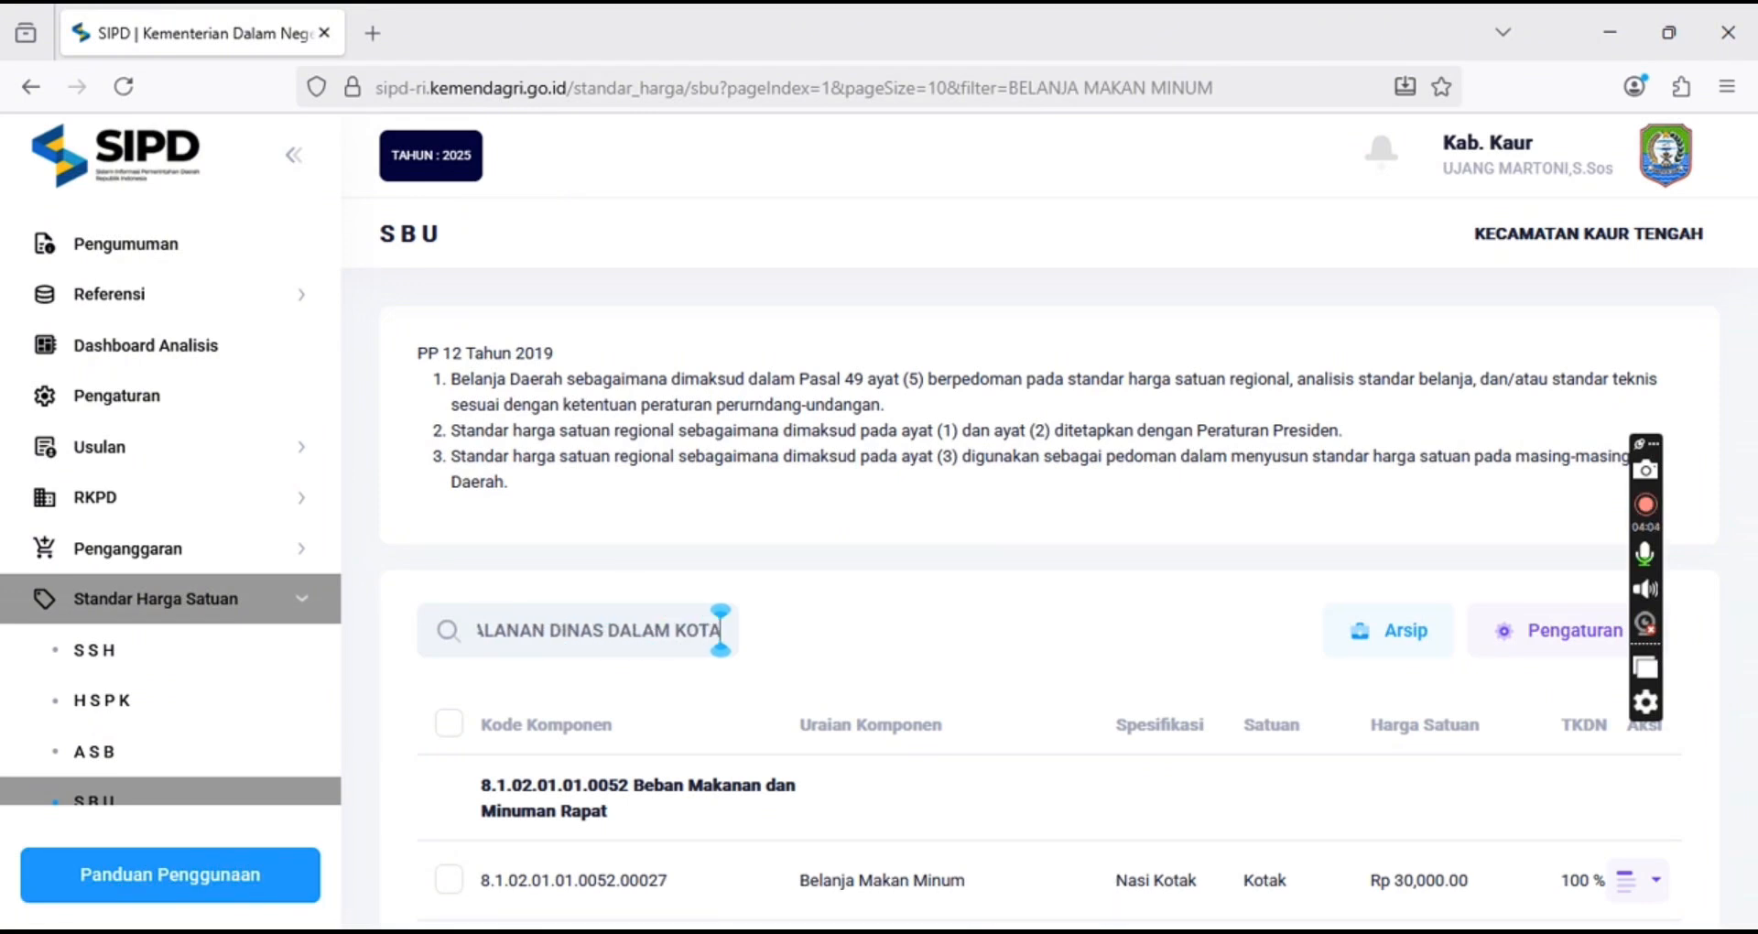
pyautogui.press('Return')
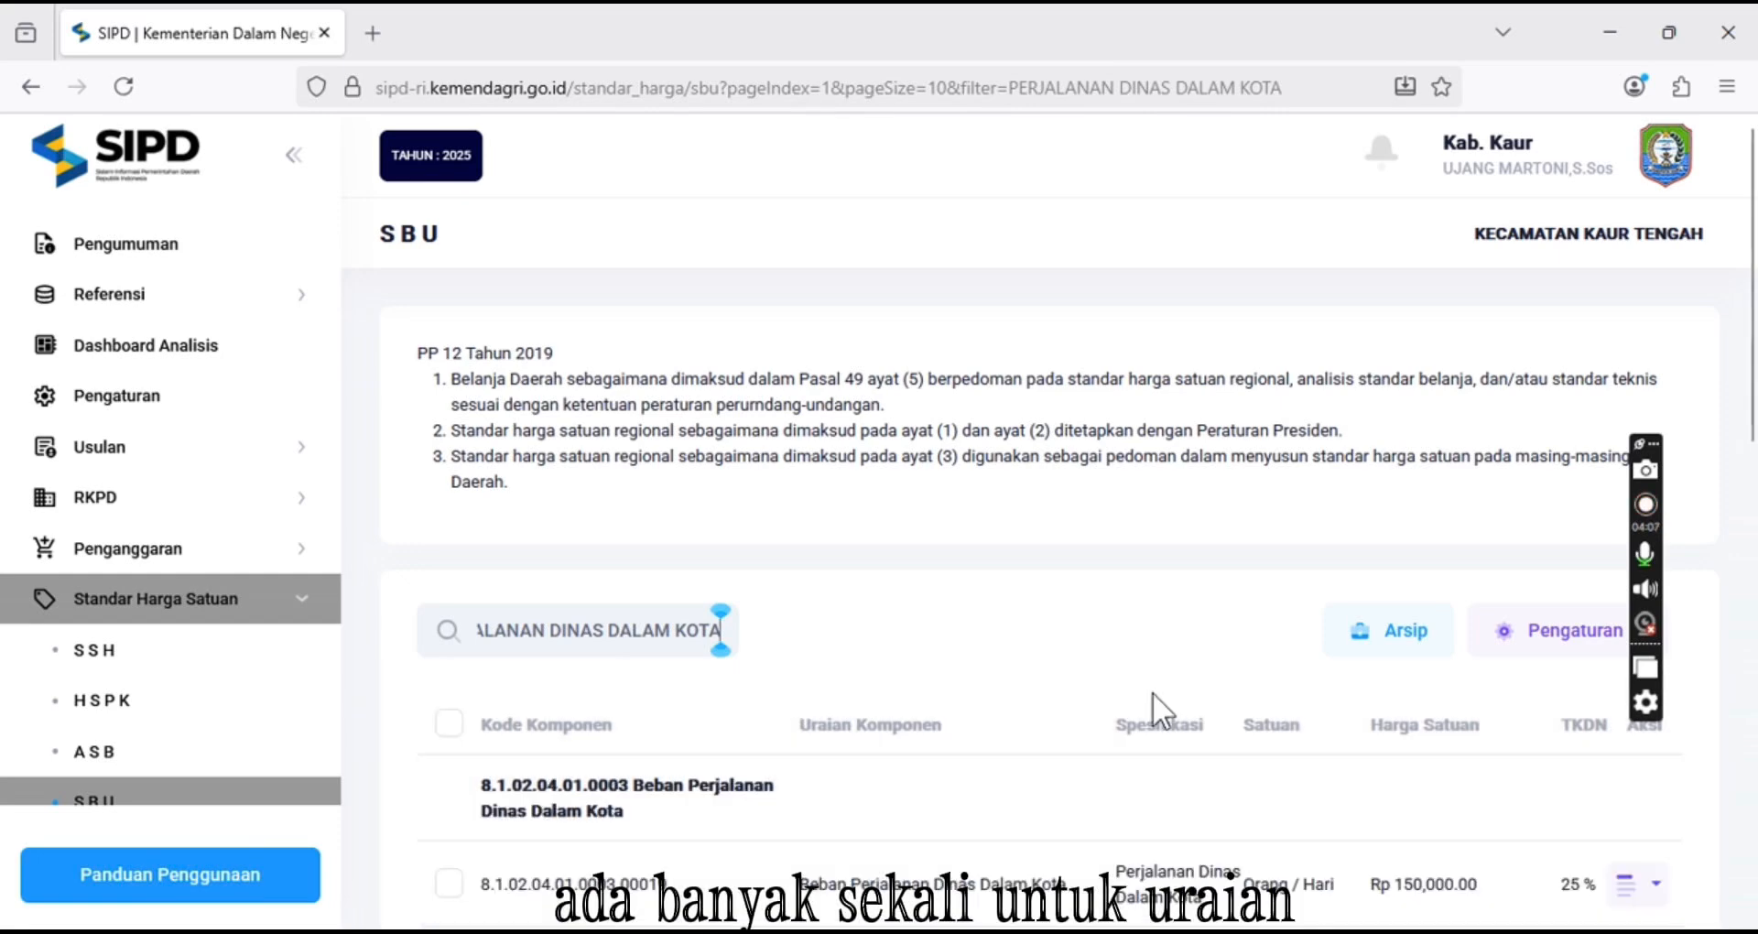
pyautogui.scroll(-7, 1154, 694)
pyautogui.scroll(-5, 1182, 732)
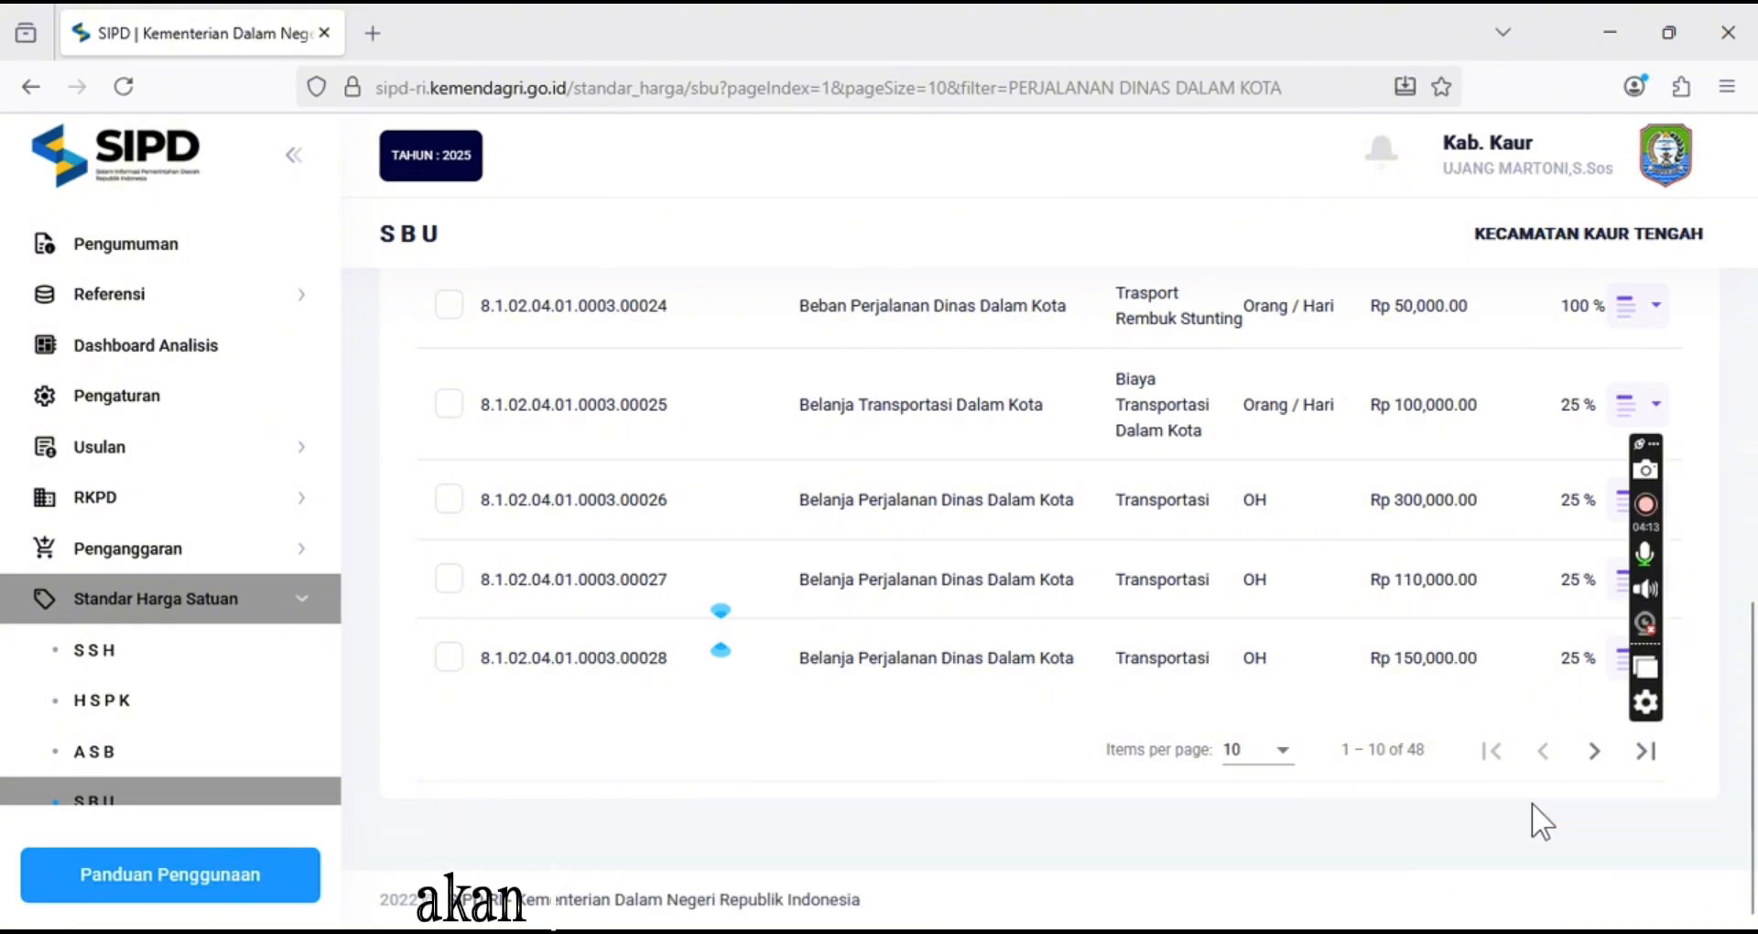
pyautogui.scroll(5, 1117, 818)
pyautogui.scroll(6, 1113, 802)
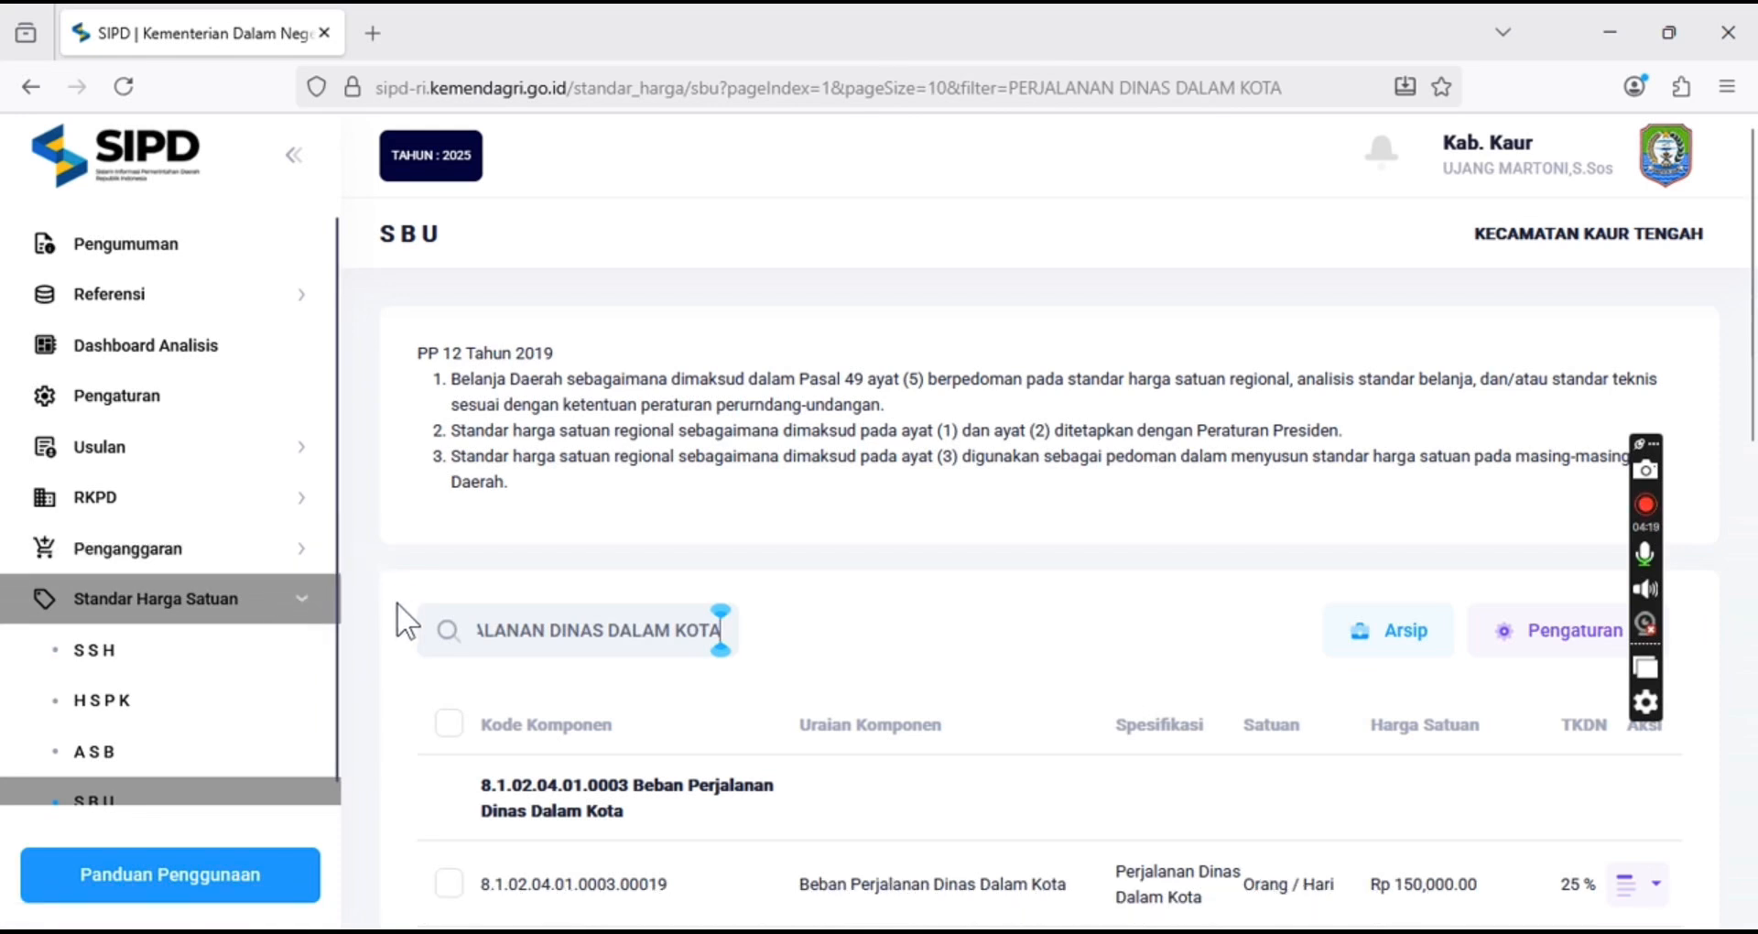
# Open the spending details of sub-activity 7.01.02.2.02.0003 under Sub Kegiatan Belanja in the budgeting section
pyautogui.click(298, 564)
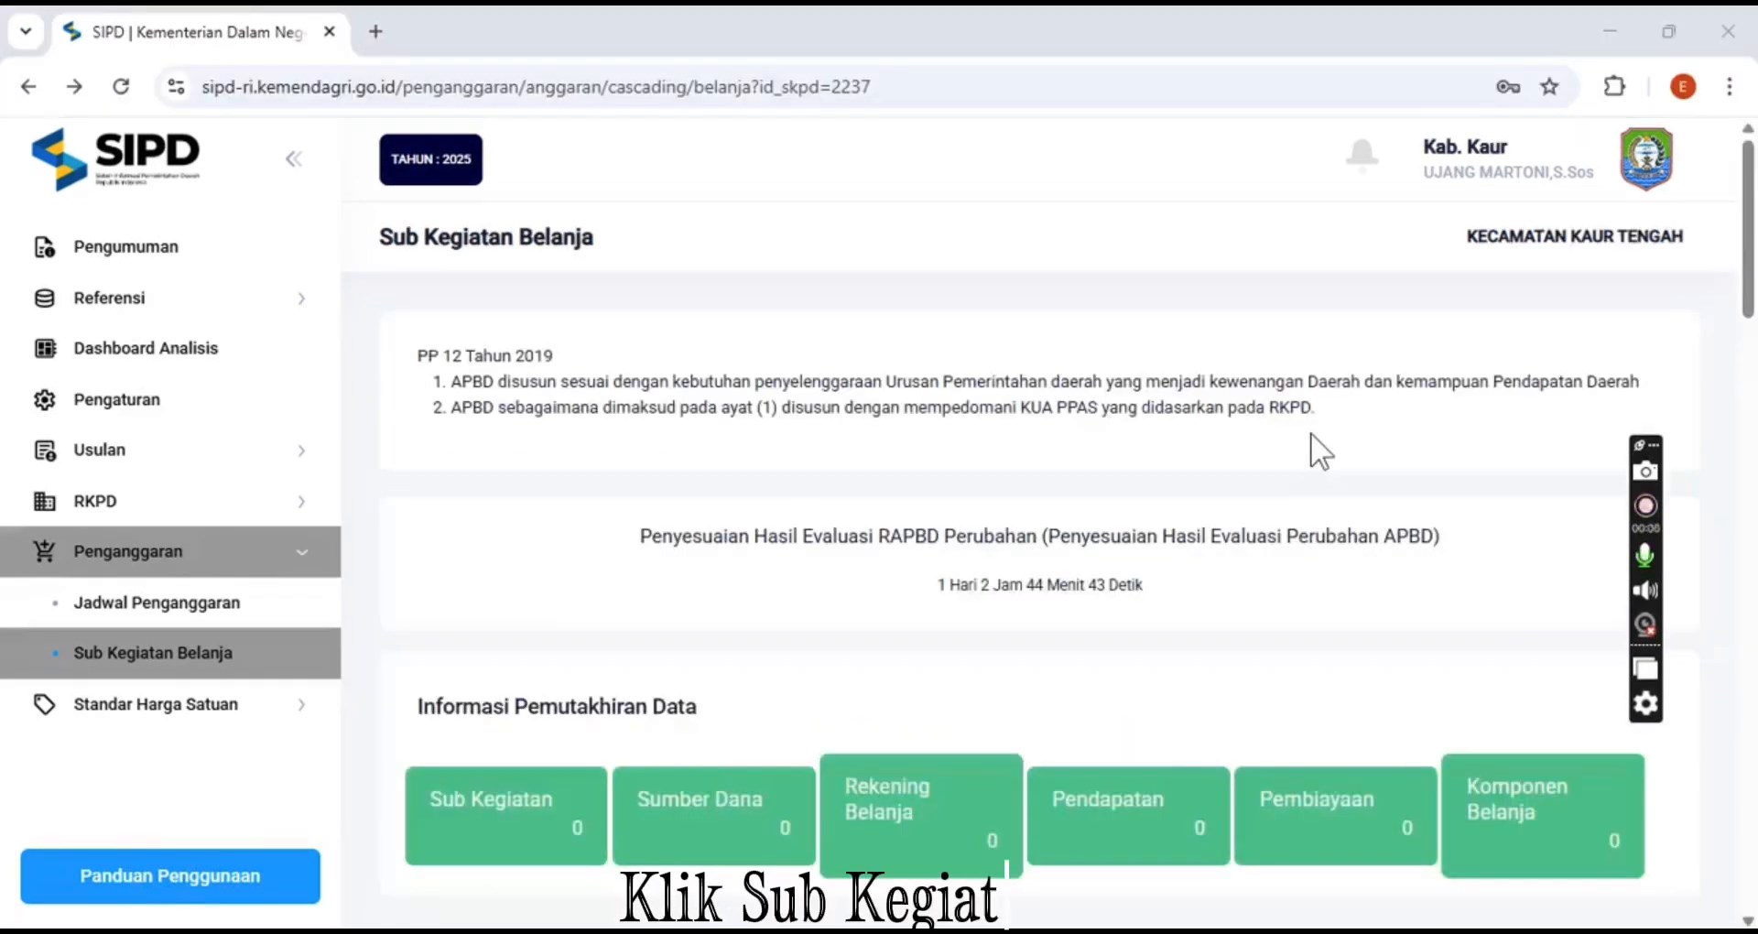
pyautogui.scroll(-6, 1310, 433)
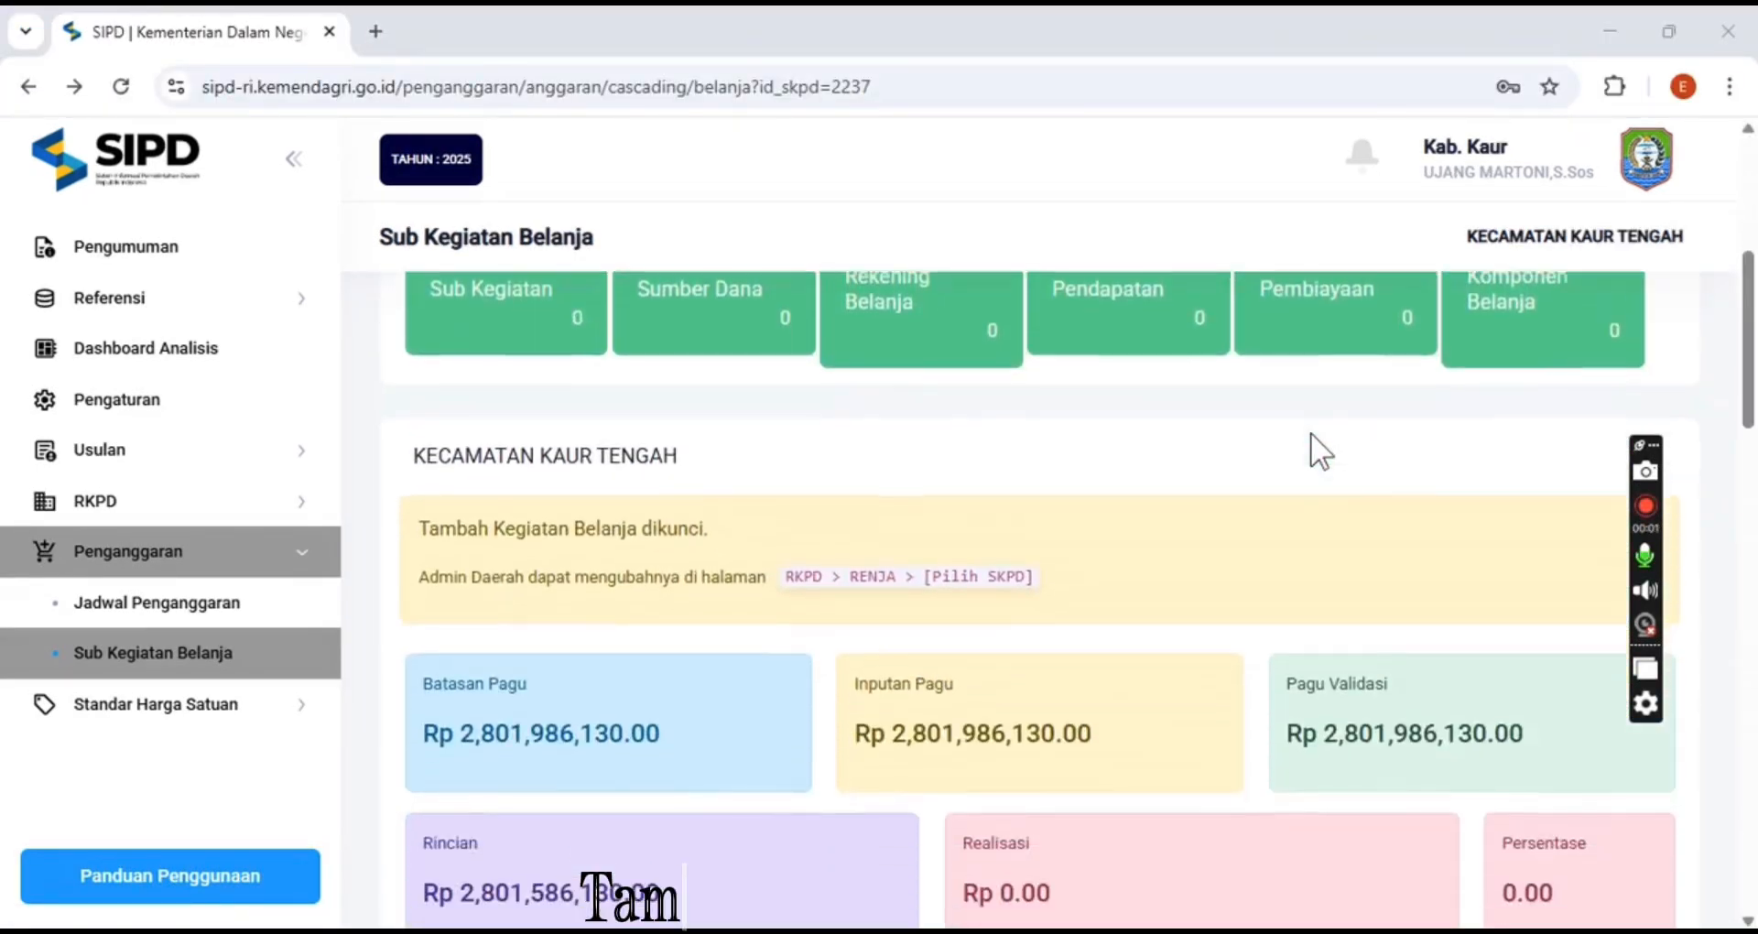
pyautogui.scroll(-3, 1310, 433)
pyautogui.scroll(-3, 1310, 432)
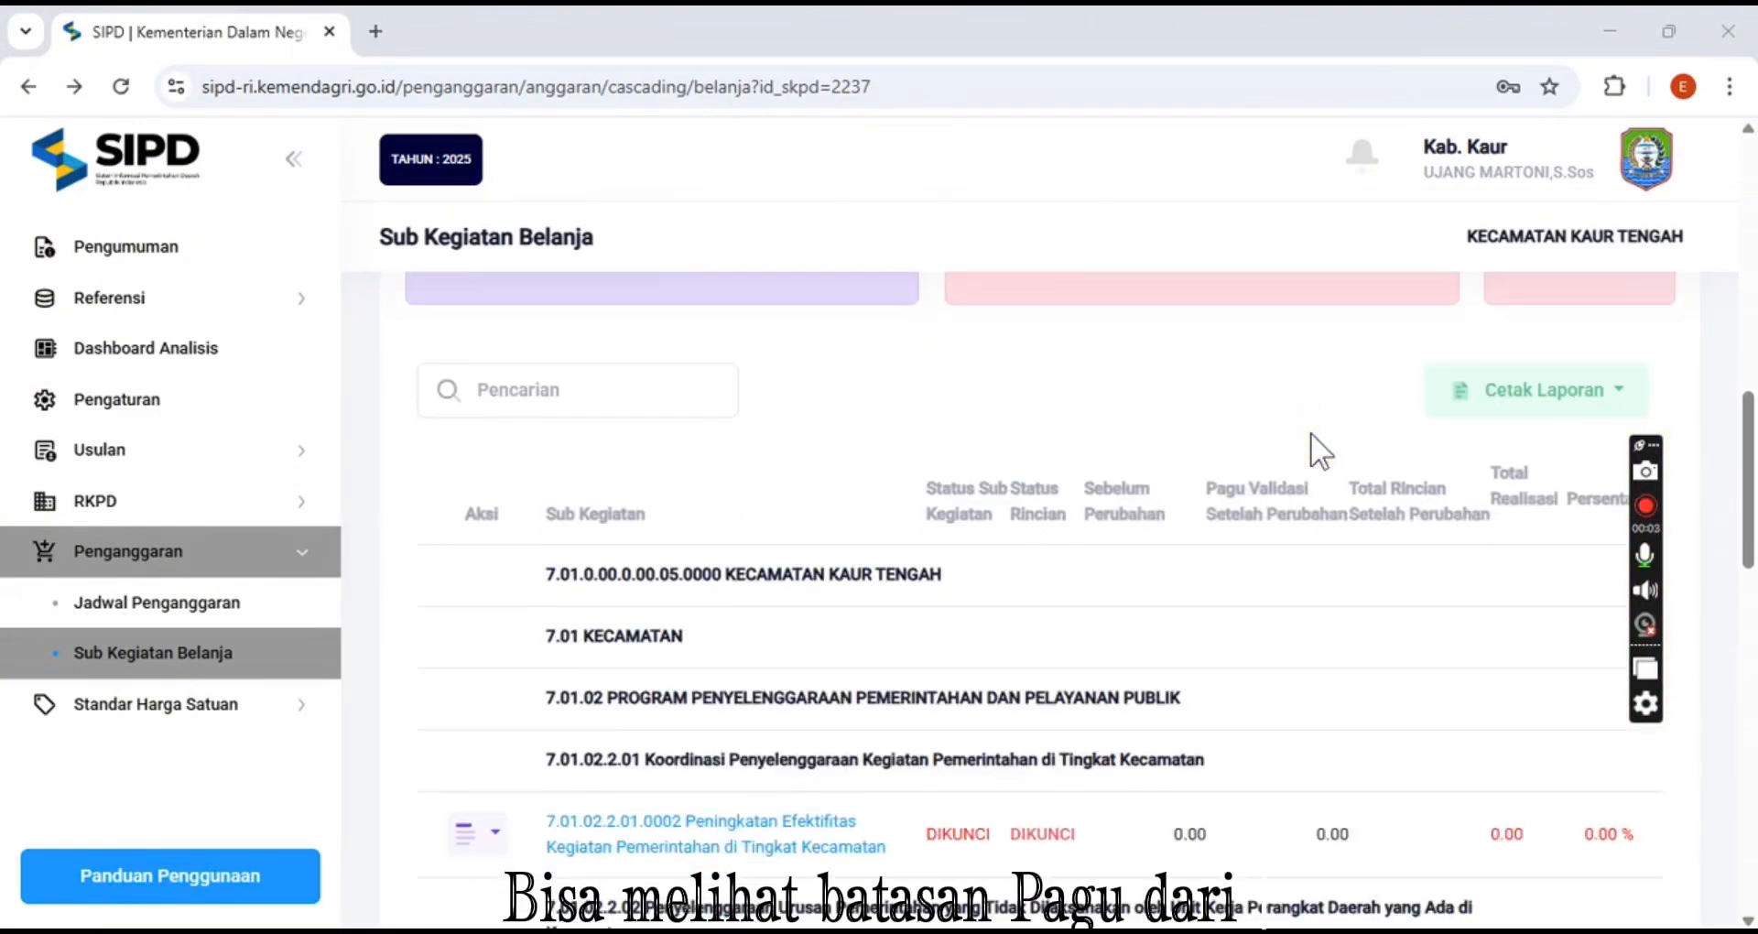
pyautogui.scroll(-4, 1310, 433)
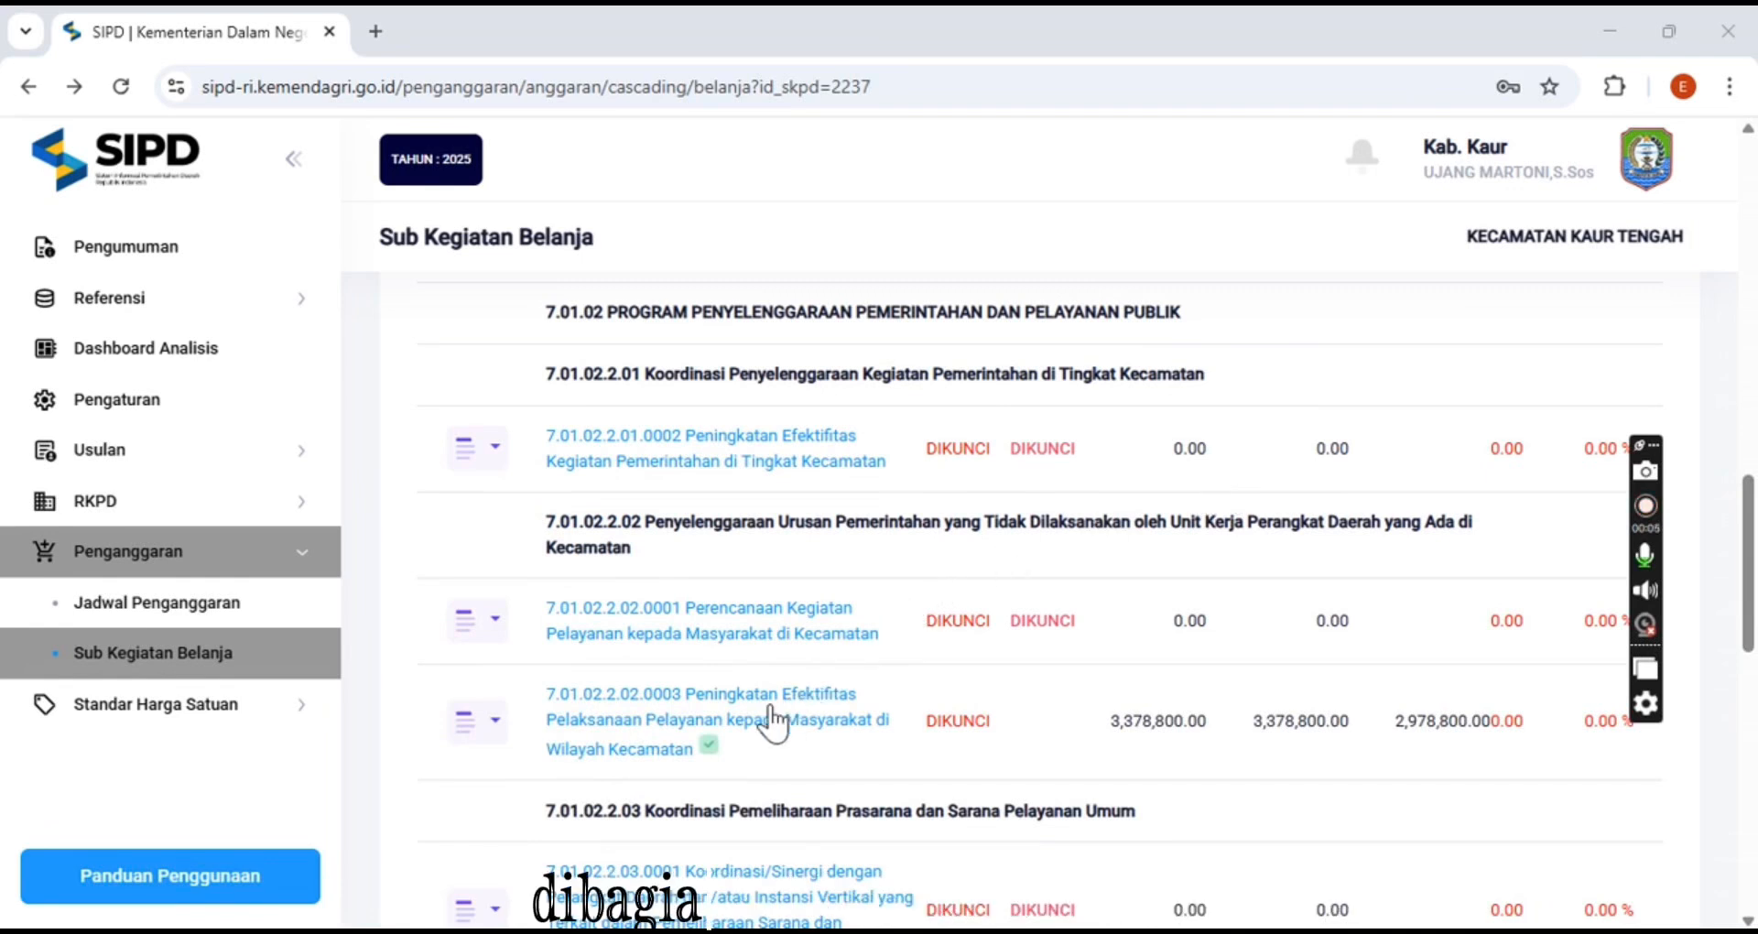
pyautogui.click(495, 724)
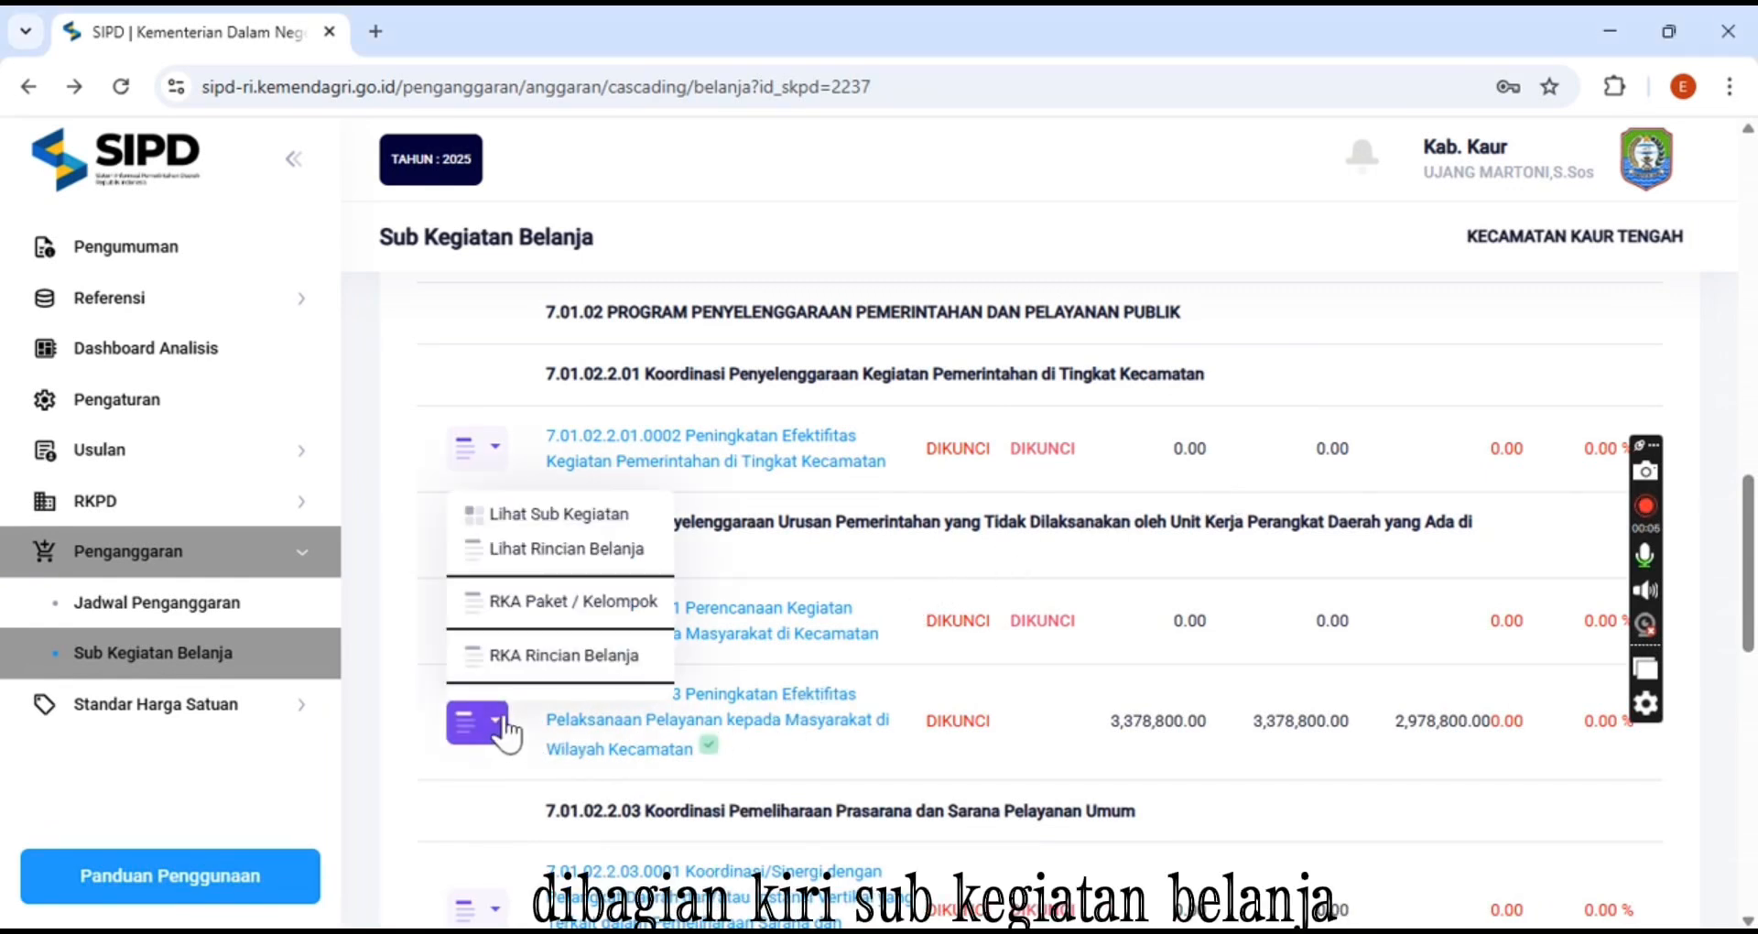
pyautogui.click(555, 551)
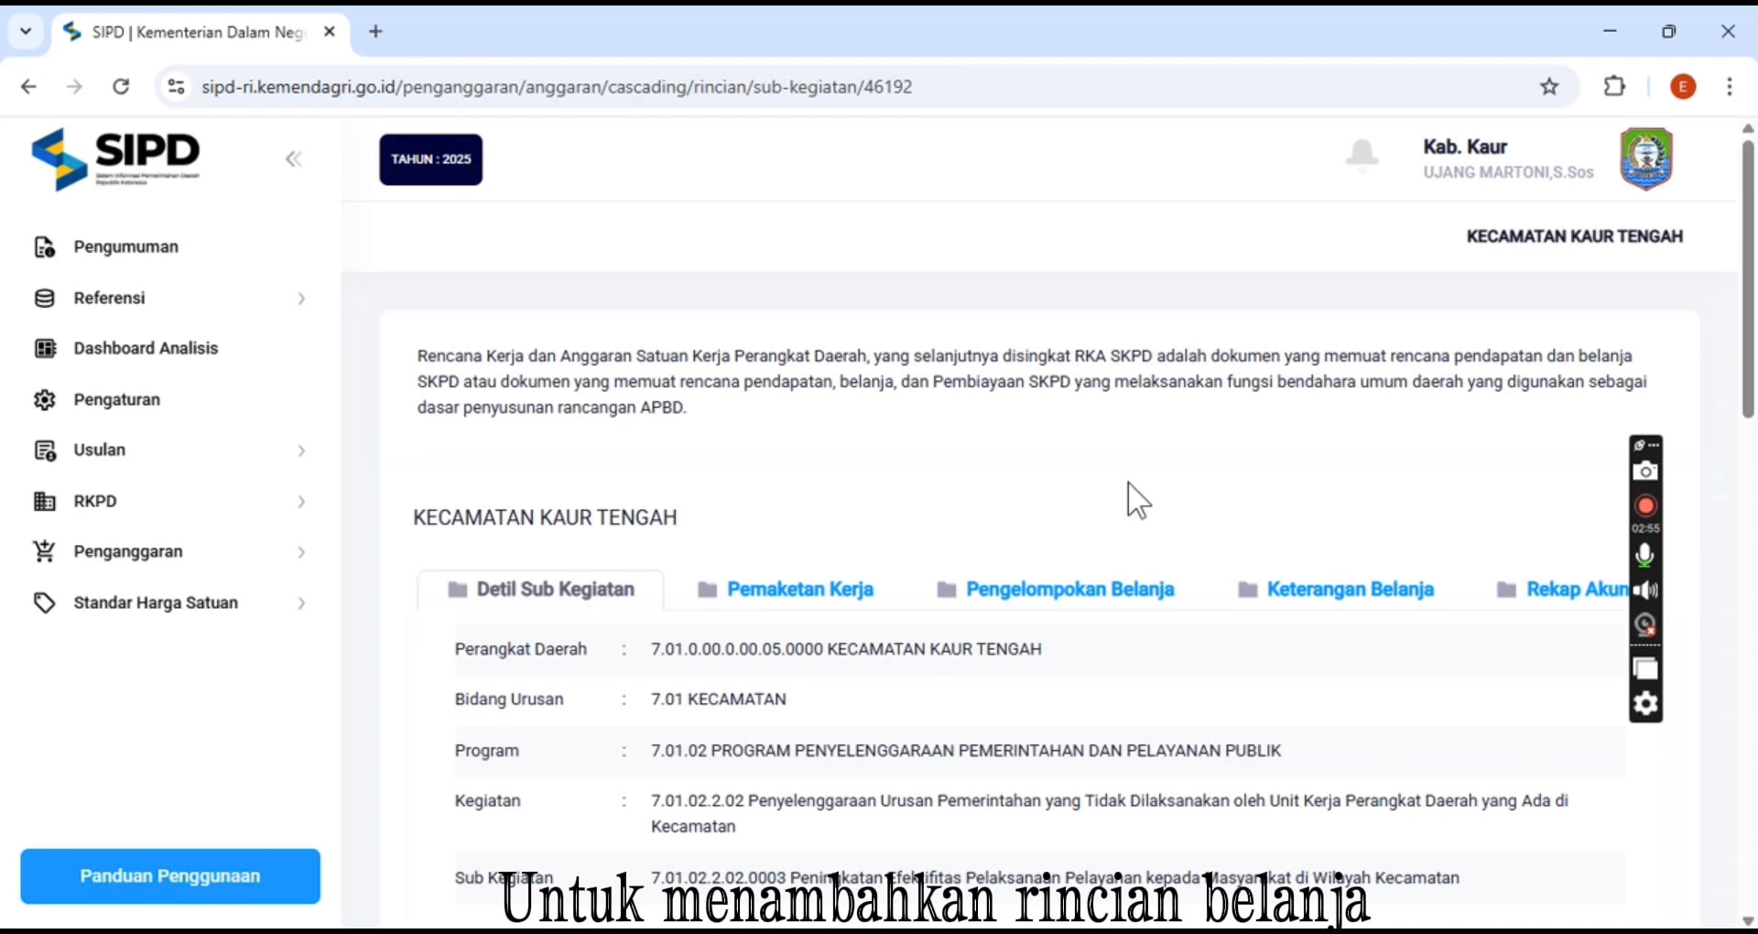
# Open a new spending detail form for the sub-activity and set the spending object to Belanja Barang Jasa dan Modal
pyautogui.scroll(-4, 1137, 500)
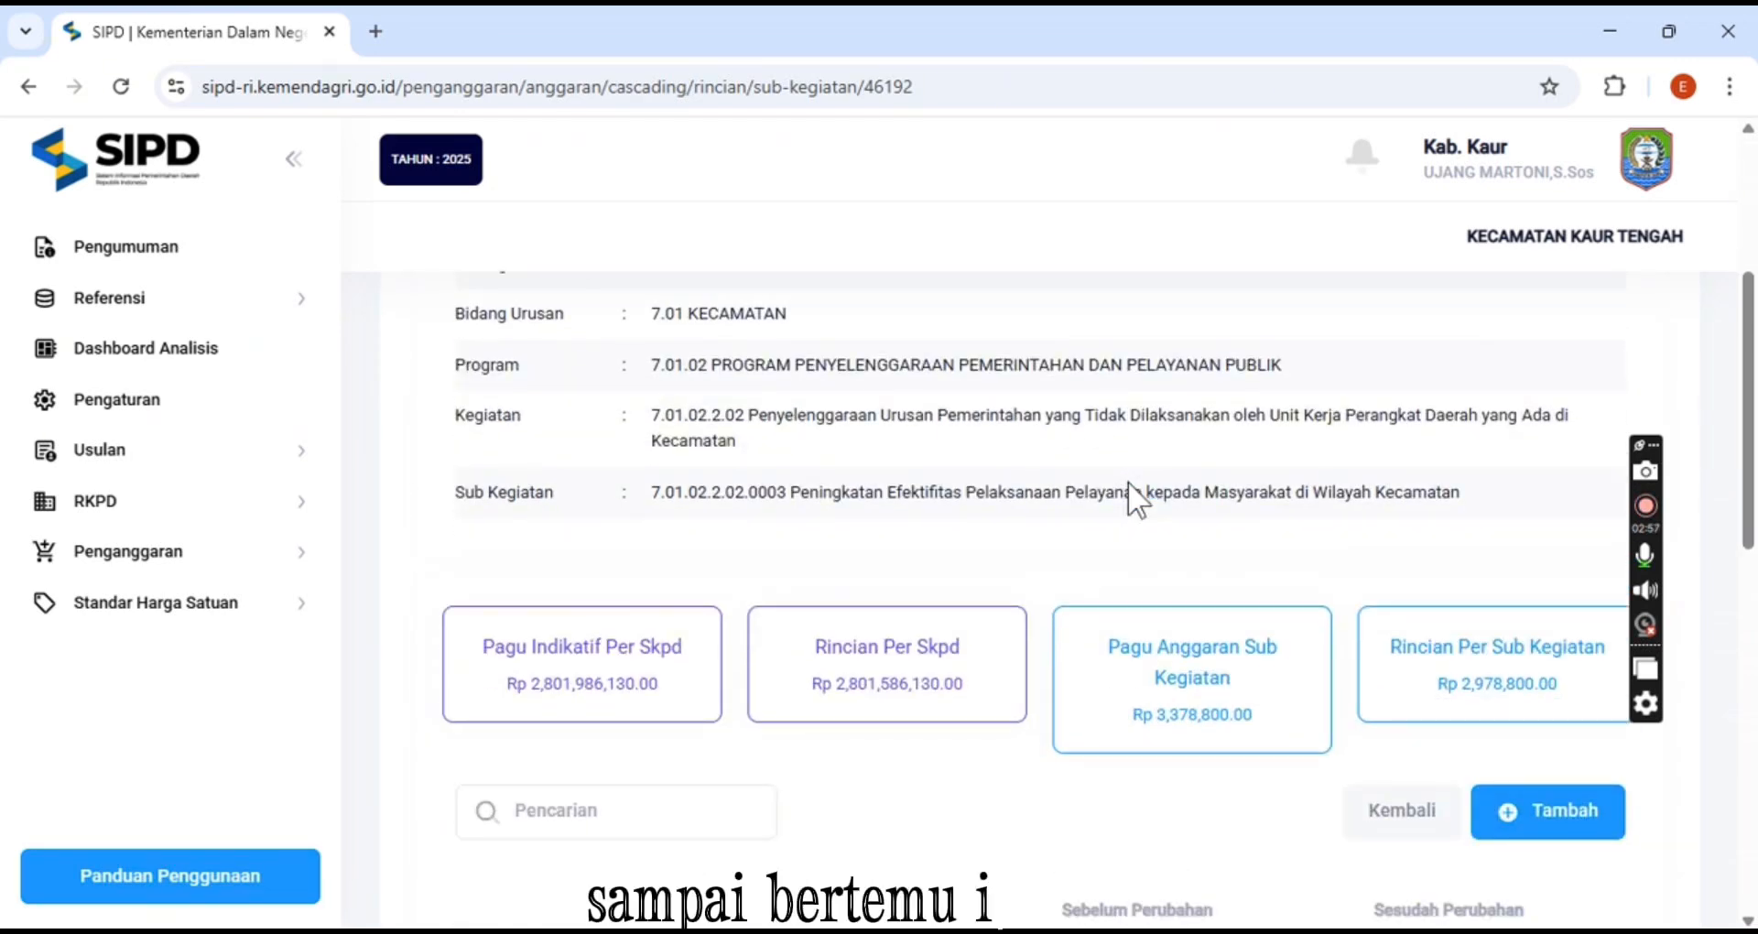
pyautogui.scroll(-1, 1139, 503)
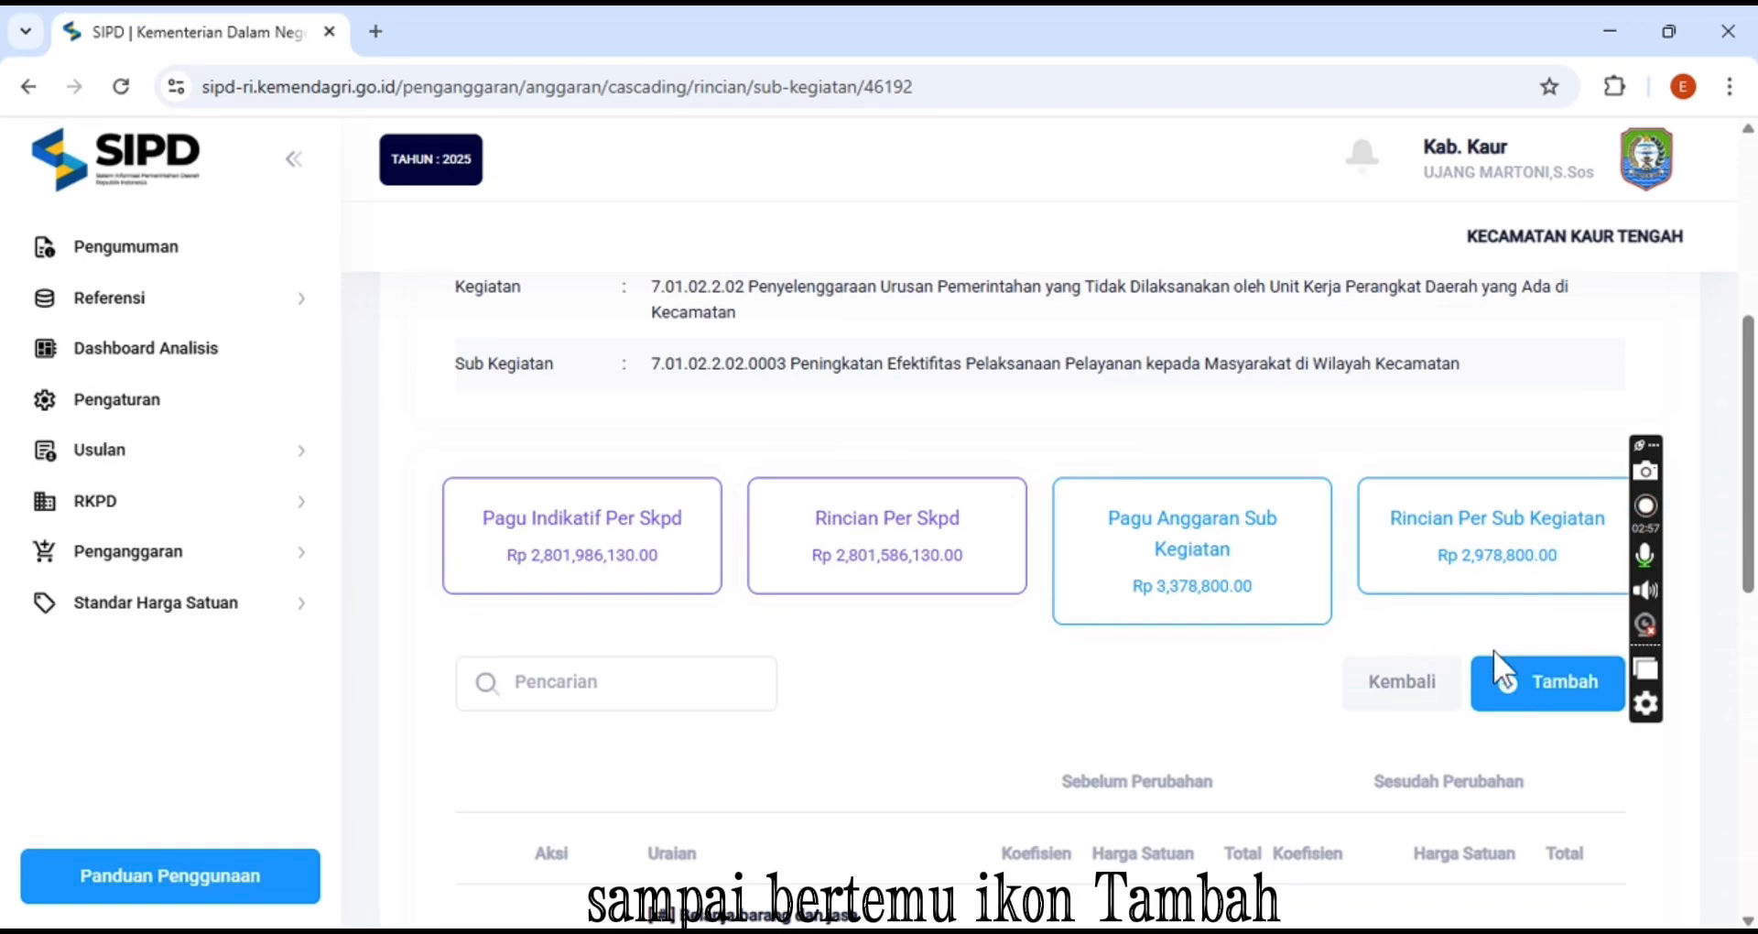
pyautogui.click(1531, 693)
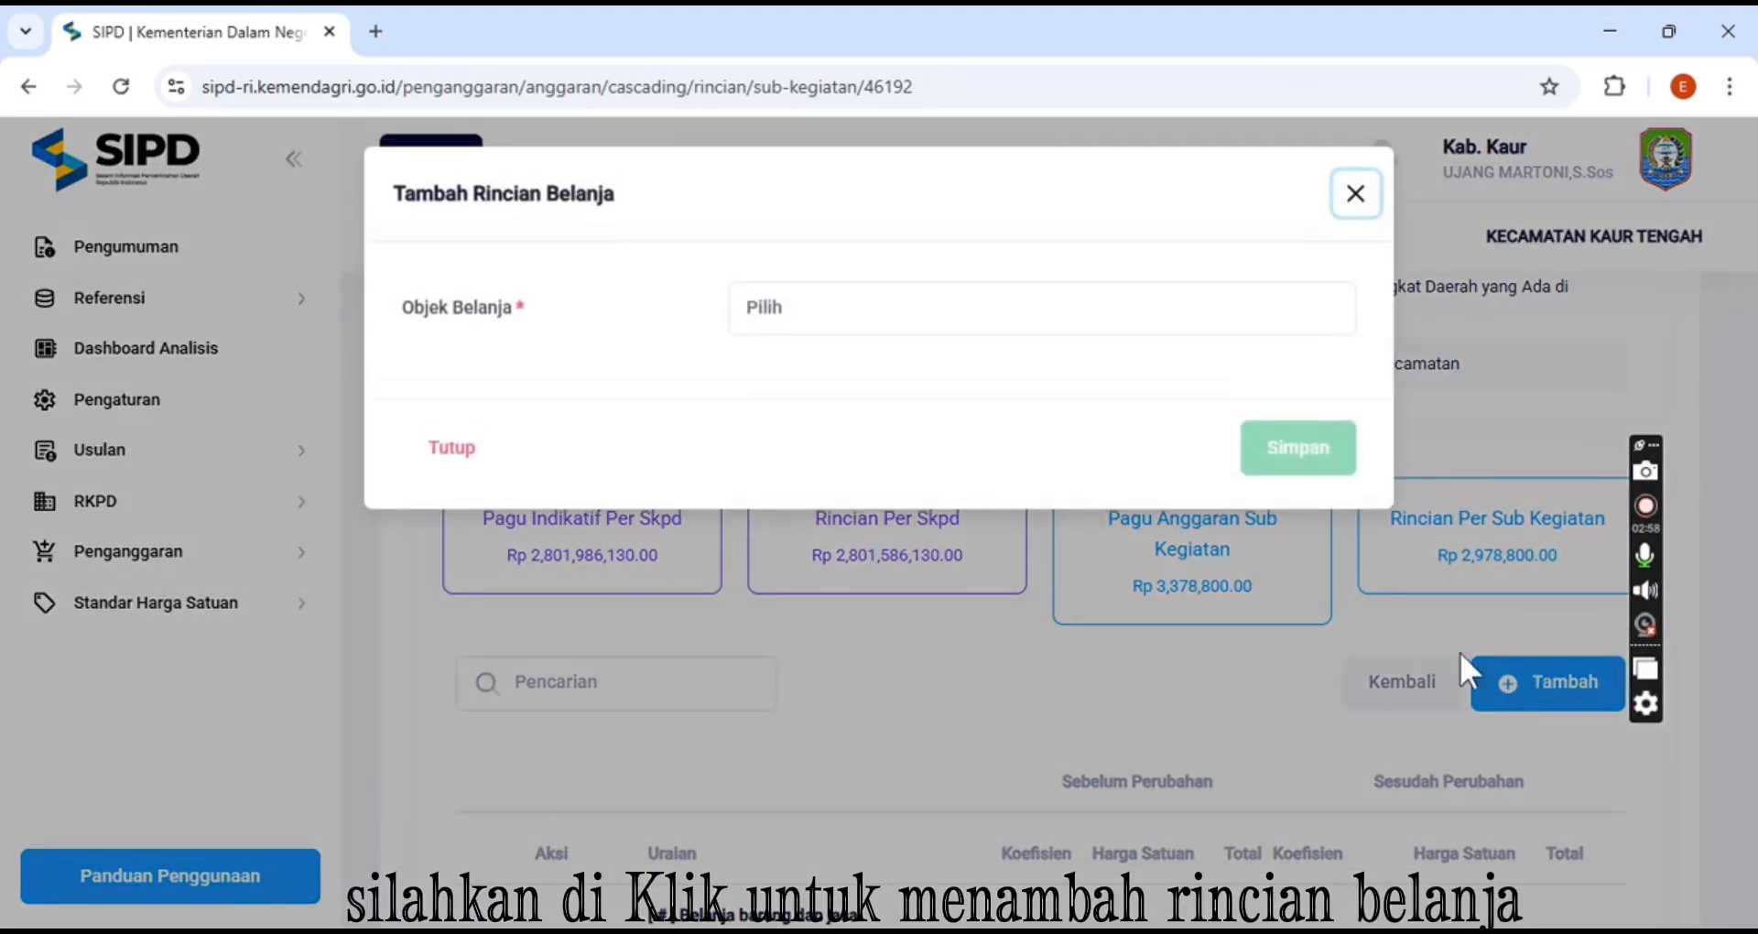
pyautogui.click(978, 299)
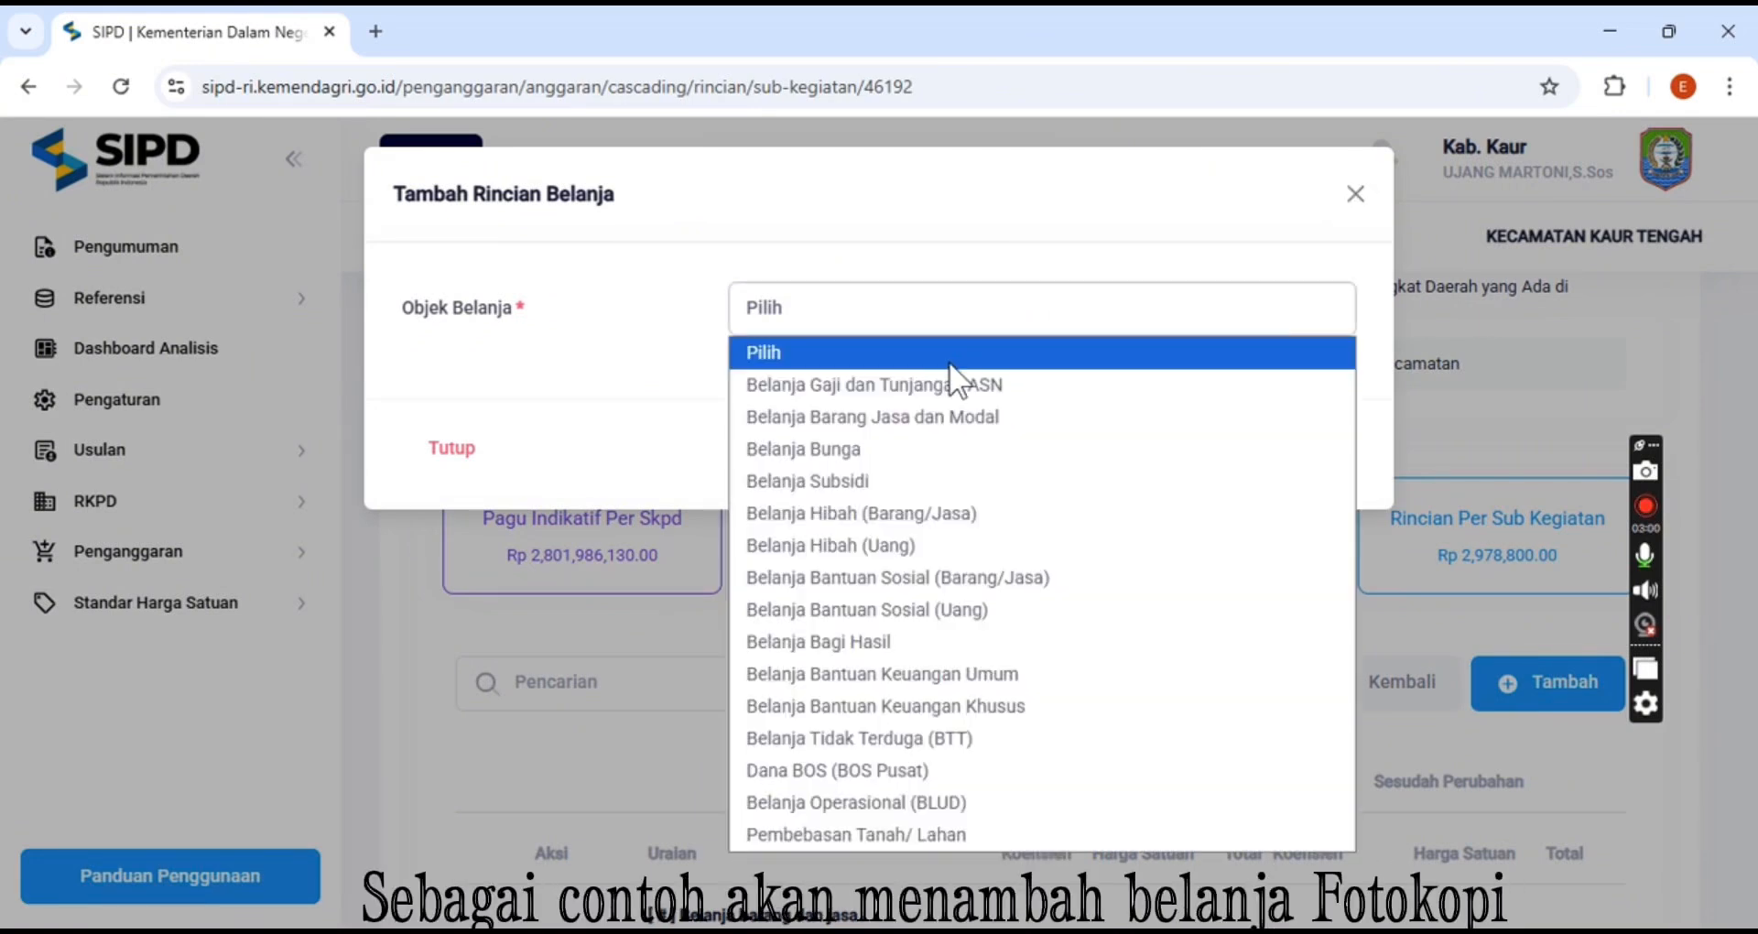
pyautogui.click(944, 409)
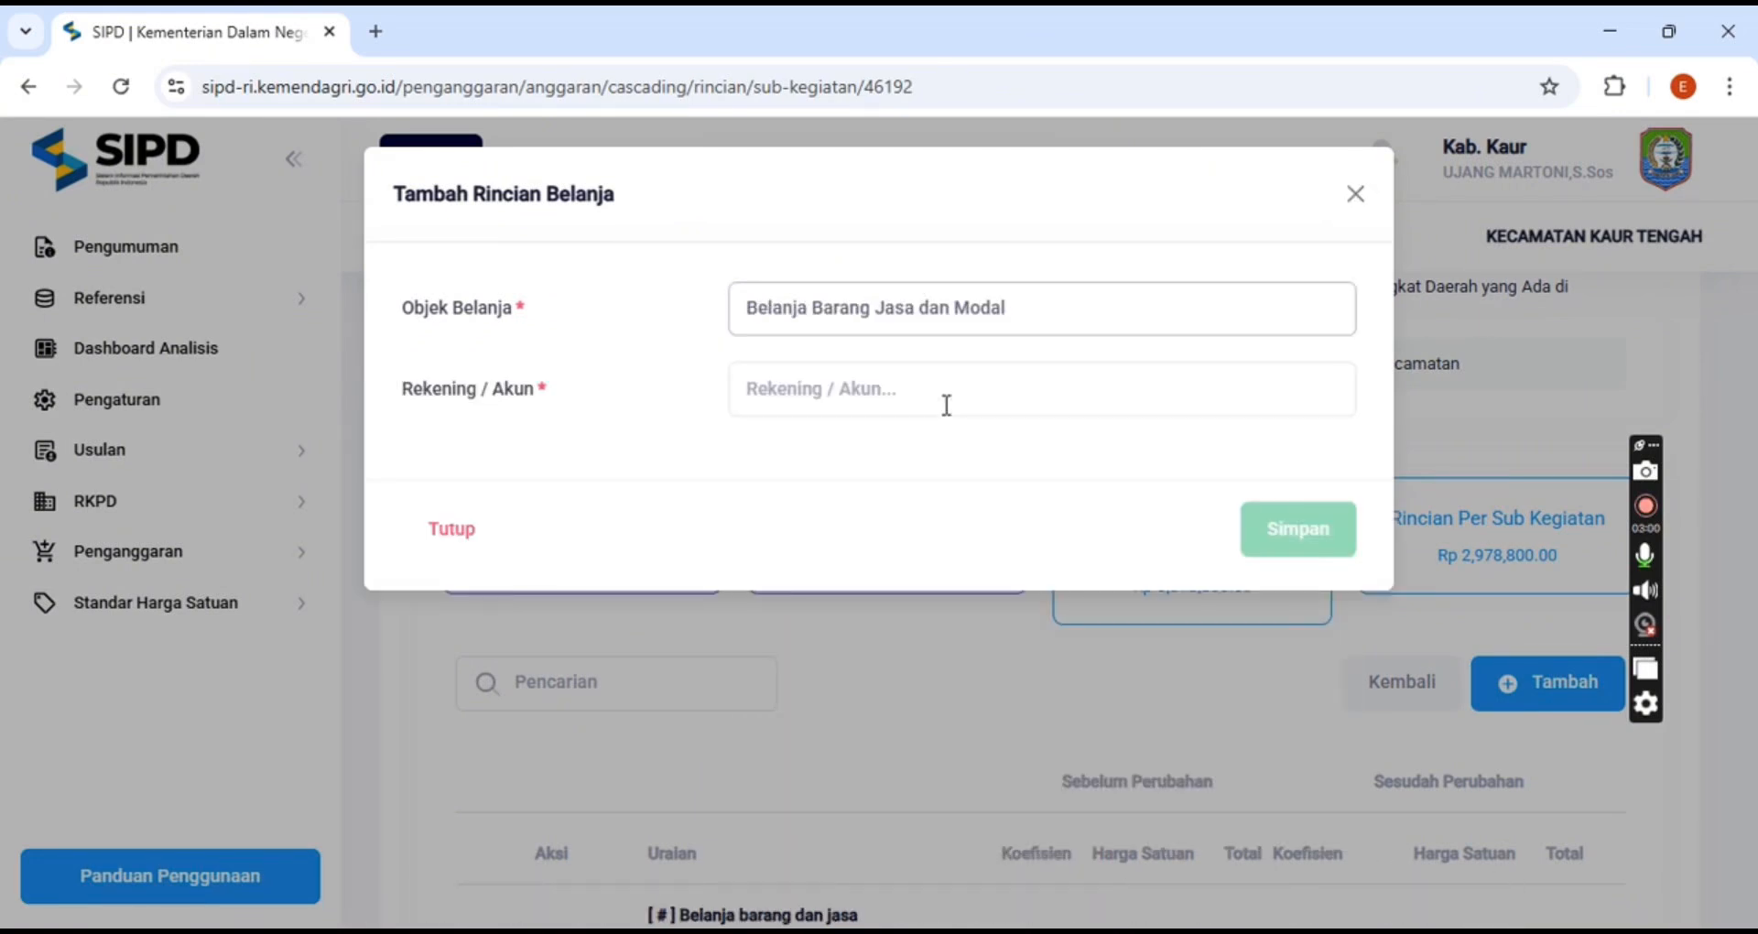
# Search the accounts for KANTOR and pick 5.1.02.01.01.0026 Belanja Alat/Bahan untuk Kegiatan Kantor- Bahan Cetak
pyautogui.click(942, 407)
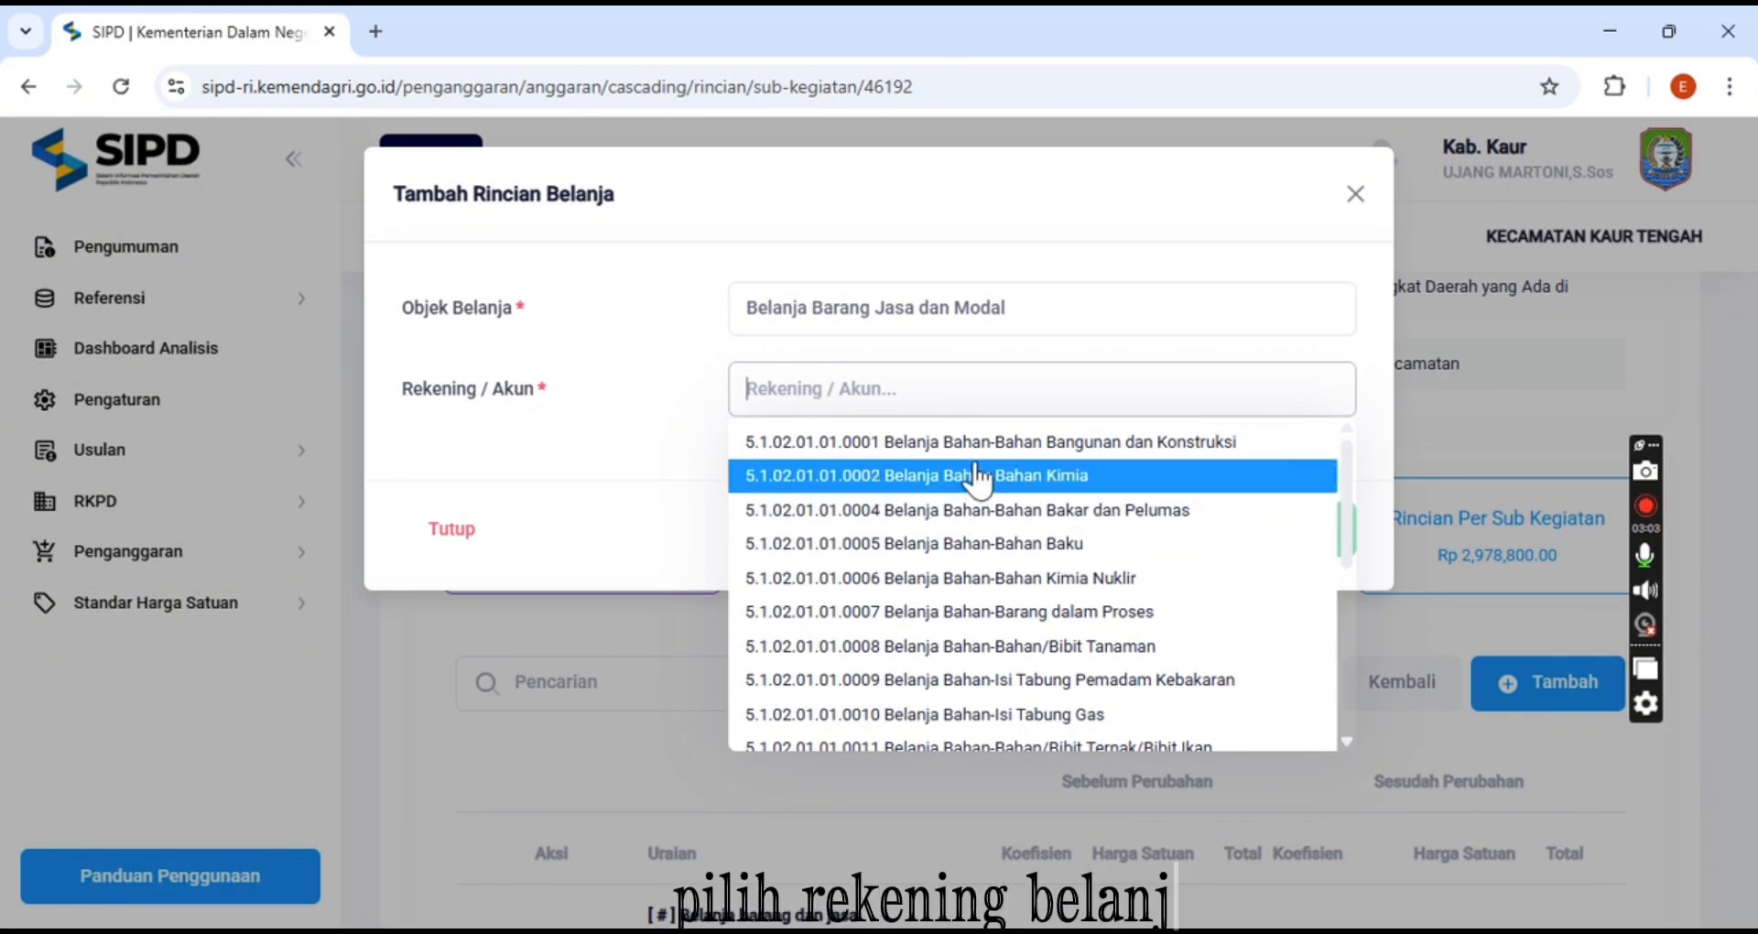
pyautogui.write('KANTOR')
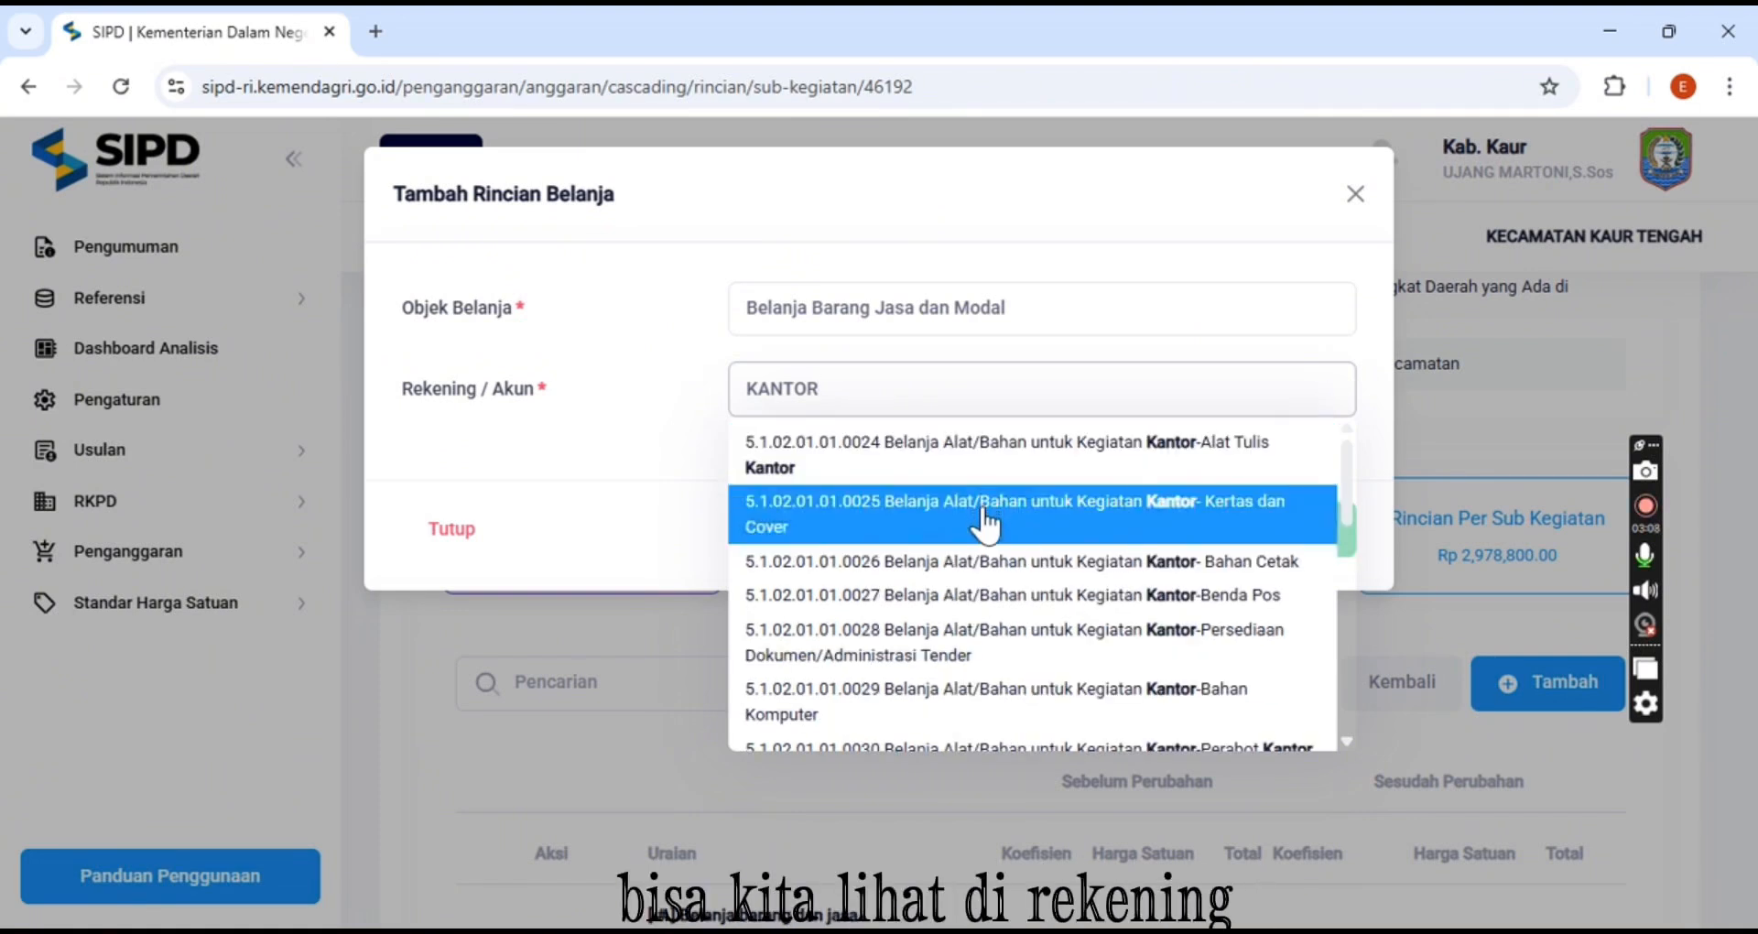
pyautogui.scroll(-2, 1007, 609)
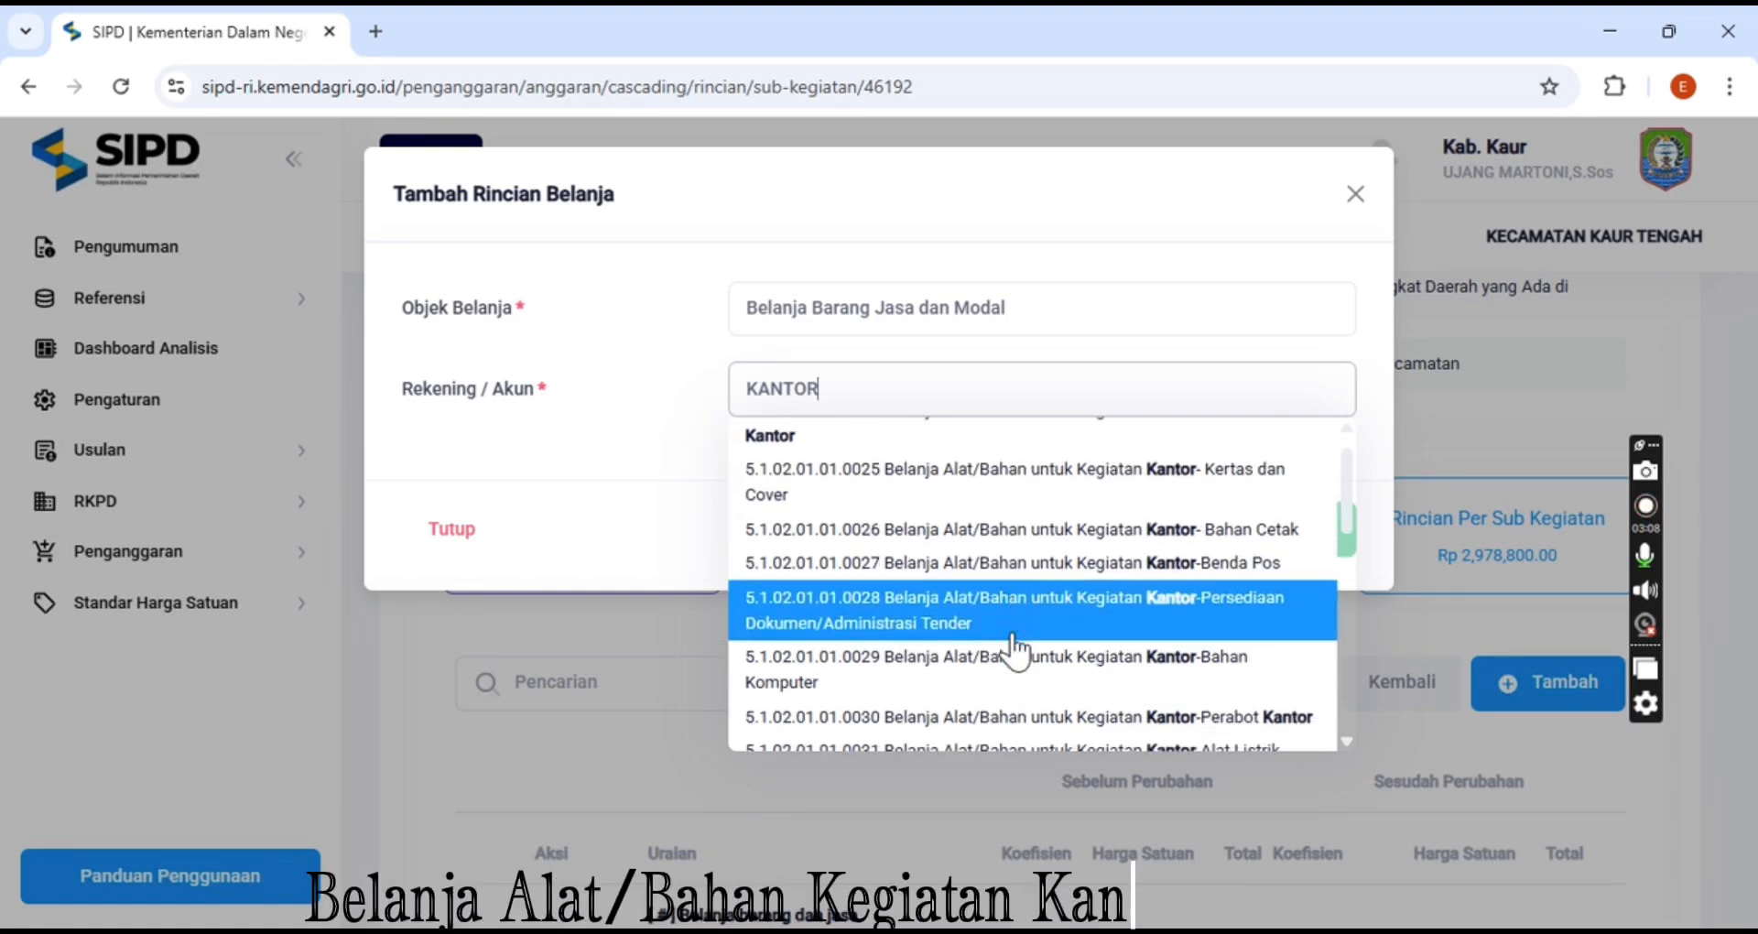
pyautogui.scroll(-5, 1016, 652)
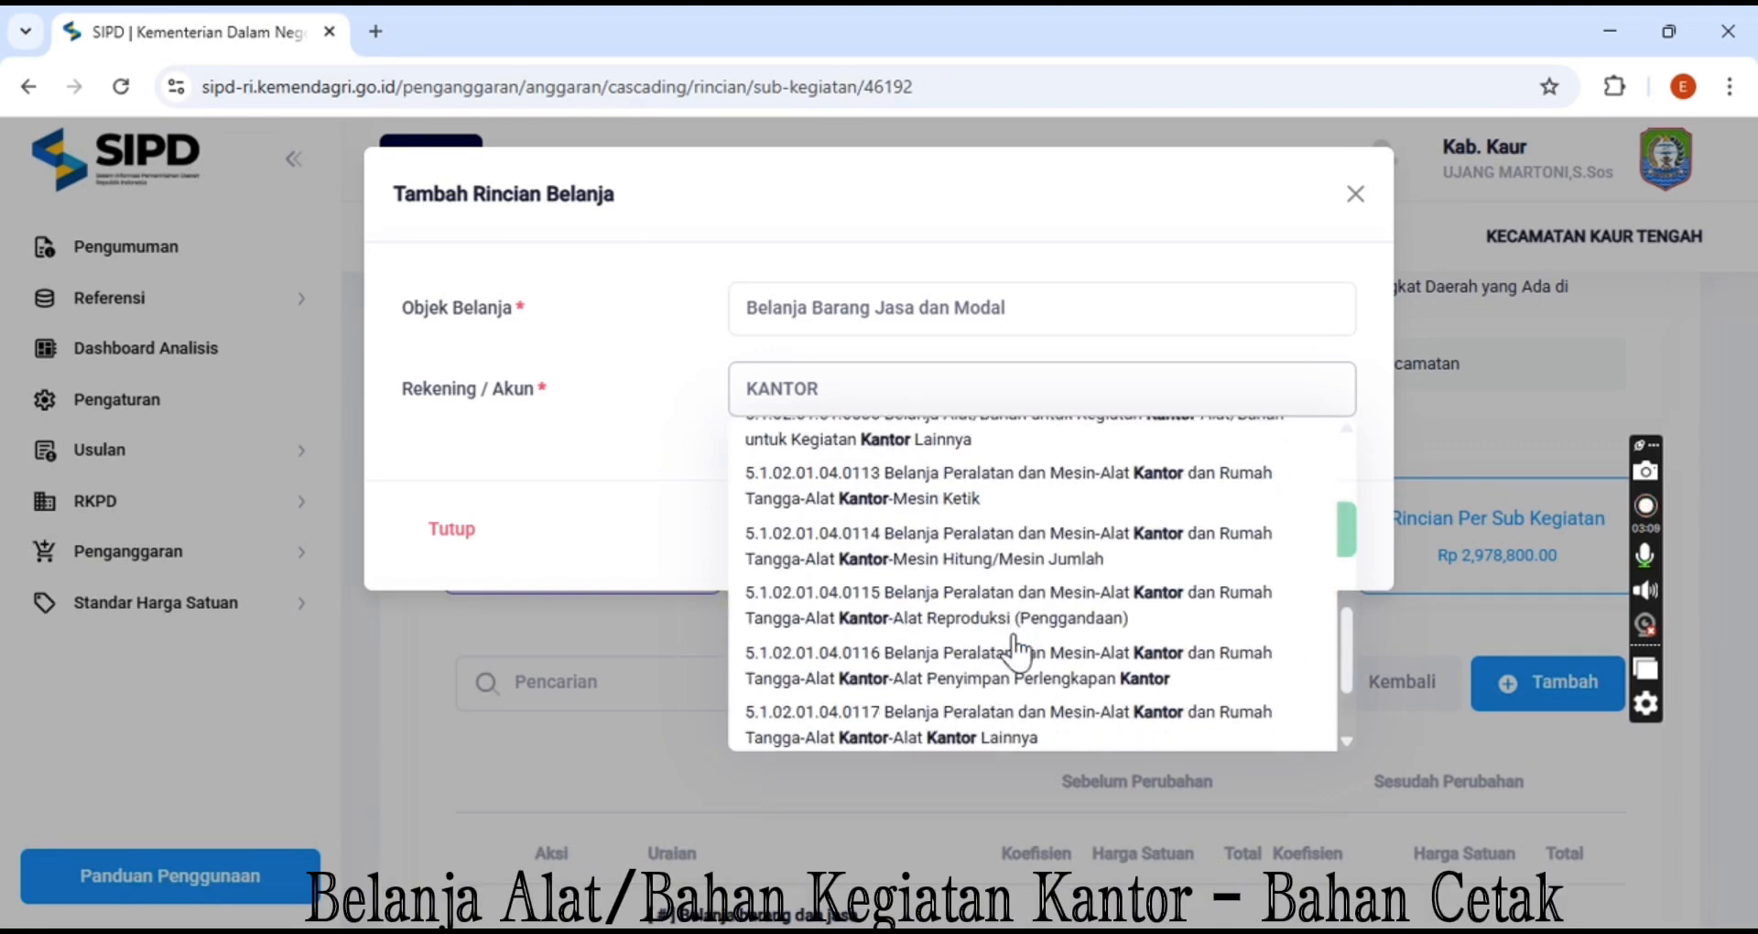
pyautogui.scroll(6, 1016, 652)
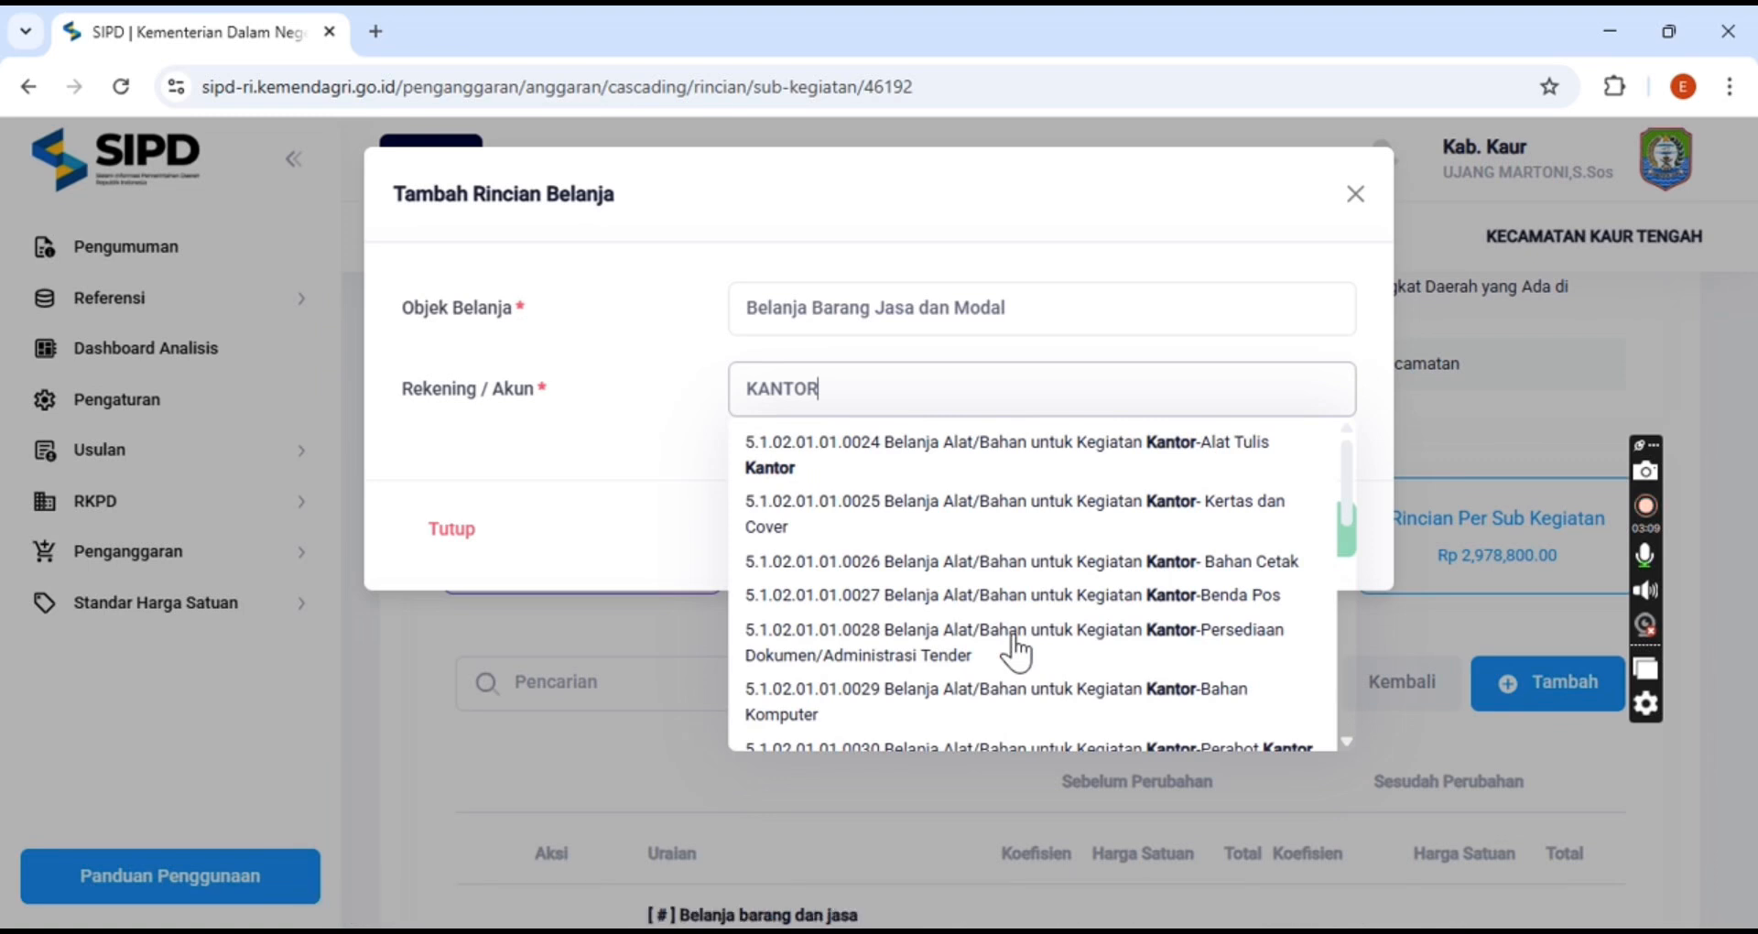
pyautogui.click(978, 561)
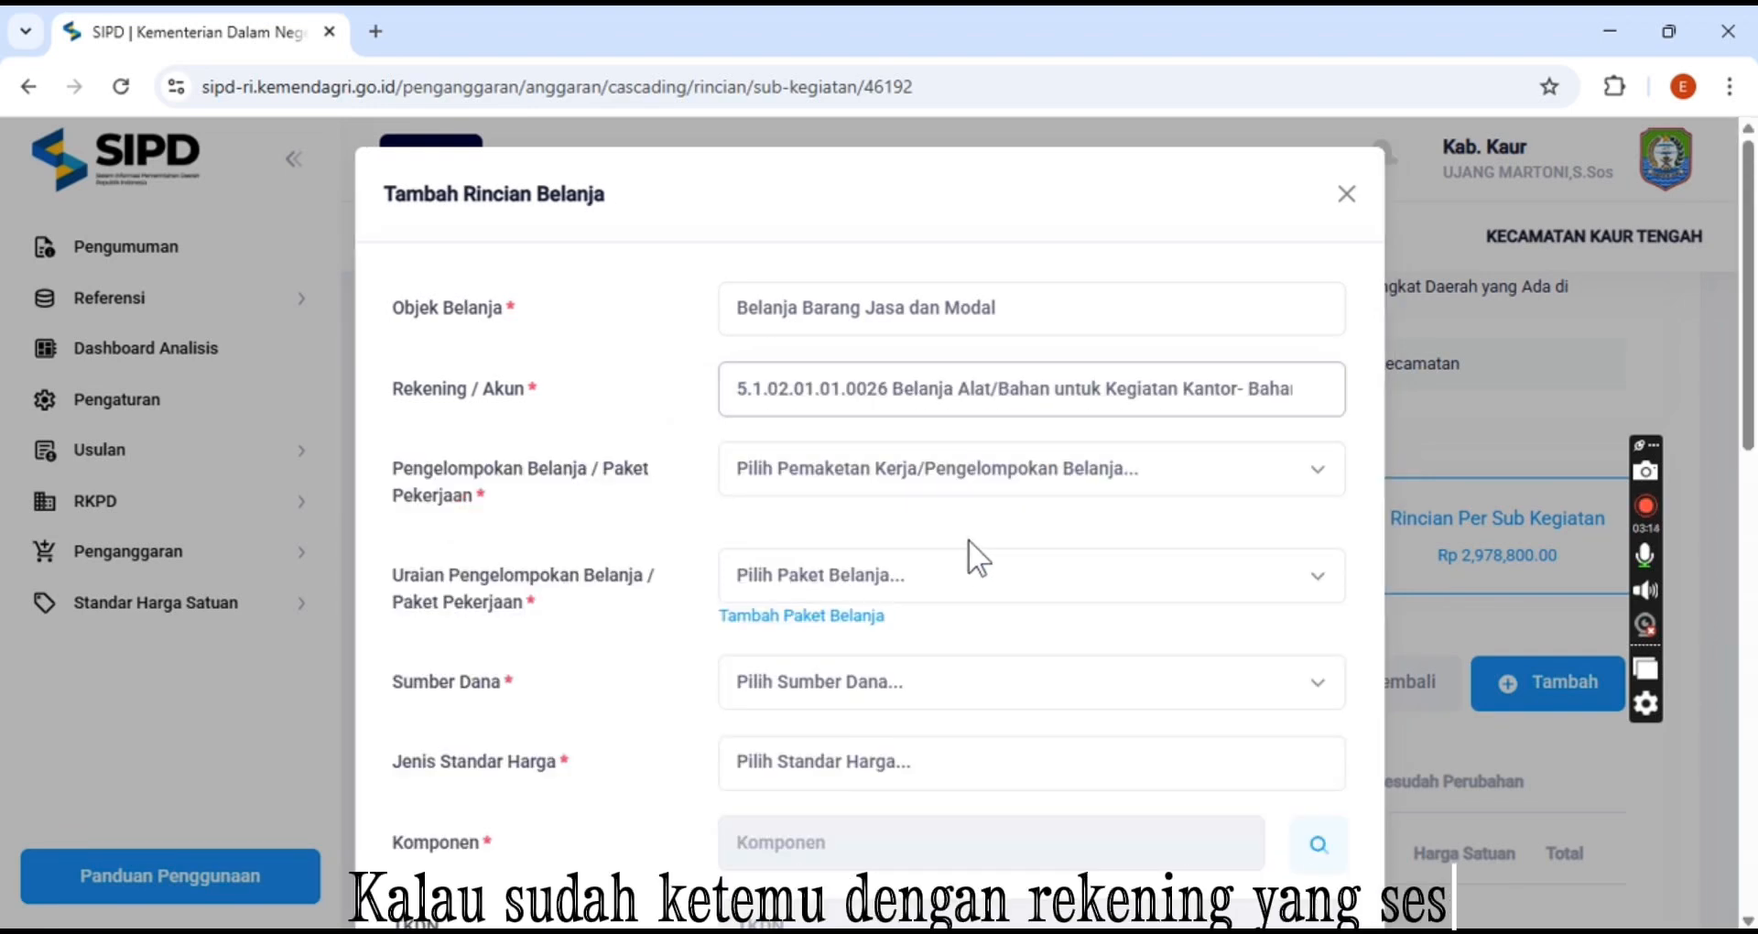
# Set the spending grouping to Pengelompokan Belanja with the package Belanja barang dan jasa
pyautogui.click(939, 469)
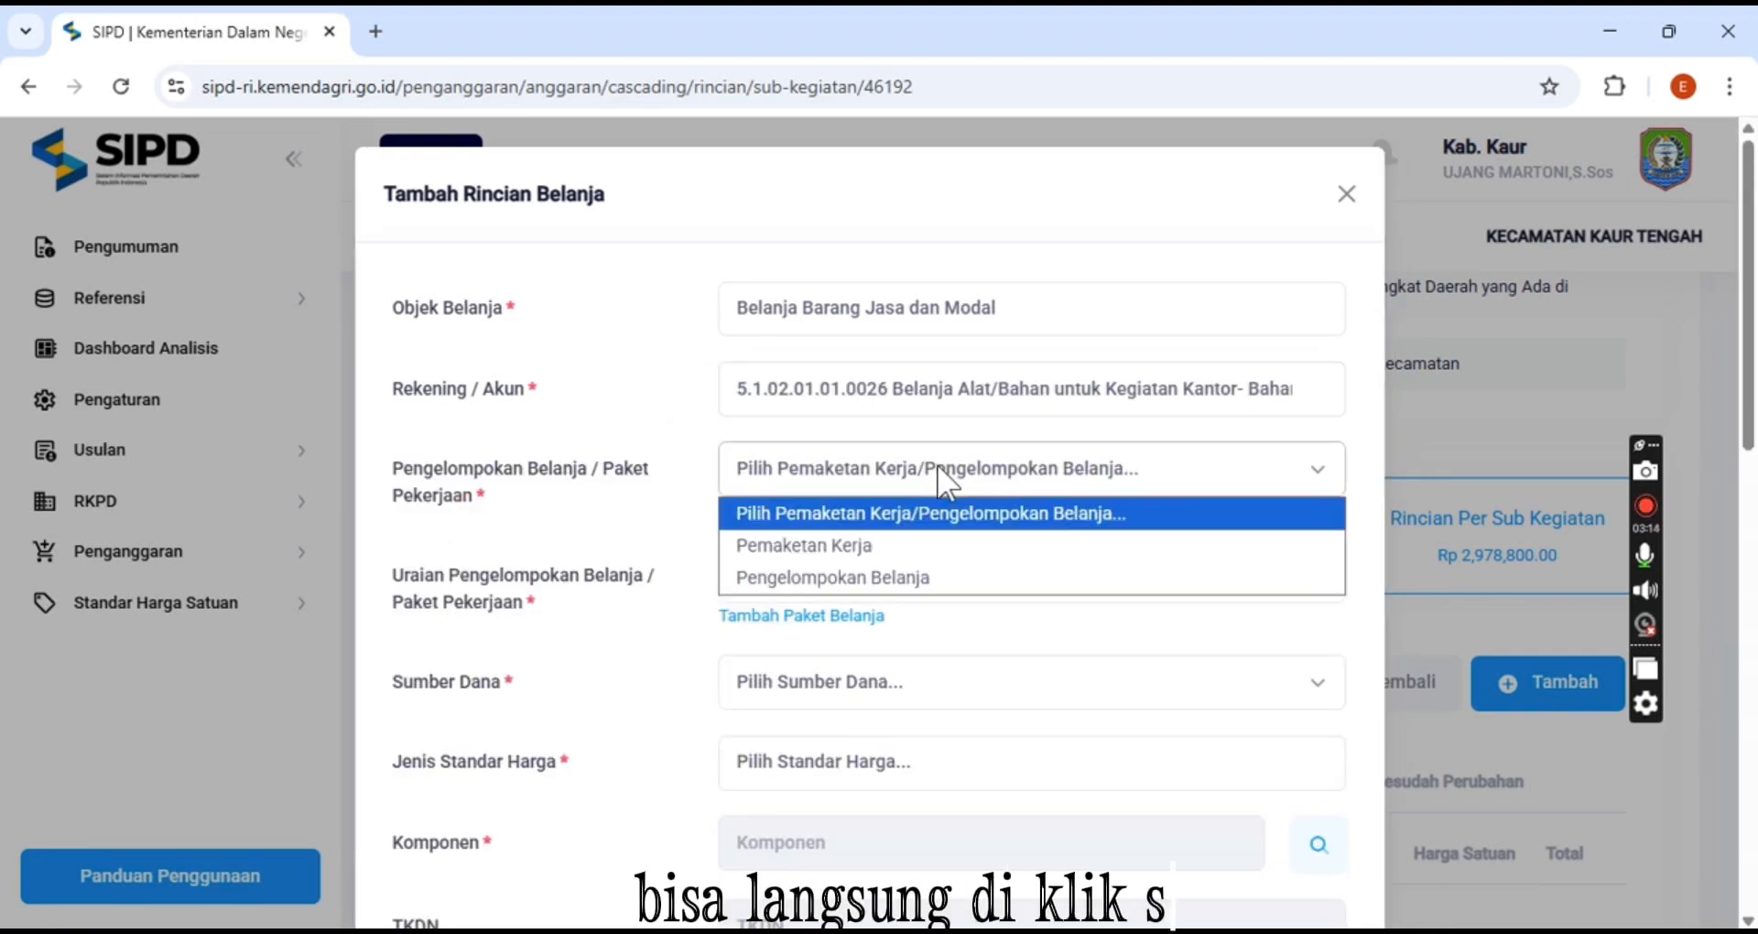
pyautogui.click(911, 577)
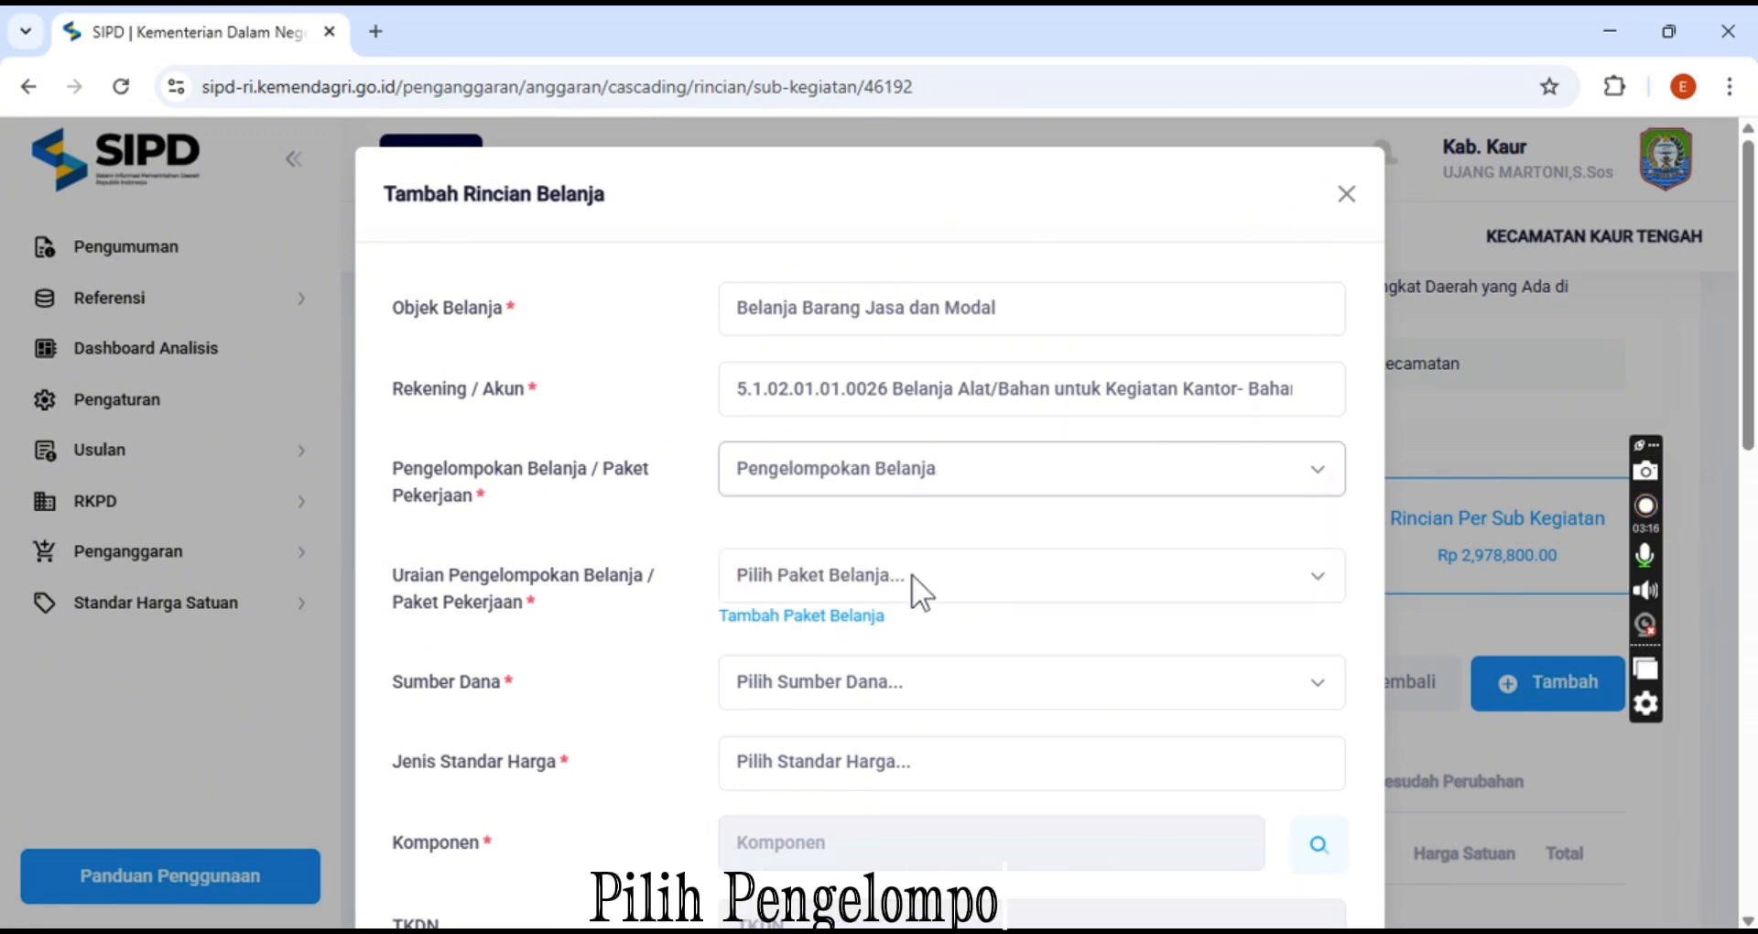
pyautogui.click(910, 574)
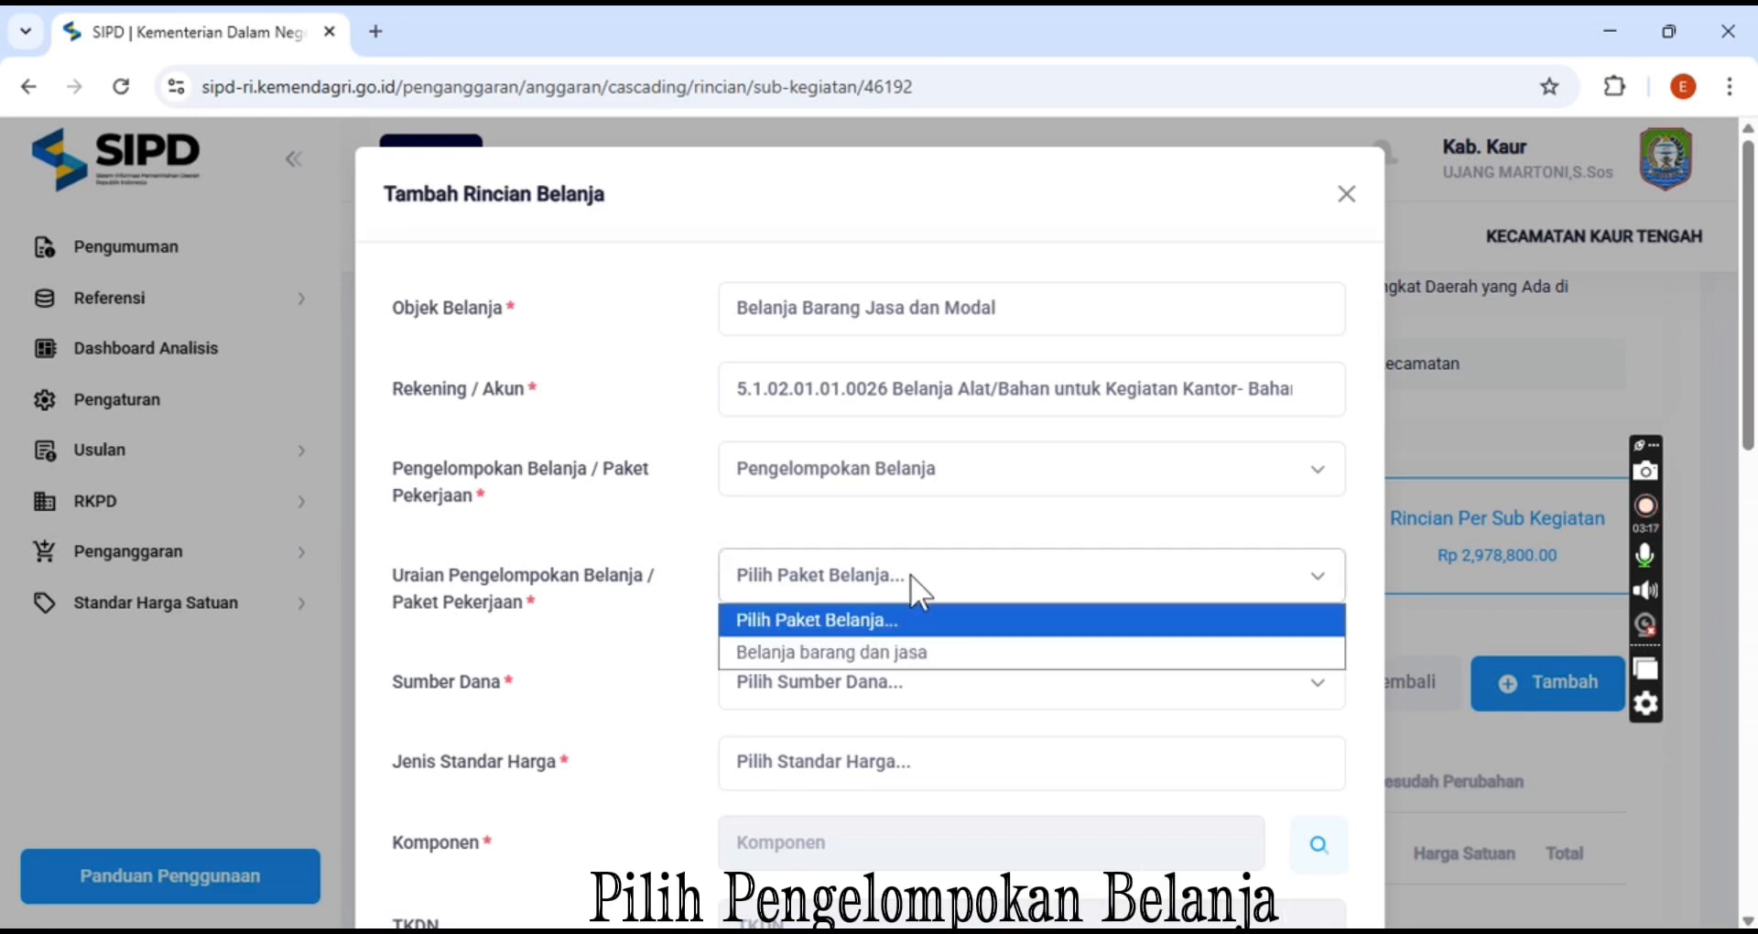
pyautogui.click(894, 647)
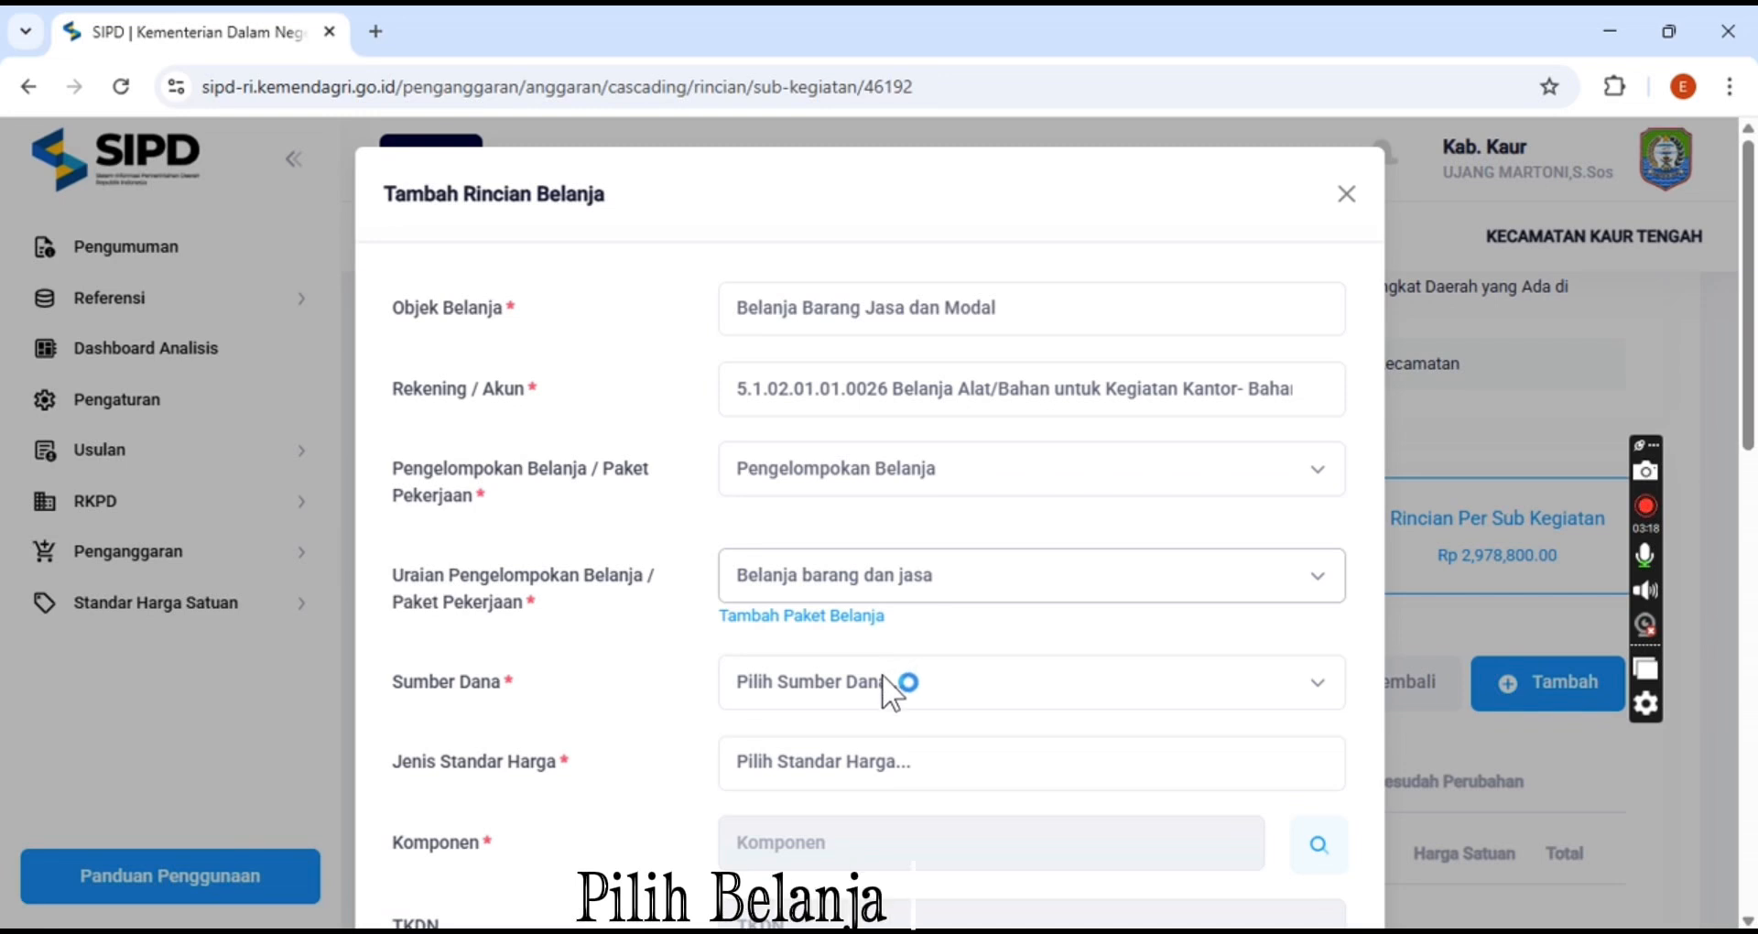
# Set the fund source to Dana Alokasi Umum (DAU) and the standard price type to SSH
pyautogui.click(882, 677)
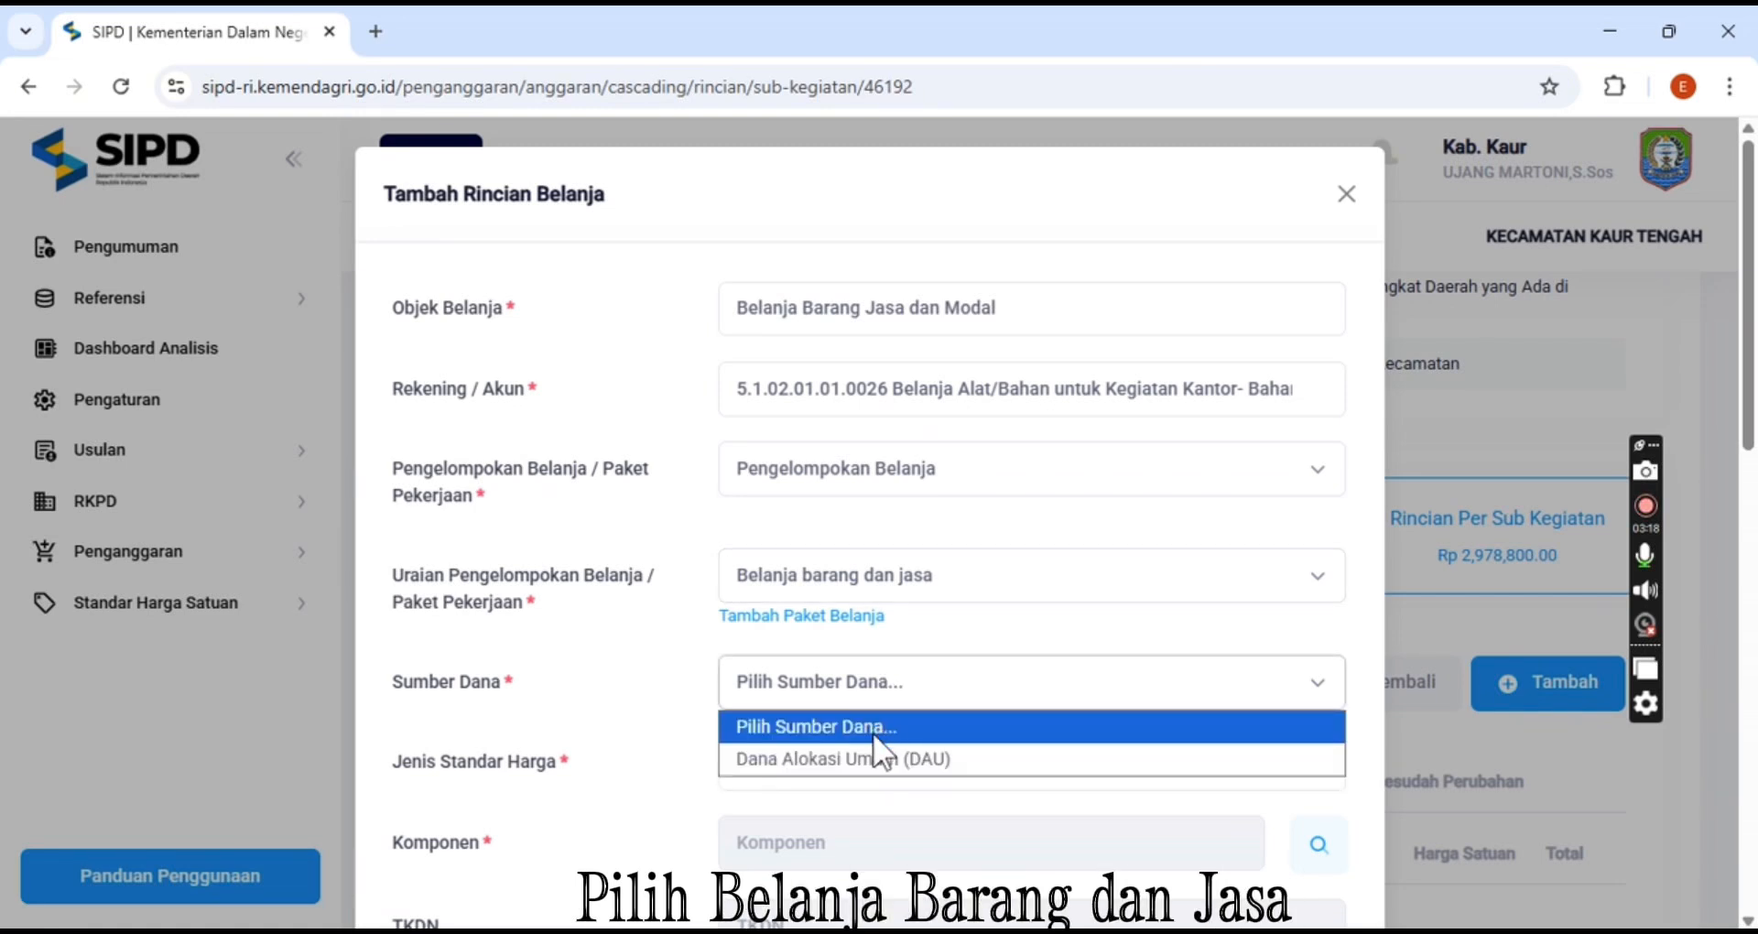
pyautogui.click(872, 758)
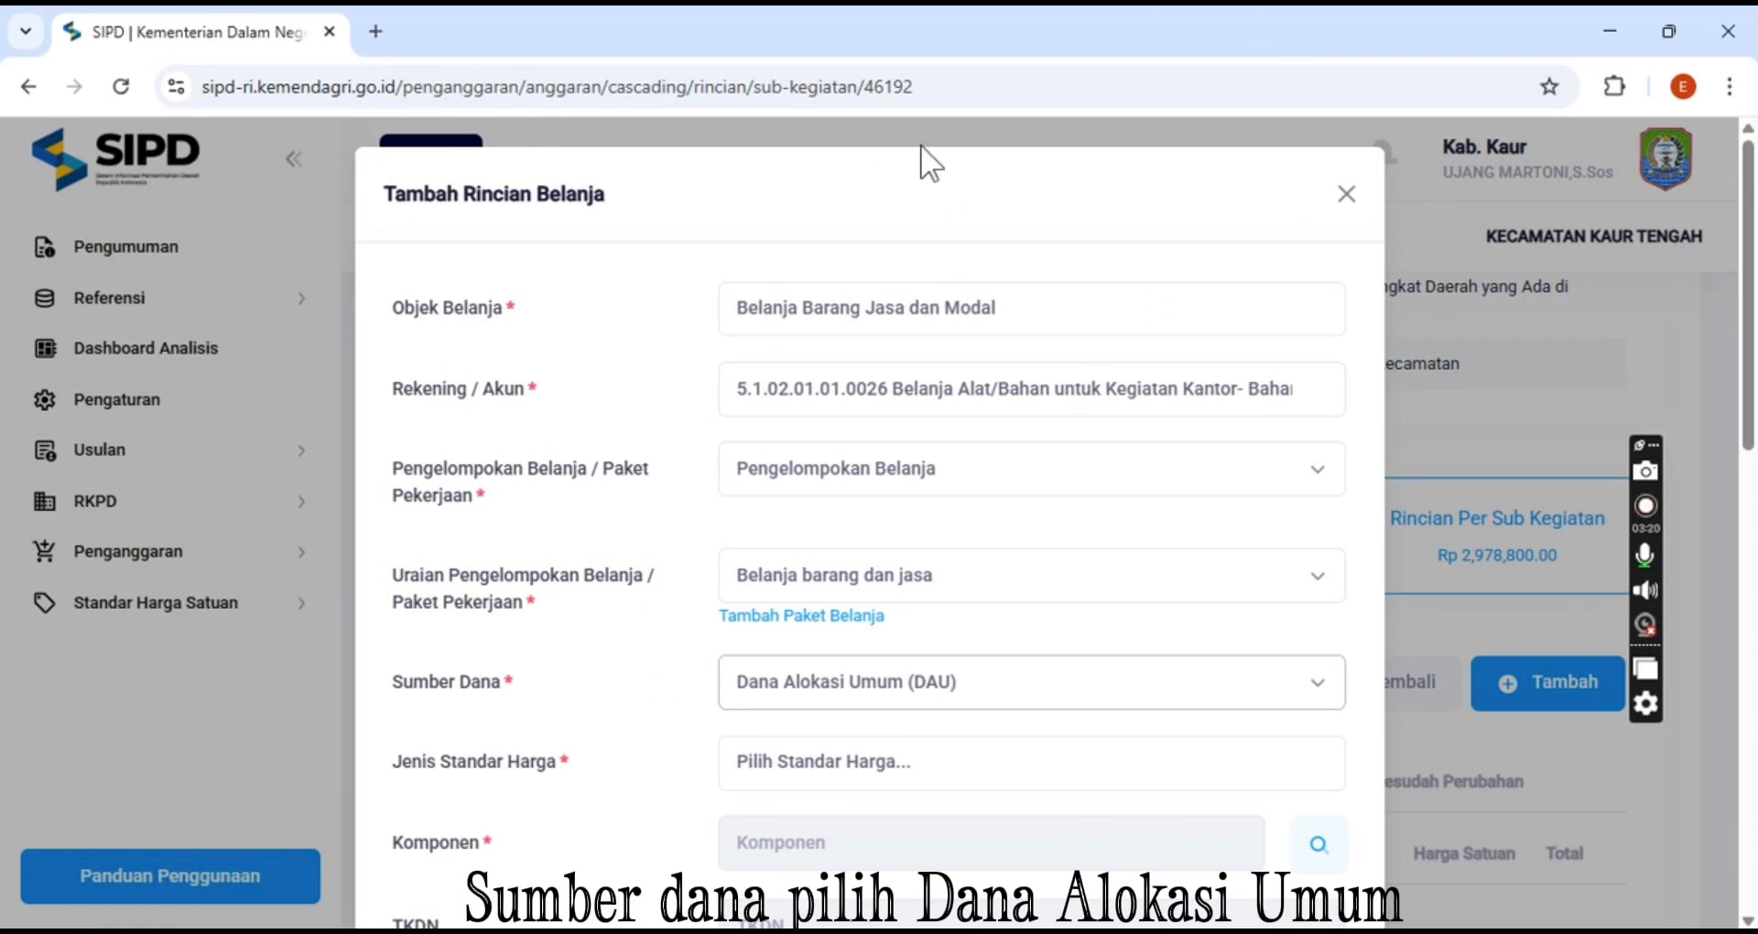
pyautogui.scroll(-3, 1064, 463)
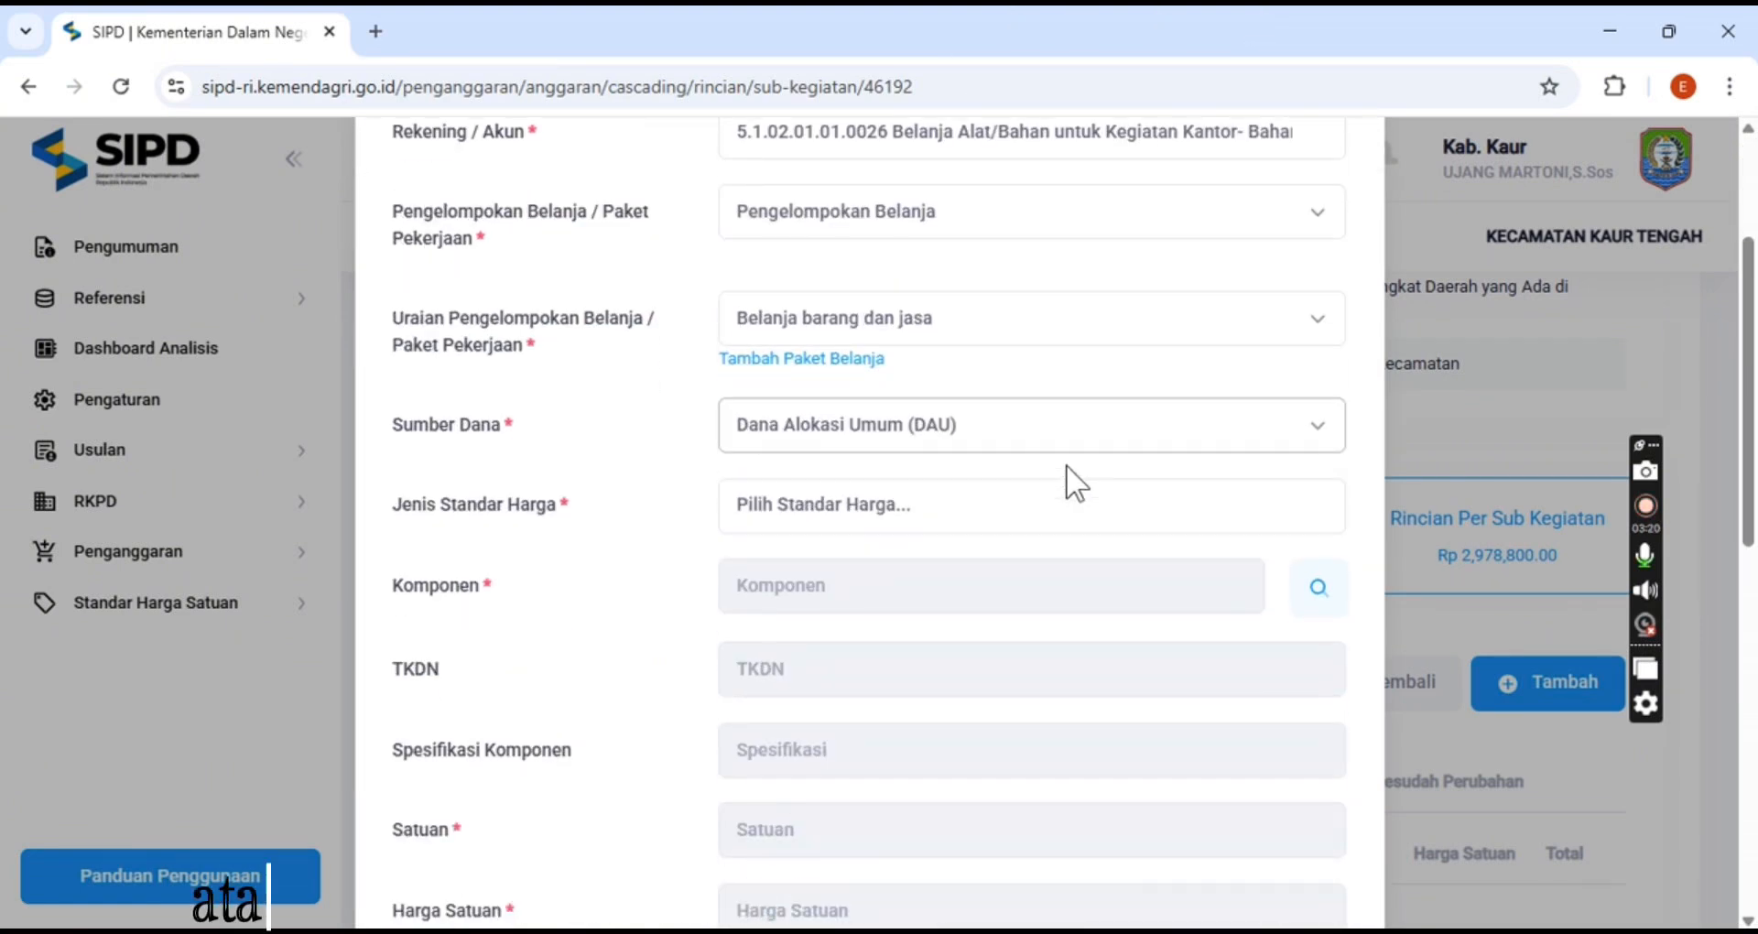
pyautogui.click(885, 502)
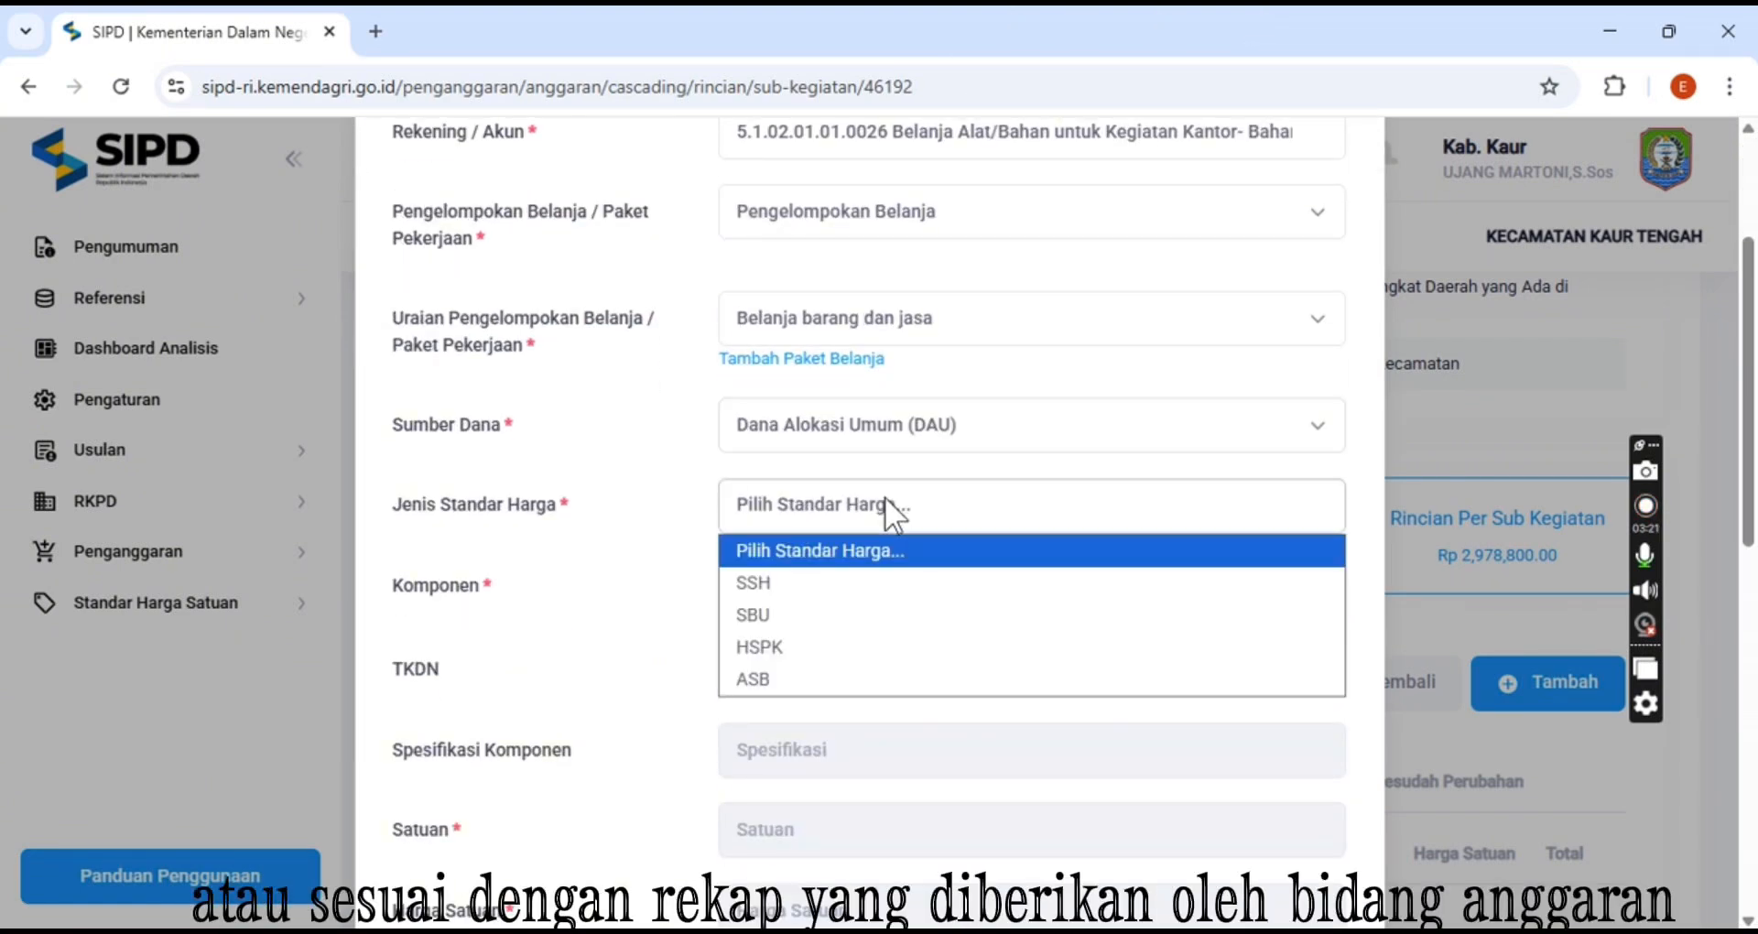
pyautogui.click(853, 583)
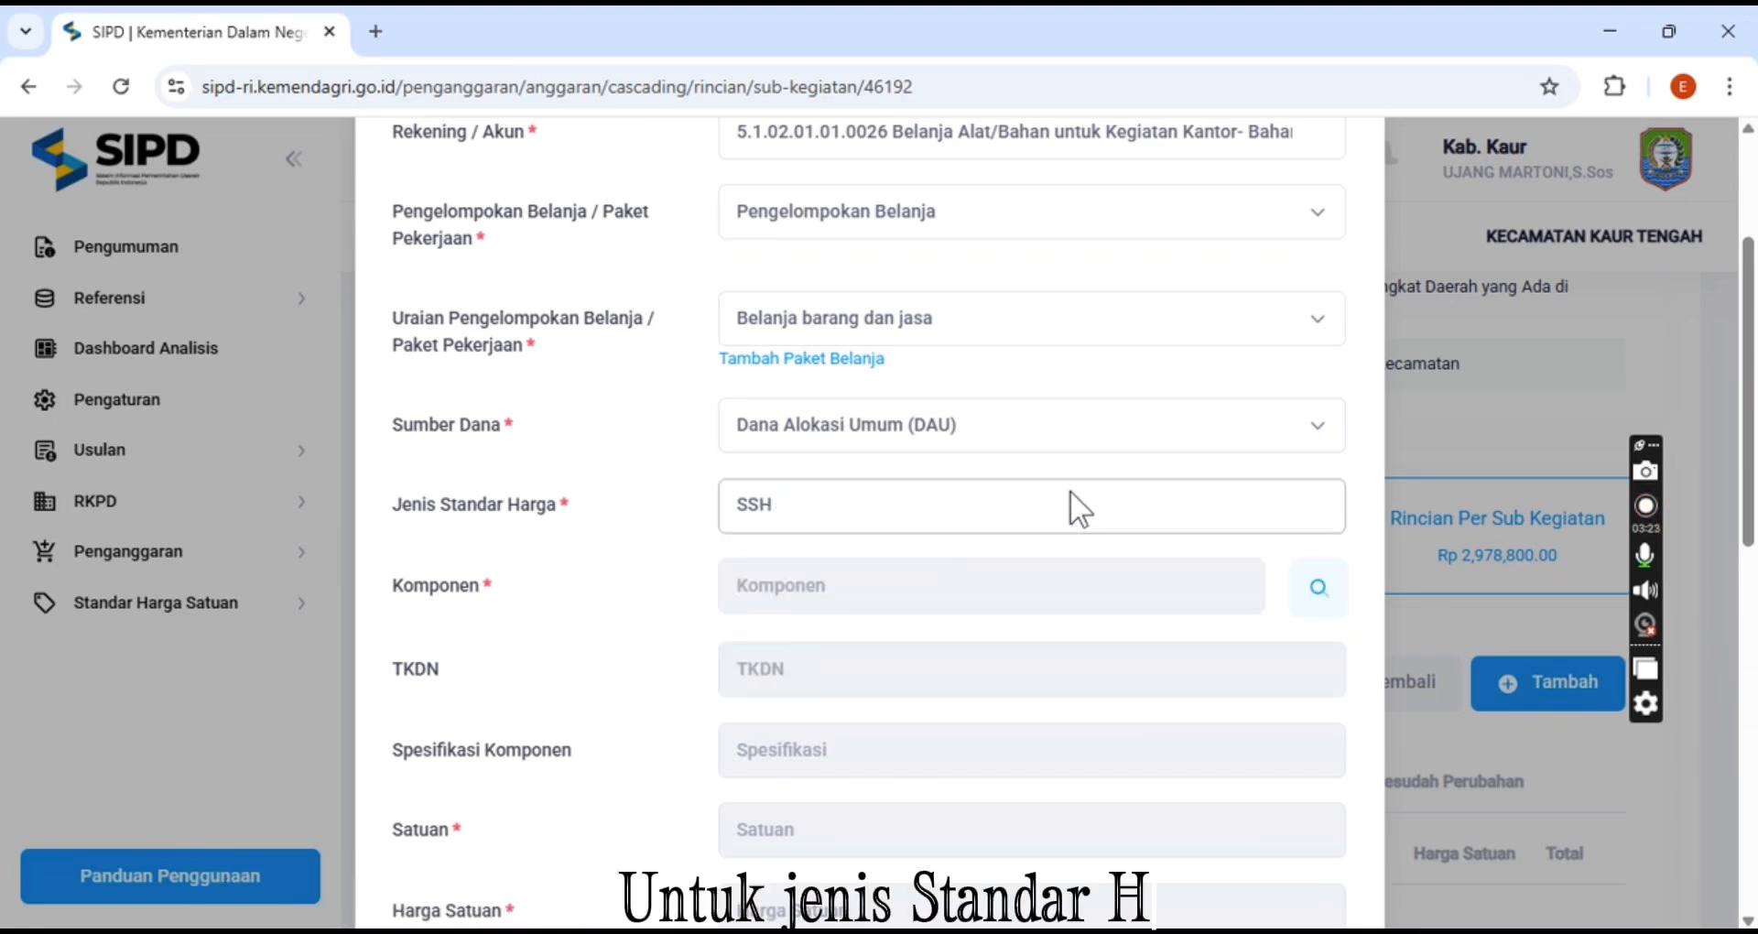
# Search the components for PENGG and select the Penggandaan component specified as Poto Copy
pyautogui.scroll(-2, 1067, 492)
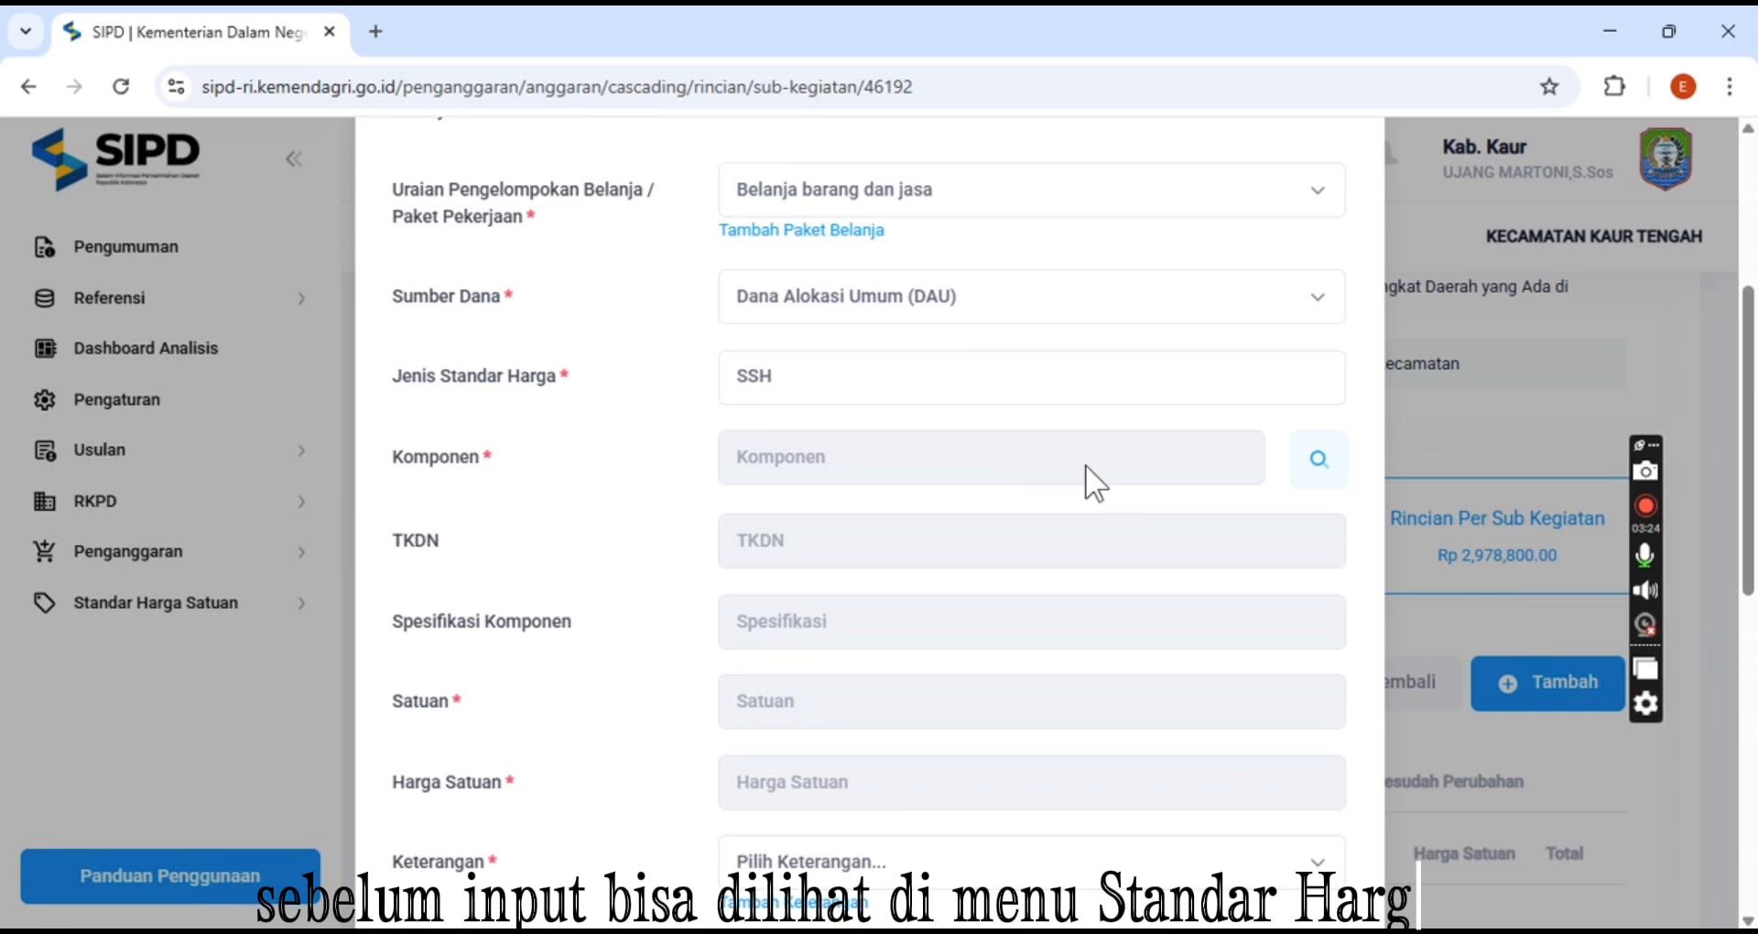
pyautogui.click(1312, 469)
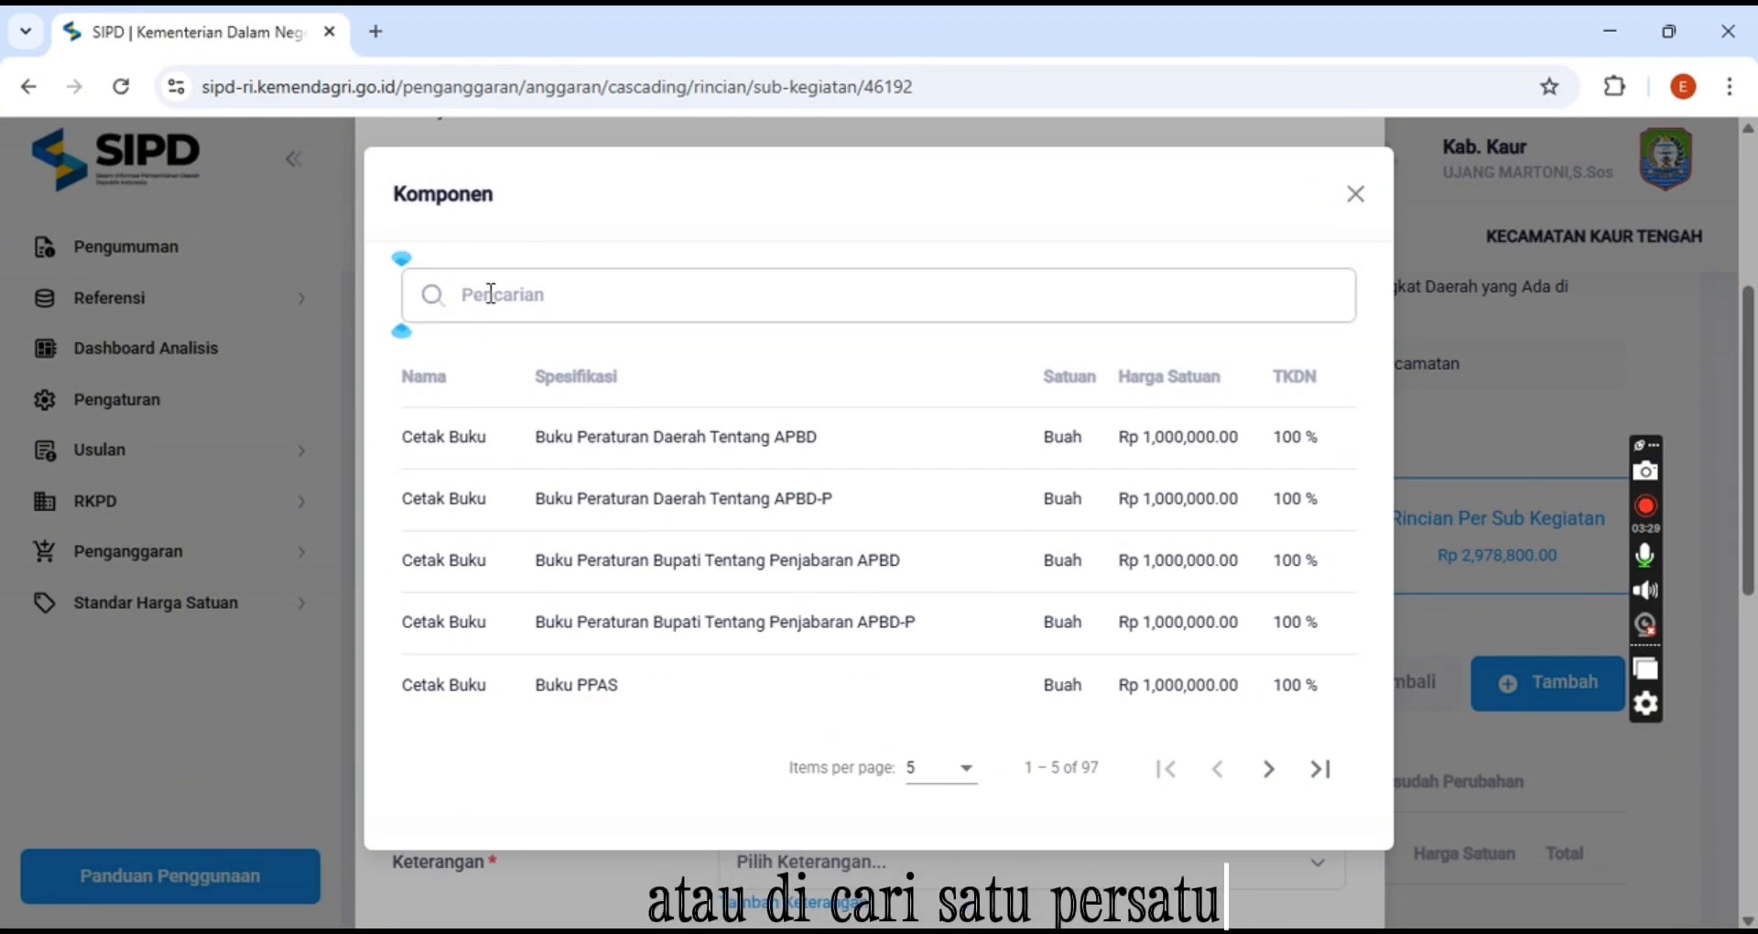
pyautogui.write('E')
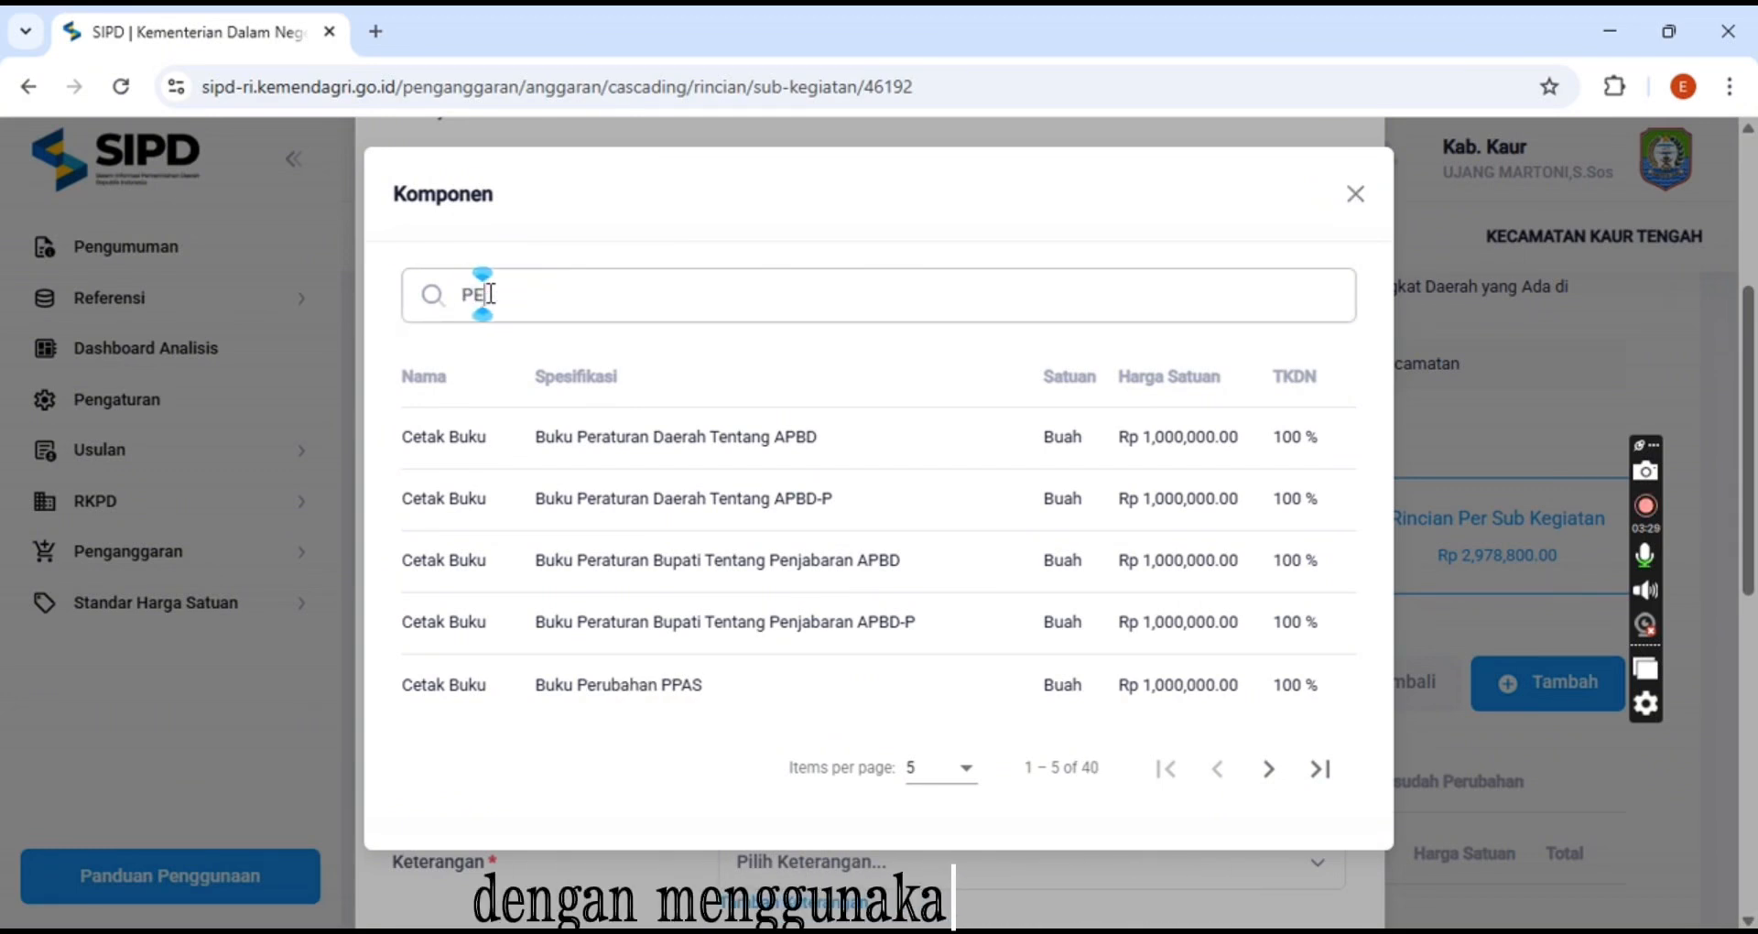
pyautogui.write('NGG')
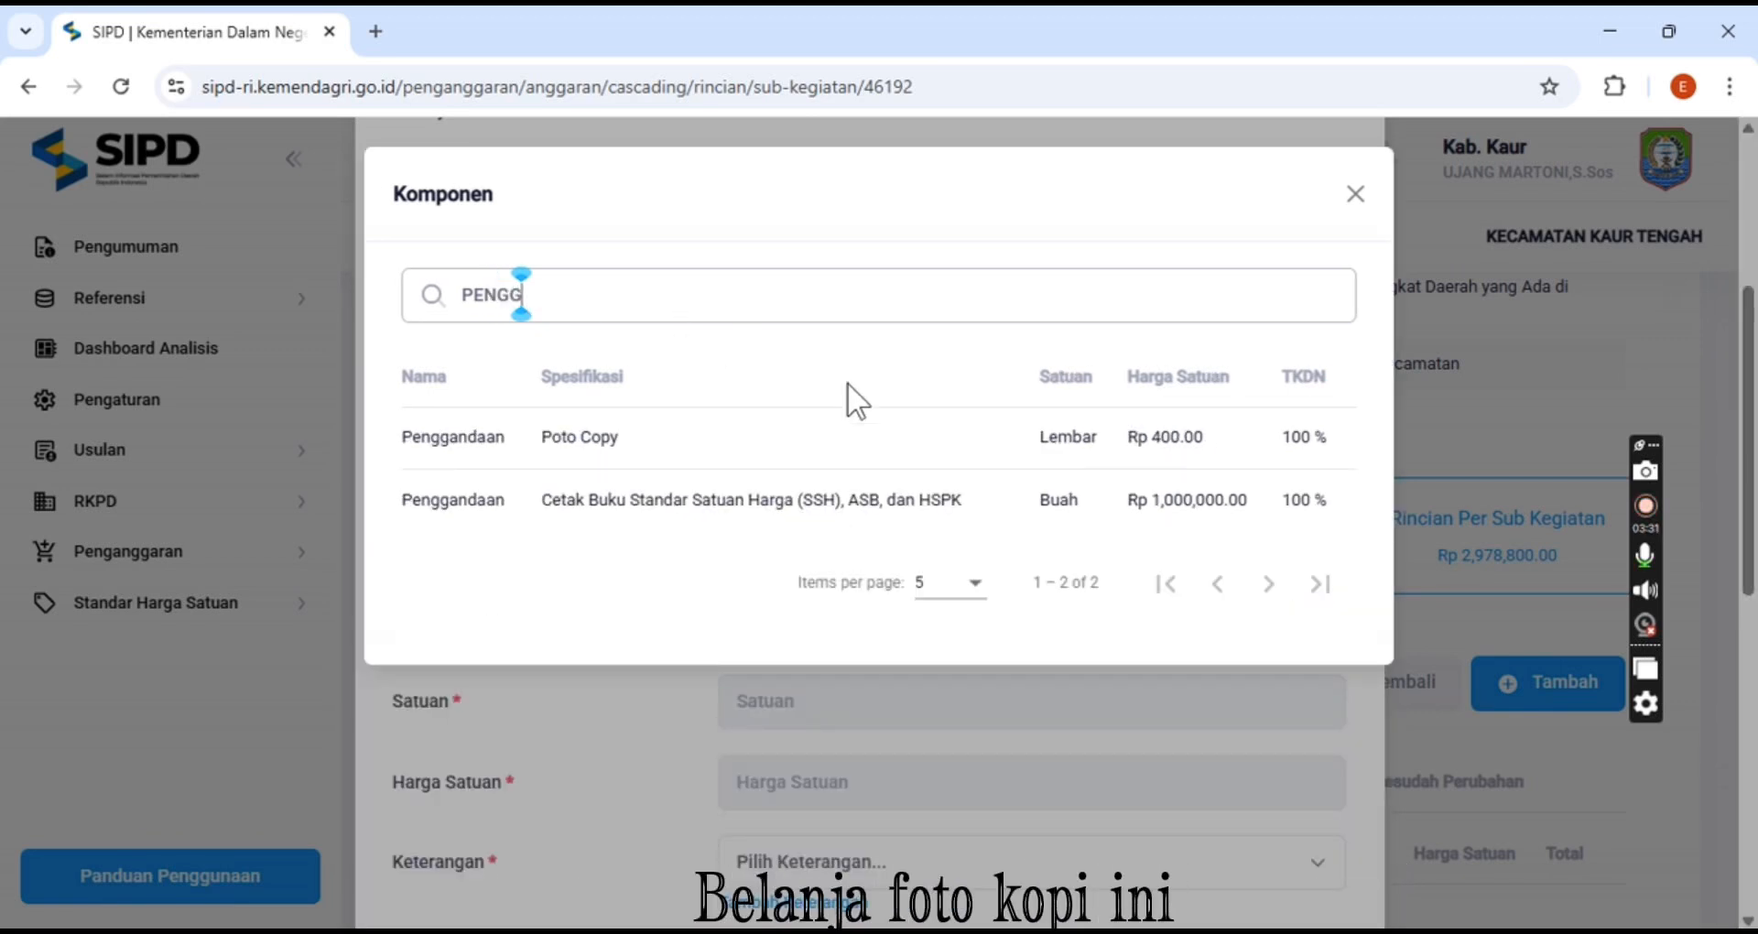
pyautogui.click(877, 457)
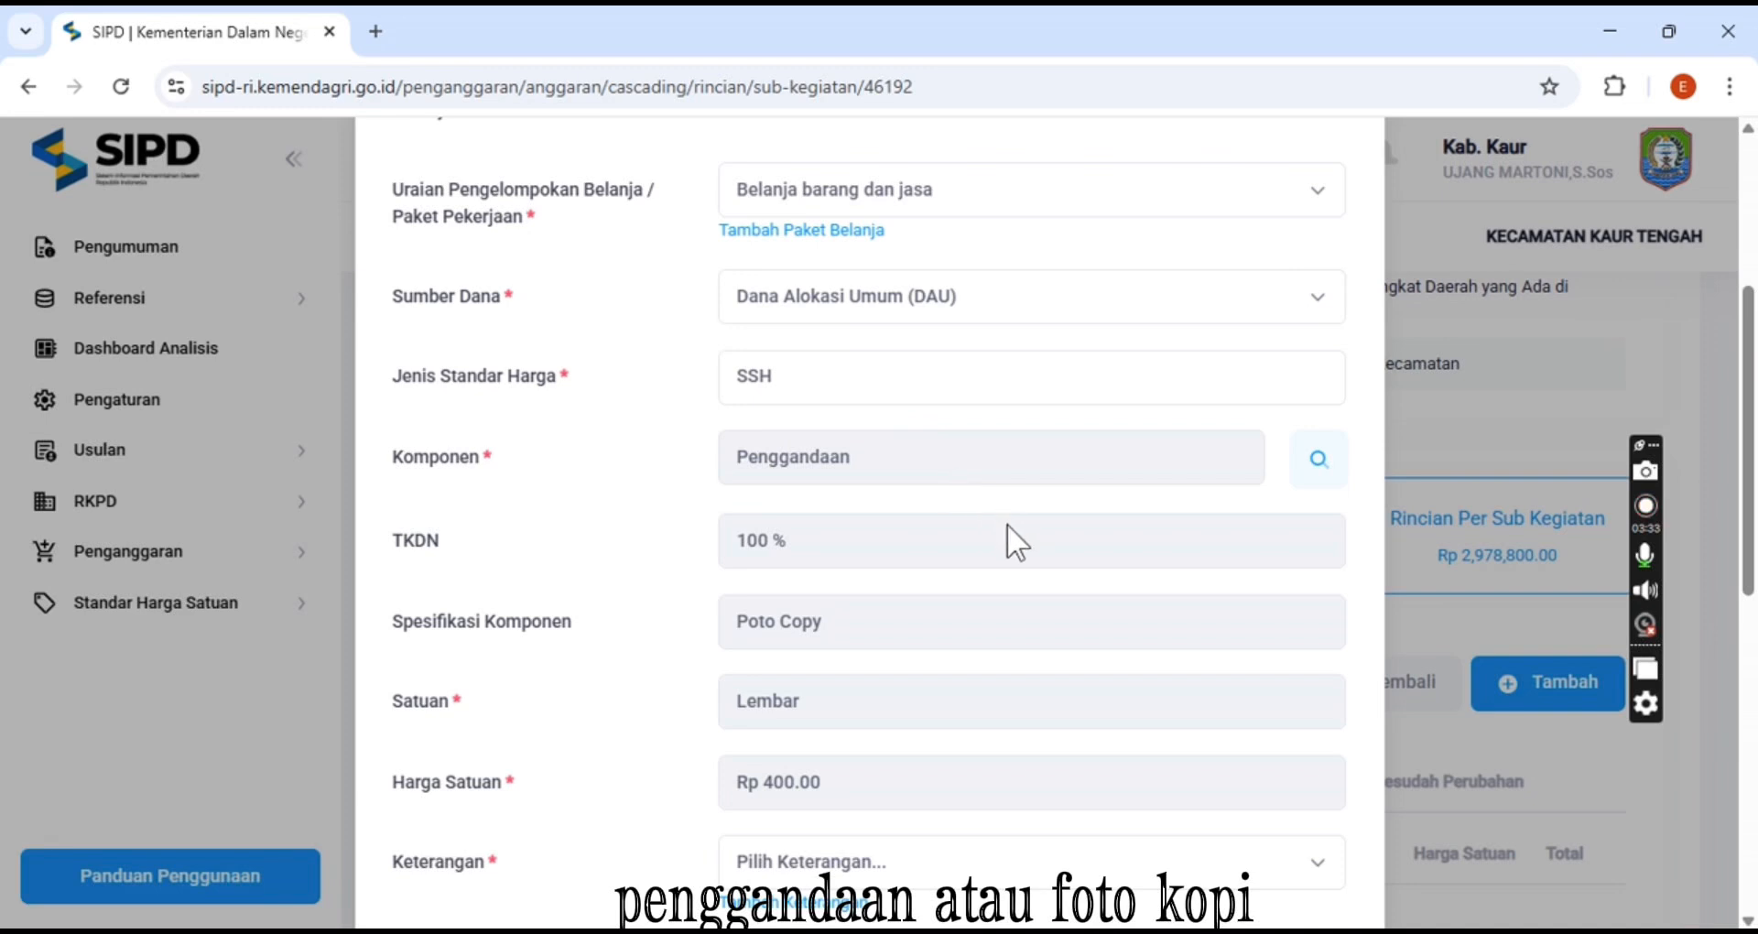
# Set the description to Belanja Alat/Bahan untuk Kegiatan Kantor- Bahan Cetak
pyautogui.scroll(-2, 1008, 527)
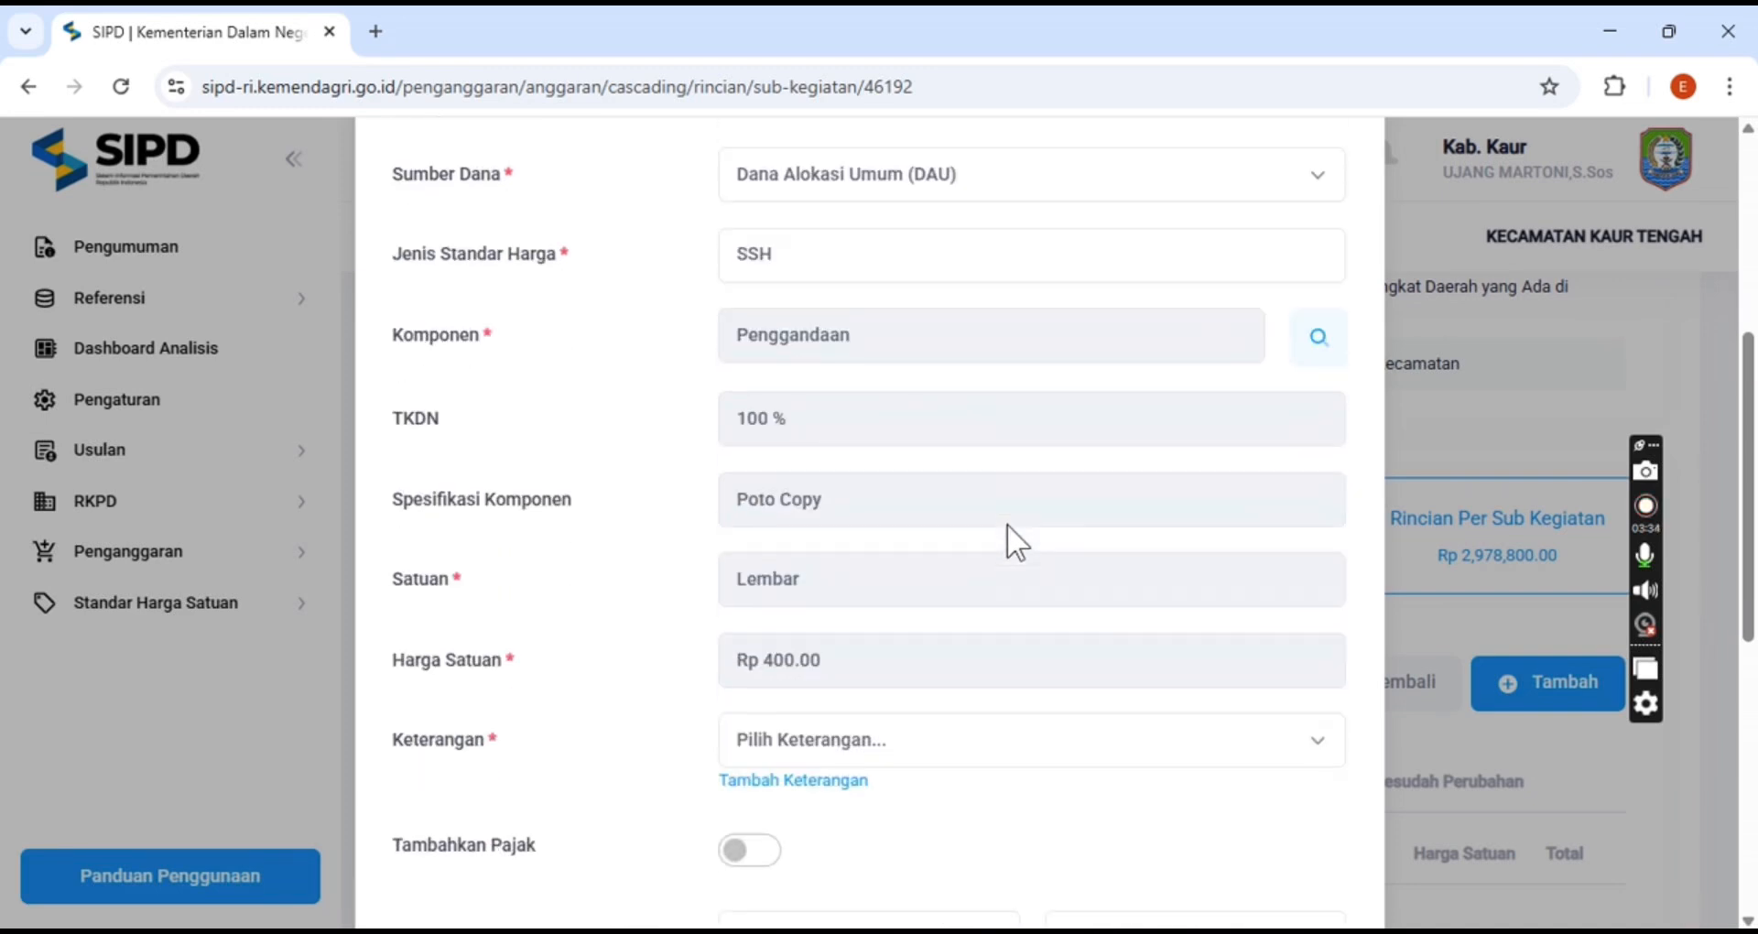
pyautogui.scroll(-4, 1008, 526)
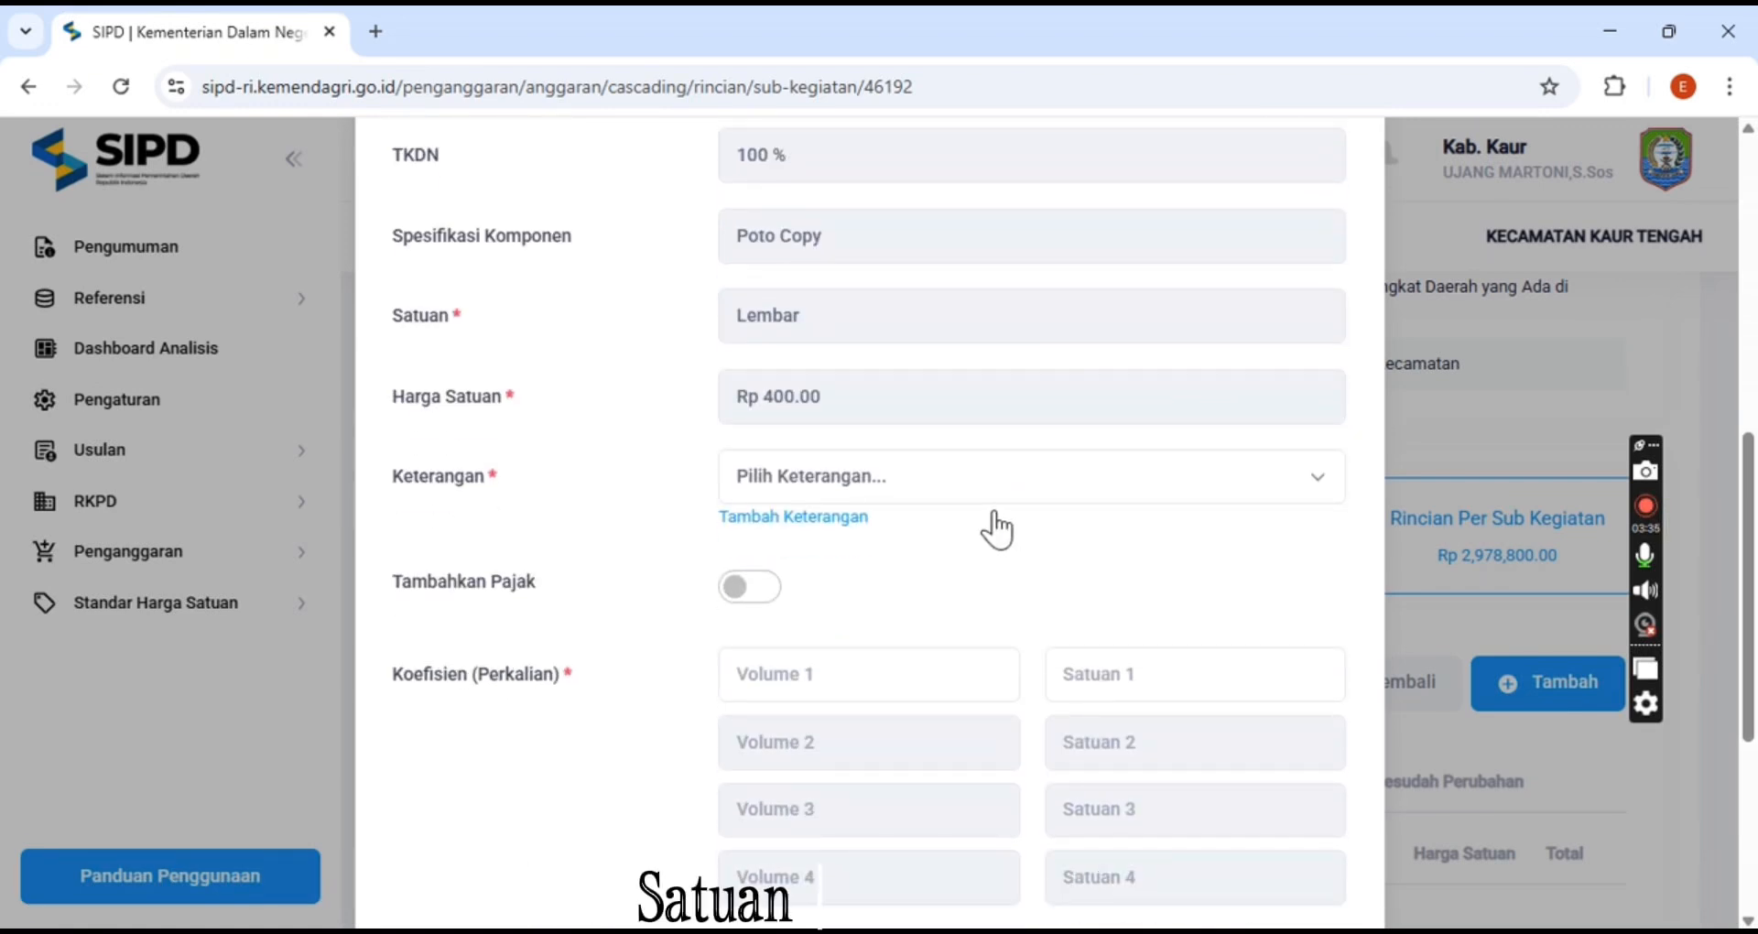
pyautogui.click(991, 492)
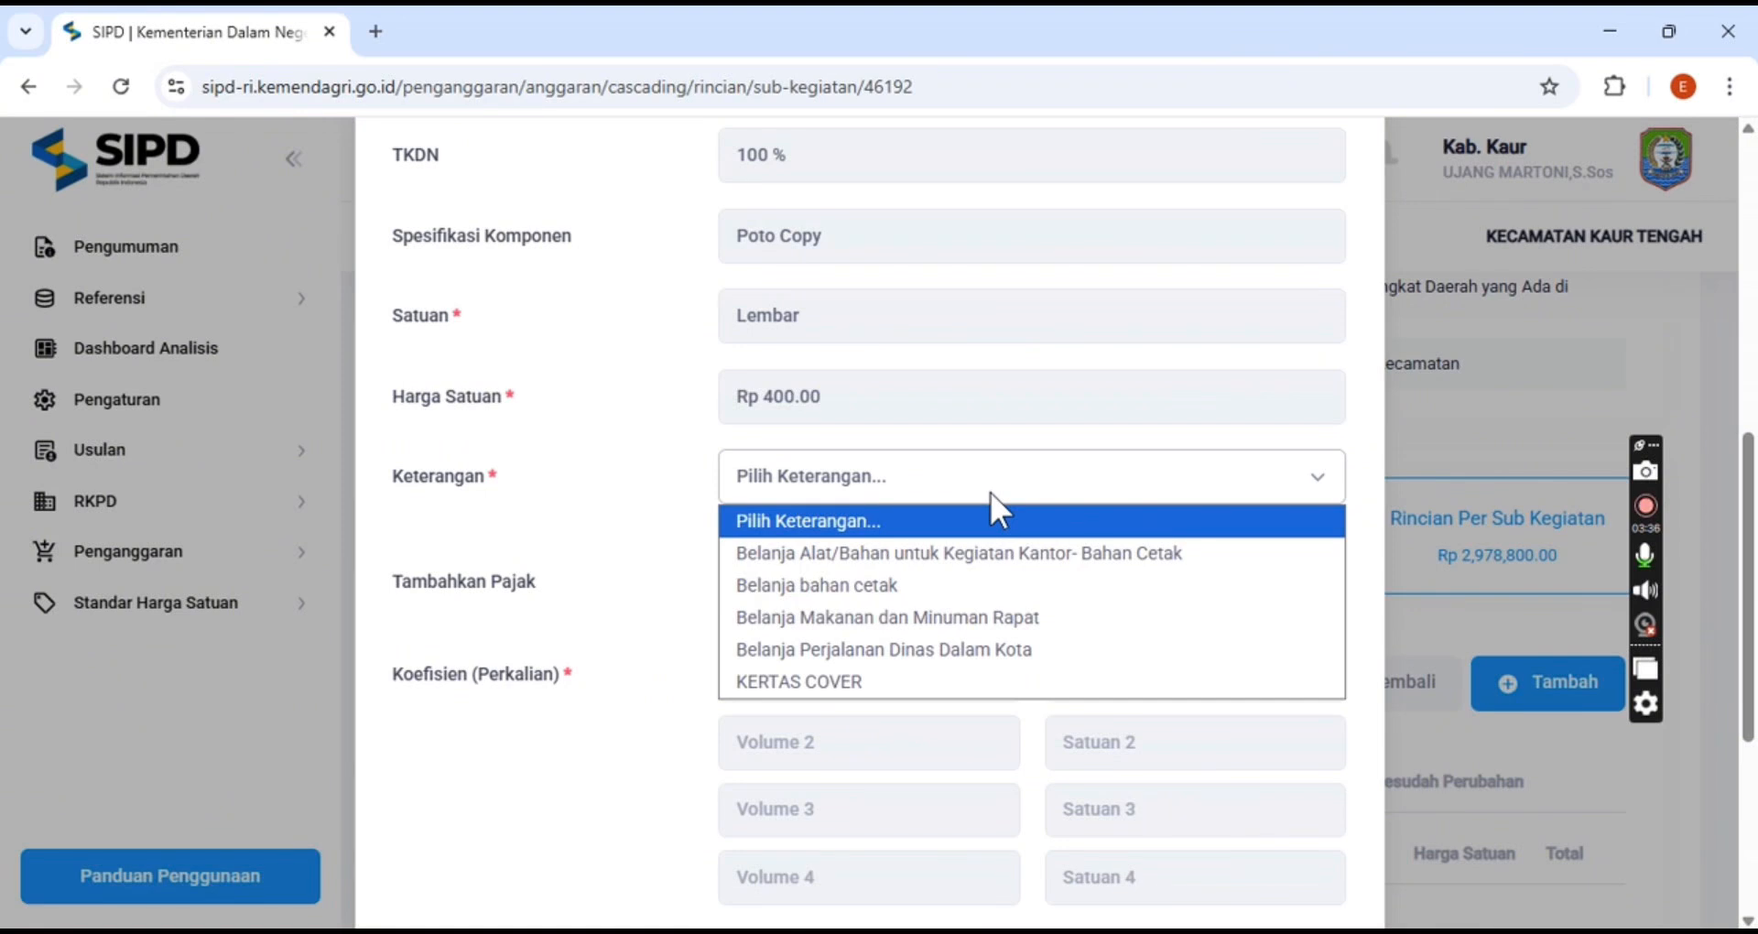
pyautogui.click(991, 547)
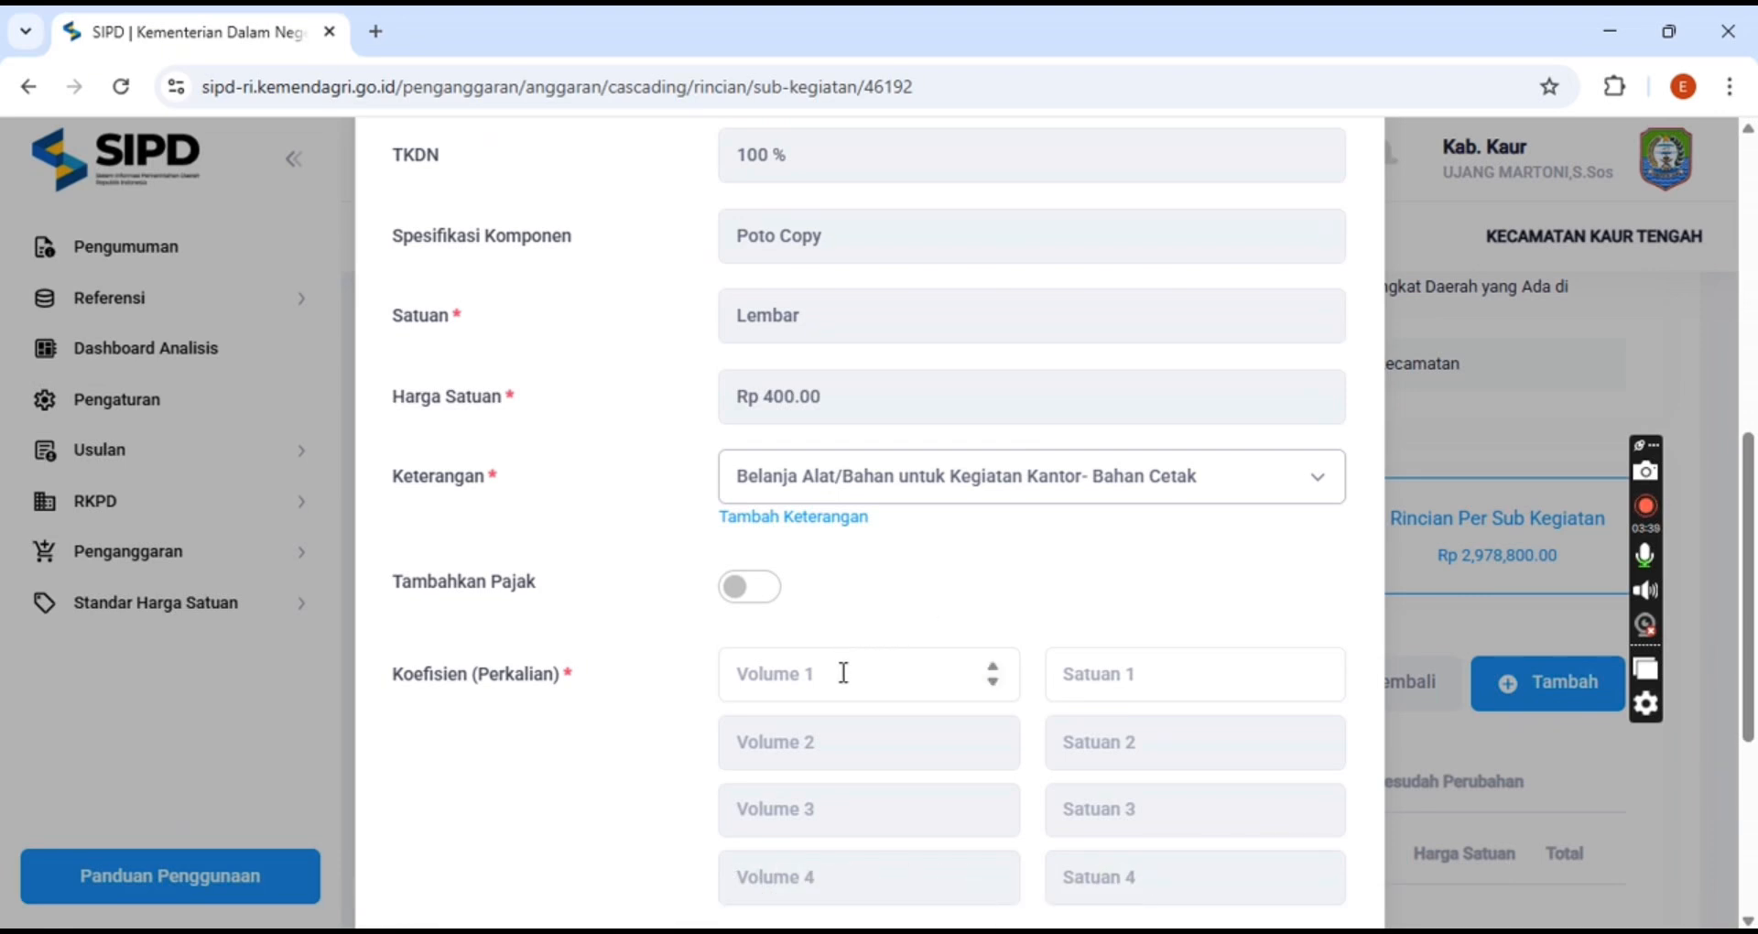
# Enter 1000 as the first coefficient volume for the photocopy item
pyautogui.scroll(-2, 842, 672)
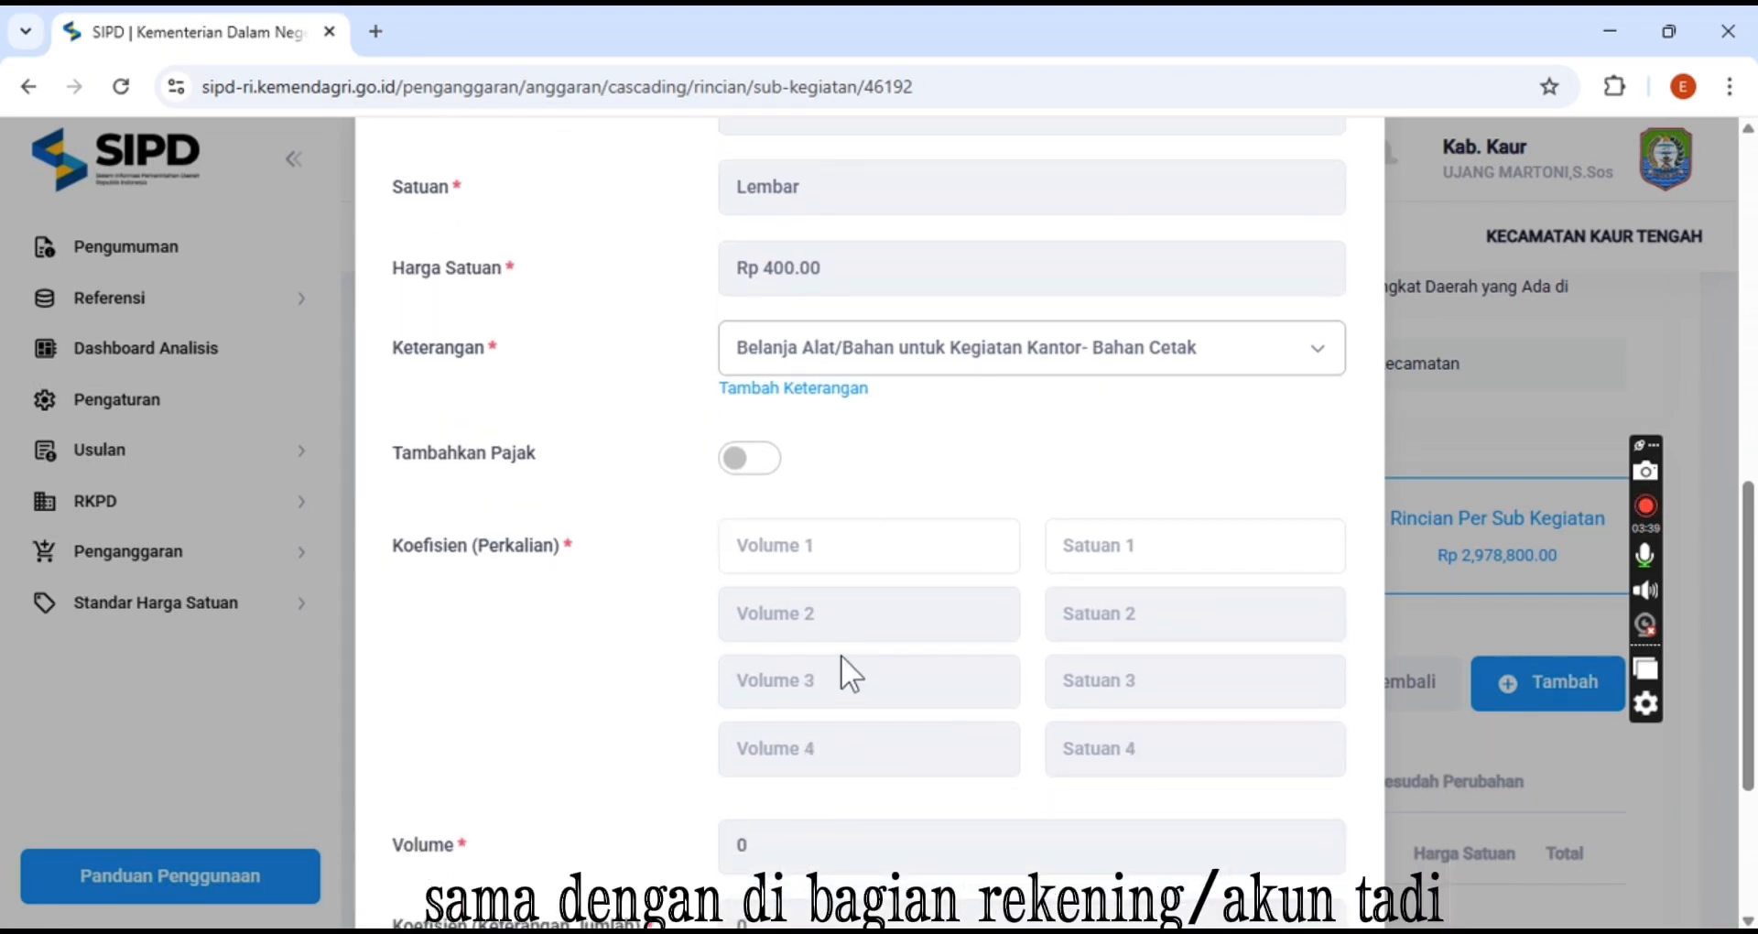
pyautogui.click(814, 559)
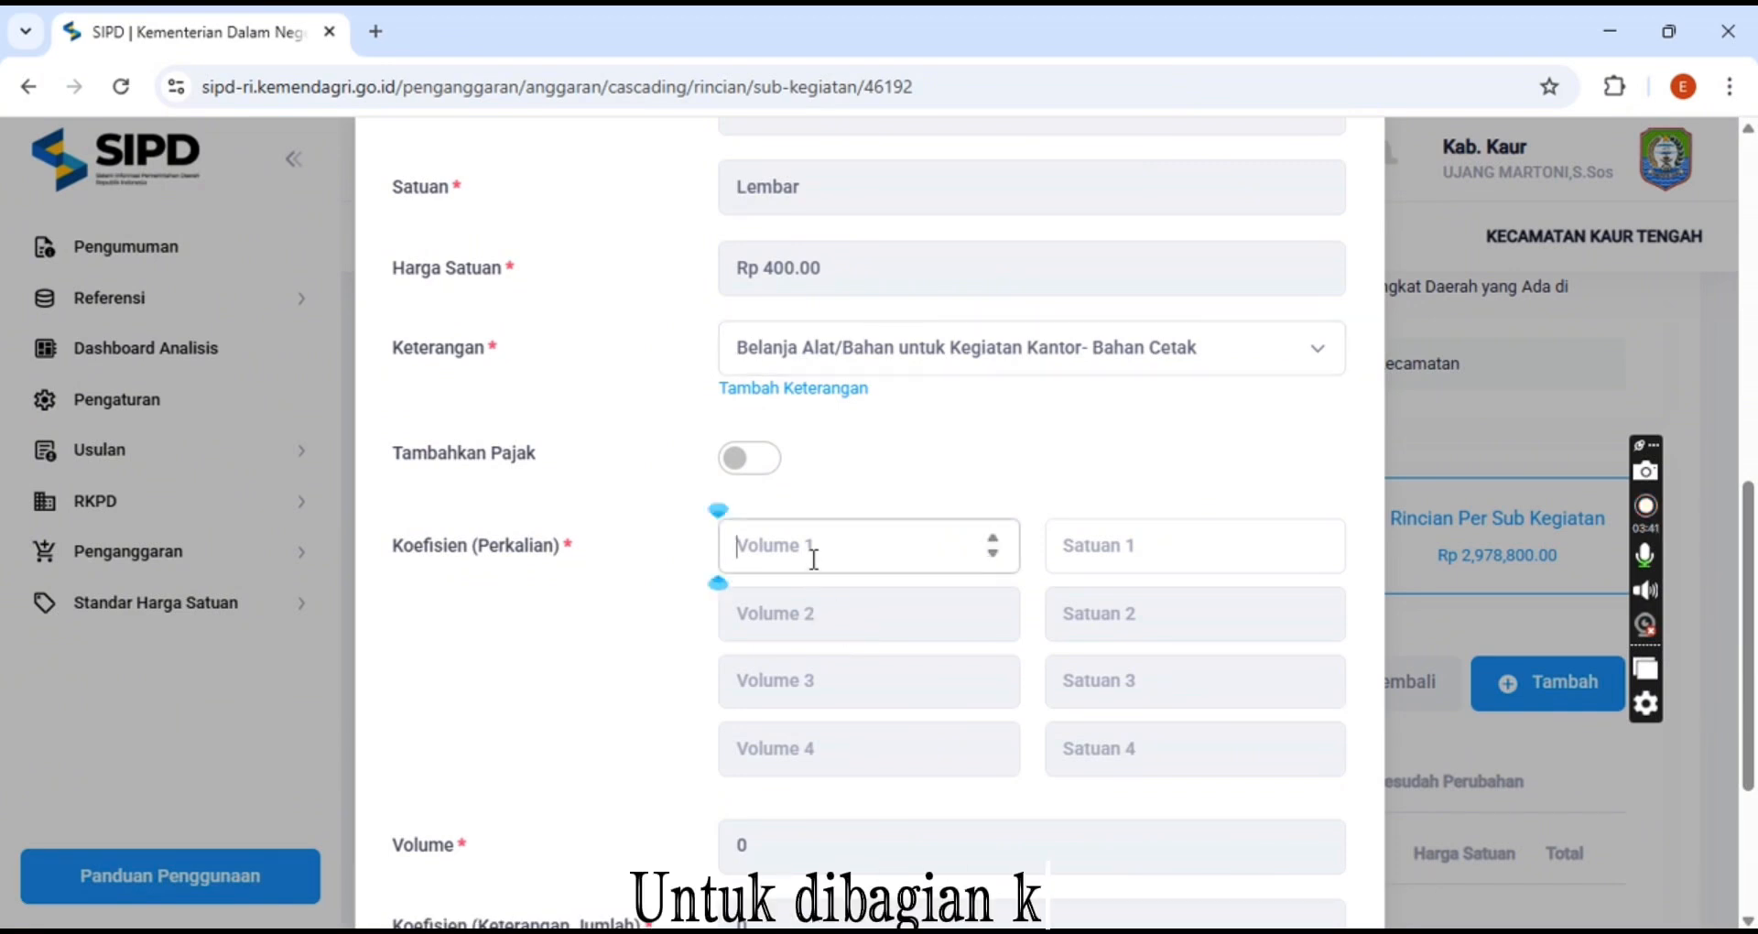
pyautogui.write('1')
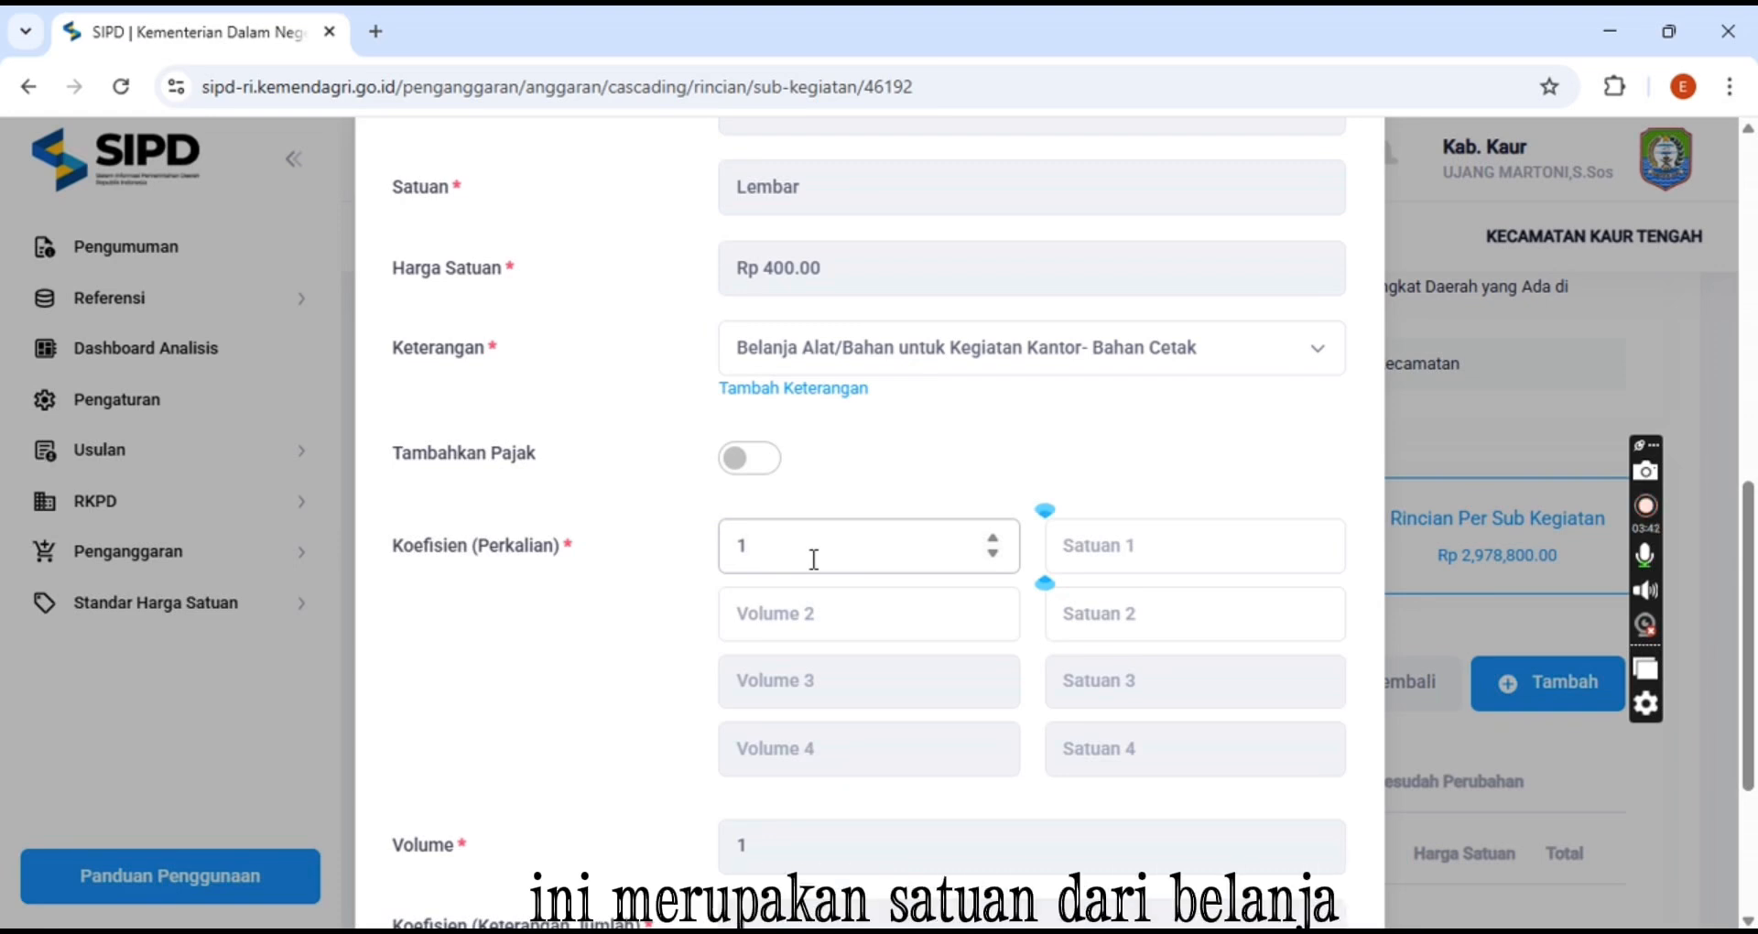
pyautogui.write('000')
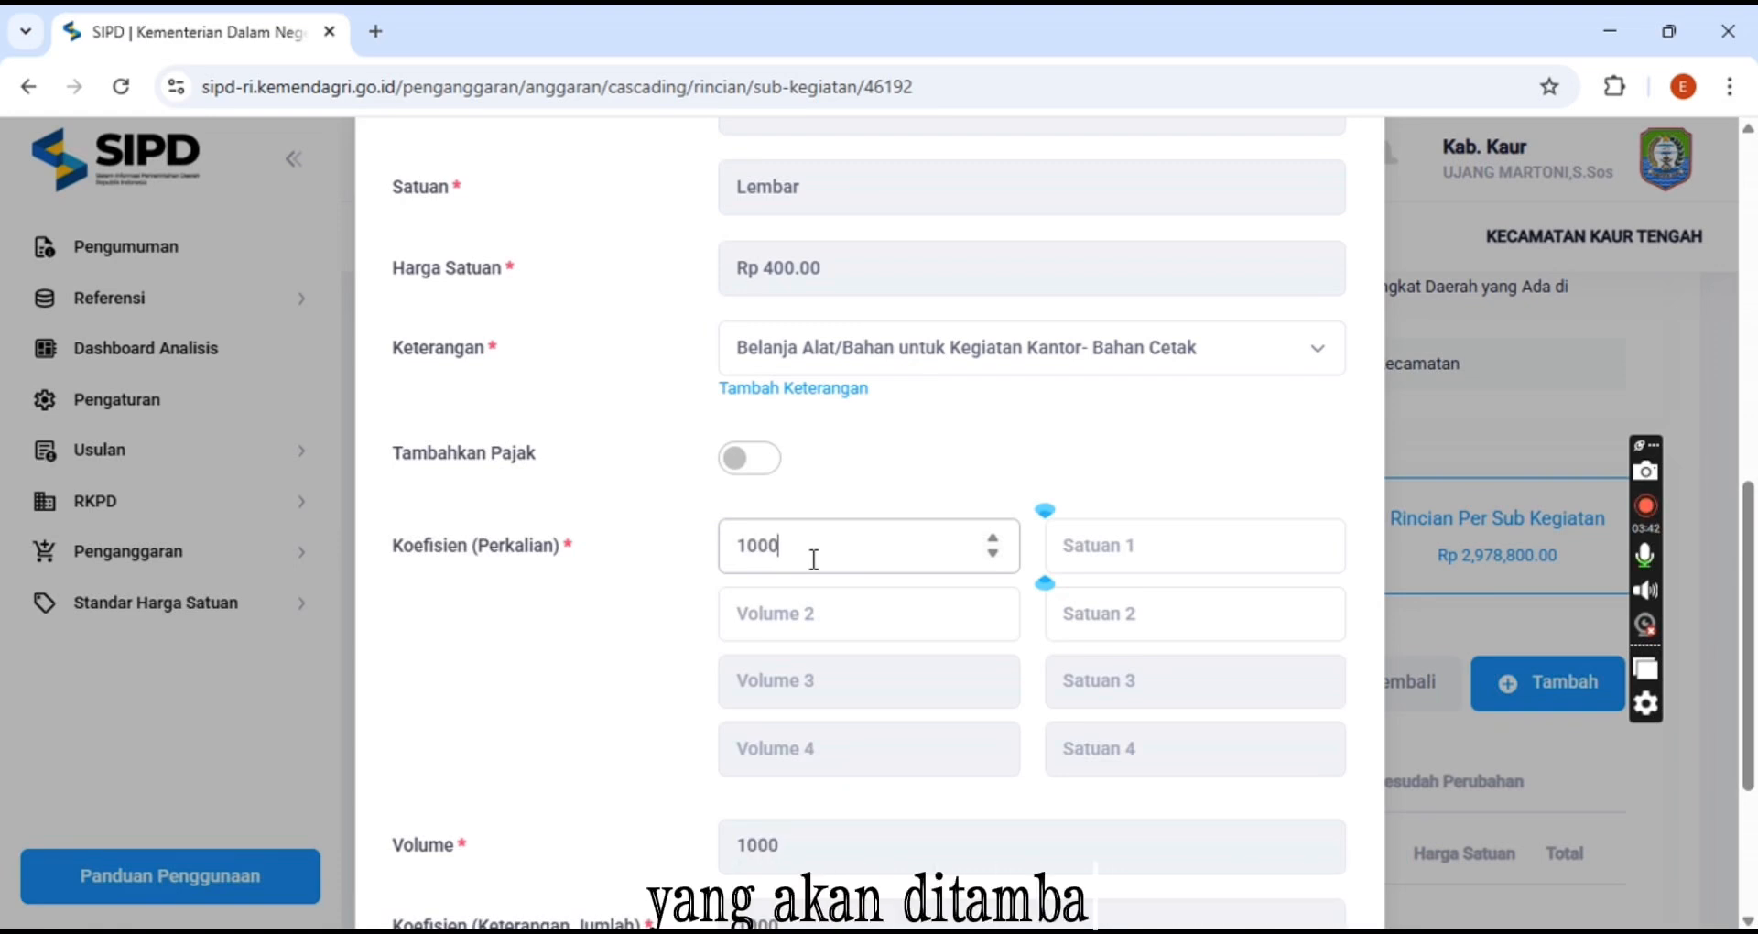
pyautogui.scroll(-3, 814, 559)
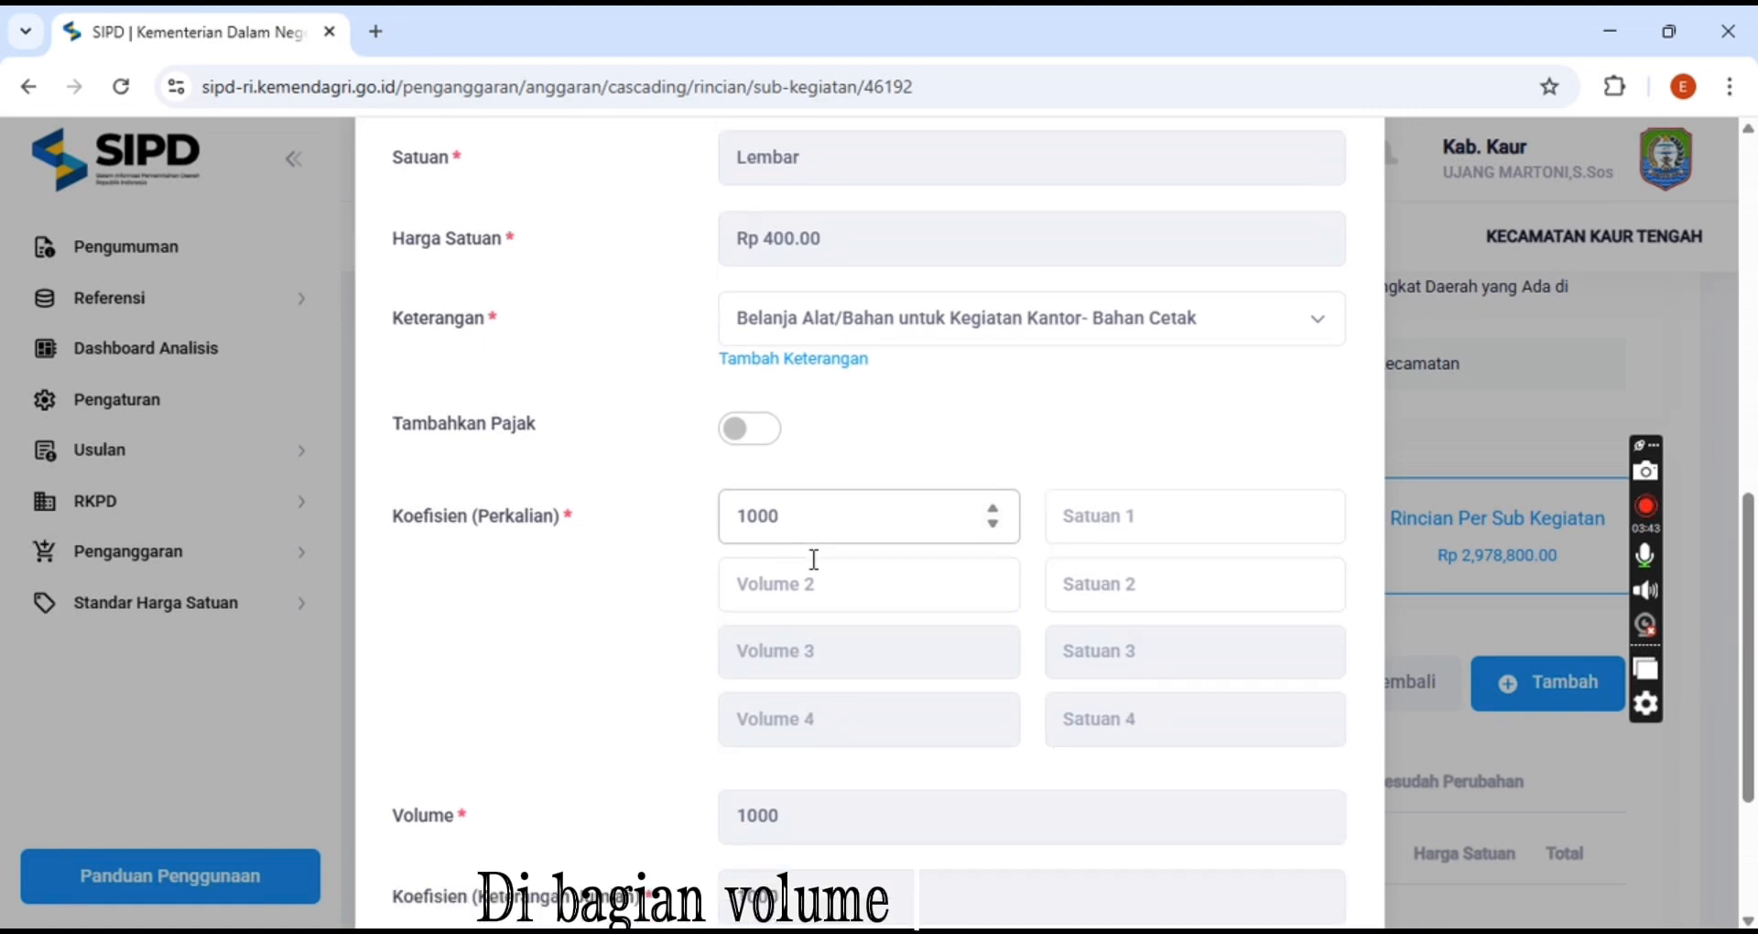
pyautogui.scroll(-1, 814, 559)
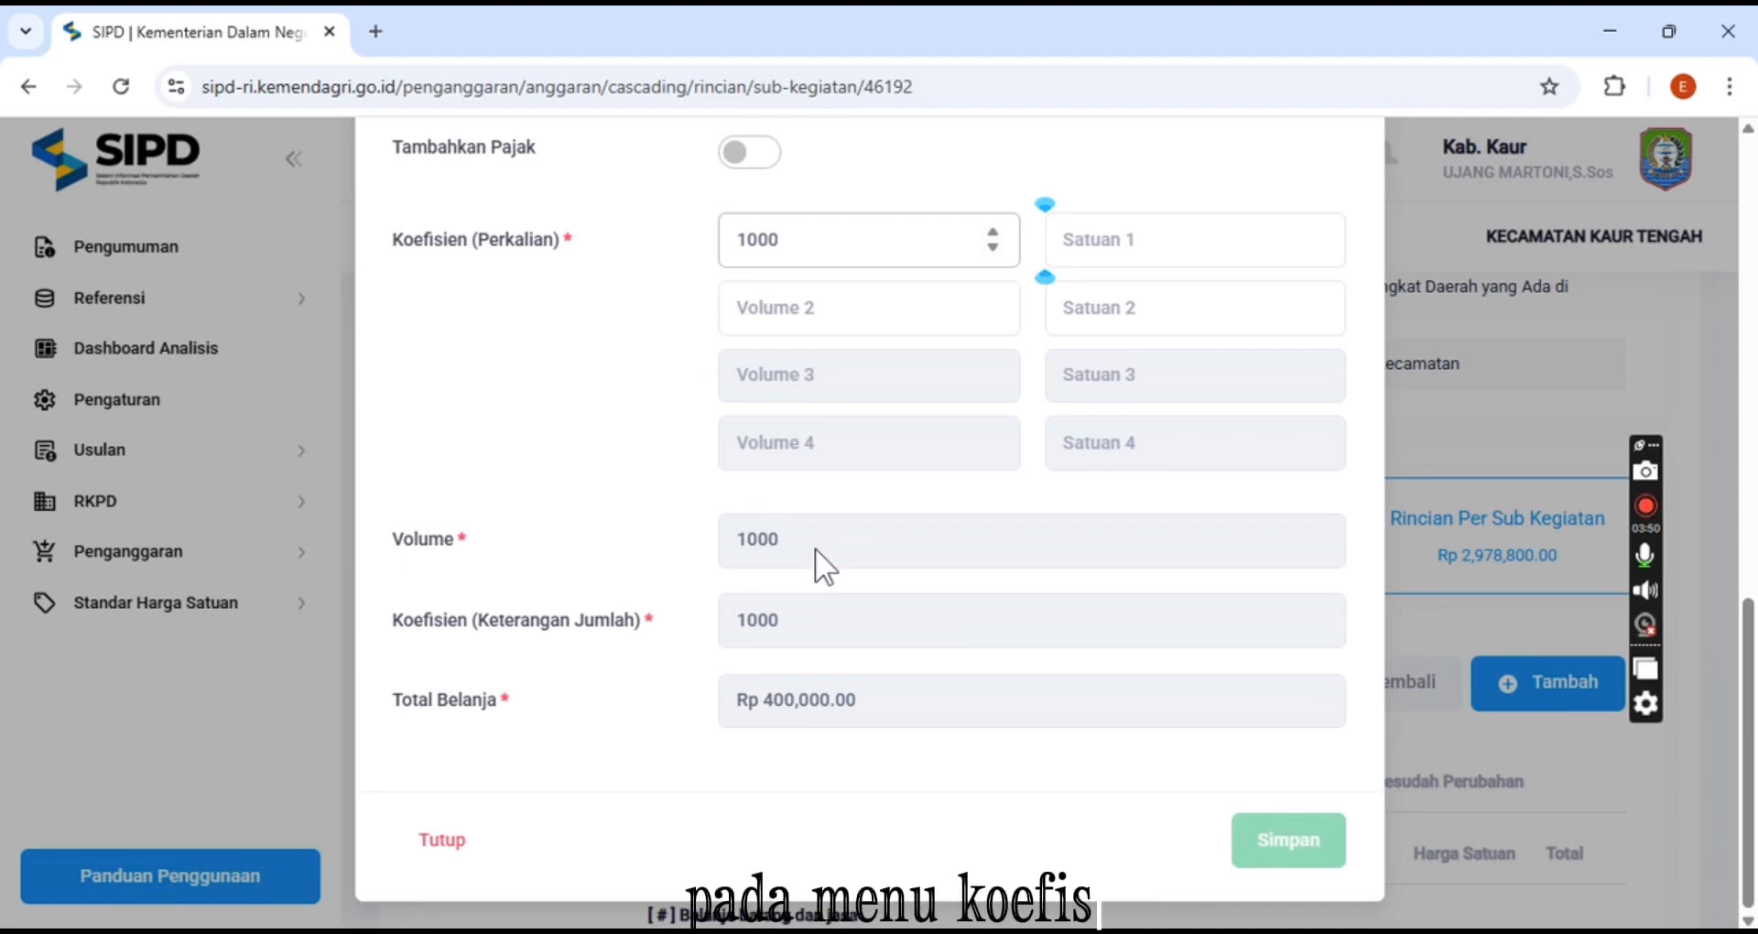
# Set the first coefficient unit to Lembar
pyautogui.click(1077, 240)
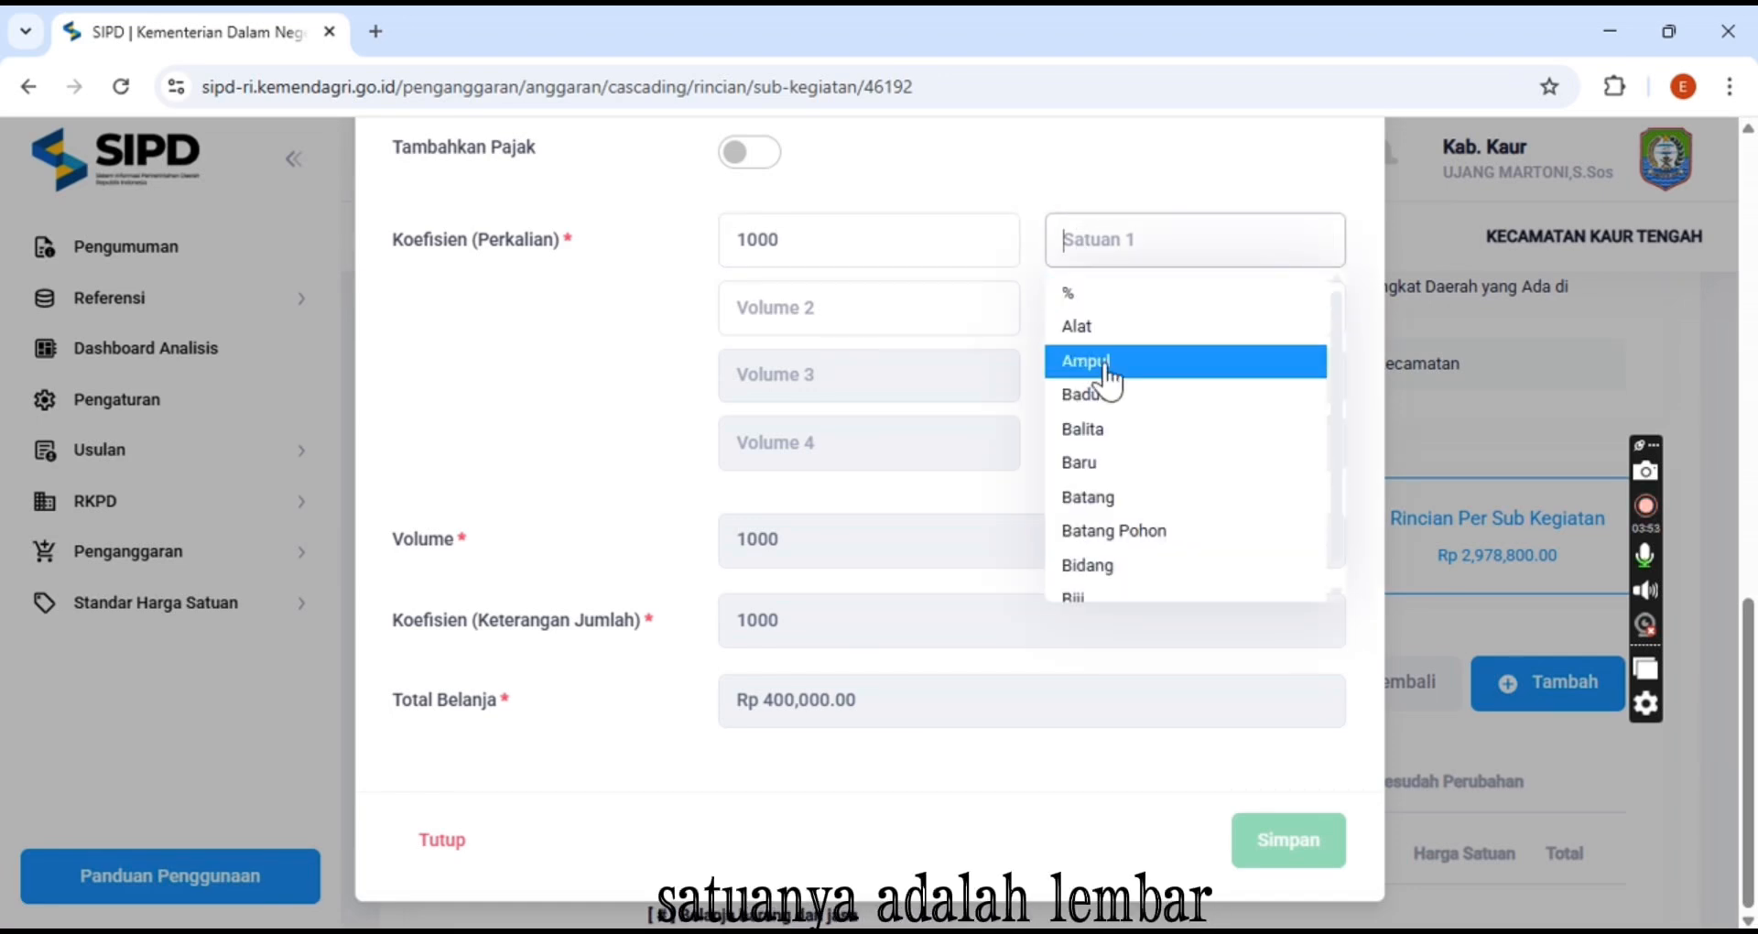
pyautogui.scroll(-1, 1127, 445)
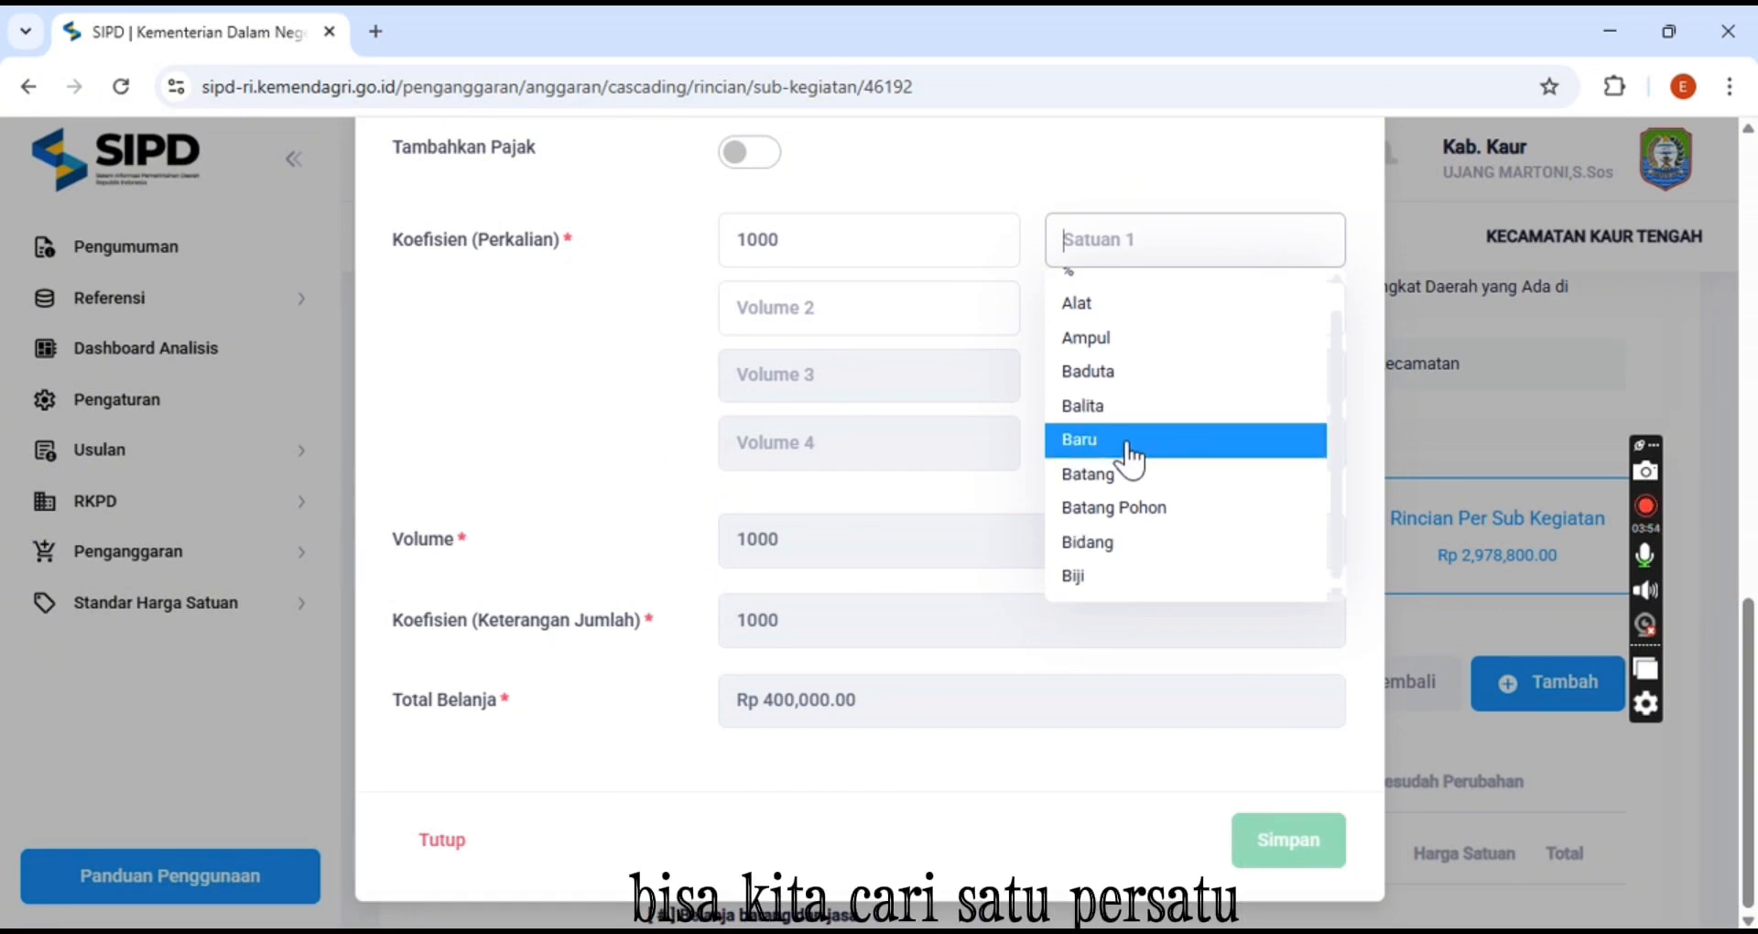
pyautogui.scroll(1, 1128, 451)
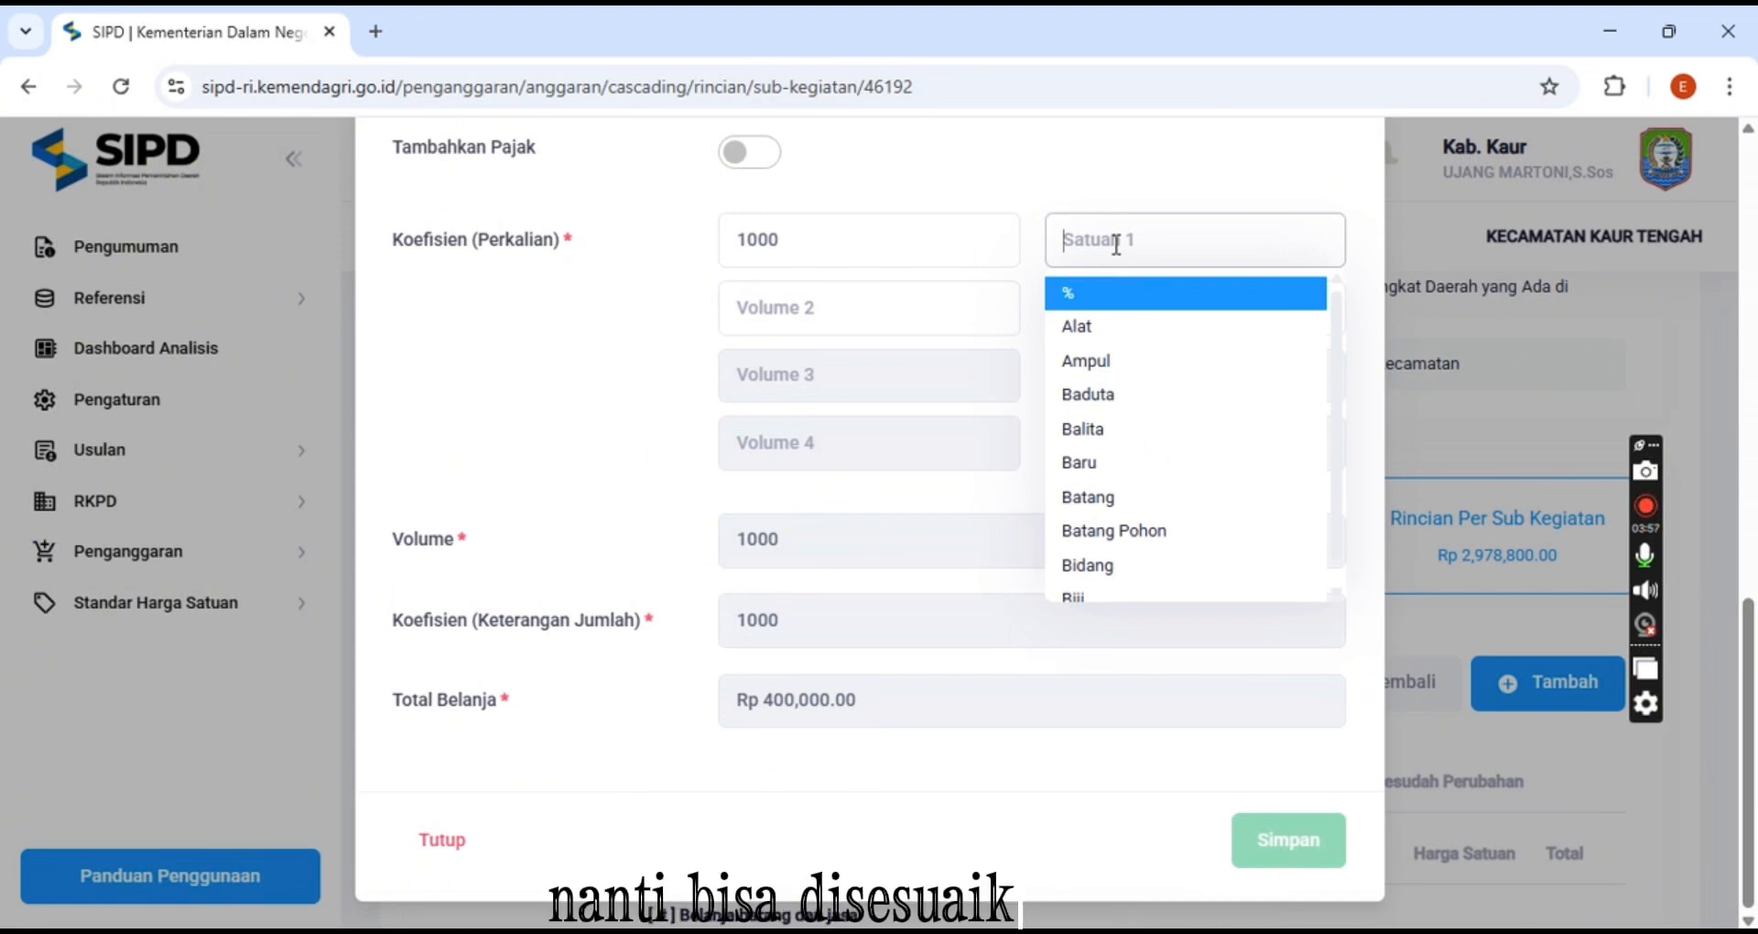
pyautogui.write('L')
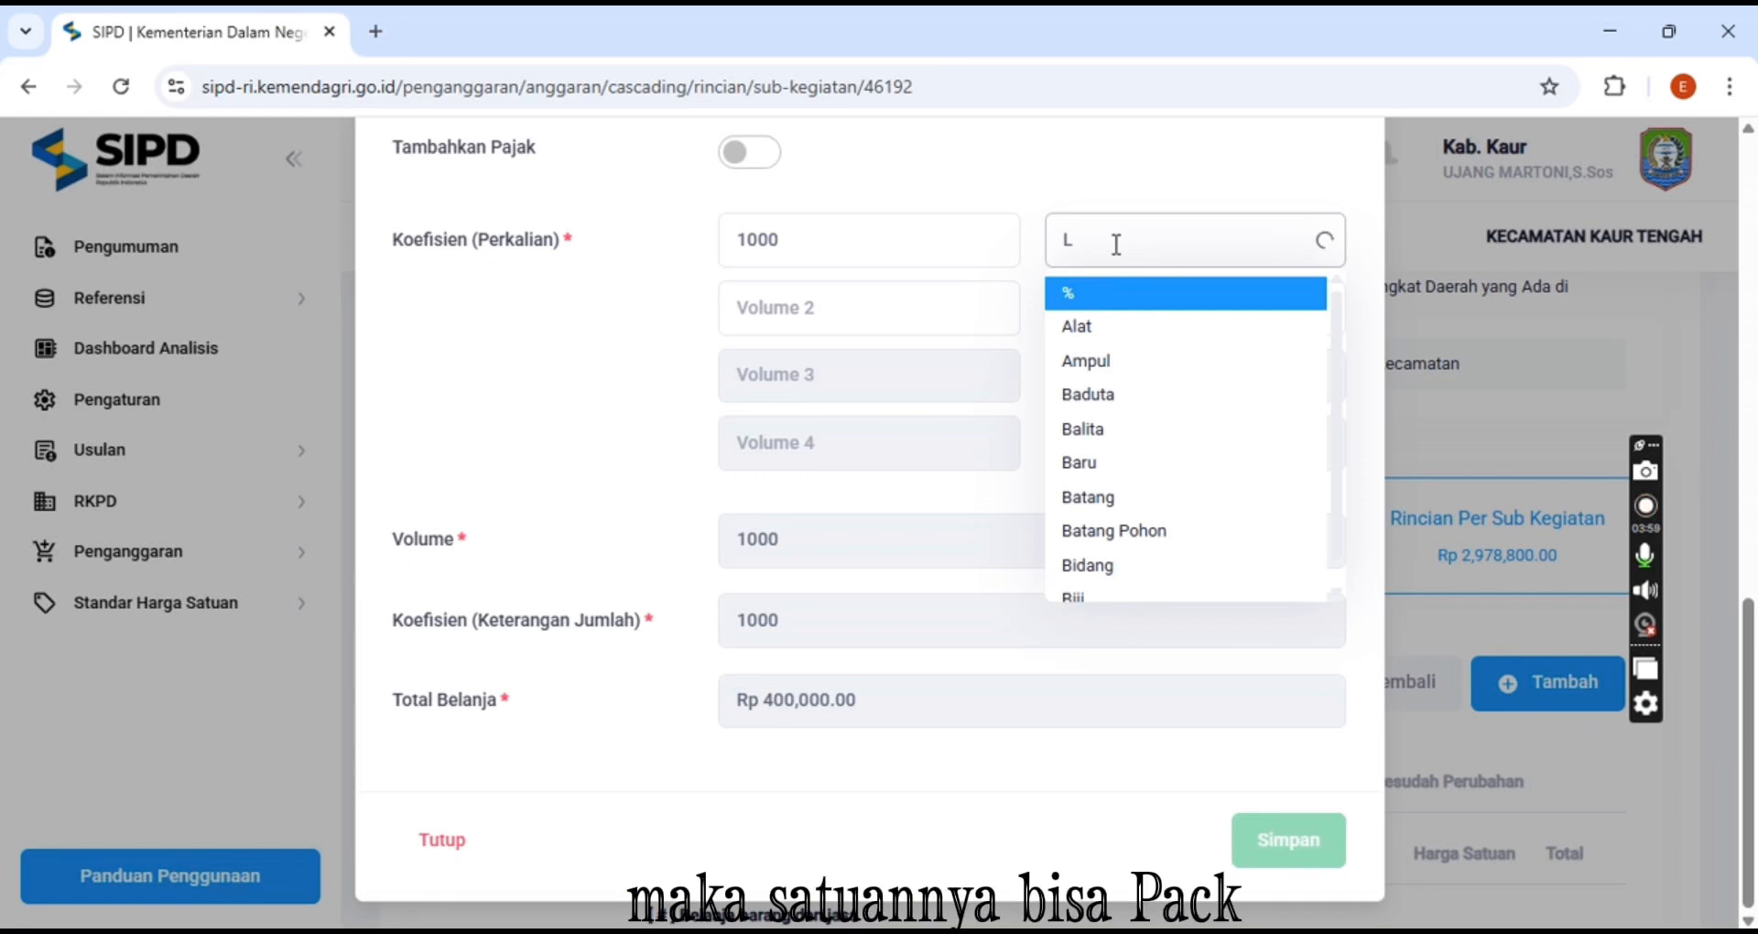
pyautogui.write('EMBAR')
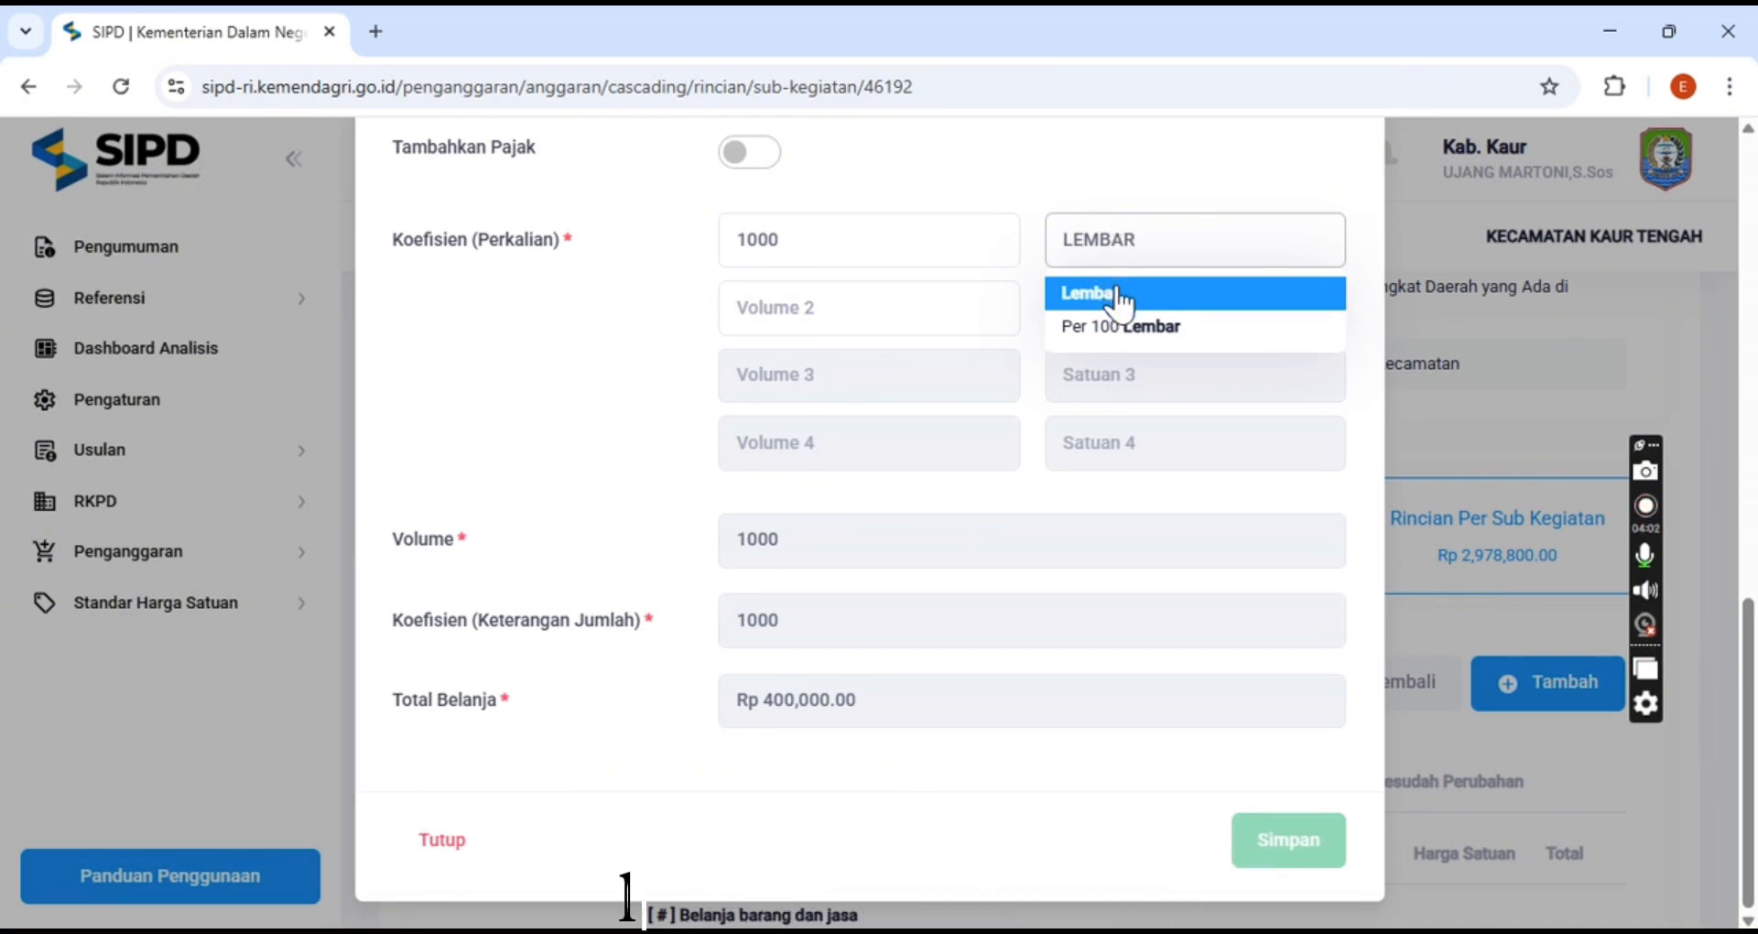
pyautogui.click(1122, 294)
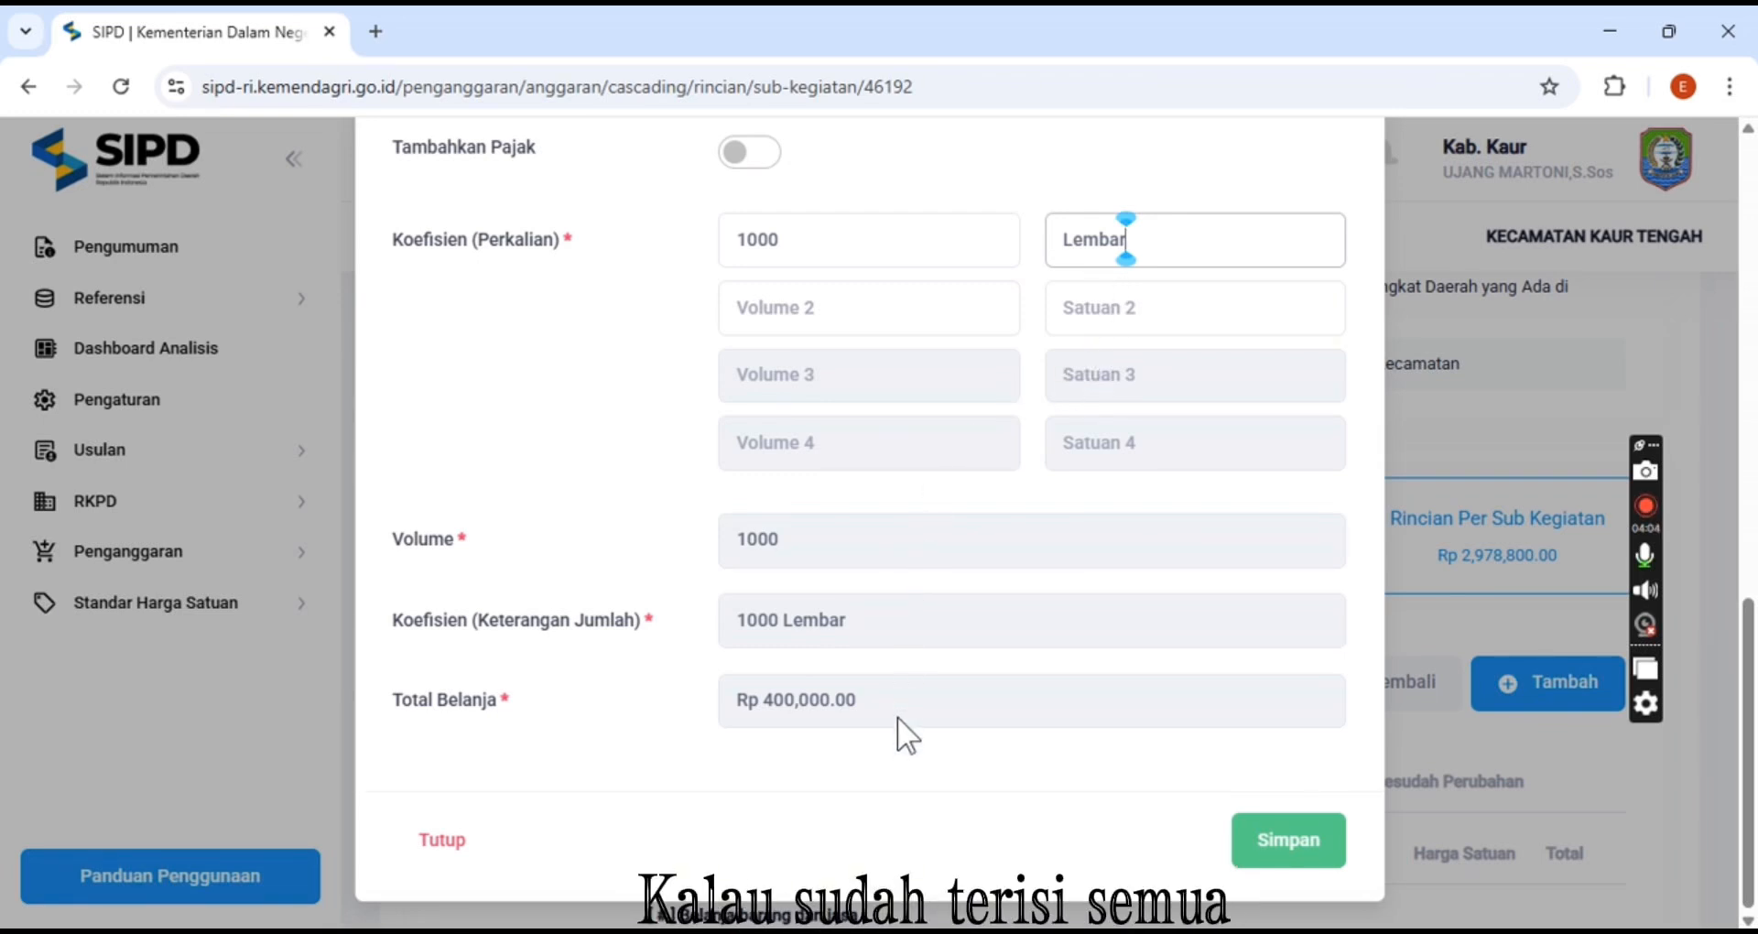
# Review the filled form and save the new Penggandaan Poto Copy spending detail
pyautogui.scroll(6, 907, 709)
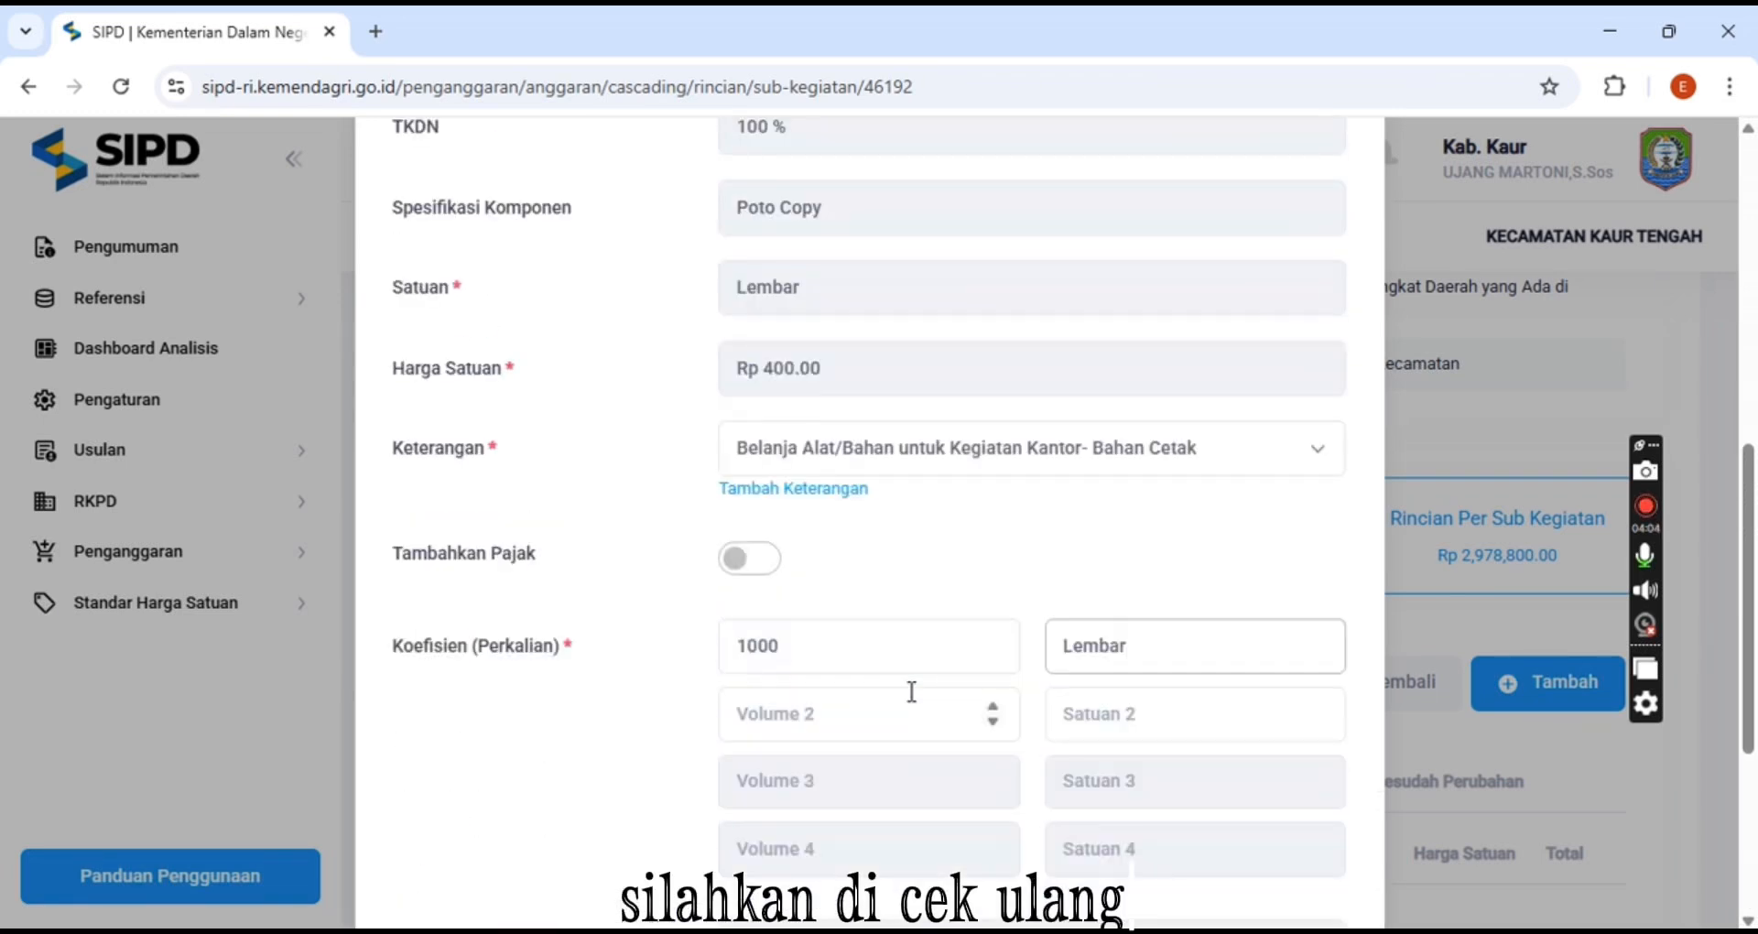
pyautogui.scroll(5, 916, 654)
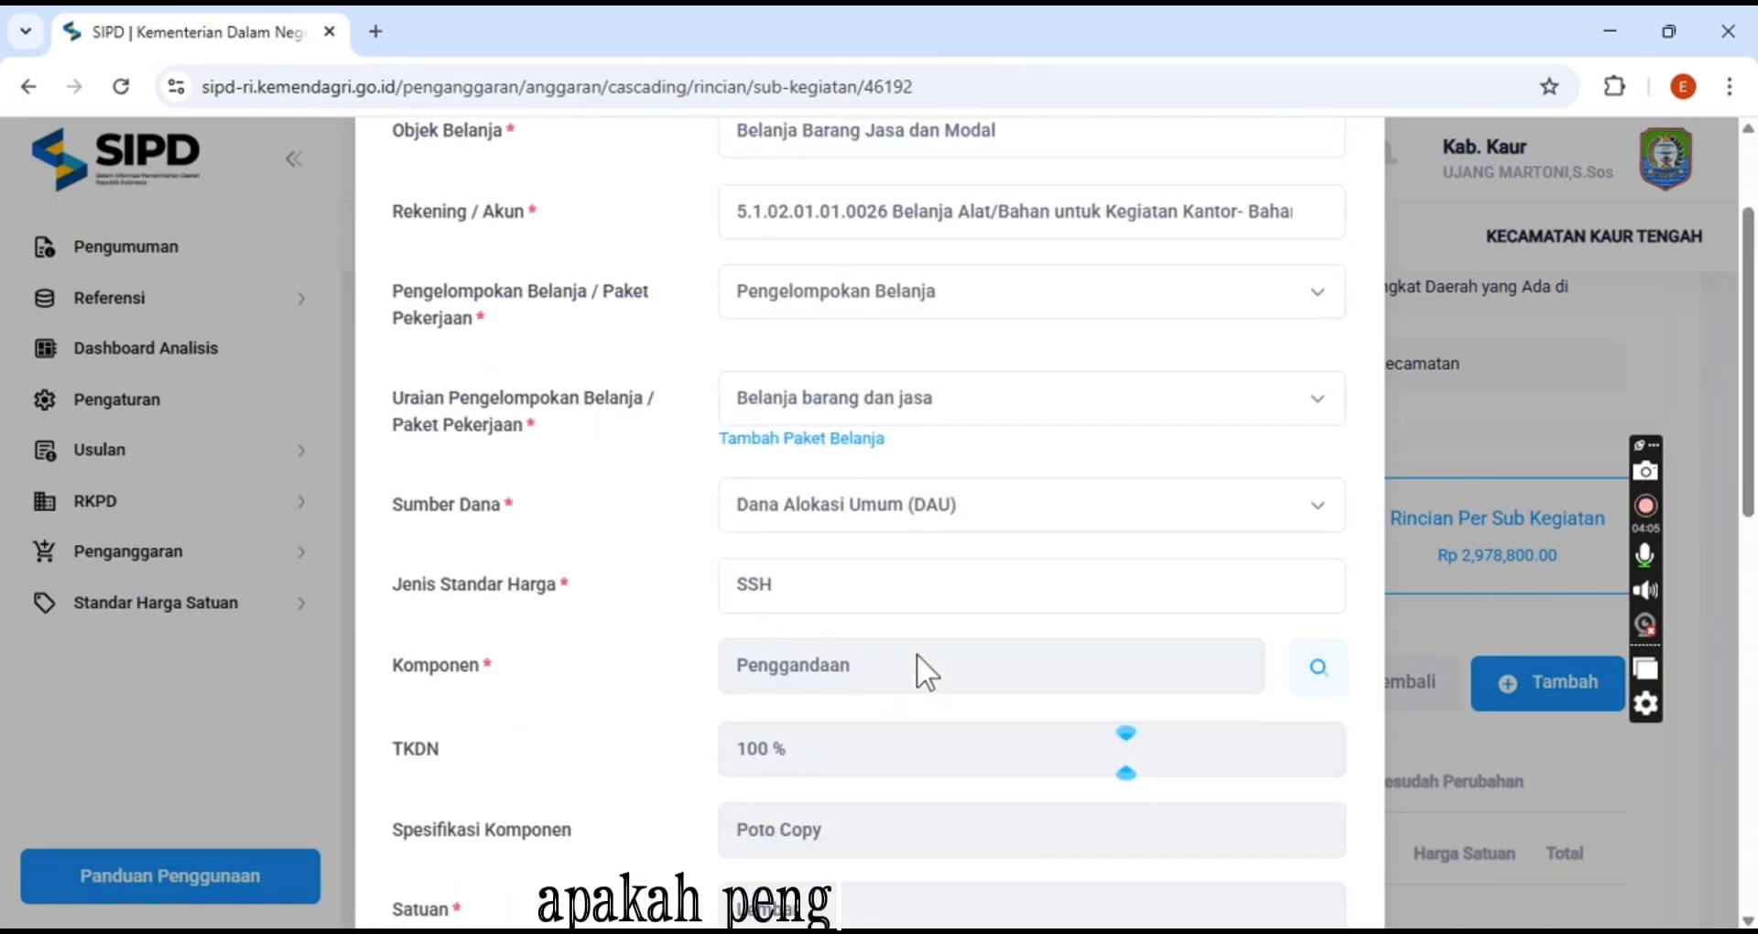
pyautogui.scroll(2, 916, 654)
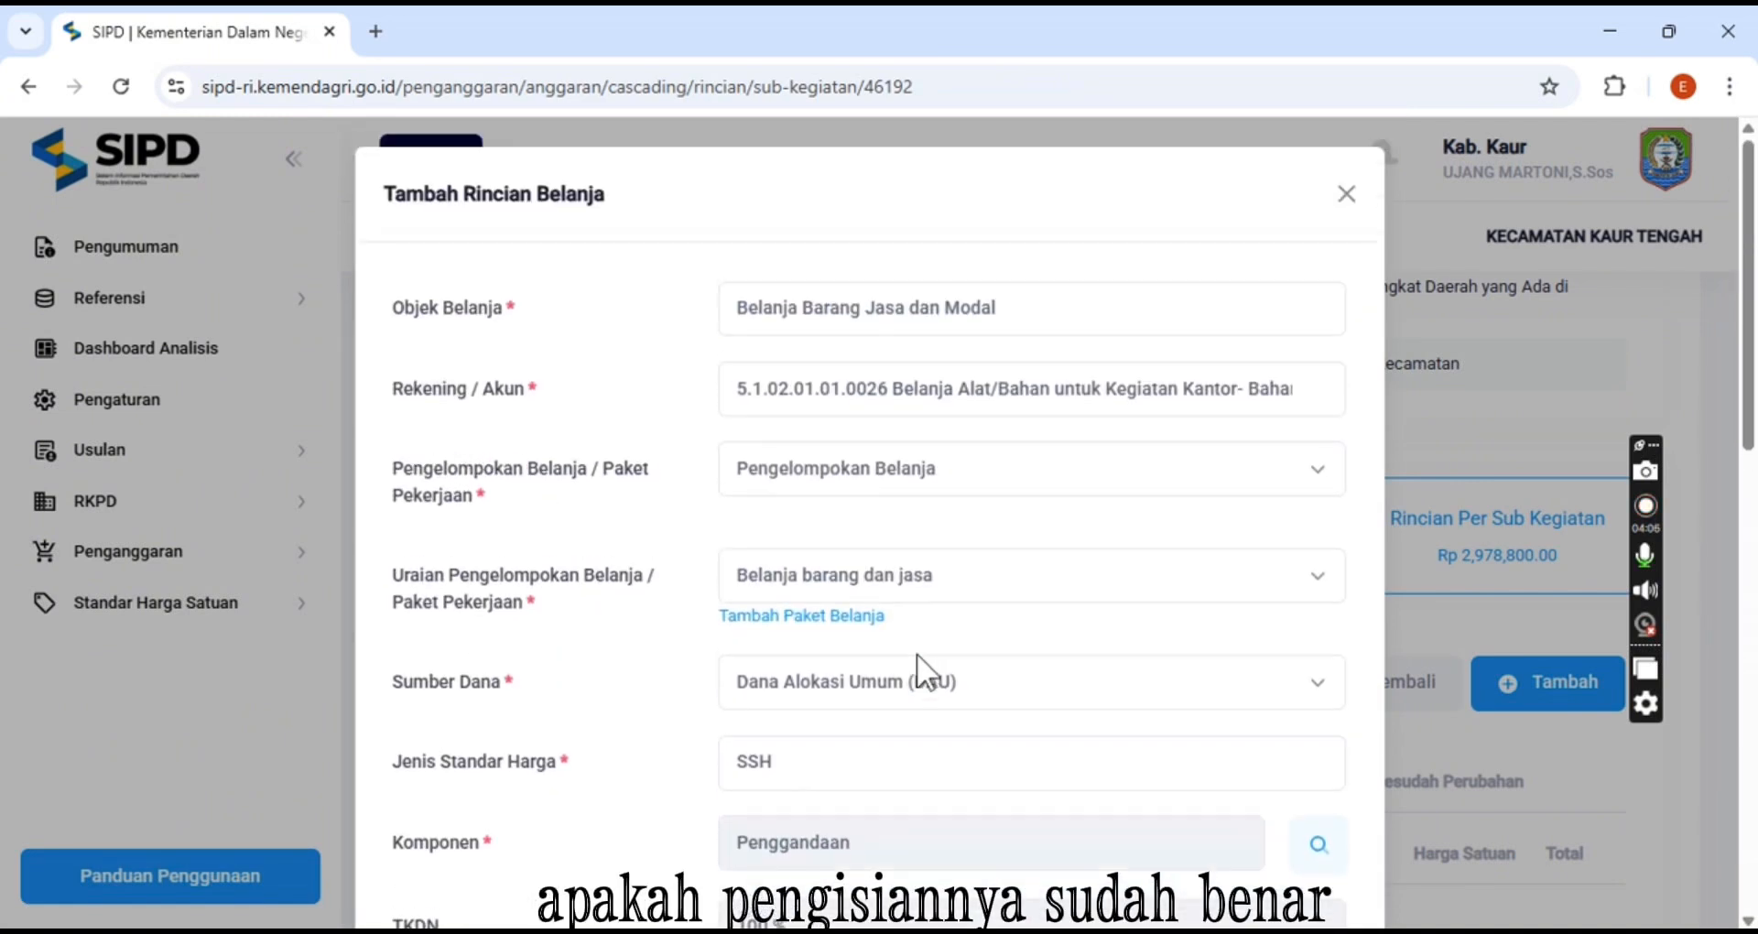
pyautogui.scroll(-5, 916, 654)
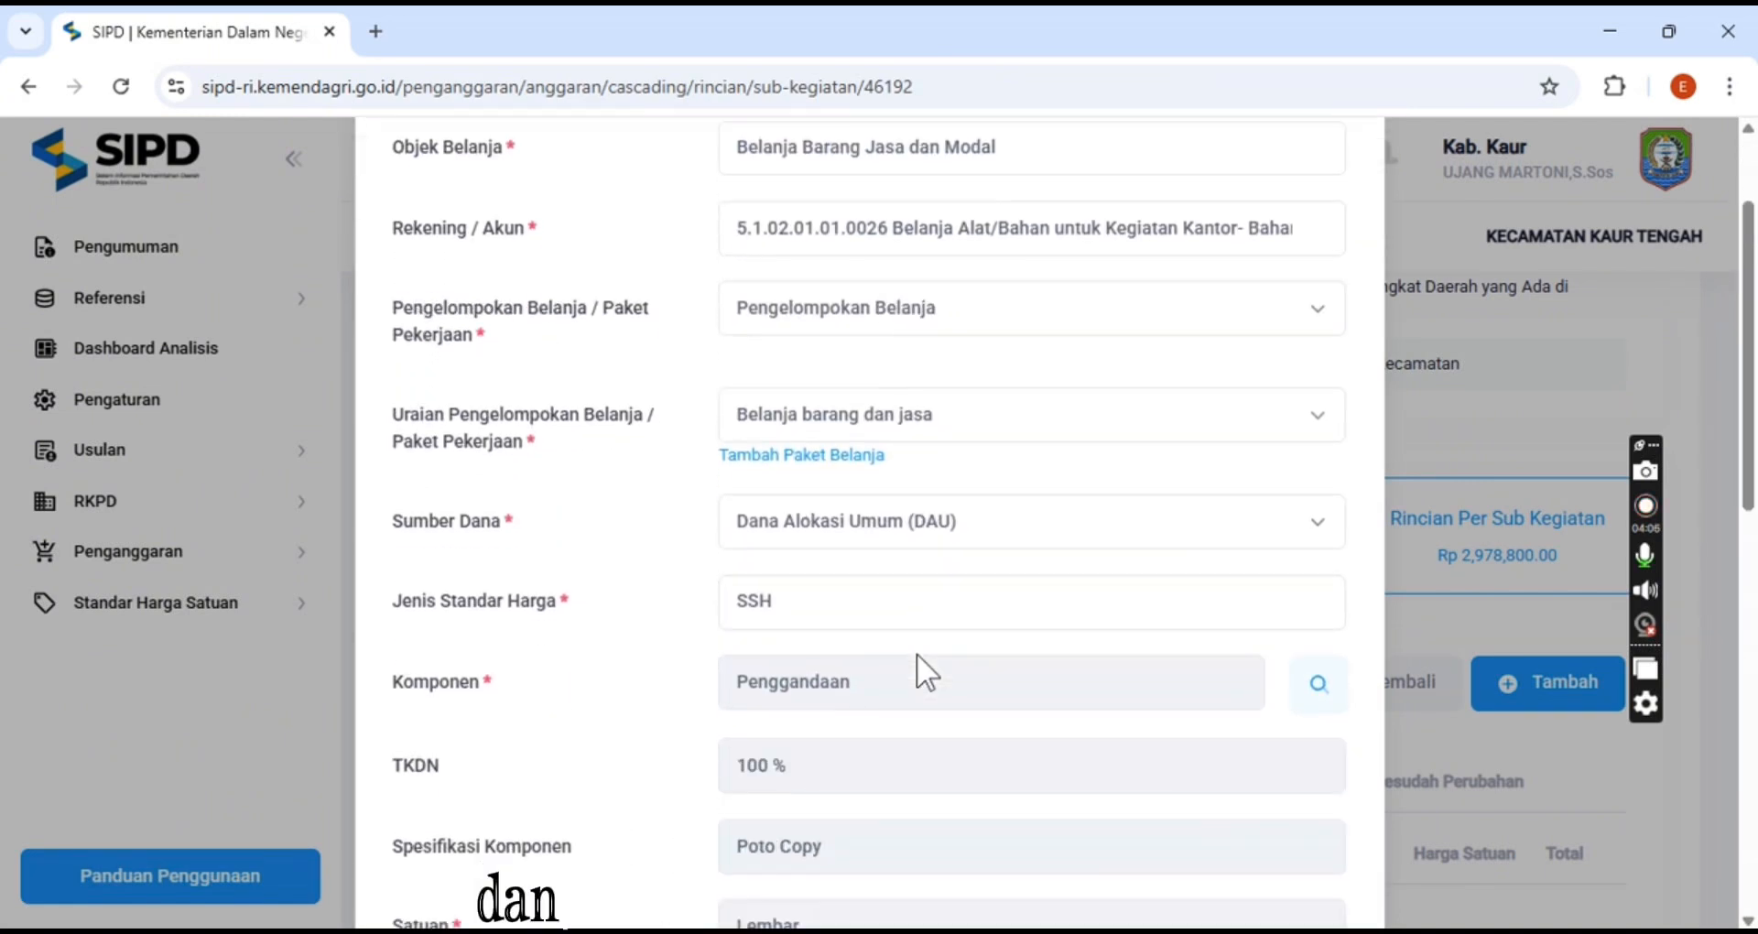
pyautogui.scroll(-2, 916, 654)
pyautogui.scroll(-4, 916, 654)
pyautogui.scroll(-1, 916, 653)
pyautogui.scroll(-1, 915, 653)
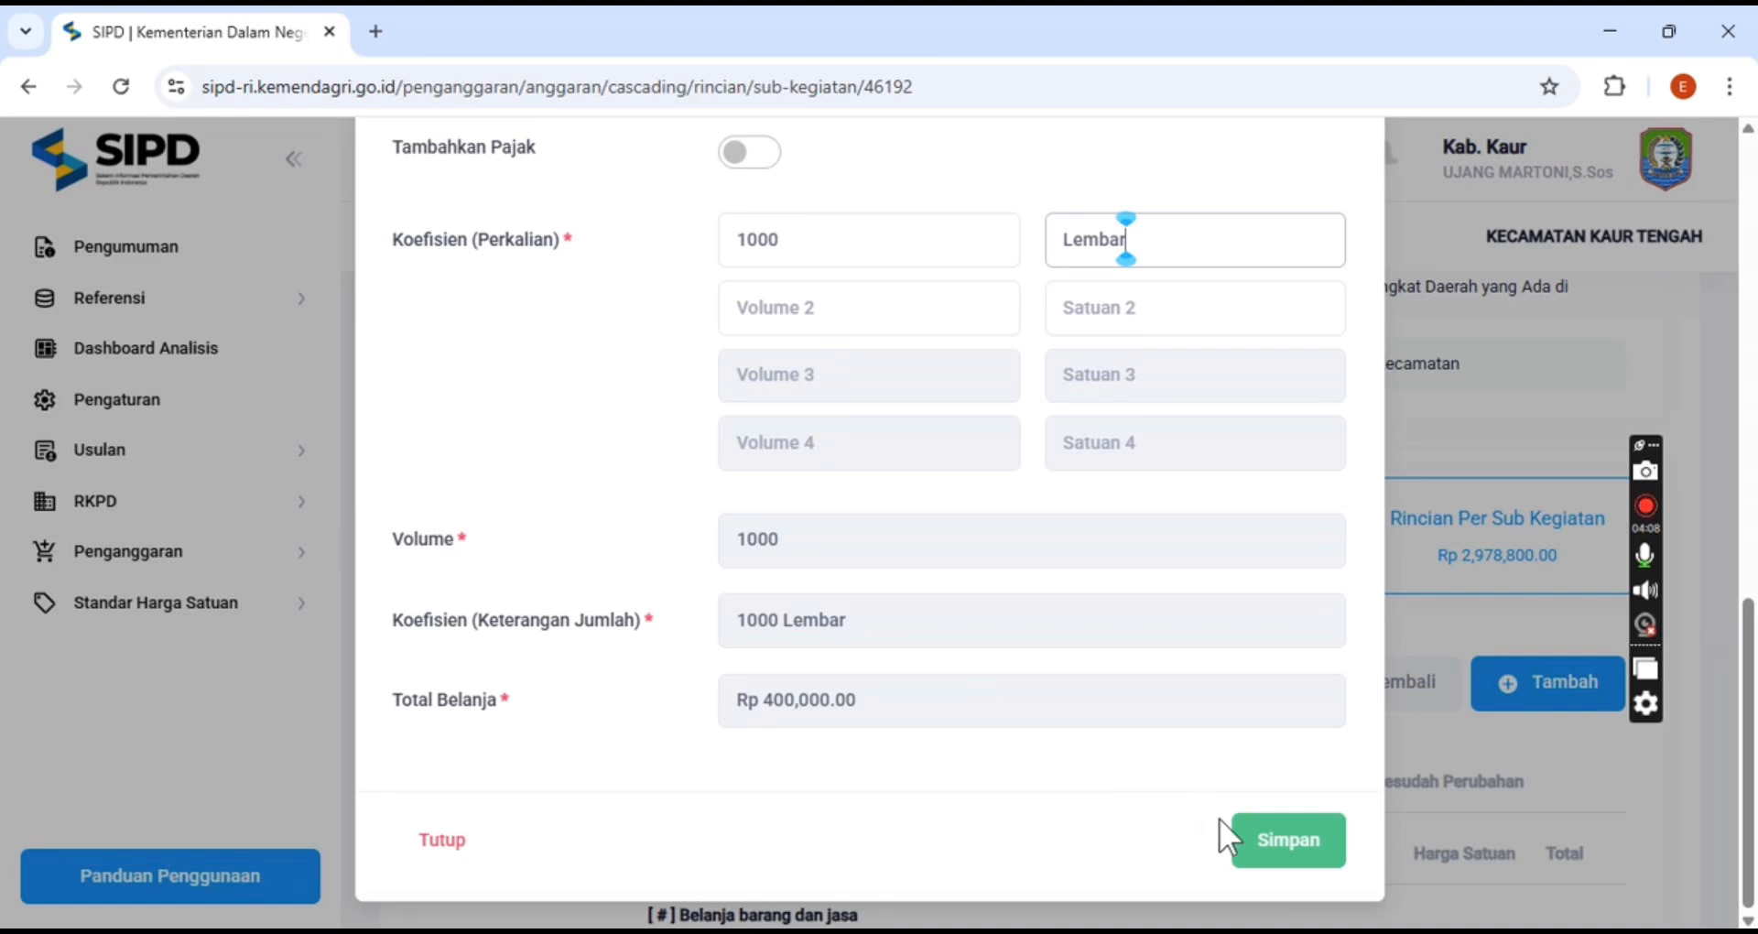
pyautogui.click(1275, 838)
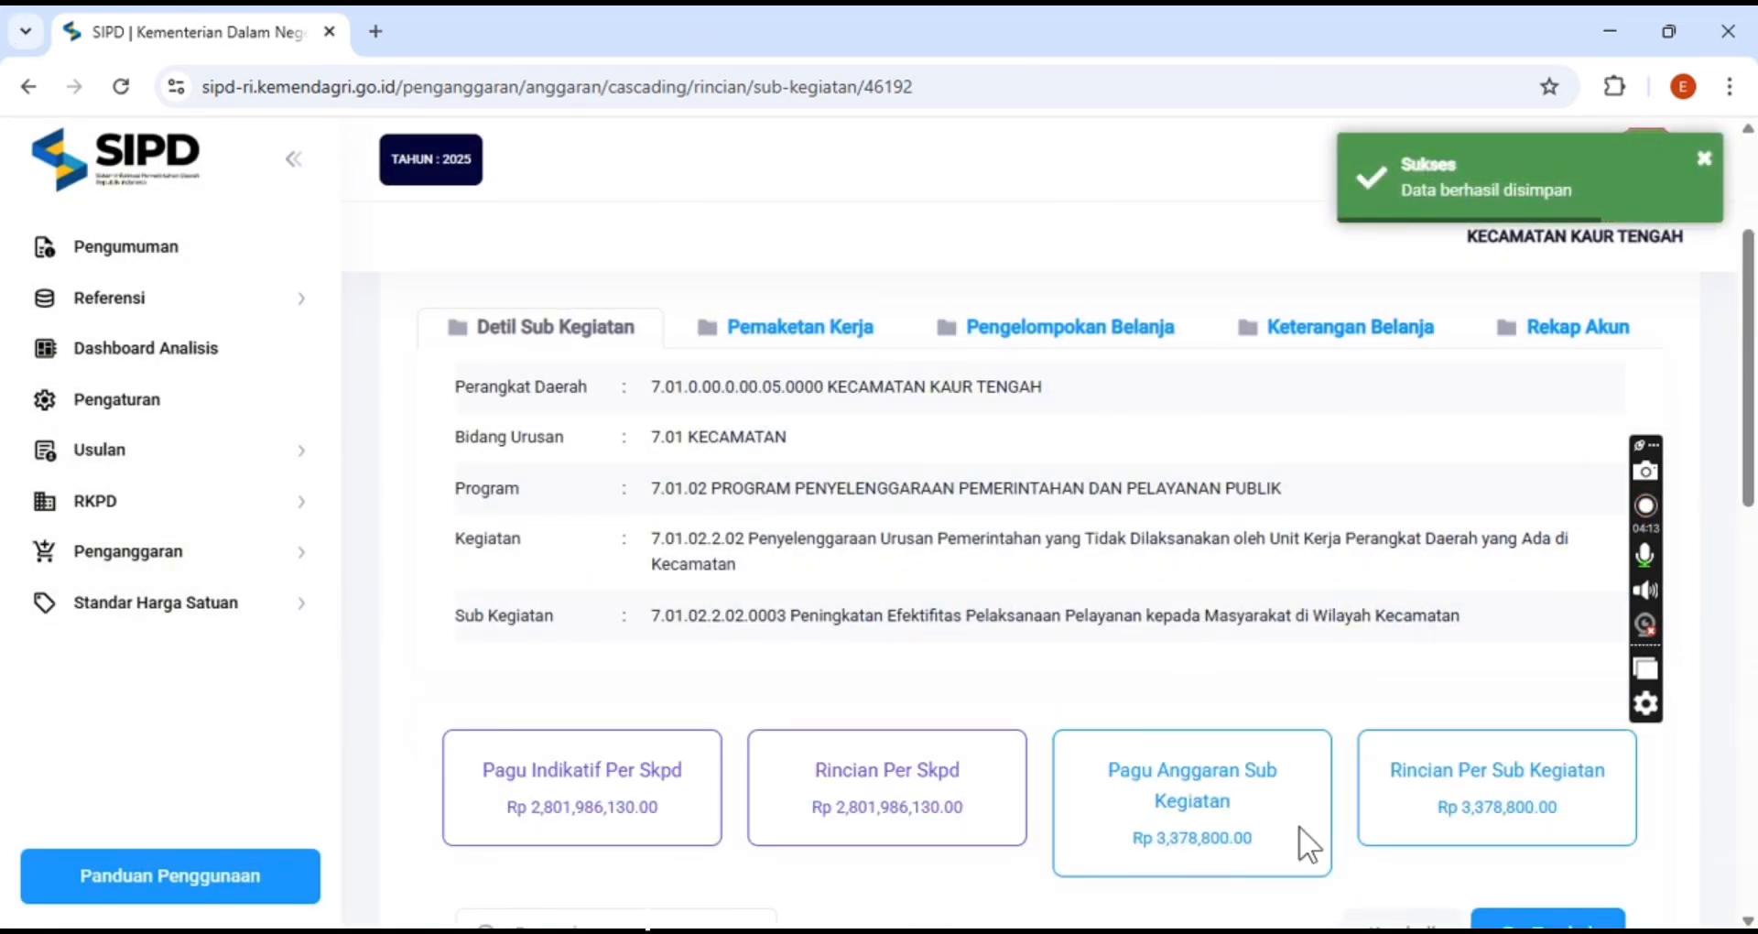
# Check the newly added item on the second page of the spending detail list
pyautogui.scroll(-4, 1347, 842)
pyautogui.scroll(-3, 1346, 821)
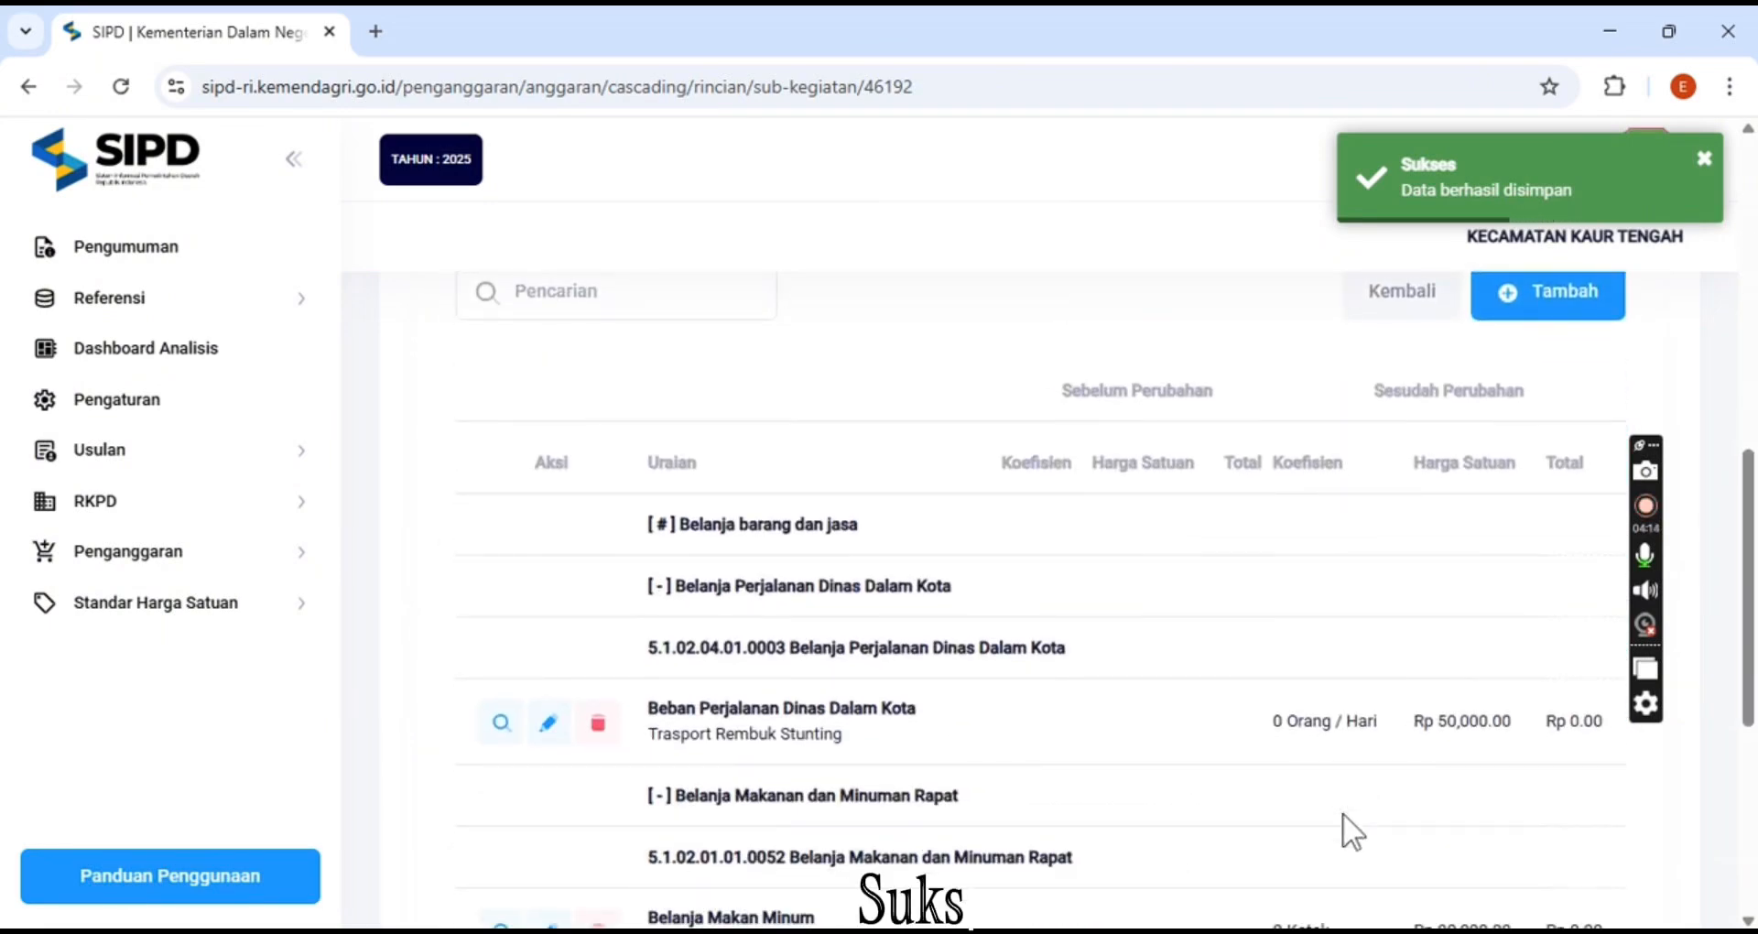
pyautogui.scroll(-4, 1342, 813)
pyautogui.scroll(-2, 1345, 813)
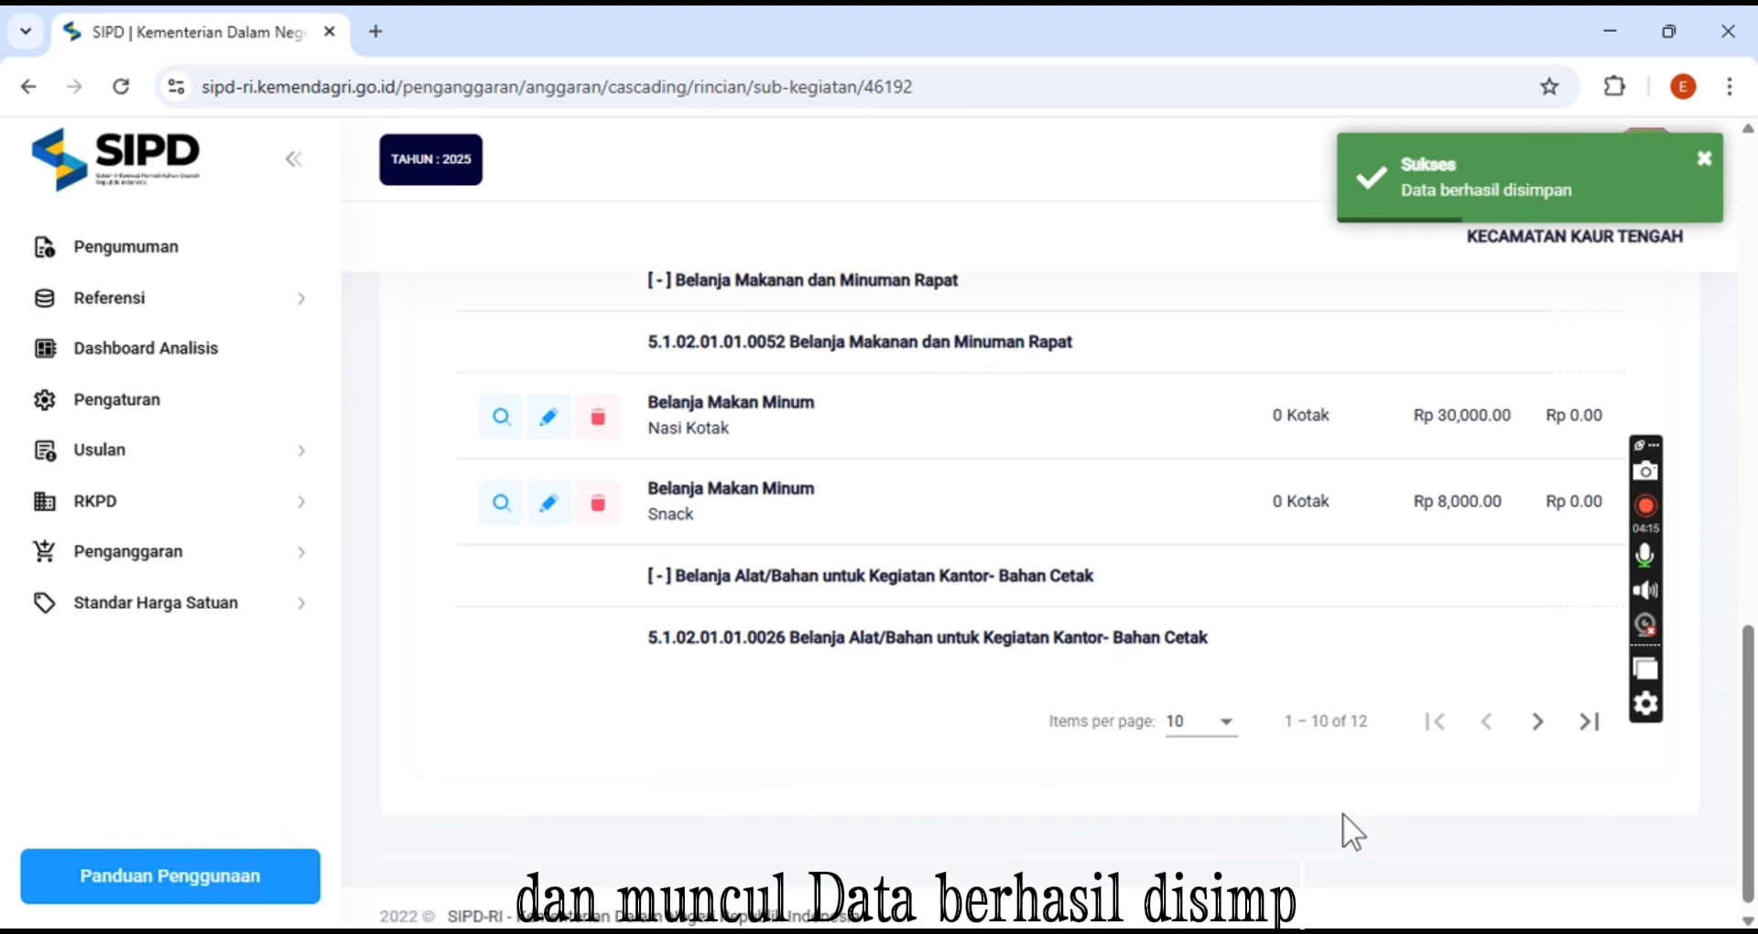
pyautogui.click(1538, 705)
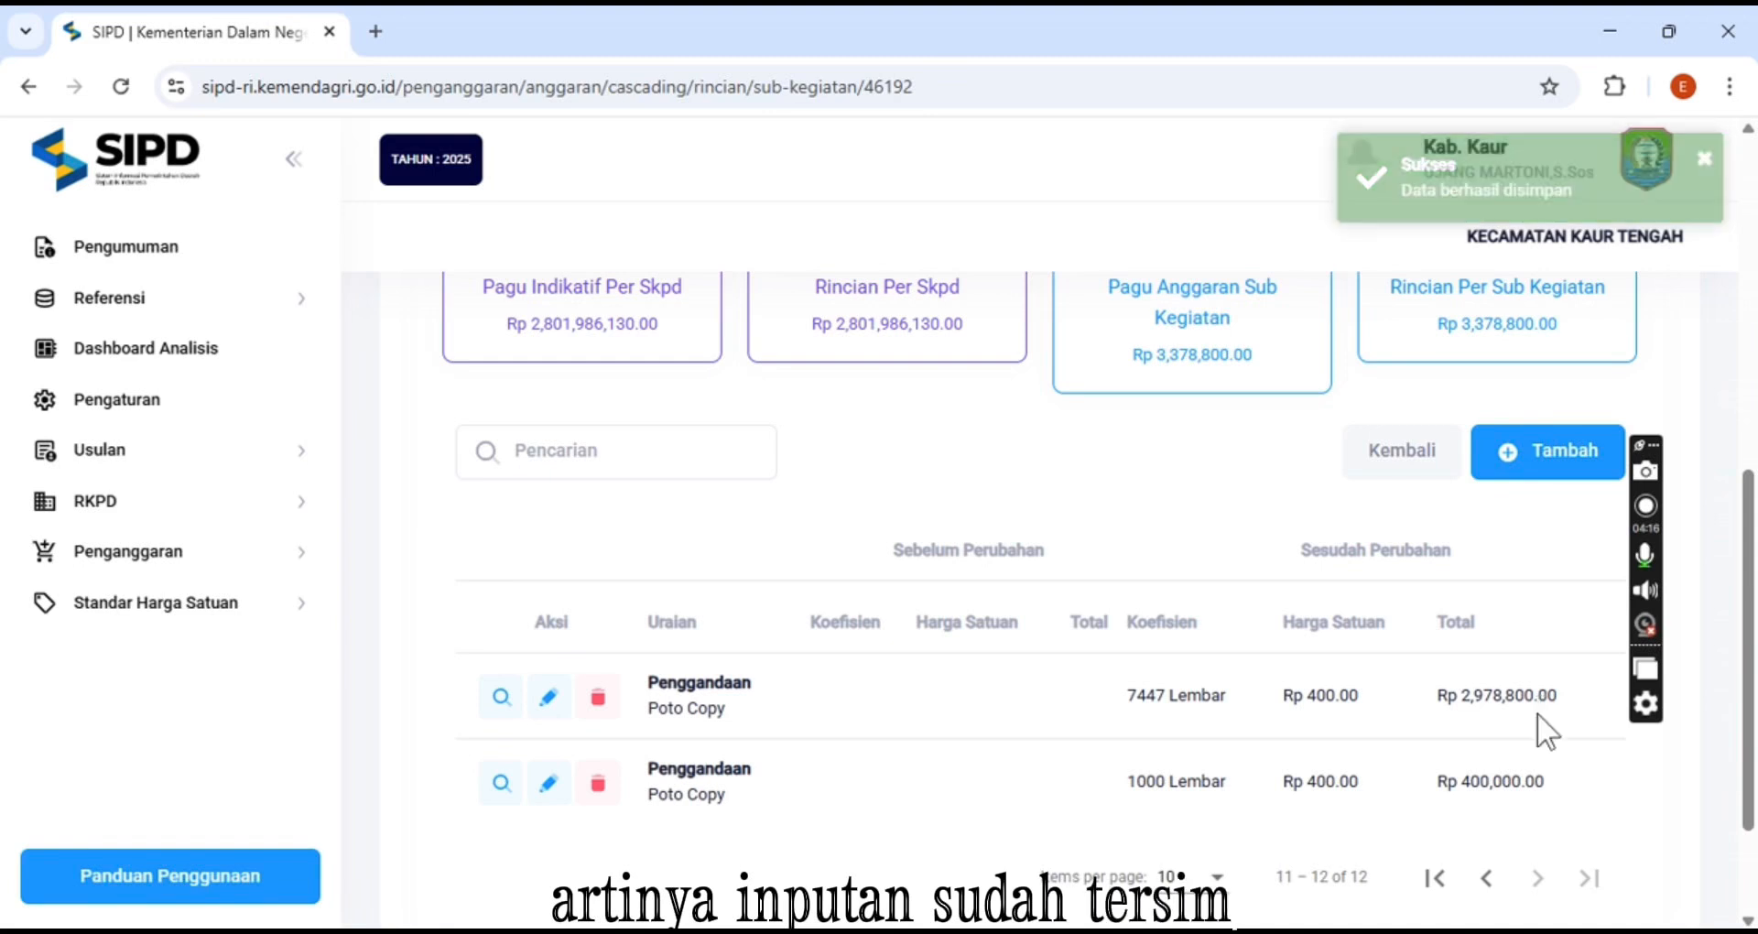
pyautogui.scroll(-2, 1538, 742)
pyautogui.scroll(-1, 1545, 747)
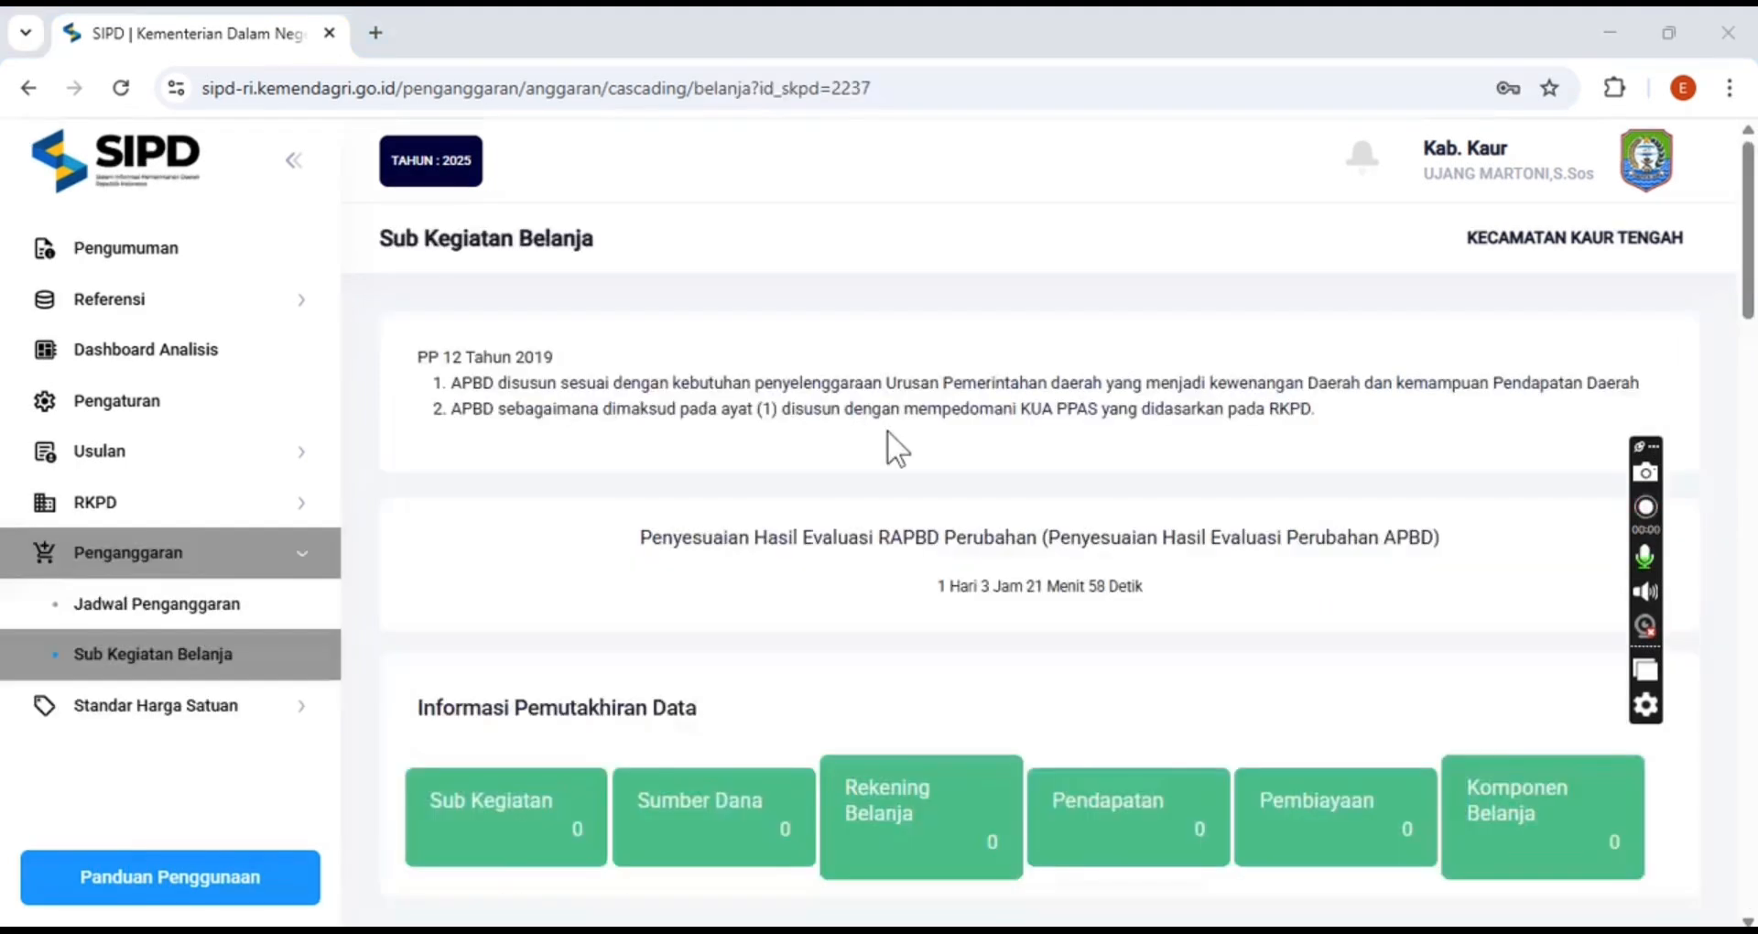
# Open the spending details of sub-activity 7.01.02.2.02.0003 Peningkatan Efektifitas Pelaksanaan Pelayanan kepada Masyarakat di Wilayah Kecamatan
pyautogui.scroll(-5, 892, 440)
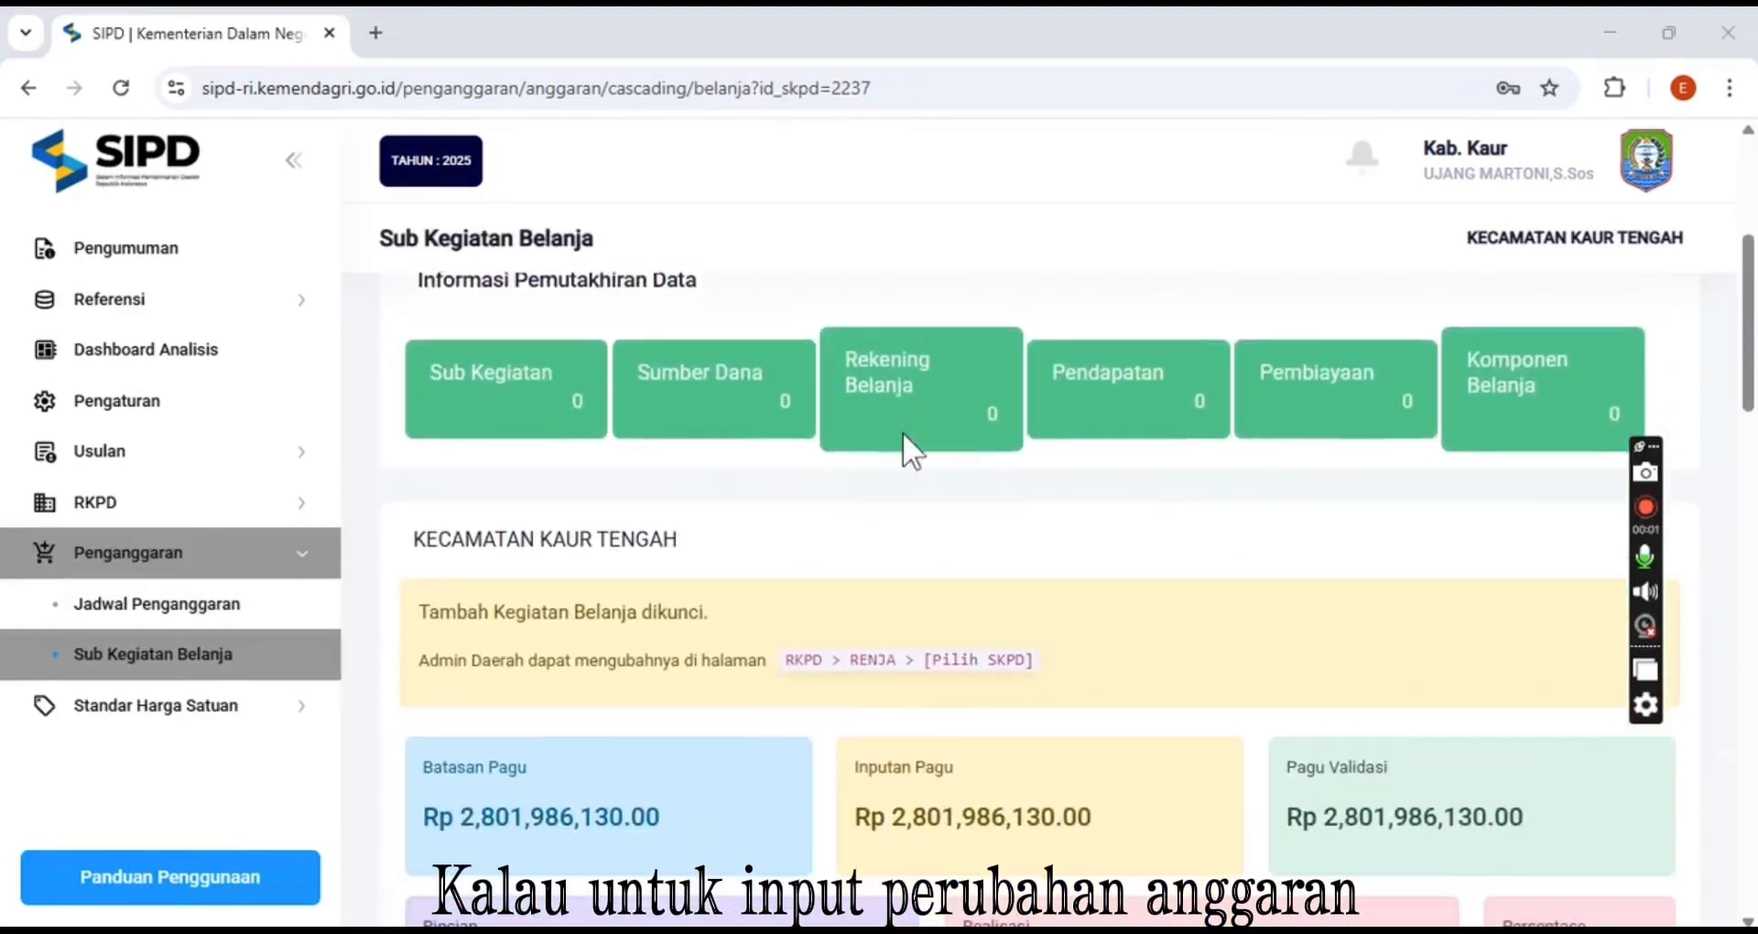
pyautogui.scroll(-7, 903, 431)
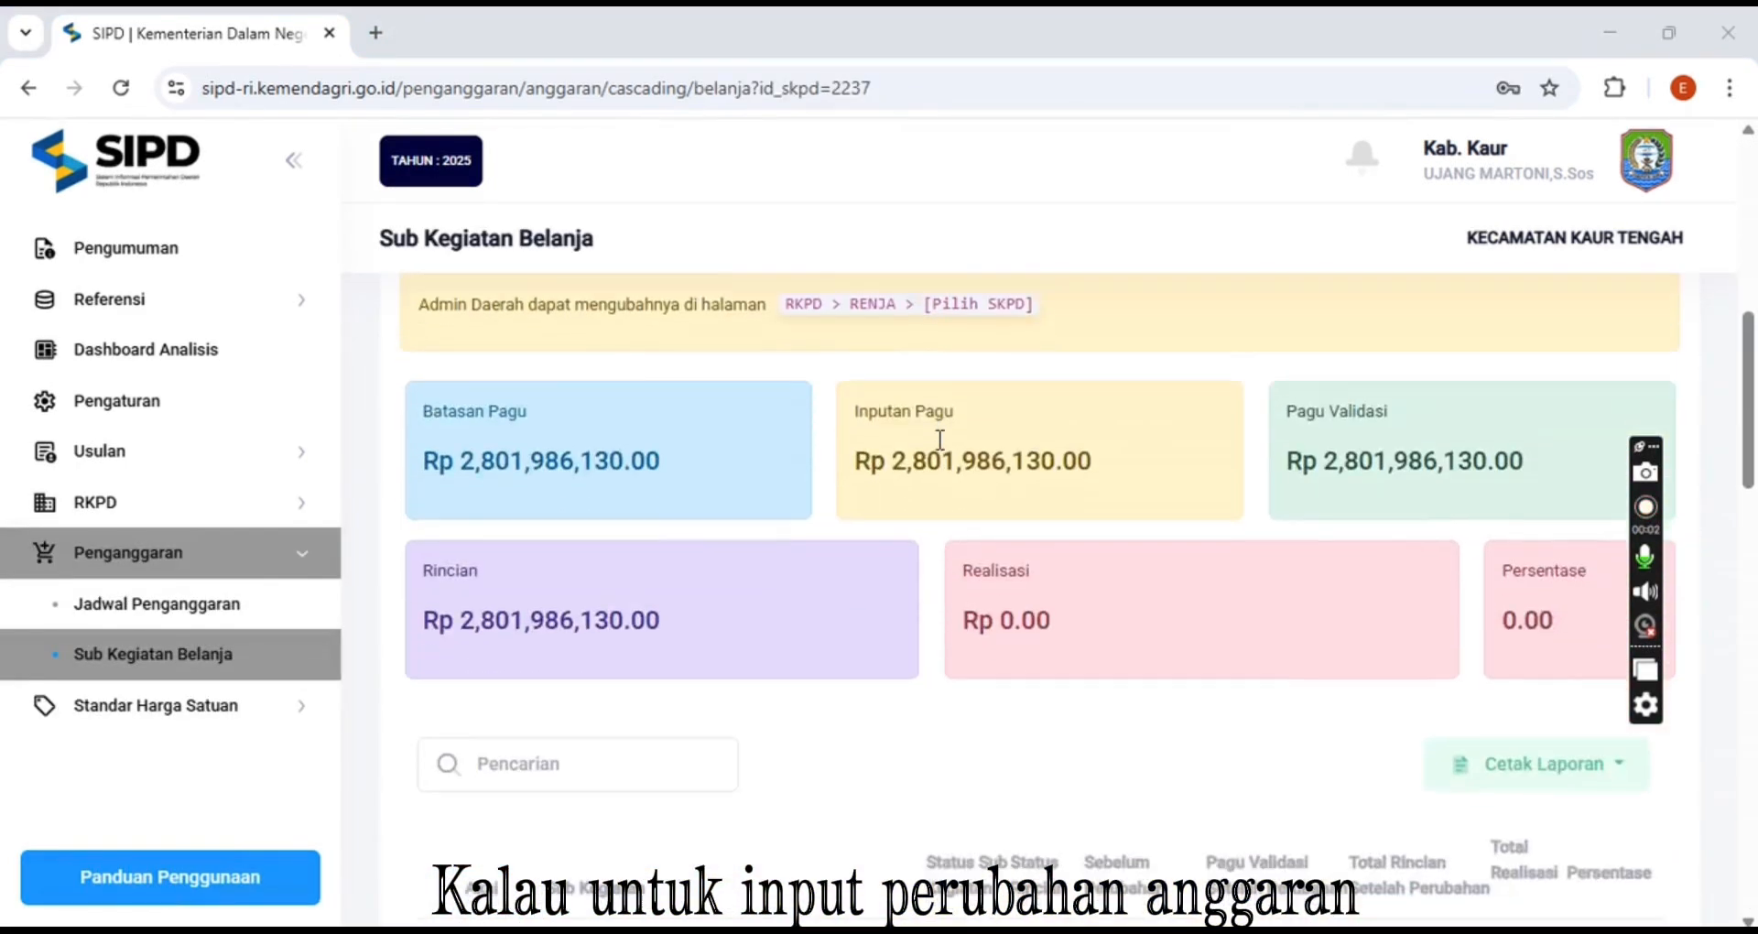
pyautogui.scroll(-5, 972, 453)
pyautogui.scroll(7, 976, 445)
pyautogui.click(628, 639)
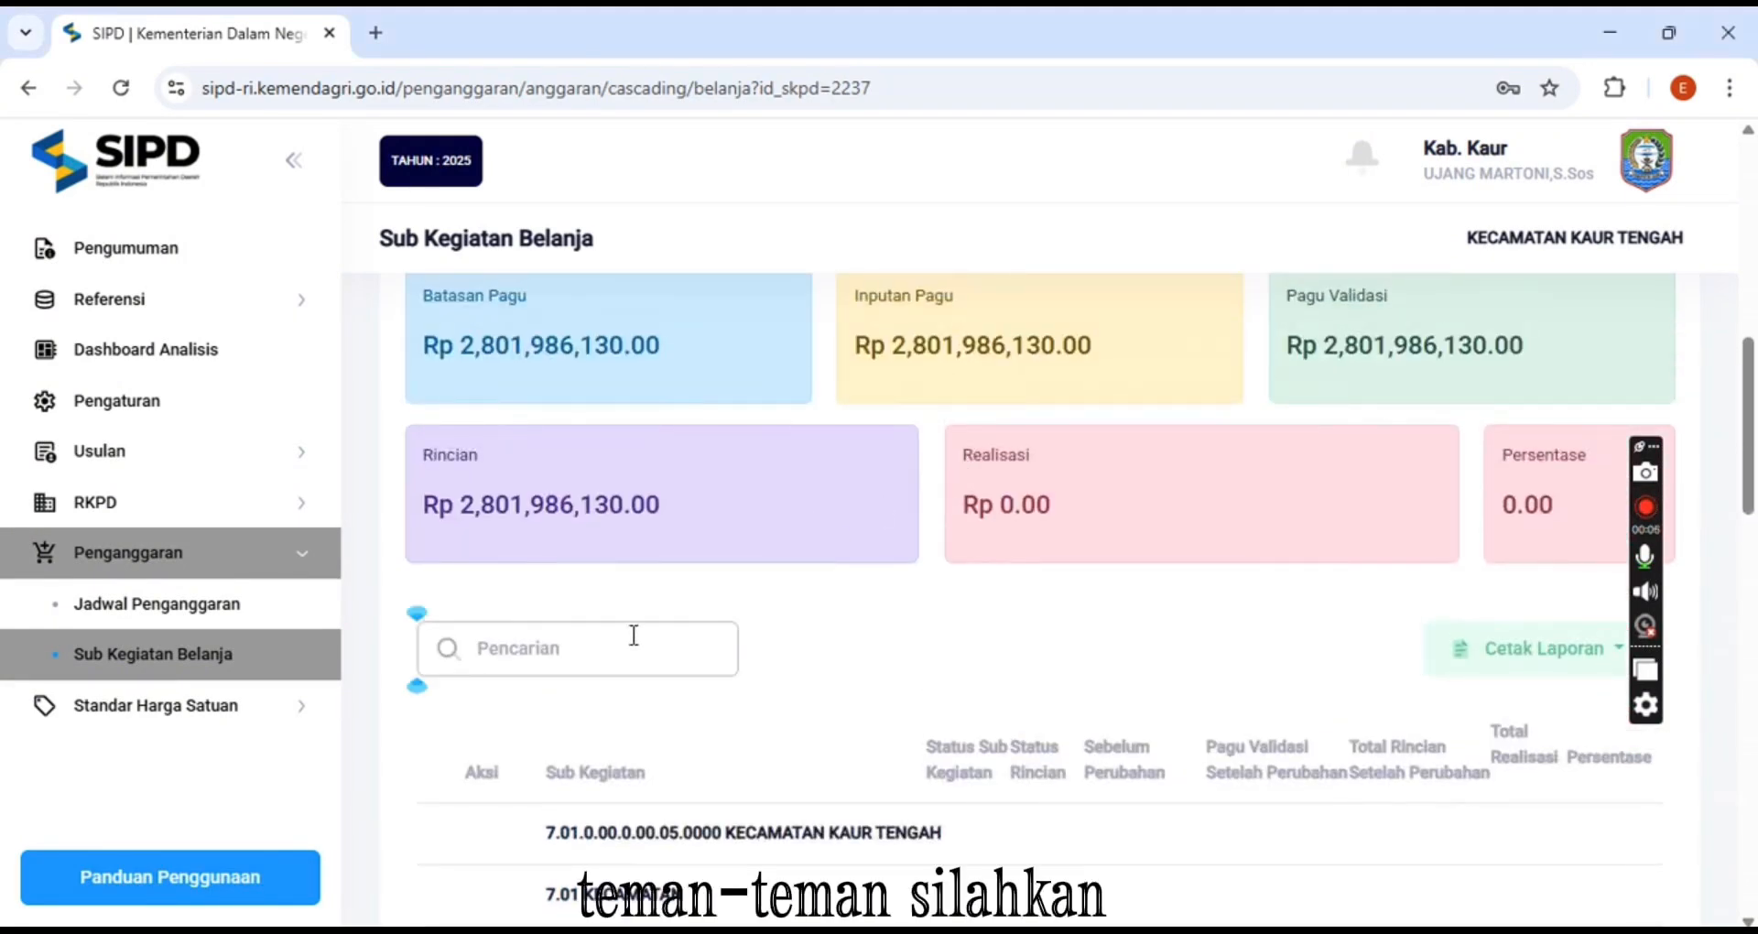
pyautogui.scroll(-10, 899, 604)
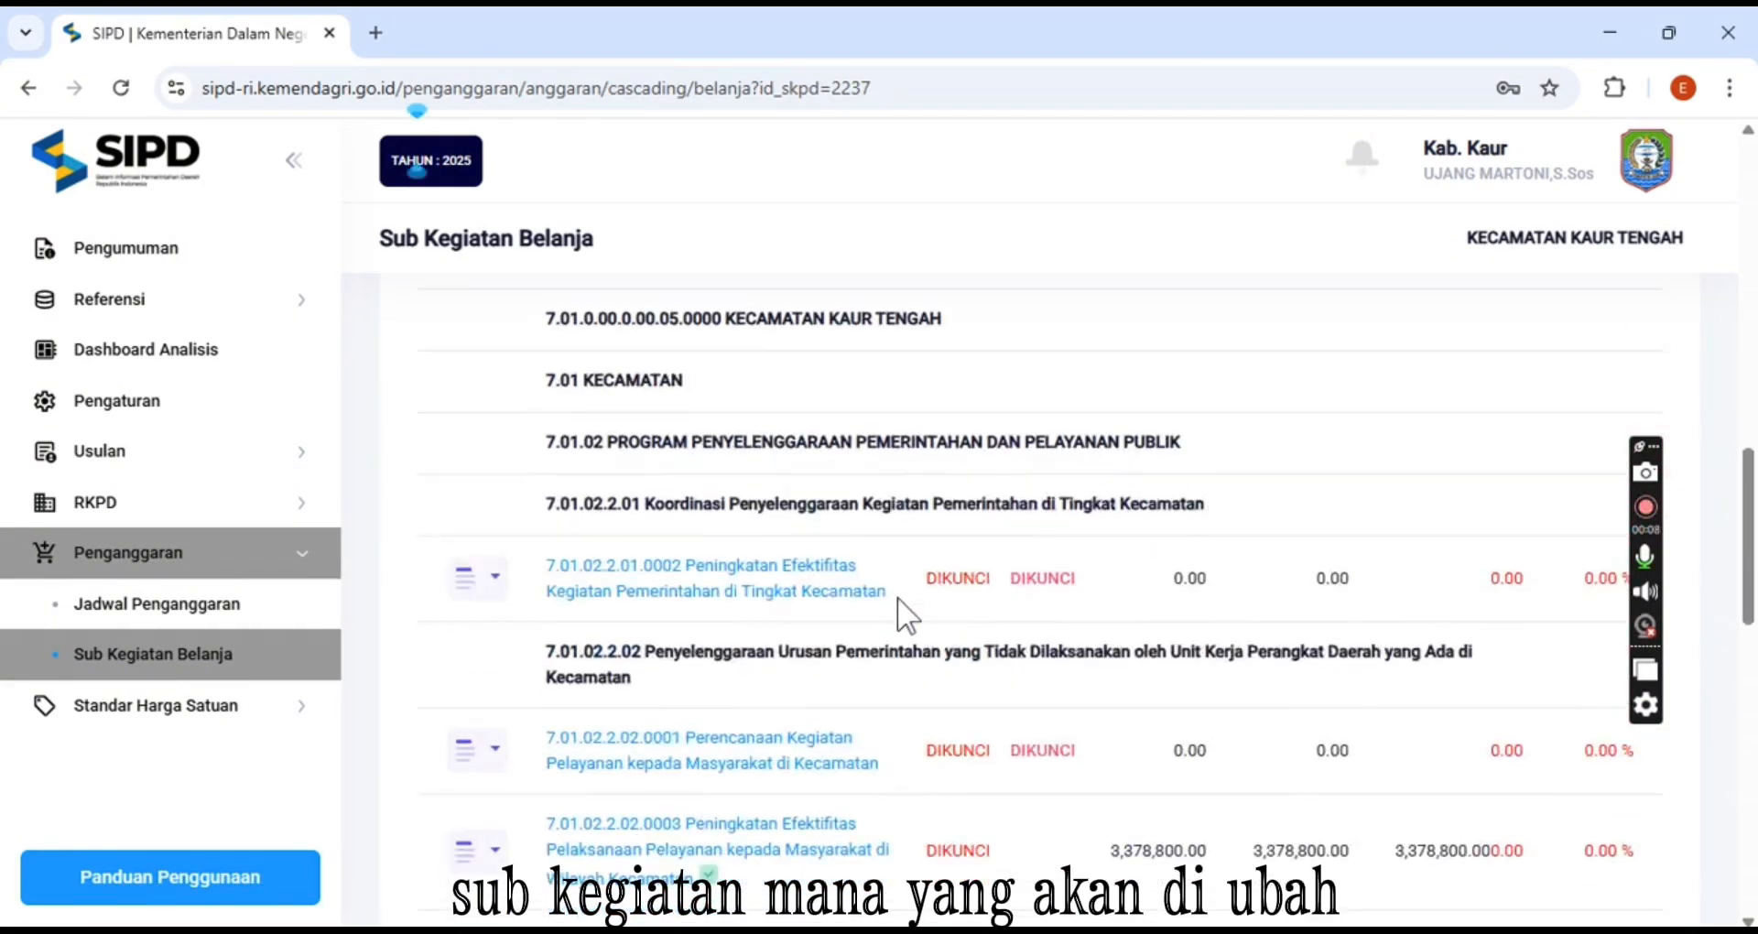
pyautogui.scroll(1, 897, 607)
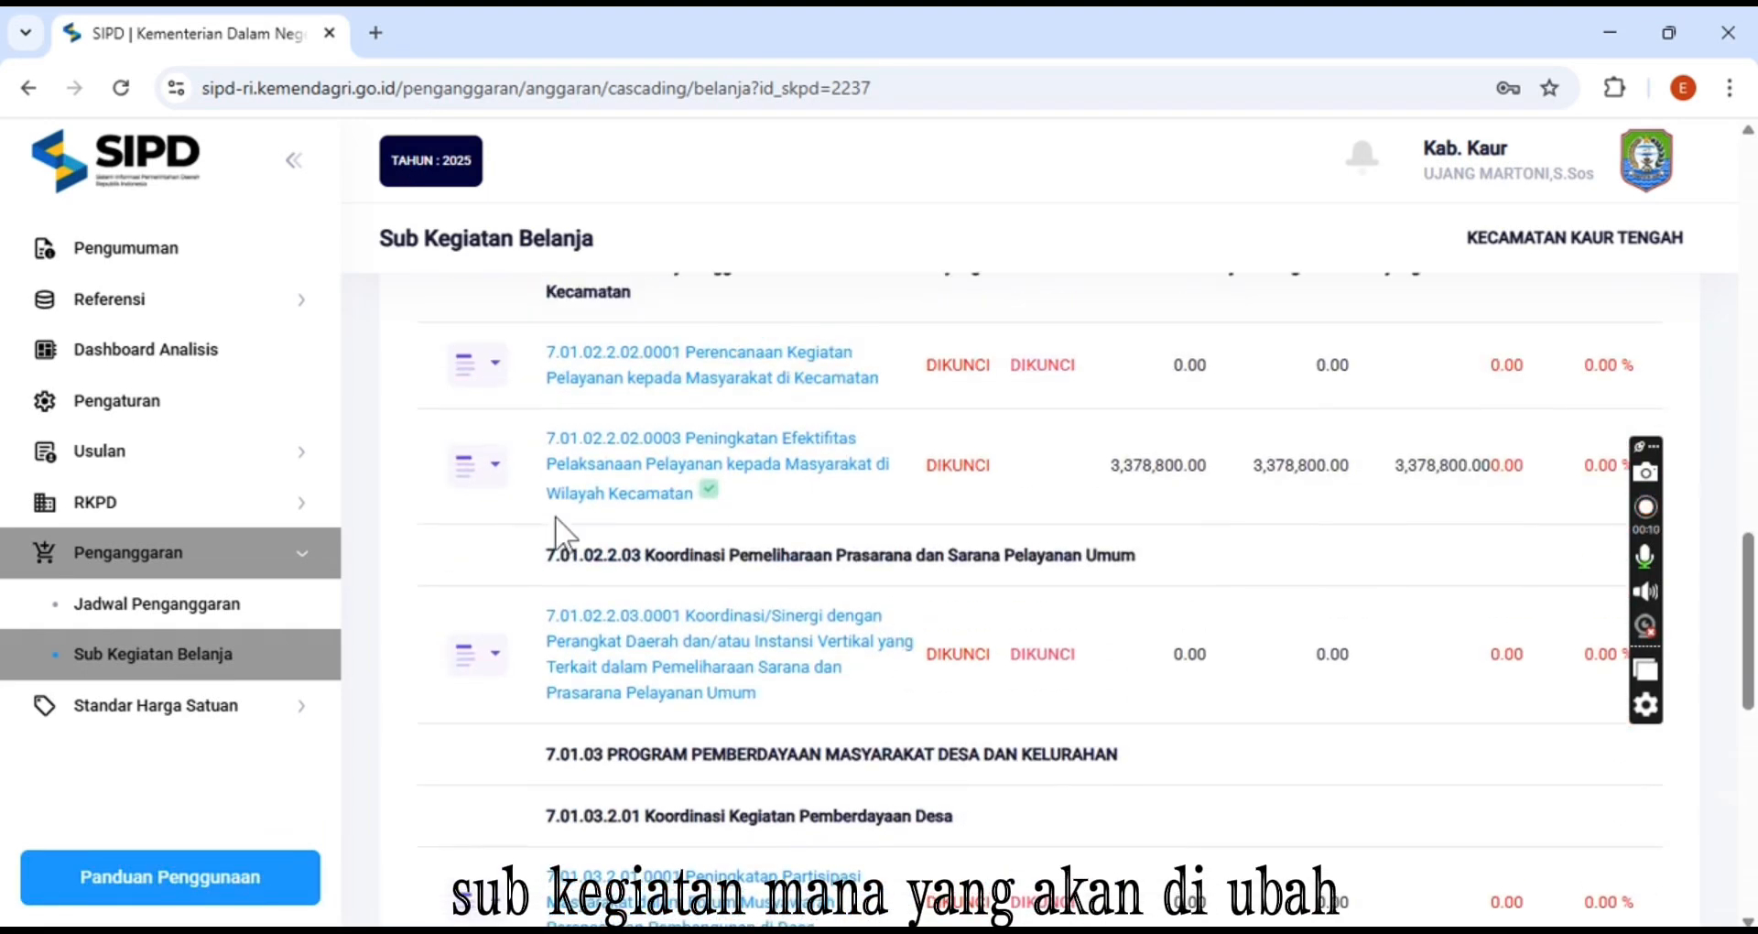
pyautogui.click(496, 467)
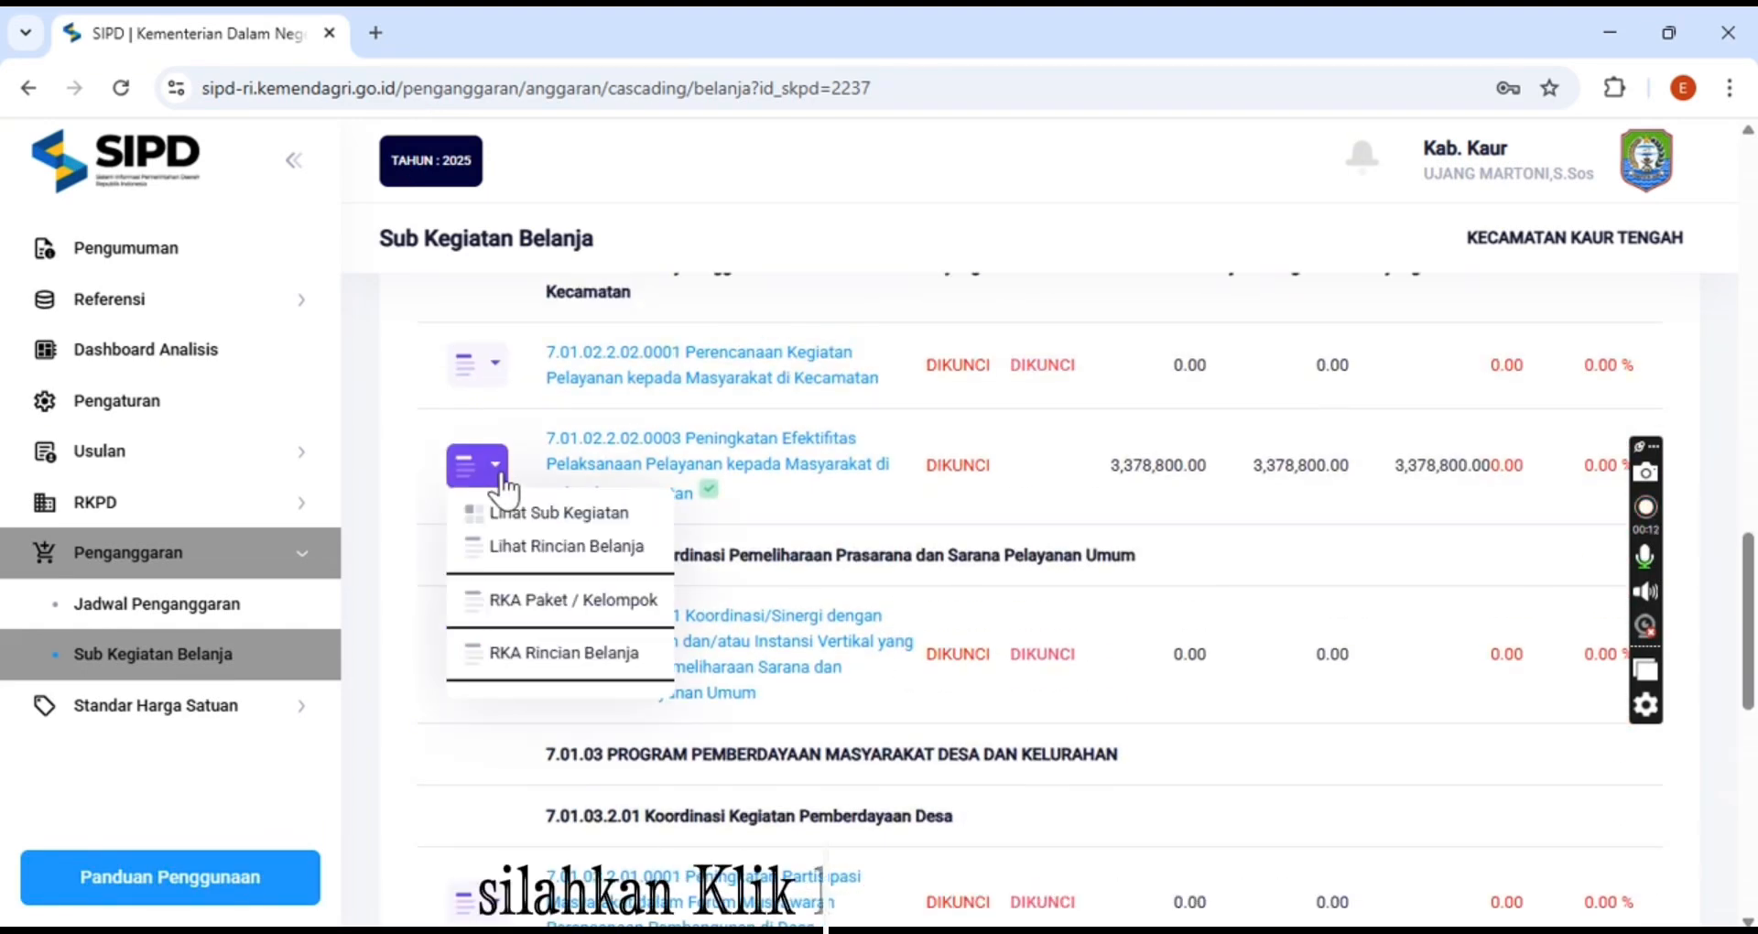
pyautogui.click(568, 548)
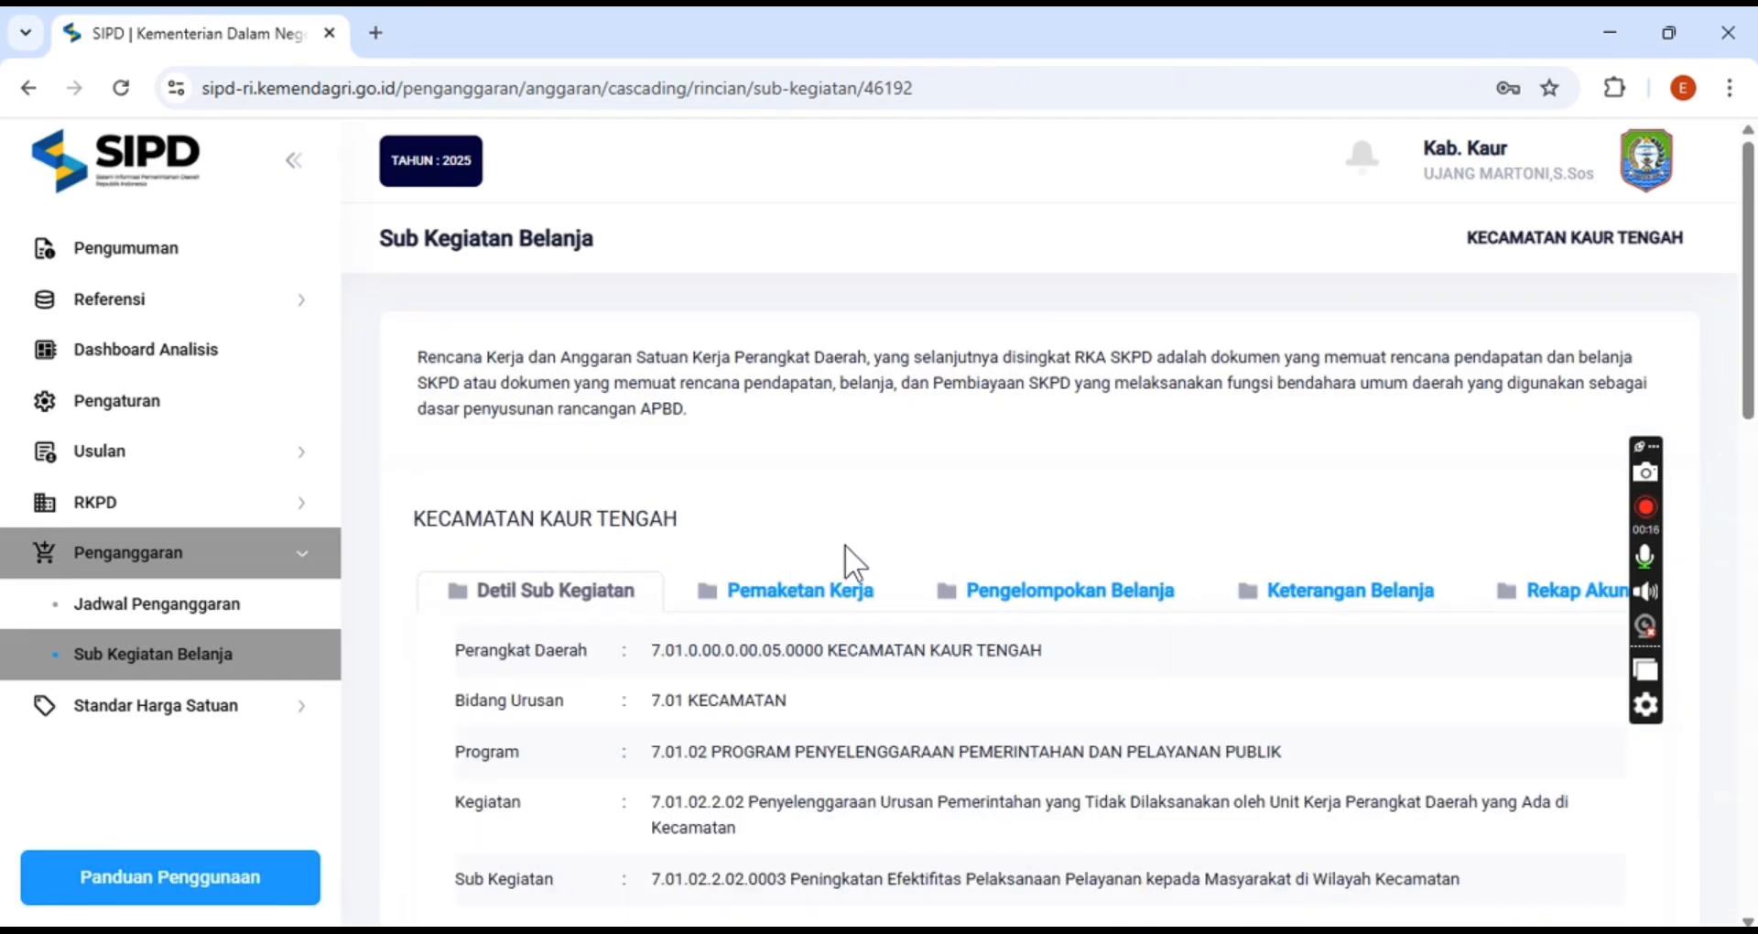
# Browse the spending detail list to its second page
pyautogui.scroll(-5, 844, 543)
pyautogui.scroll(-2, 847, 545)
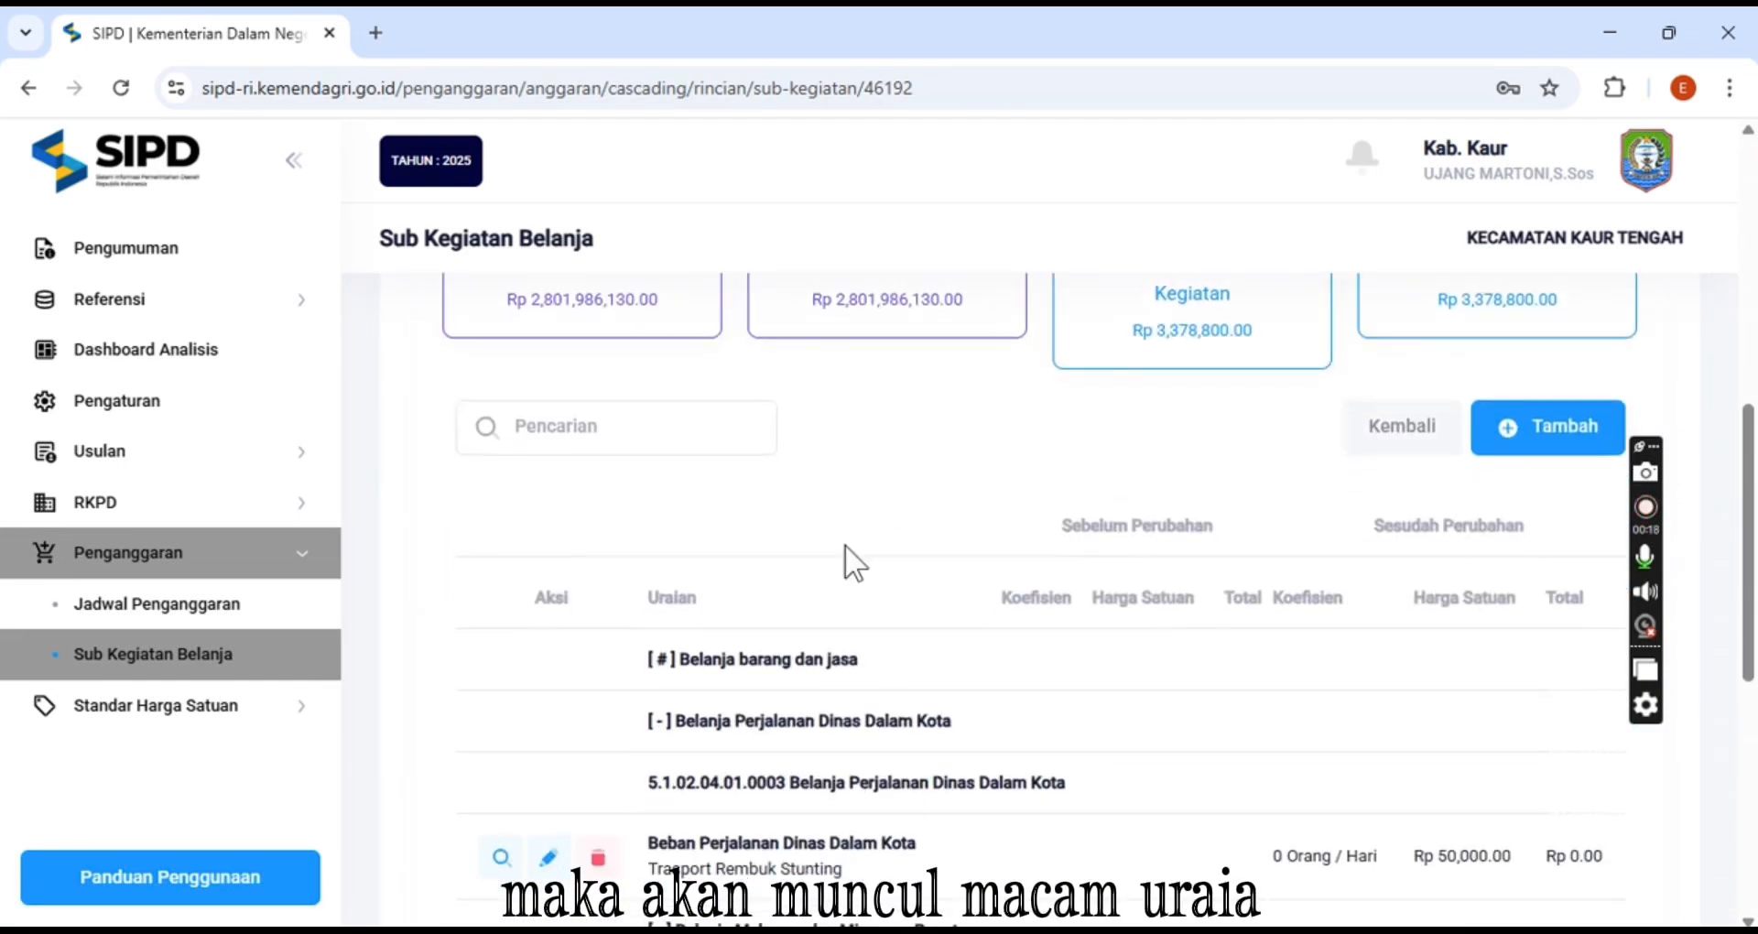
pyautogui.scroll(-1, 846, 545)
pyautogui.scroll(-3, 844, 544)
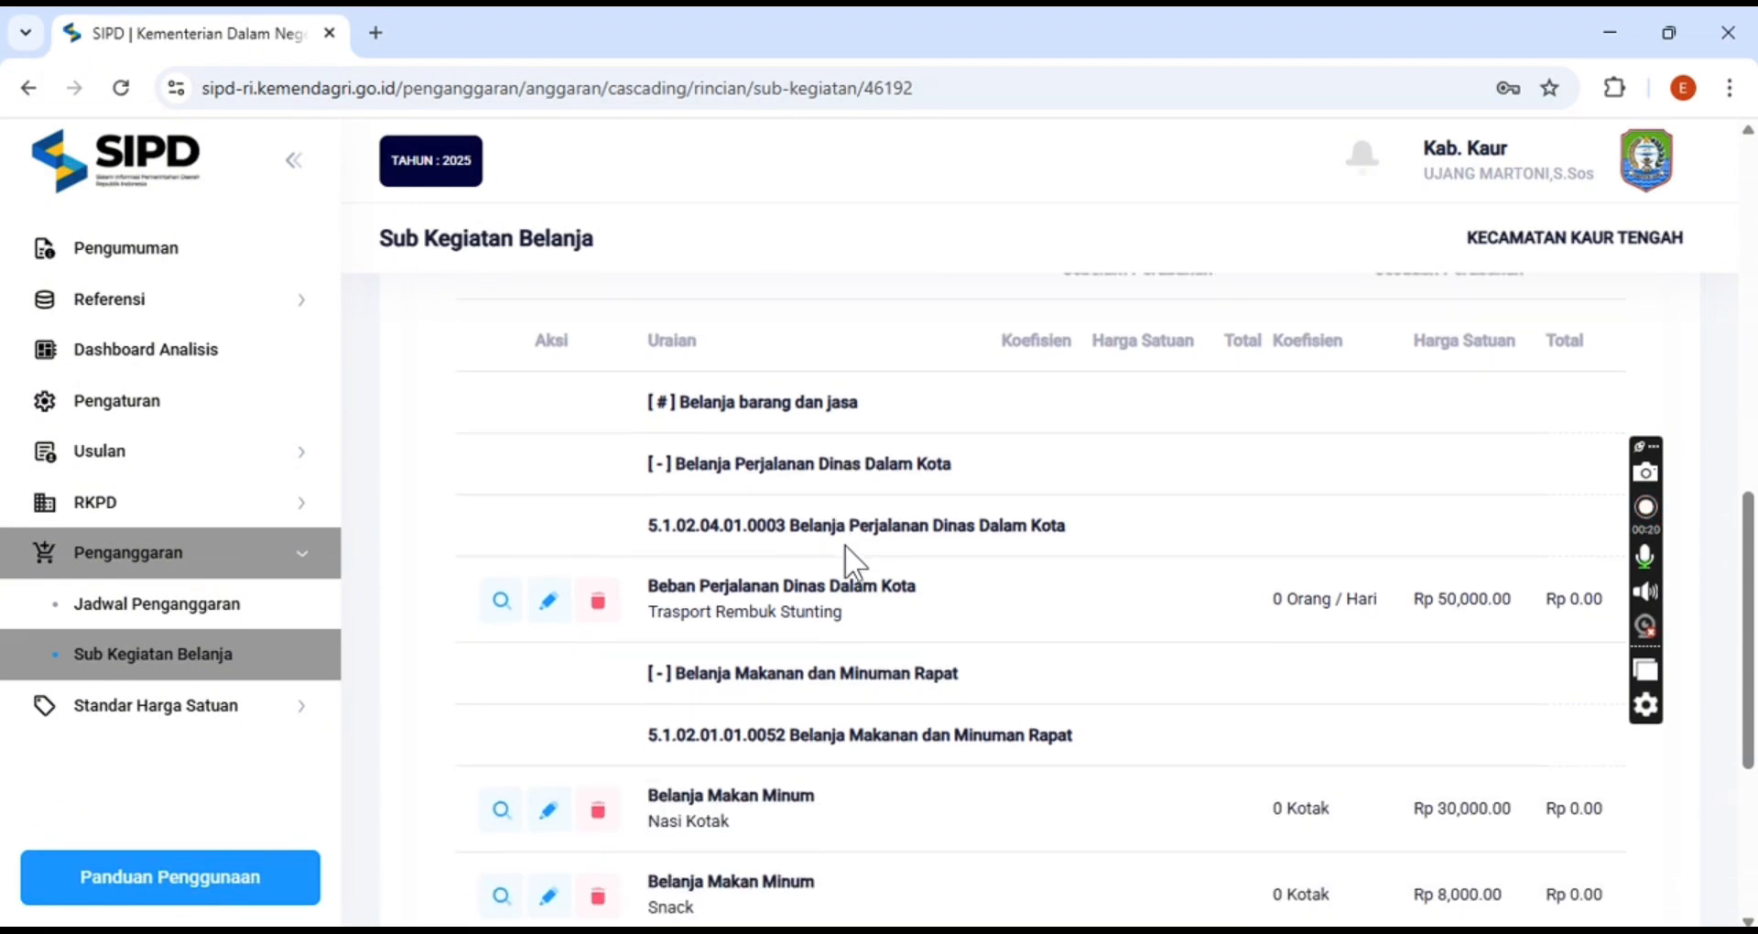
pyautogui.scroll(1, 844, 544)
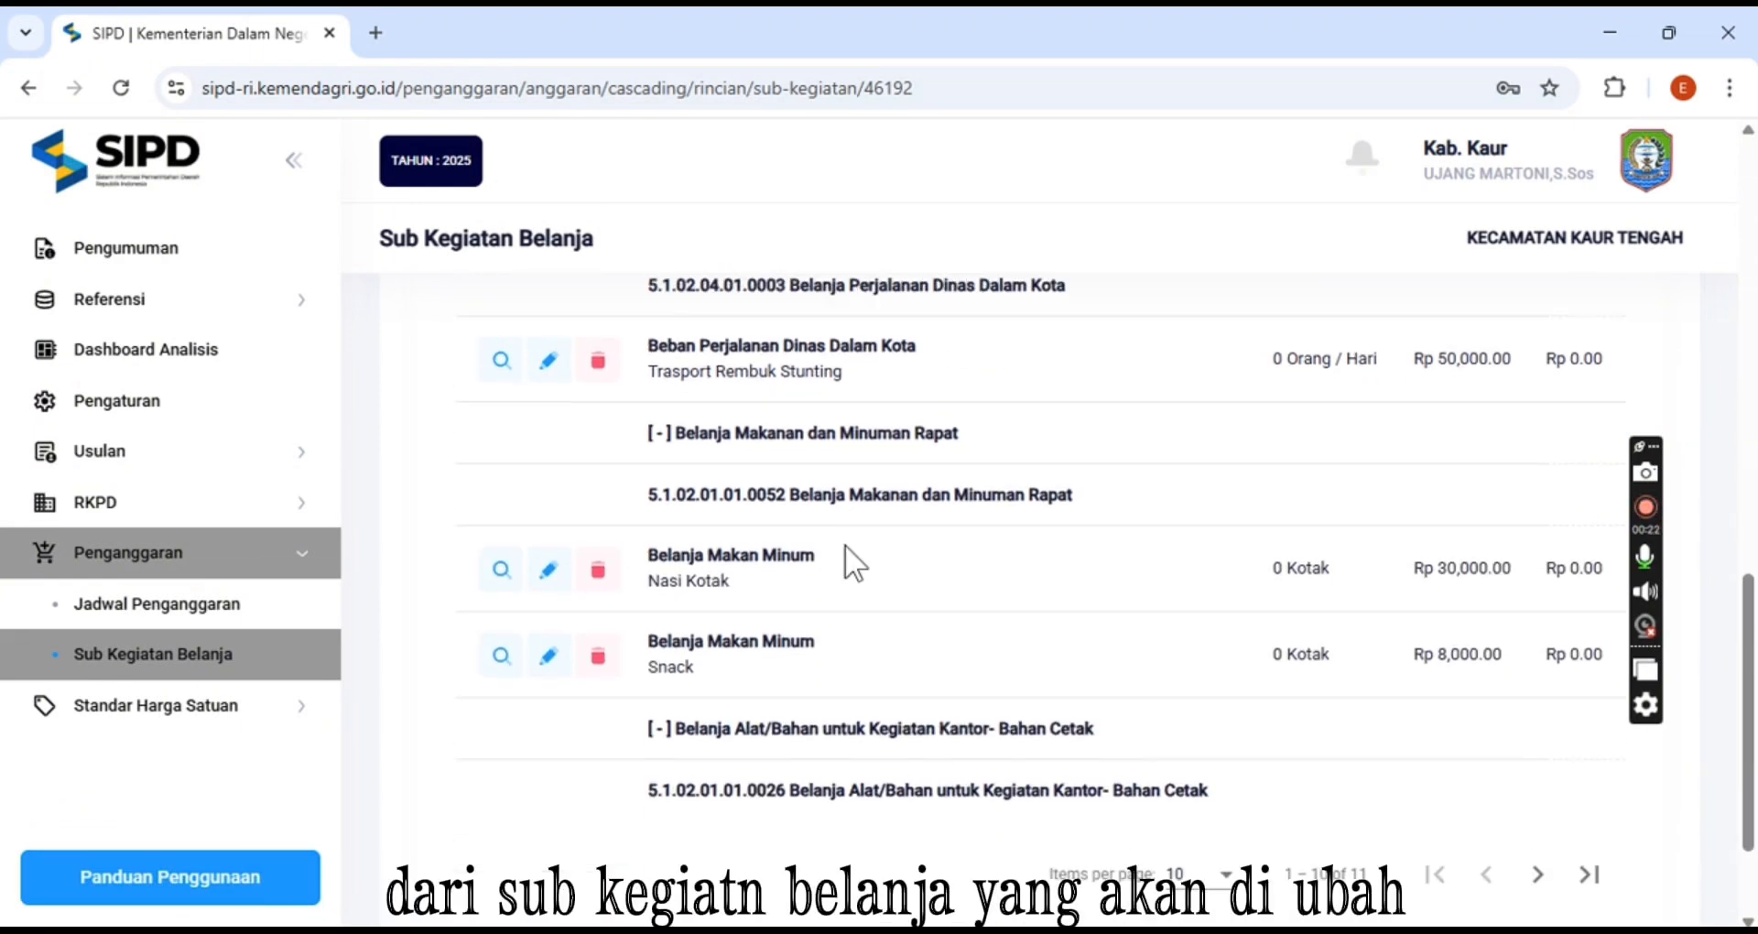
pyautogui.scroll(-3, 845, 544)
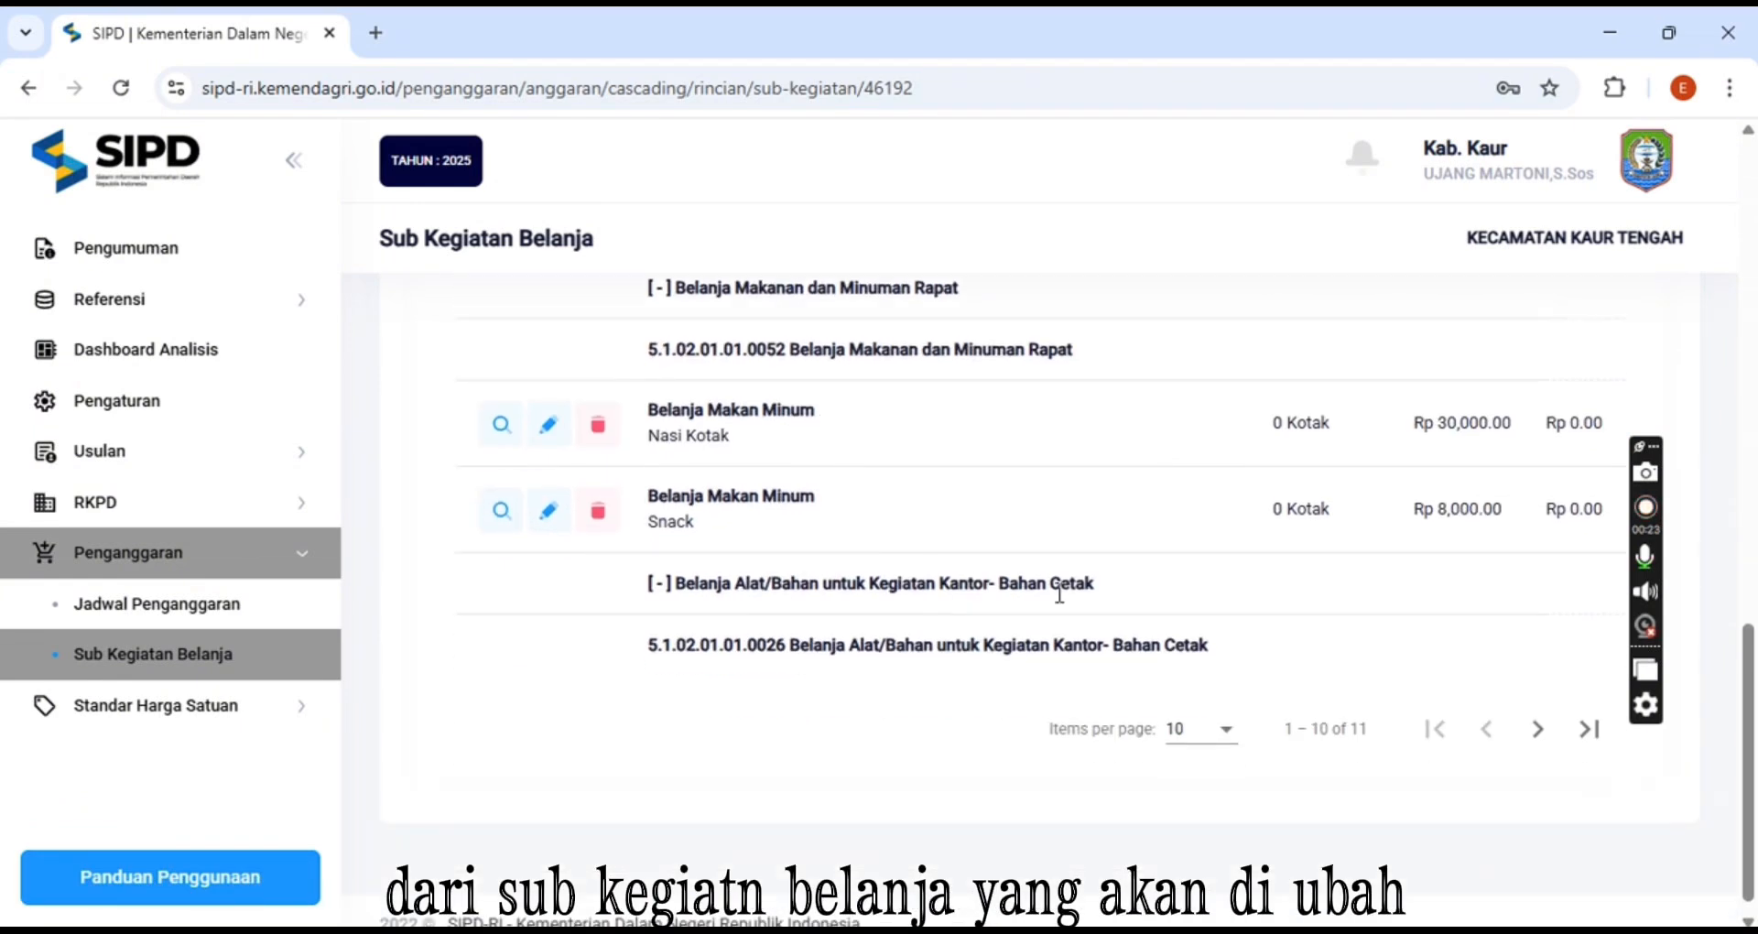
pyautogui.click(1535, 729)
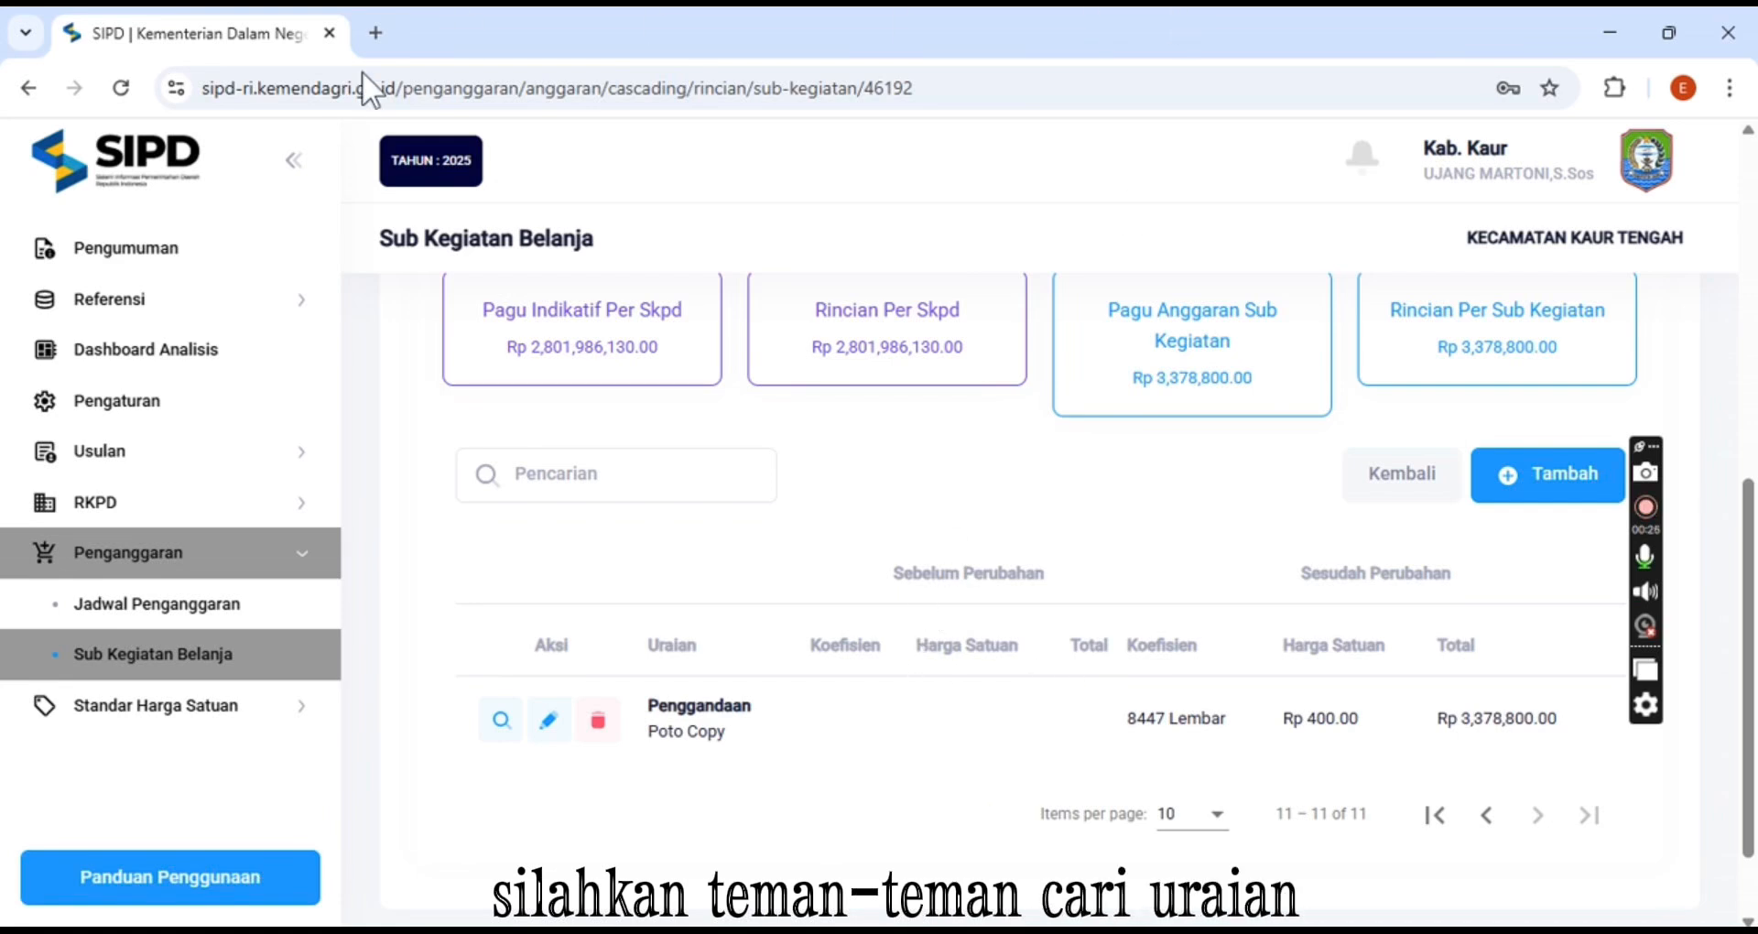
# Change the Penggandaan Poto Copy item's first coefficient to 8400 and save the edit
pyautogui.click(549, 725)
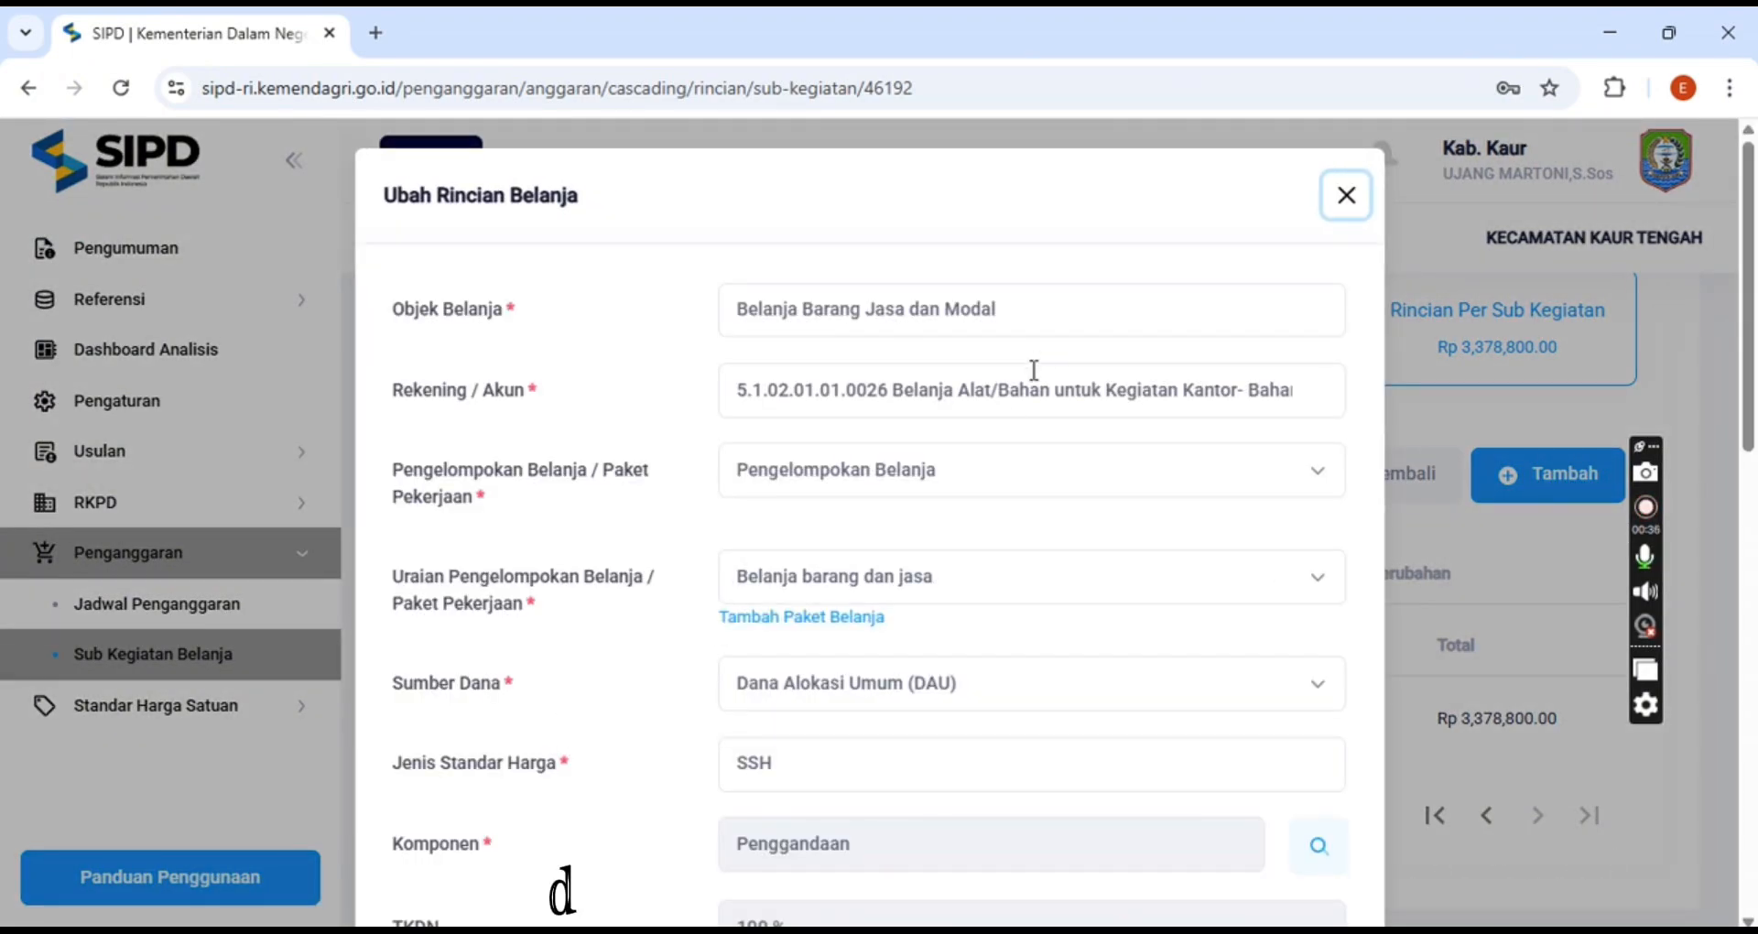
pyautogui.scroll(-2, 1032, 348)
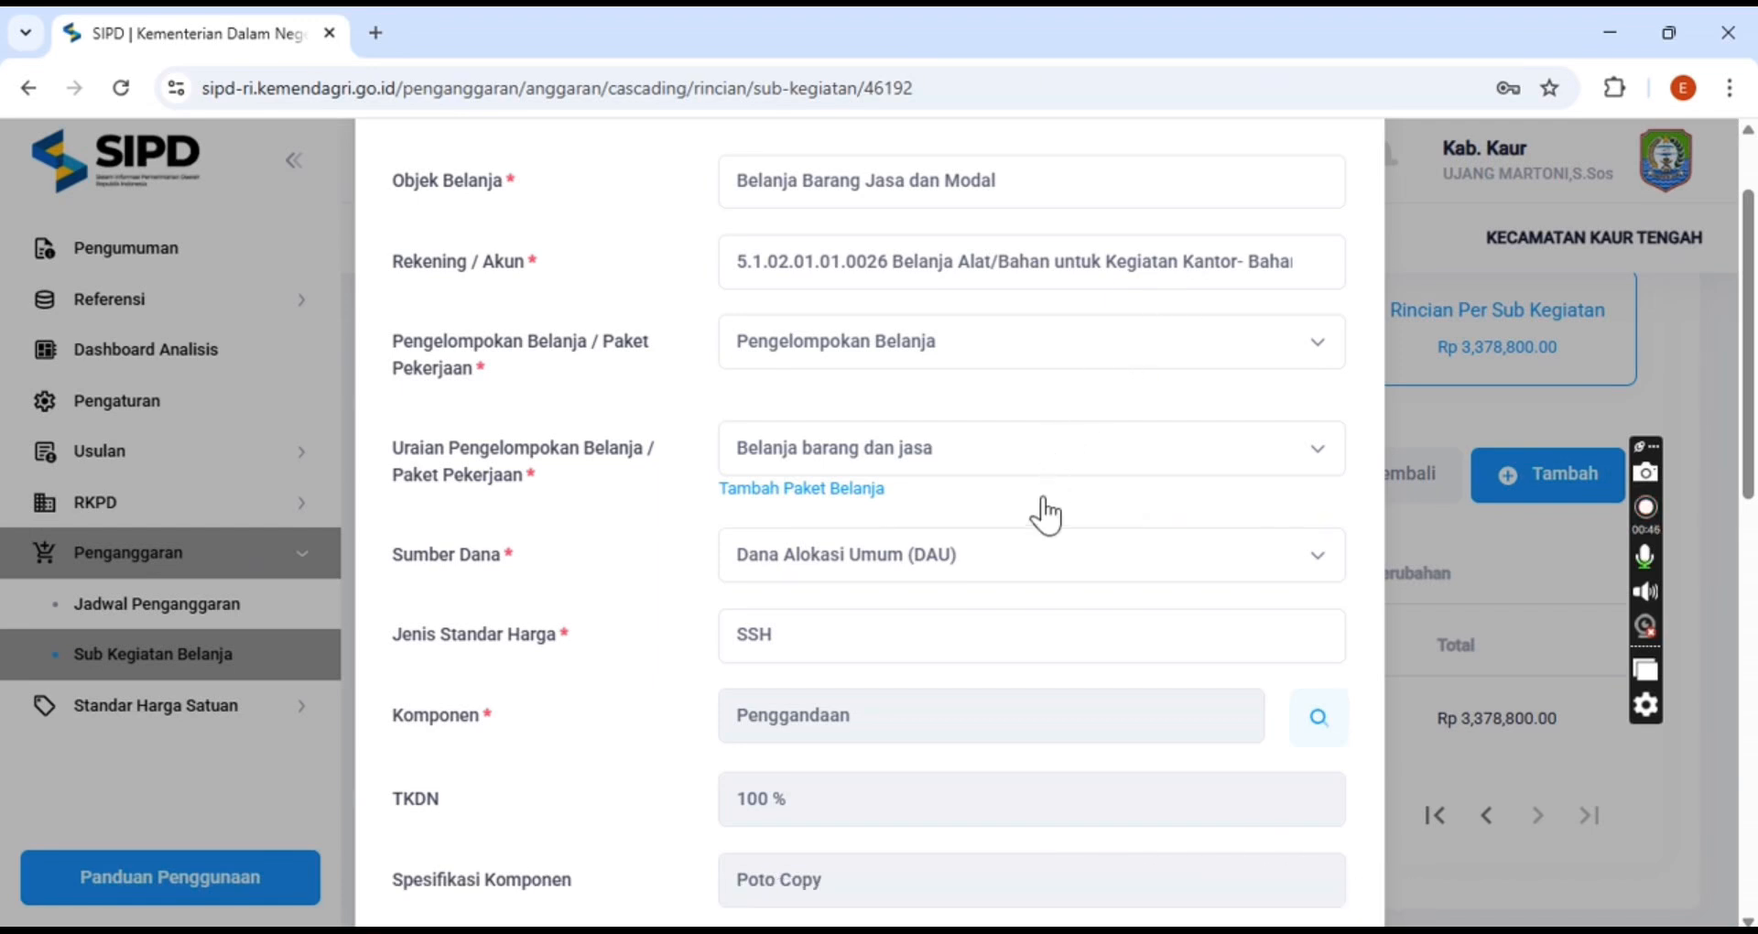
pyautogui.scroll(-2, 1045, 508)
pyautogui.scroll(-4, 1046, 506)
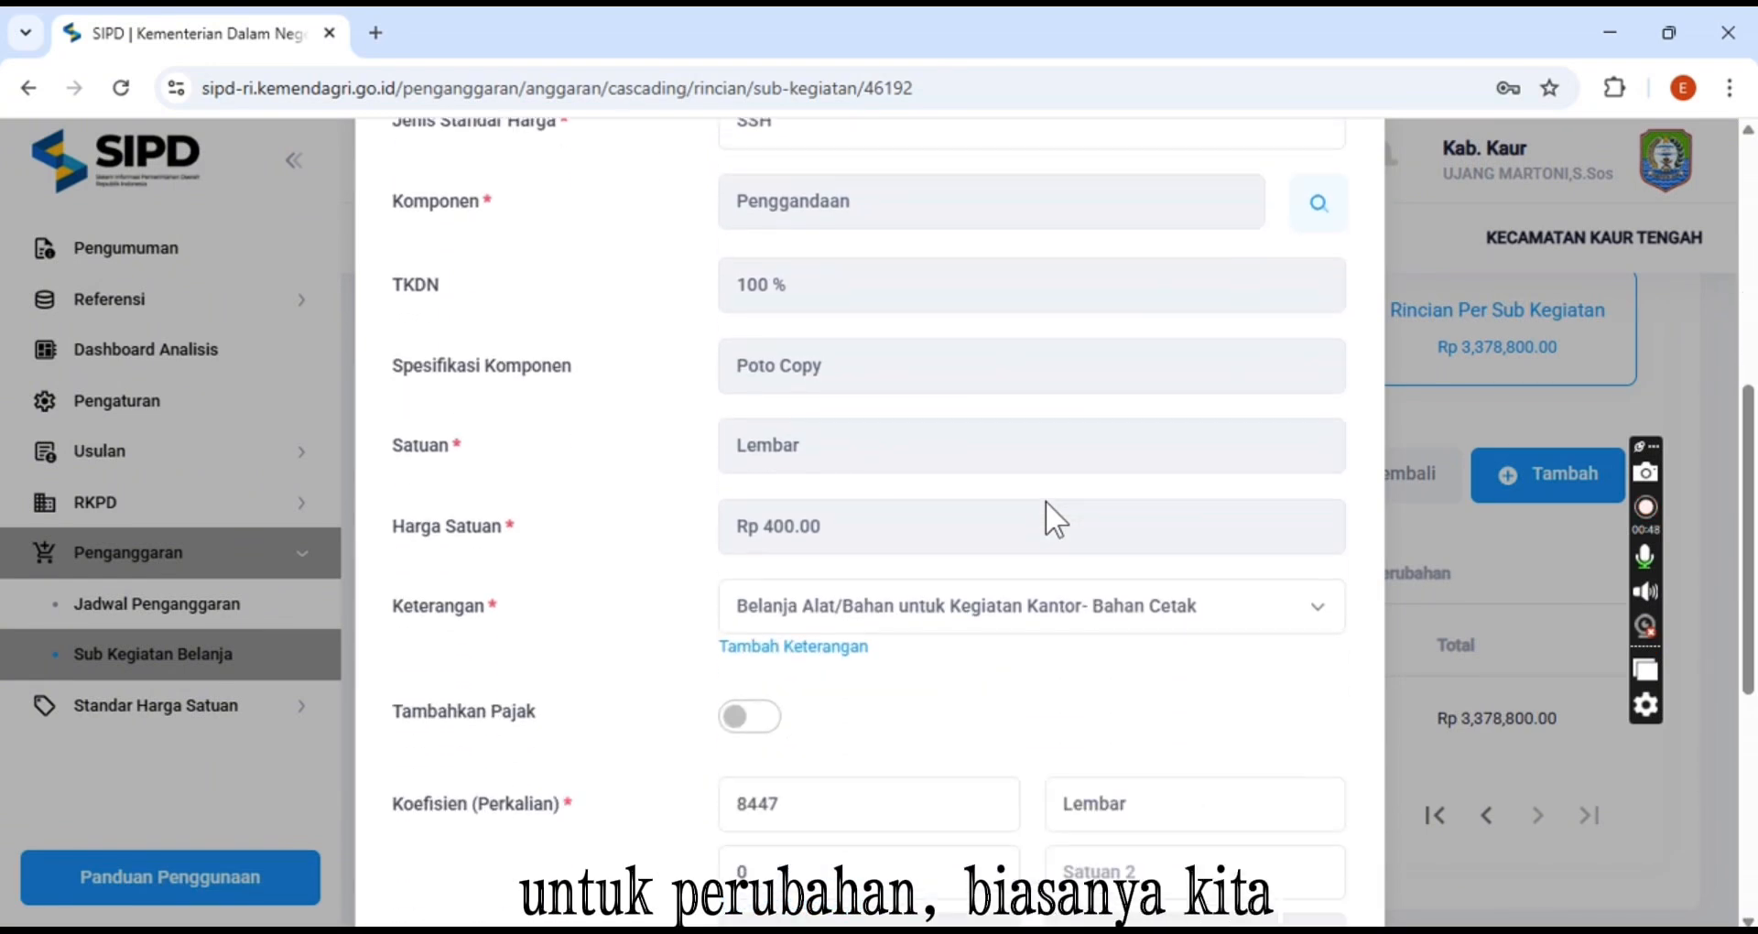
pyautogui.scroll(-6, 1046, 502)
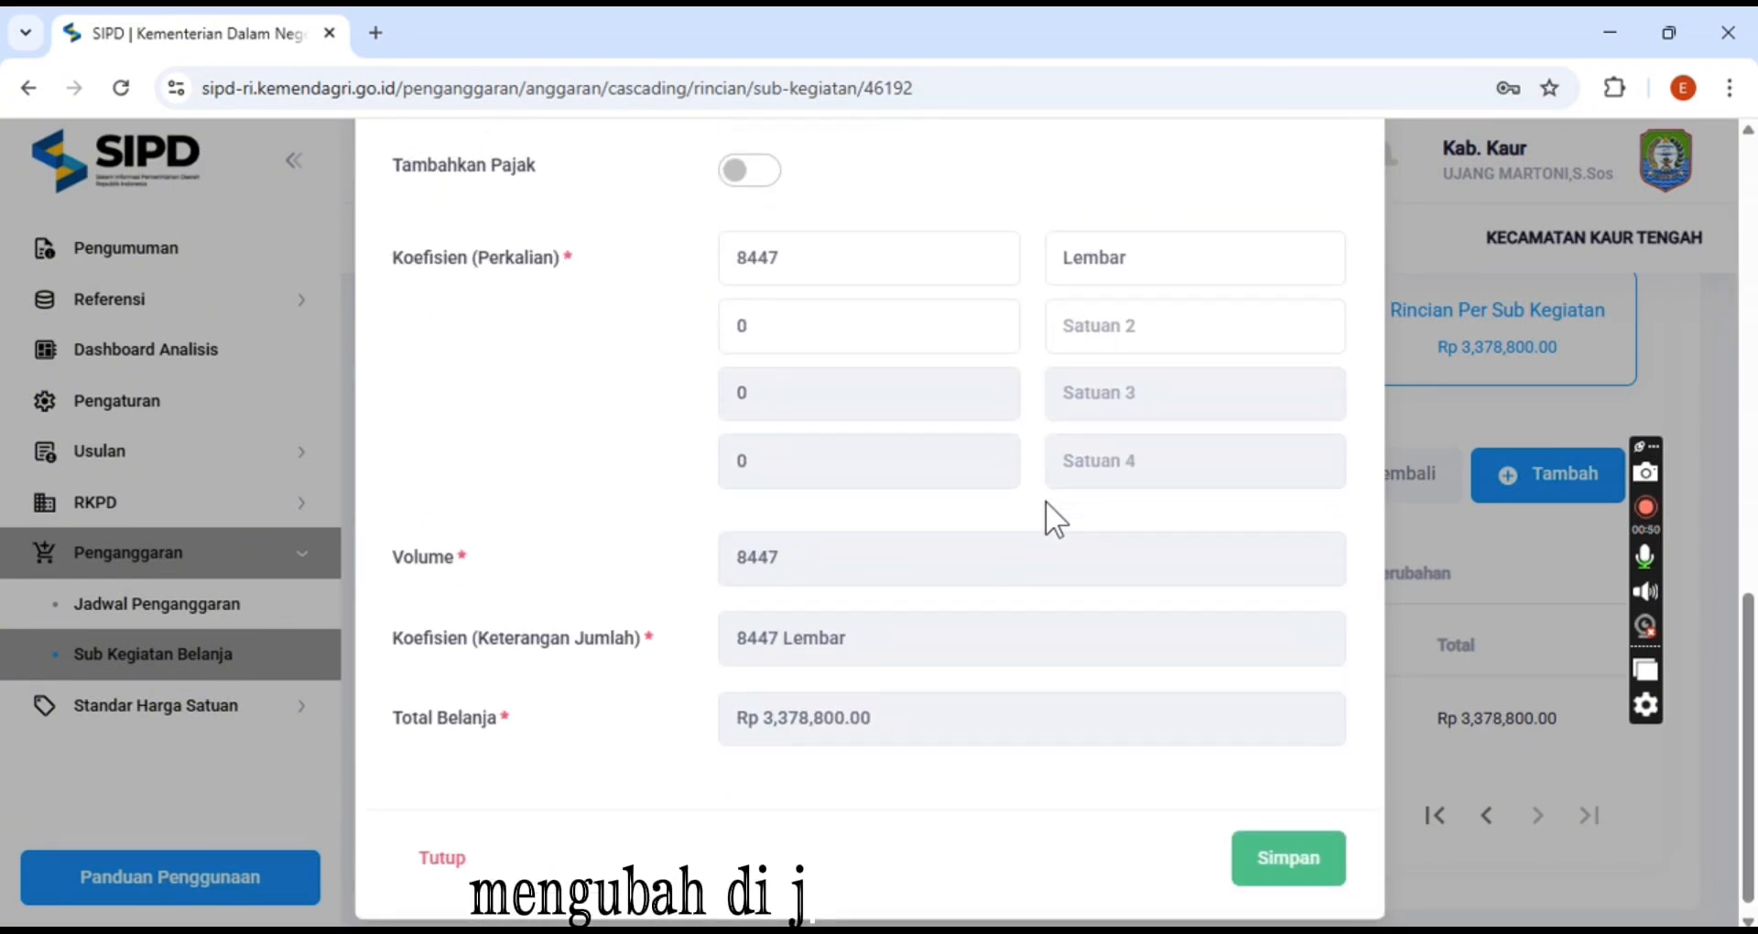
pyautogui.click(828, 250)
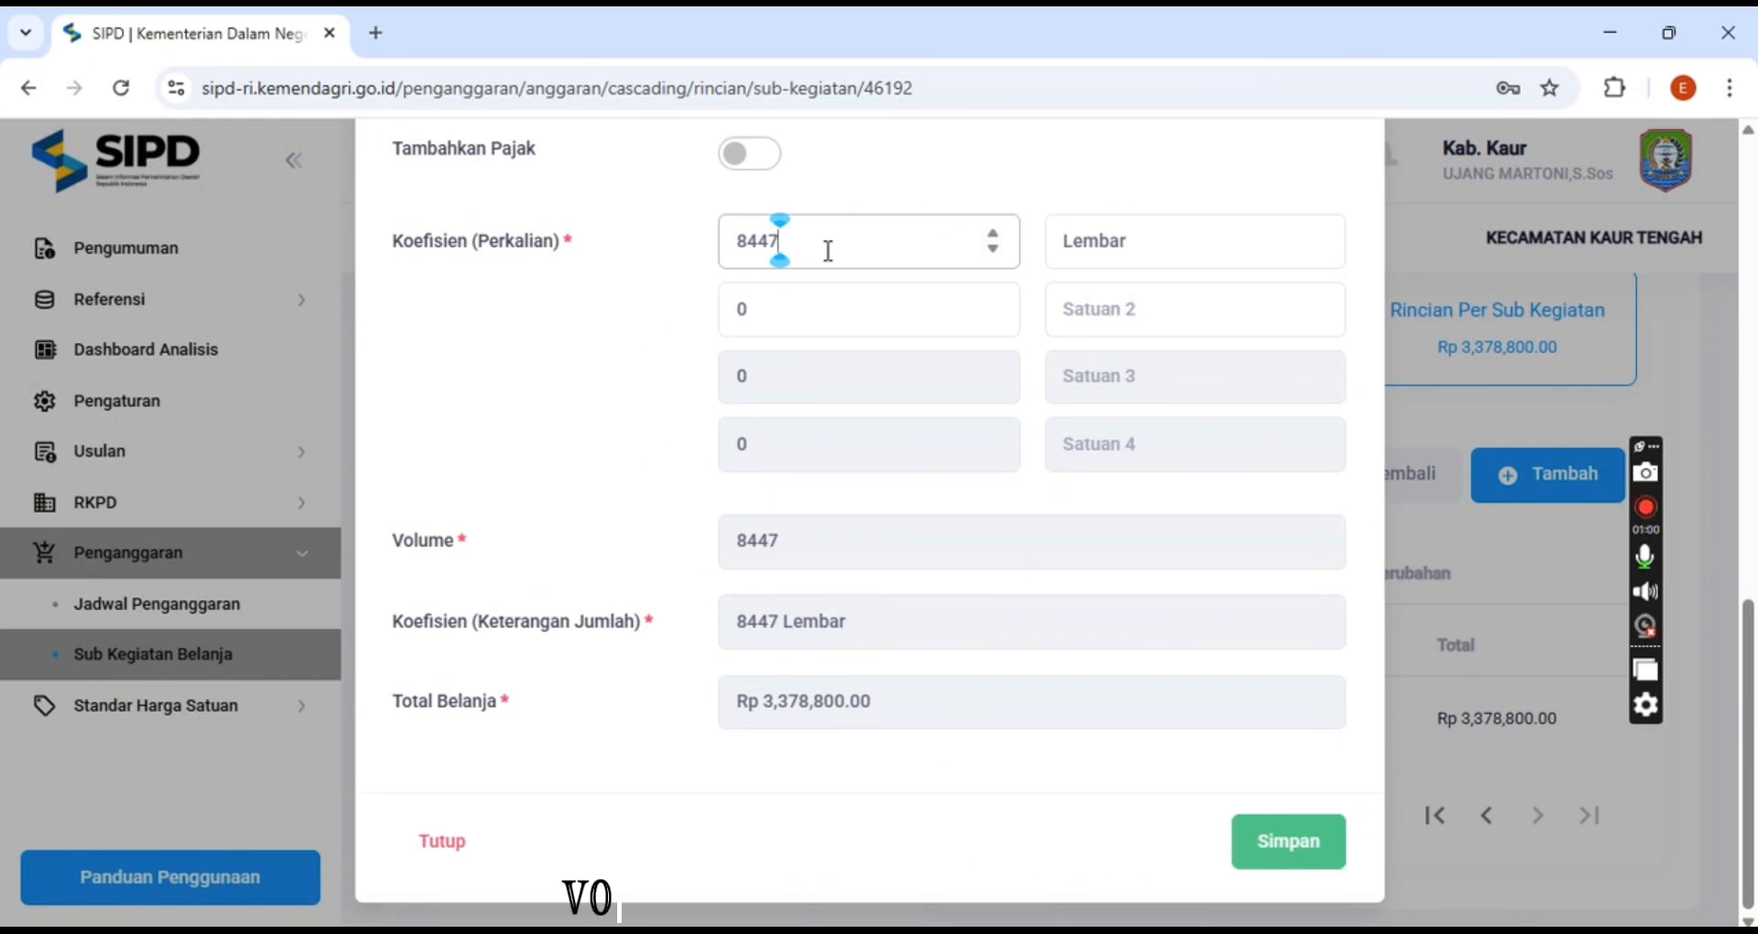
pyautogui.press('BackSpace')
pyautogui.press('BackSpace')
pyautogui.write('00')
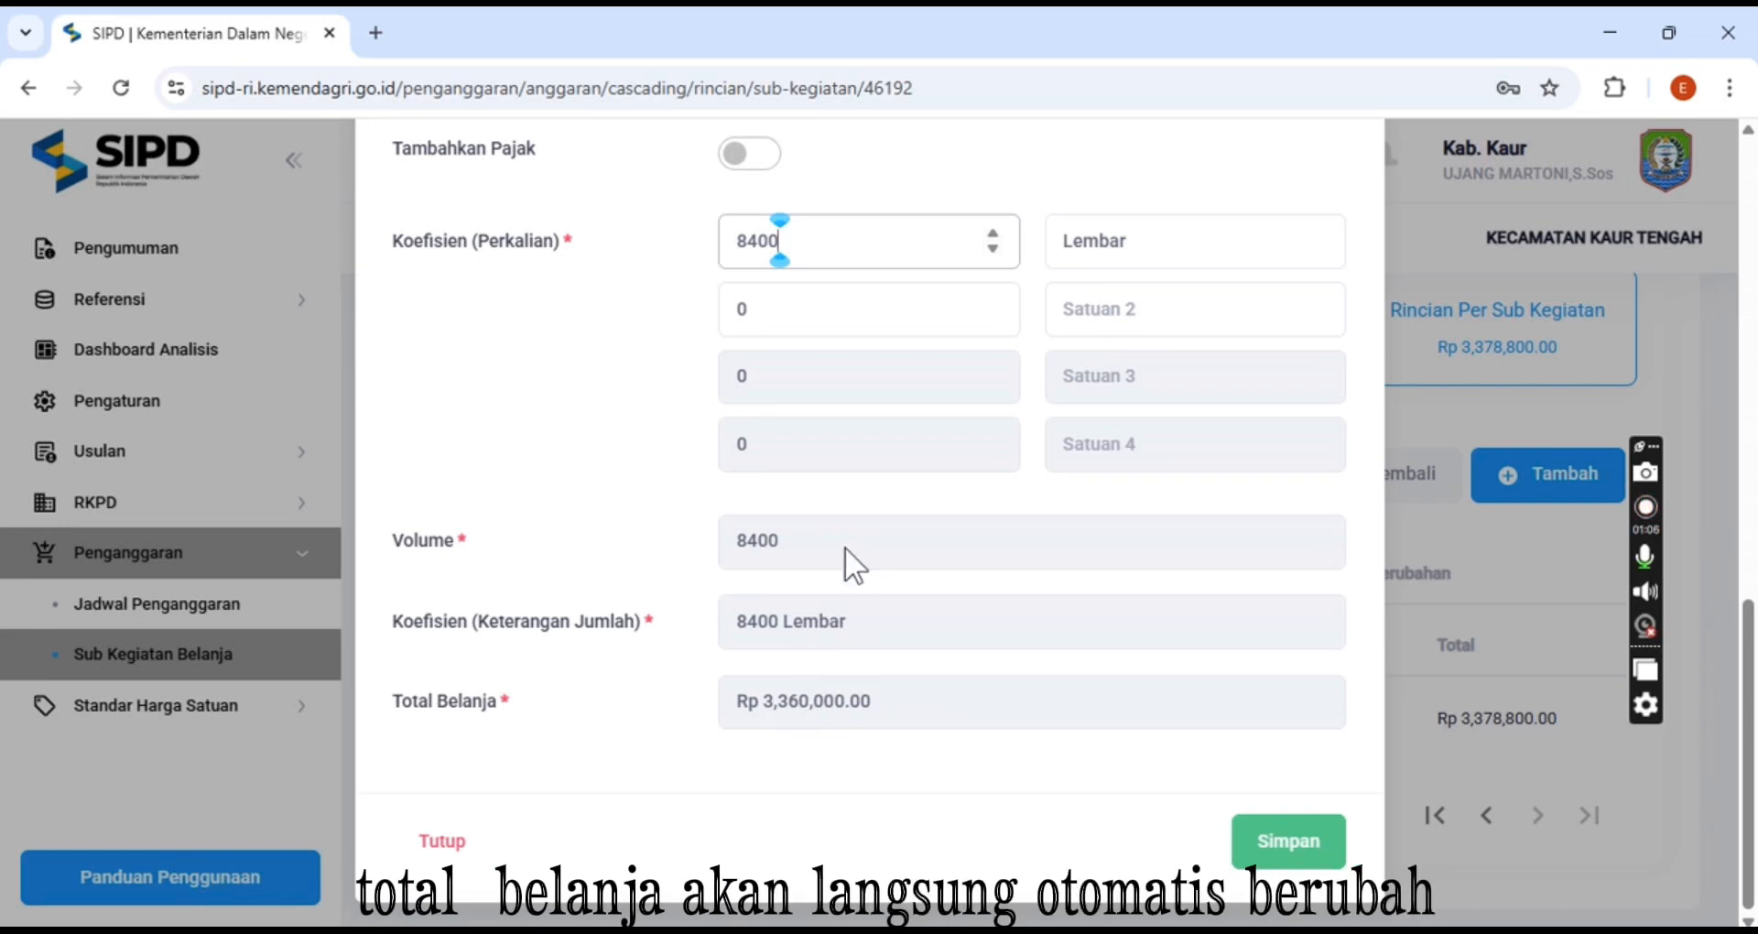
pyautogui.scroll(3, 846, 554)
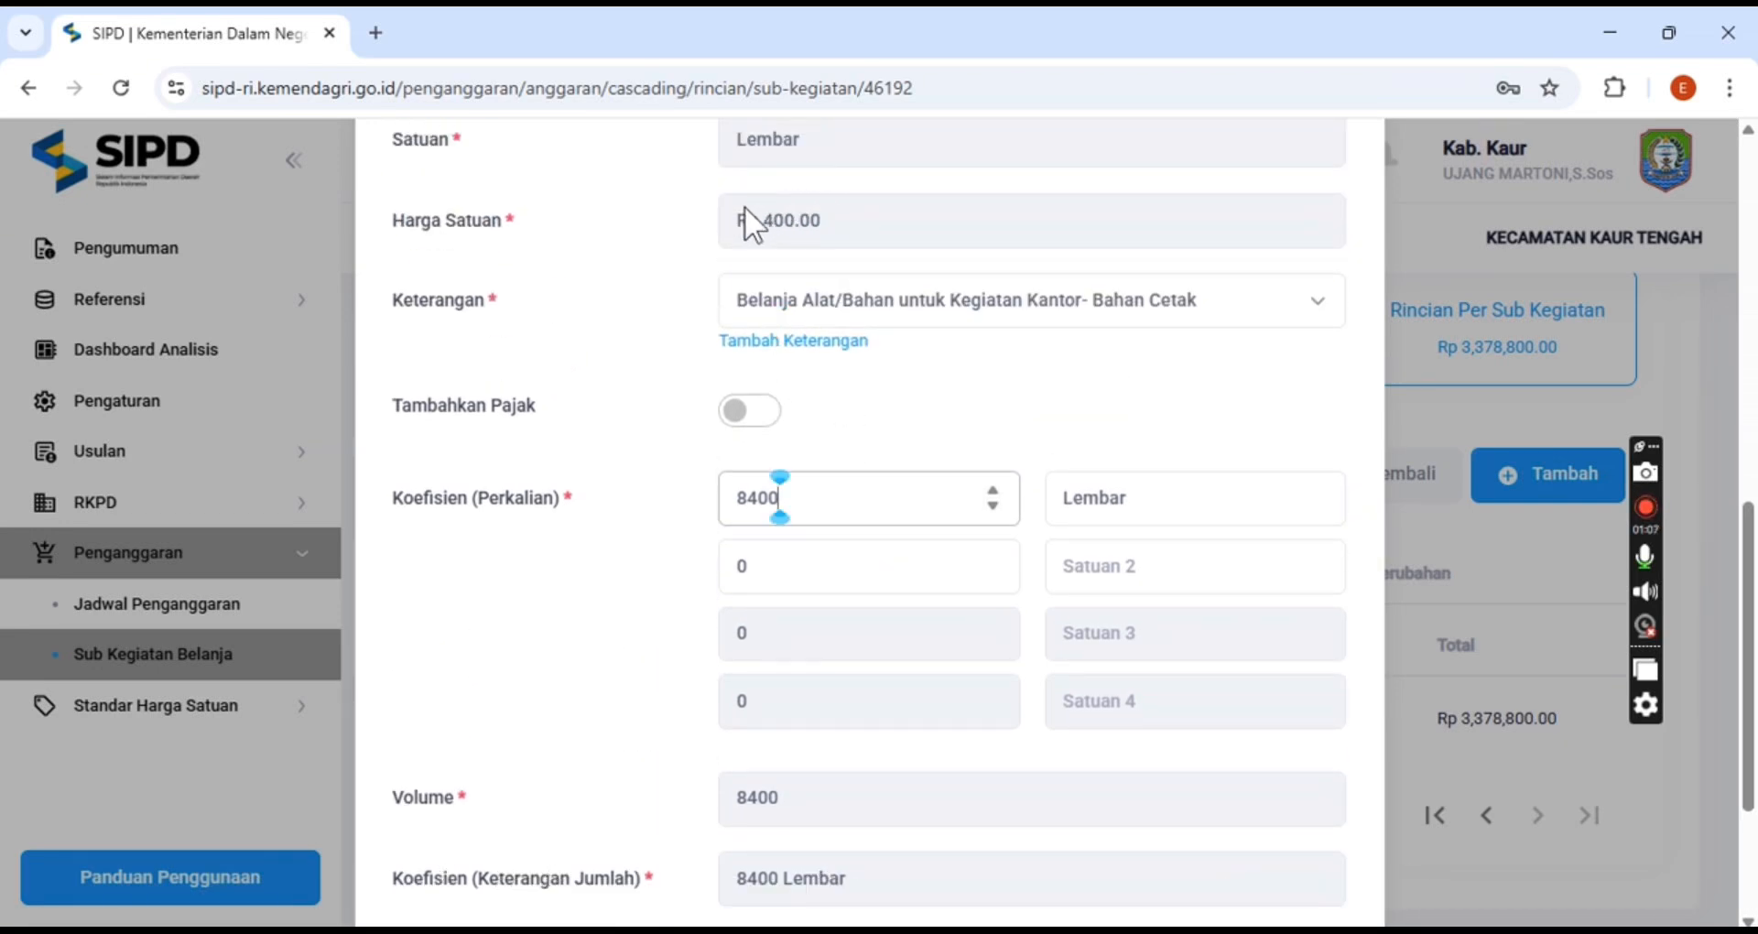
pyautogui.scroll(-3, 980, 635)
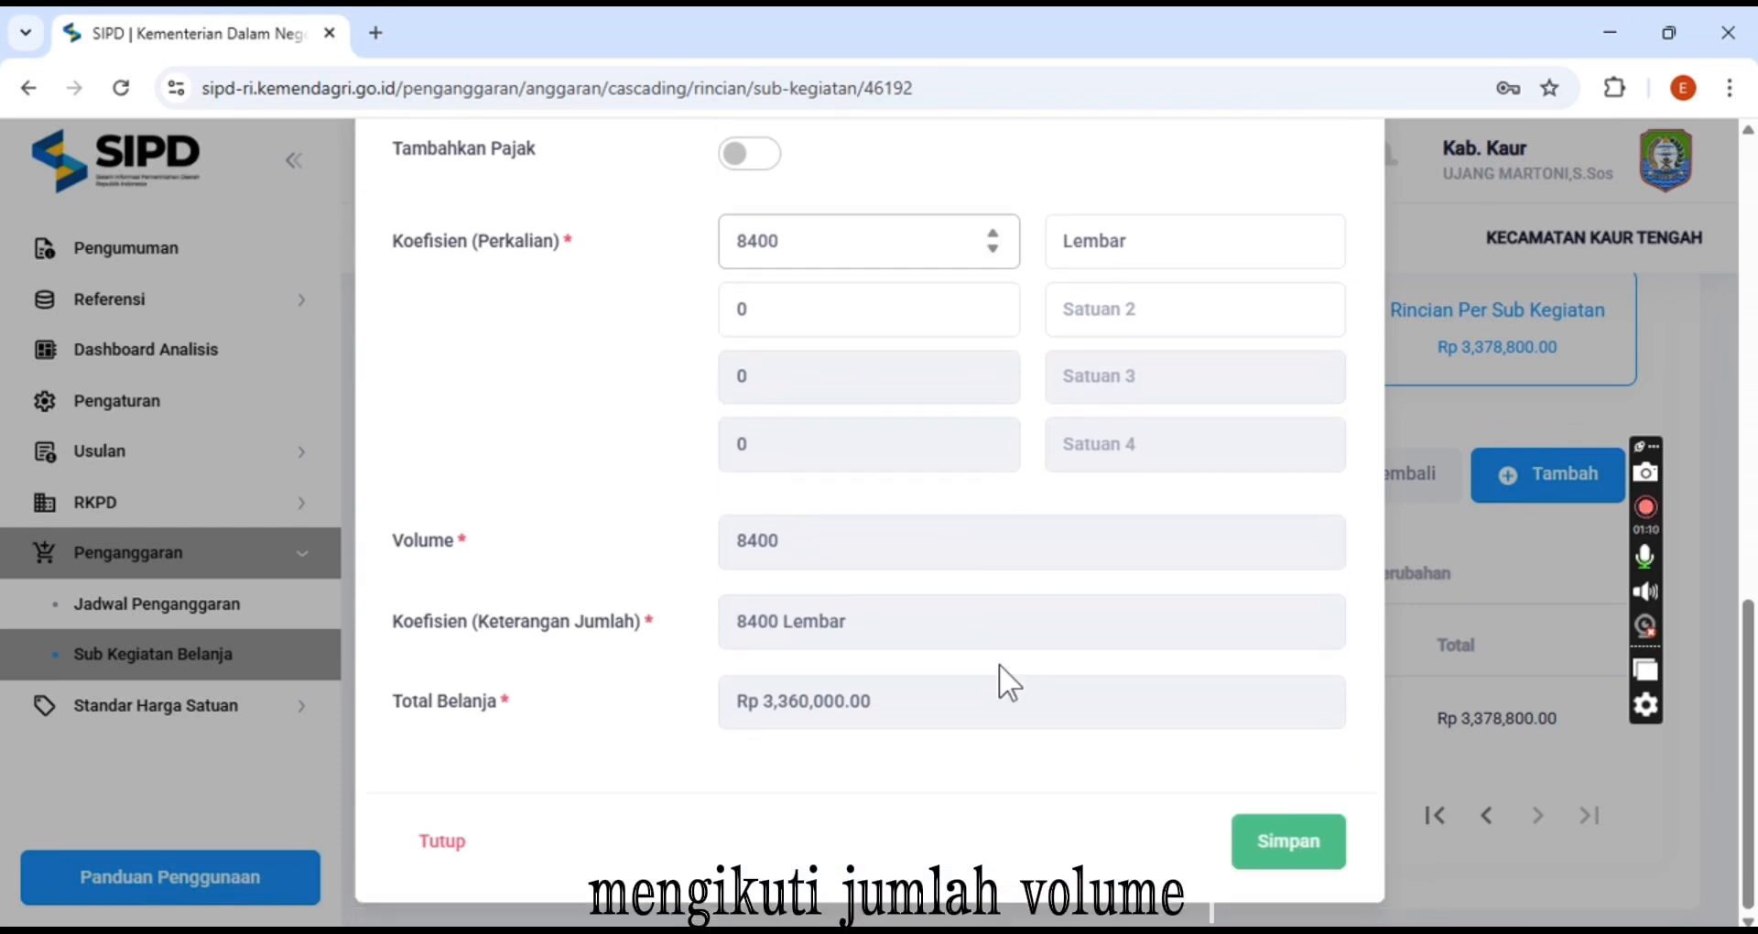
pyautogui.click(1311, 847)
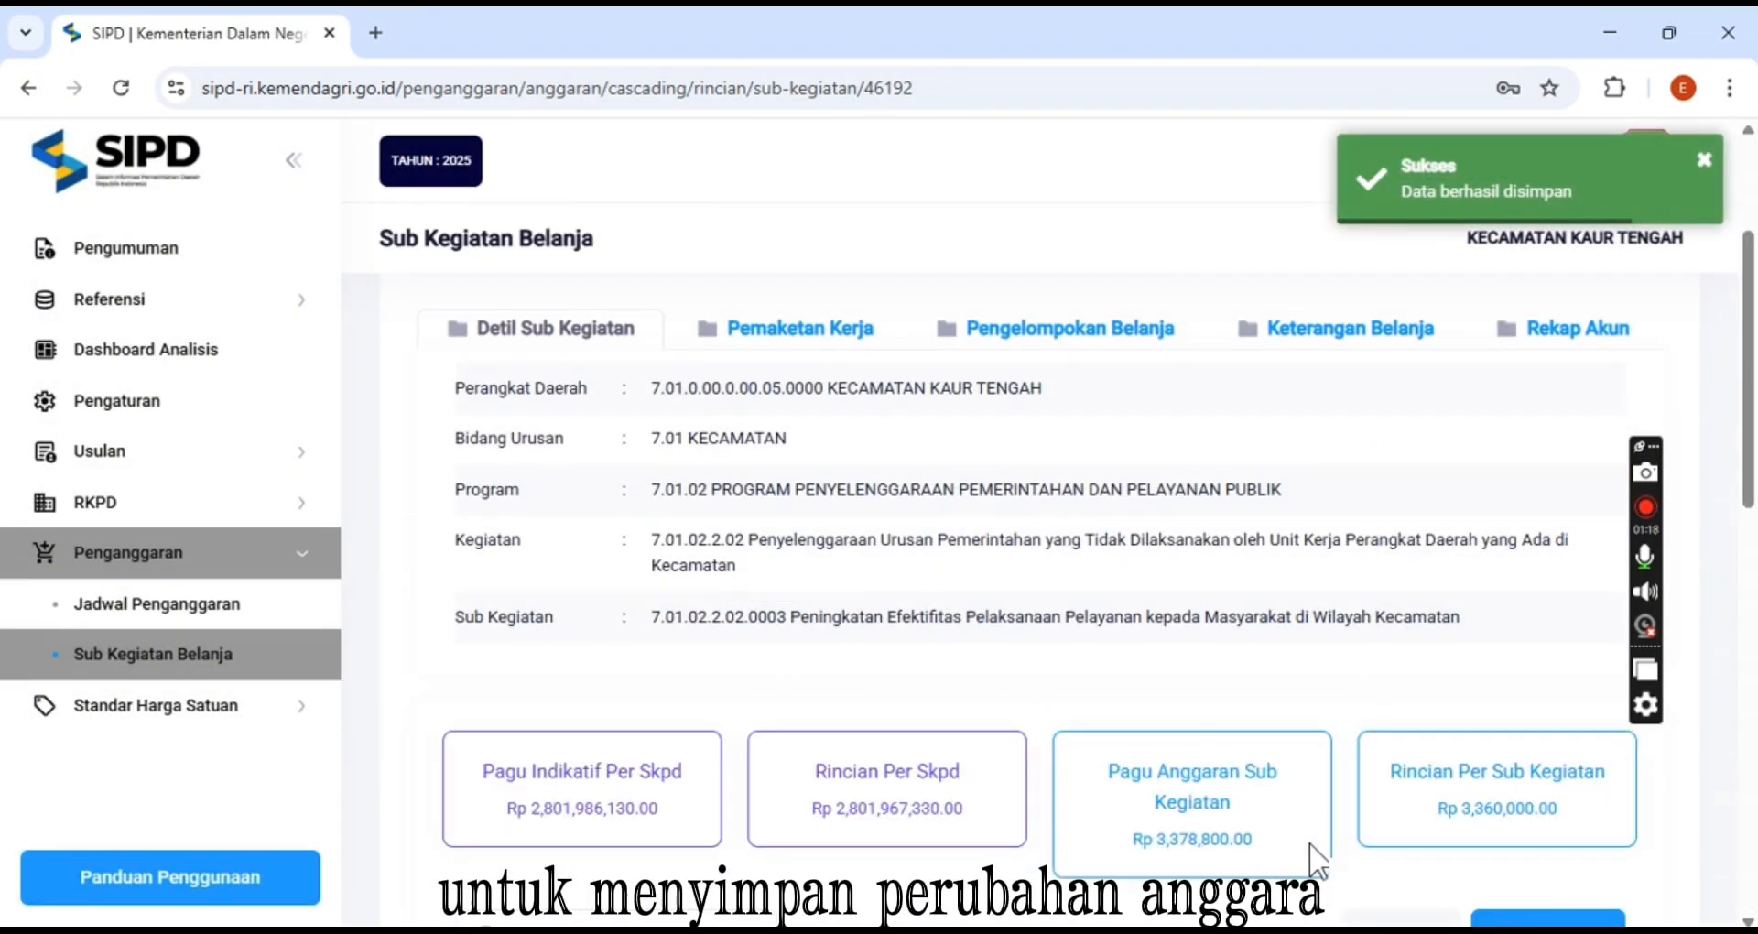
# View the updated Penggandaan item on the second page of the list
pyautogui.scroll(-10, 1293, 822)
pyautogui.scroll(-4, 1293, 824)
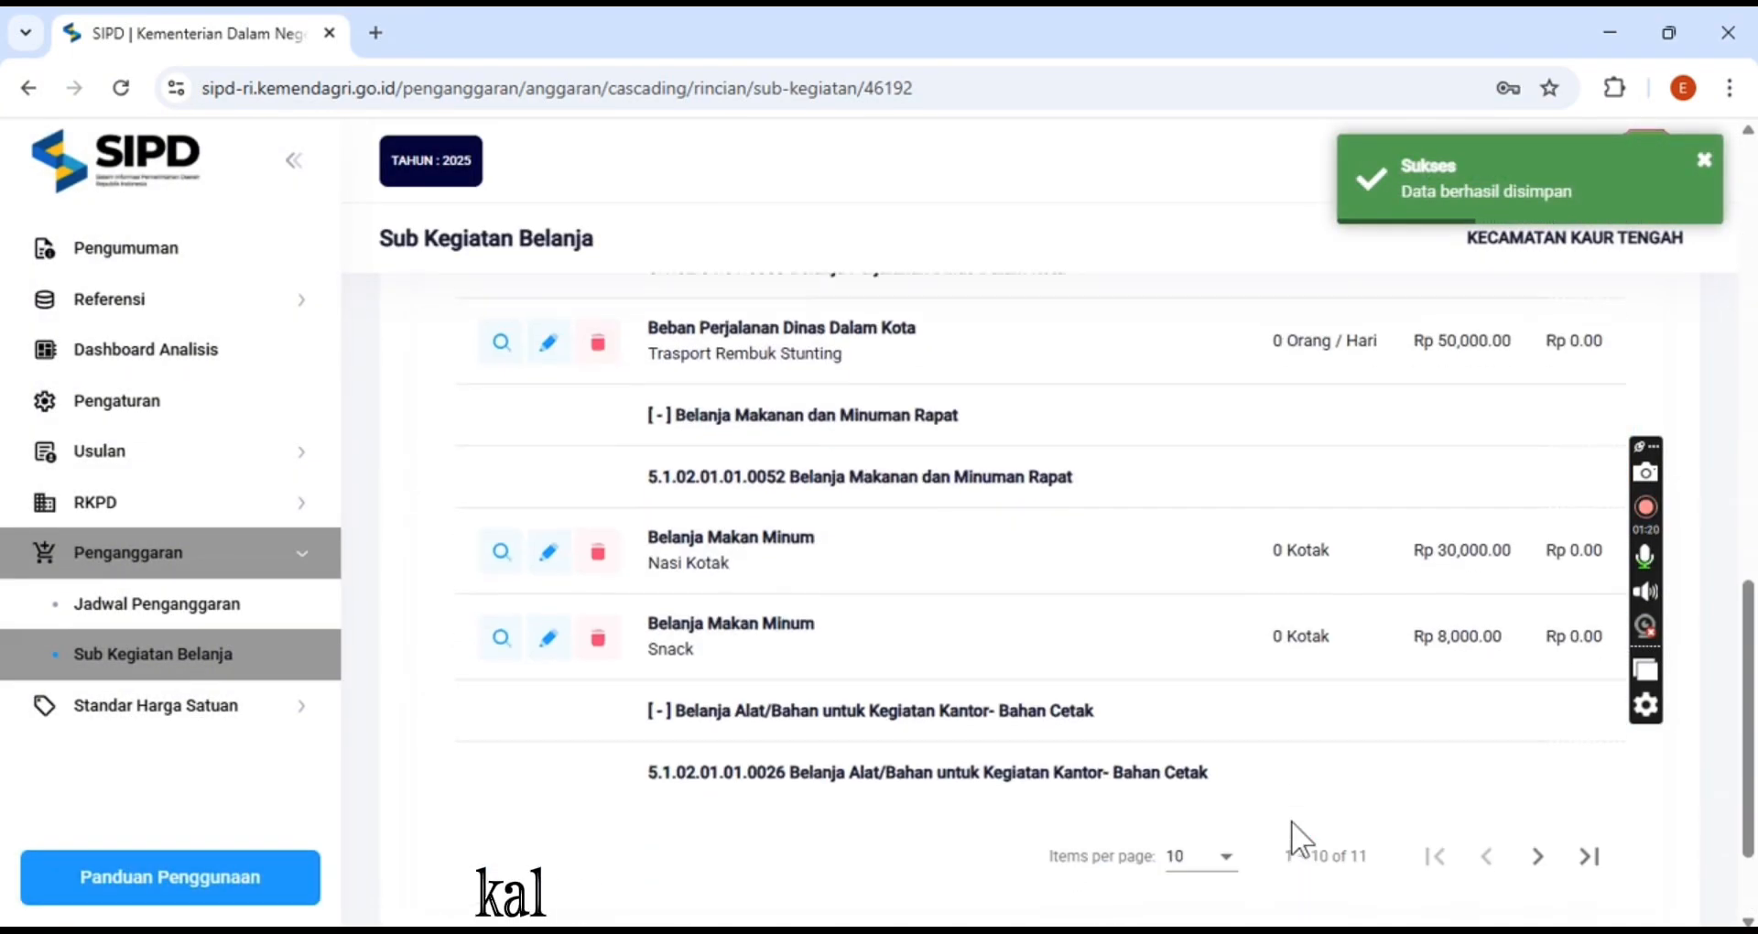
pyautogui.click(1538, 725)
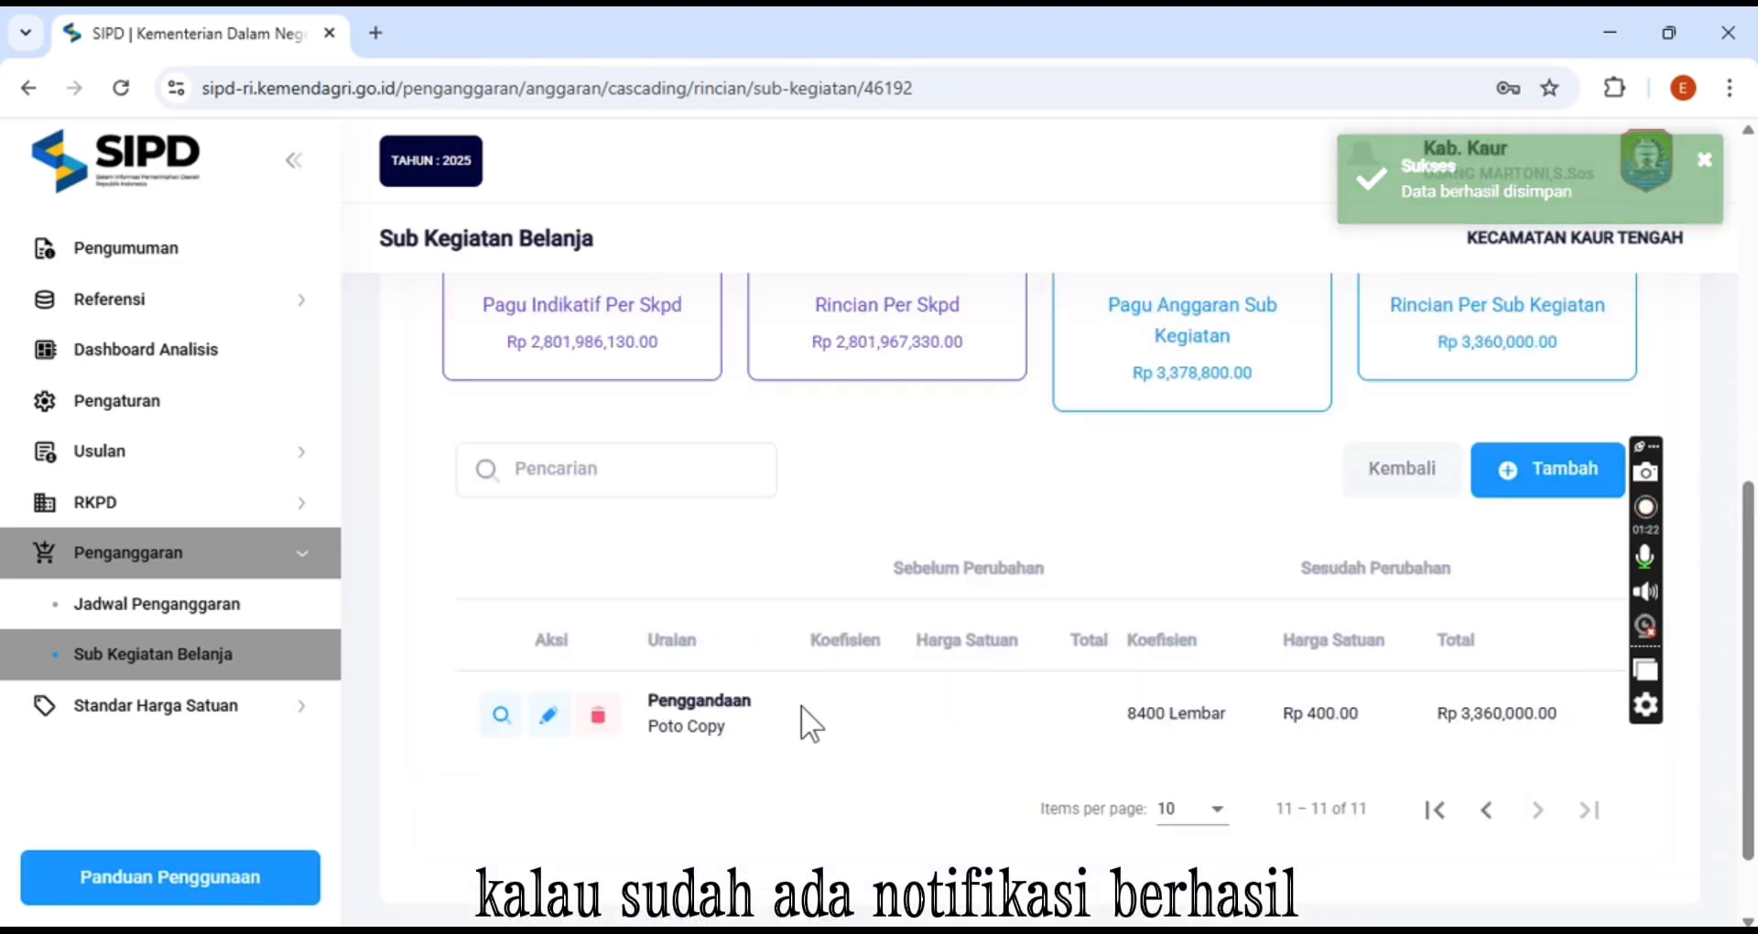